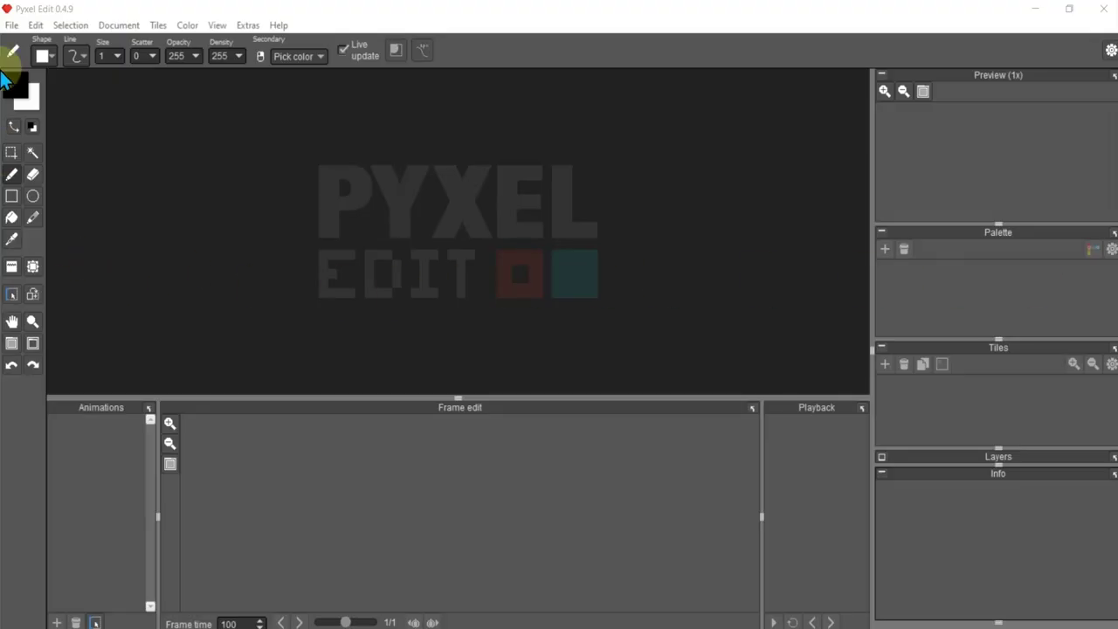
Create a new tiled document with 6×1 tiles of 64×64 pixels (384×64).
left_click(10, 26)
left_click(26, 46)
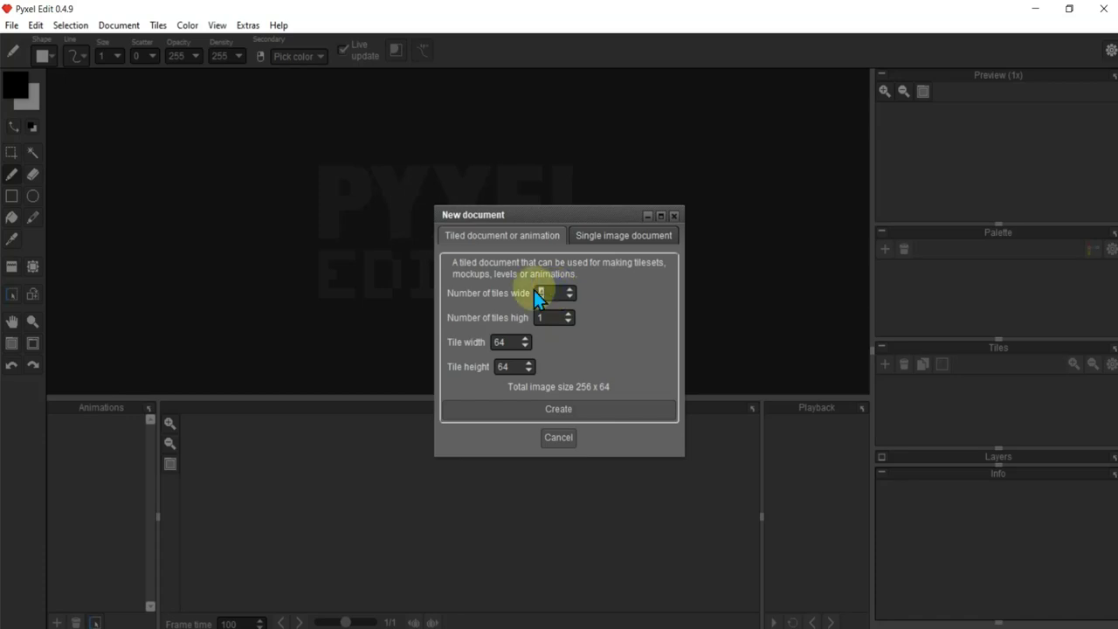
type("6")
left_click(598, 419)
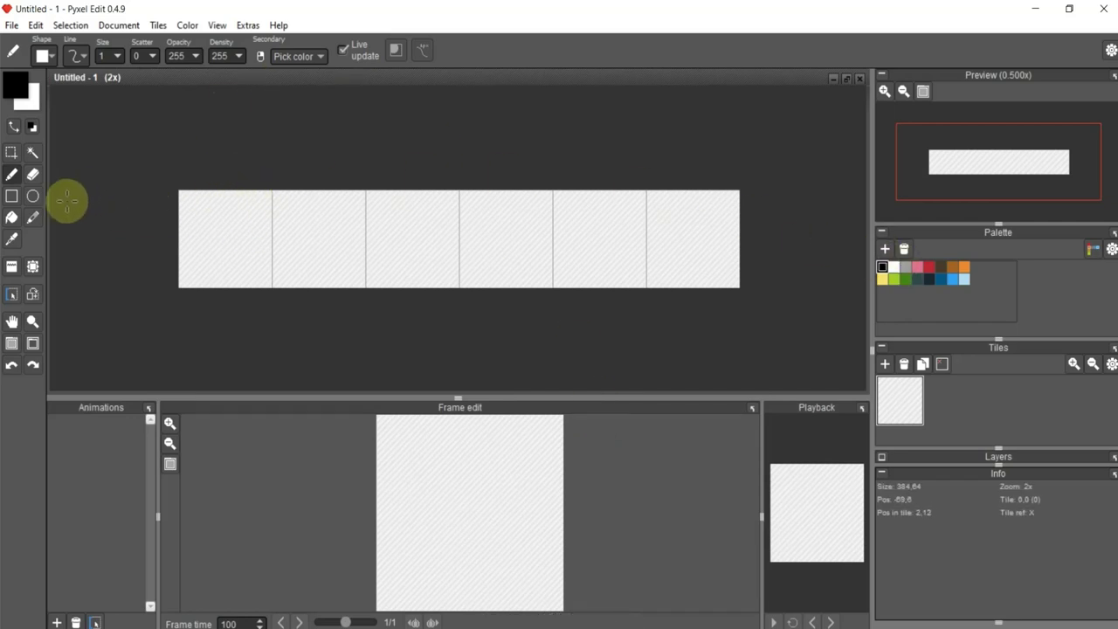
Draw two concentric black ellipses, about 17×17 and 9×7 pixels, in the first tile.
left_click(33, 199)
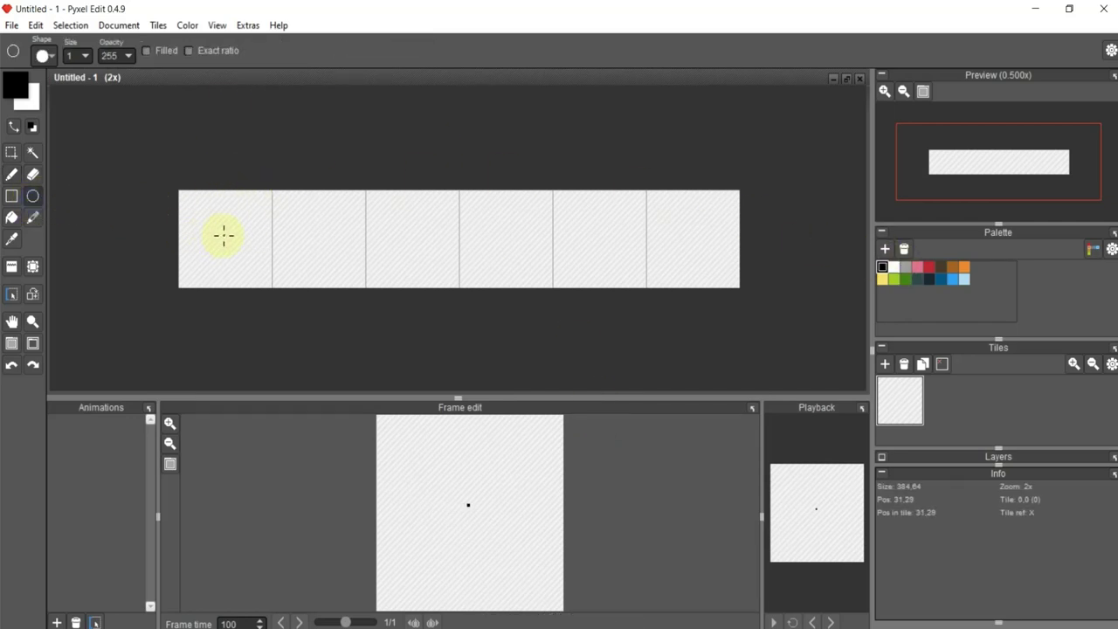
left_click_drag(220, 232, 235, 252)
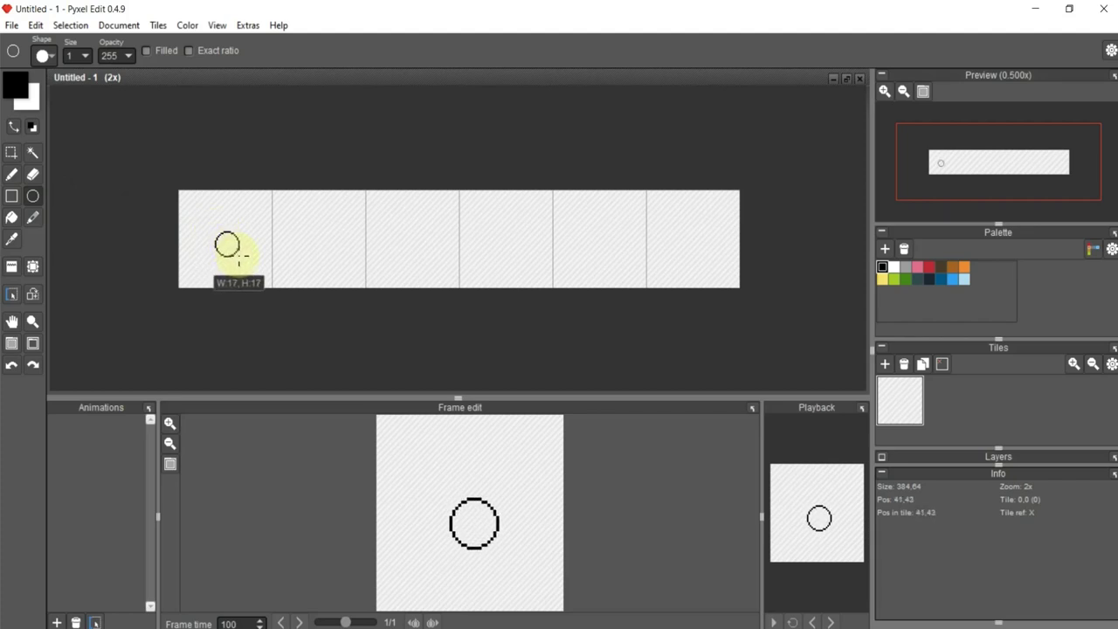
left_click_drag(235, 253, 239, 256)
scroll(227, 247, "up", 2)
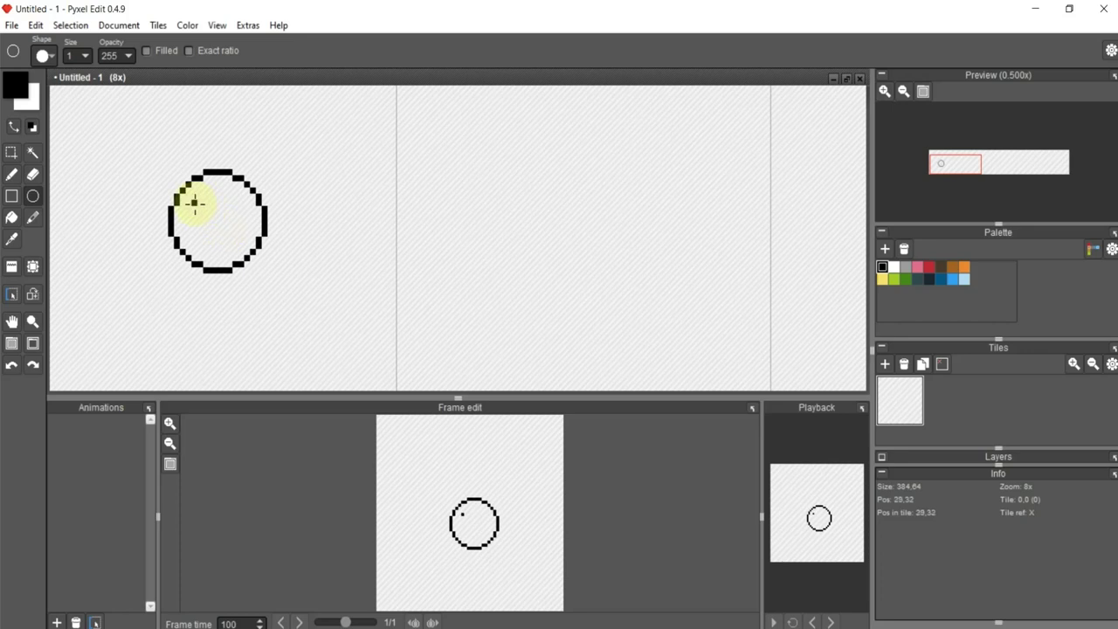
left_click_drag(195, 203, 241, 245)
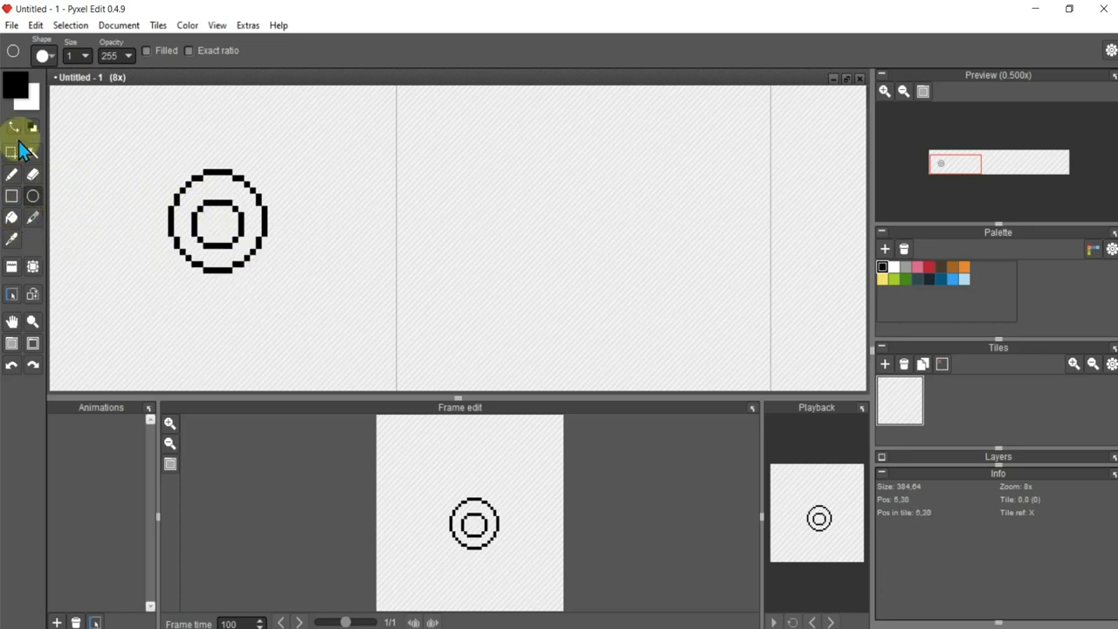
Add a new light grey swatch to the palette from the foreground colour picker.
left_click(17, 87)
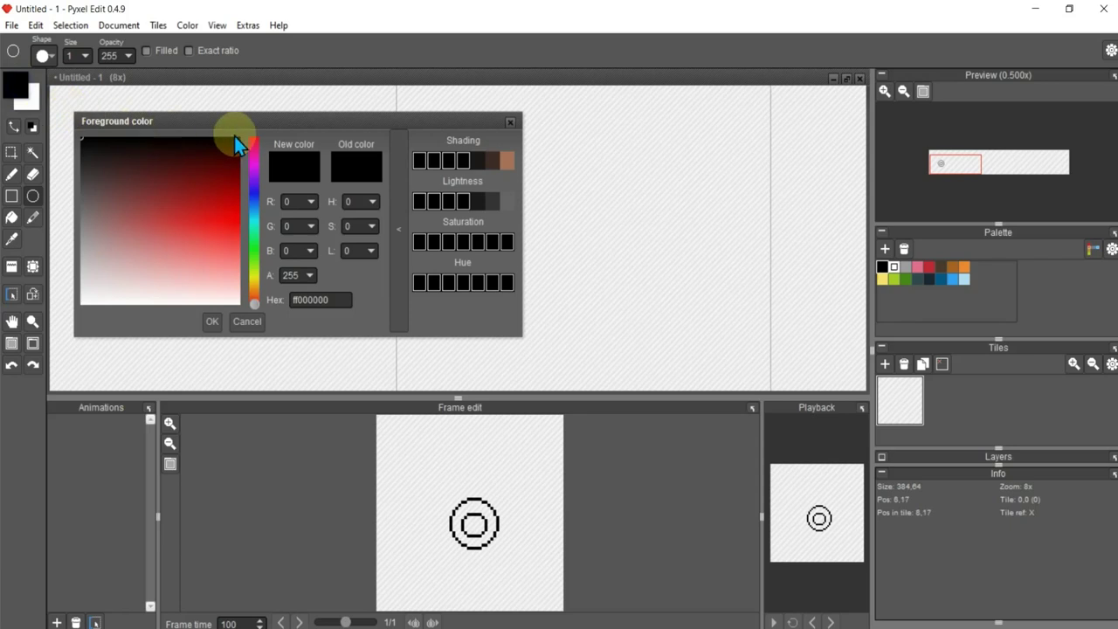
left_click(885, 249)
left_click(894, 267)
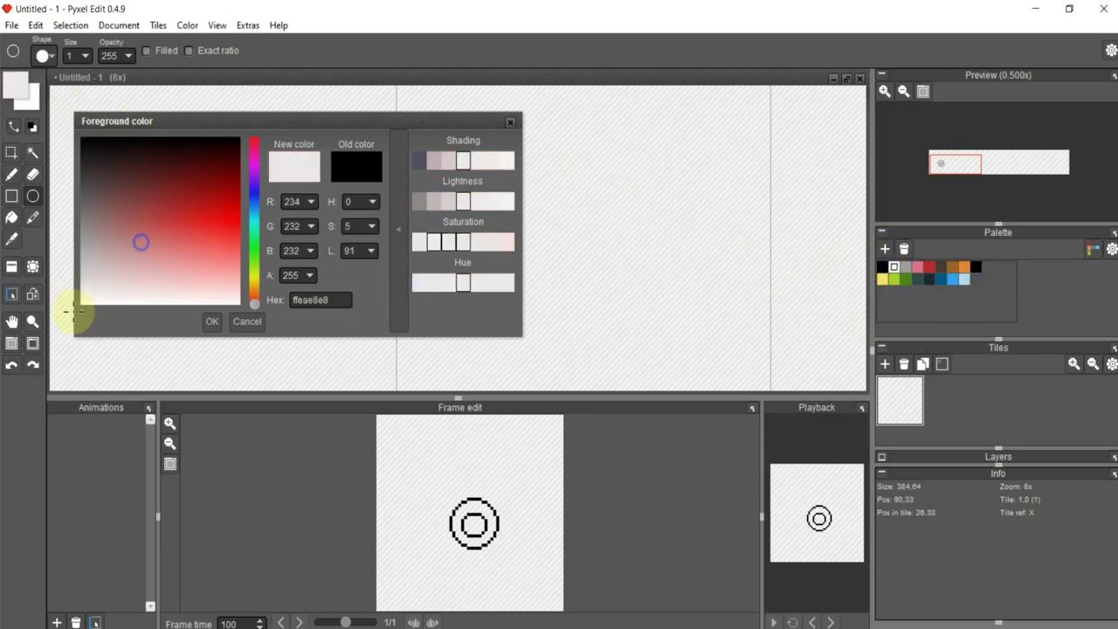
left_click(511, 122)
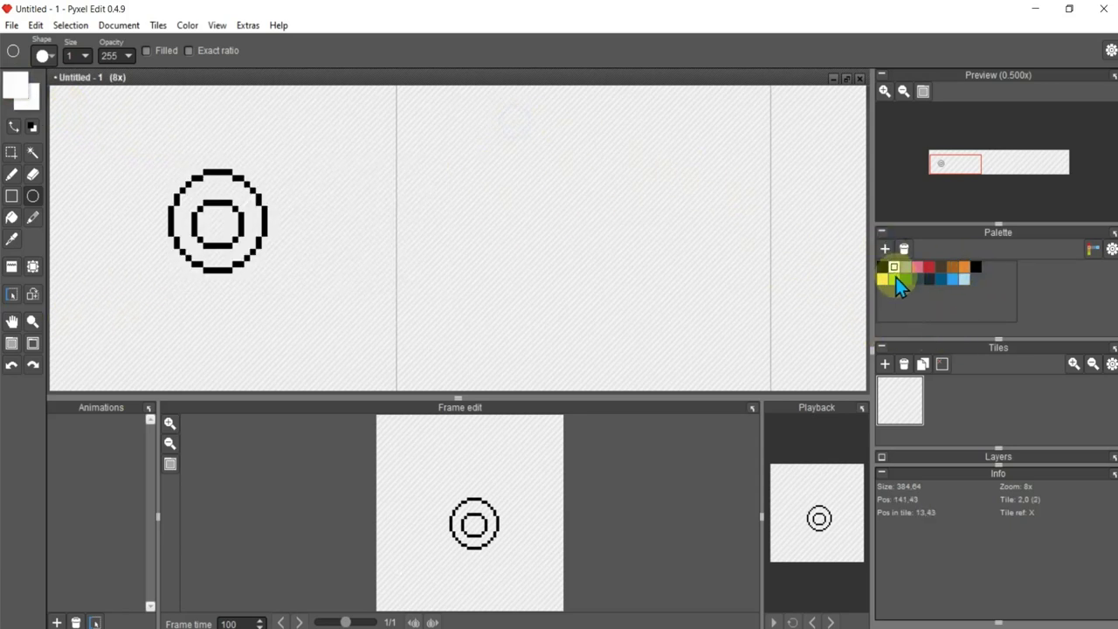
Change the new swatch to off-white (eae8e8) and make black the drawing colour again.
double_click(975, 266)
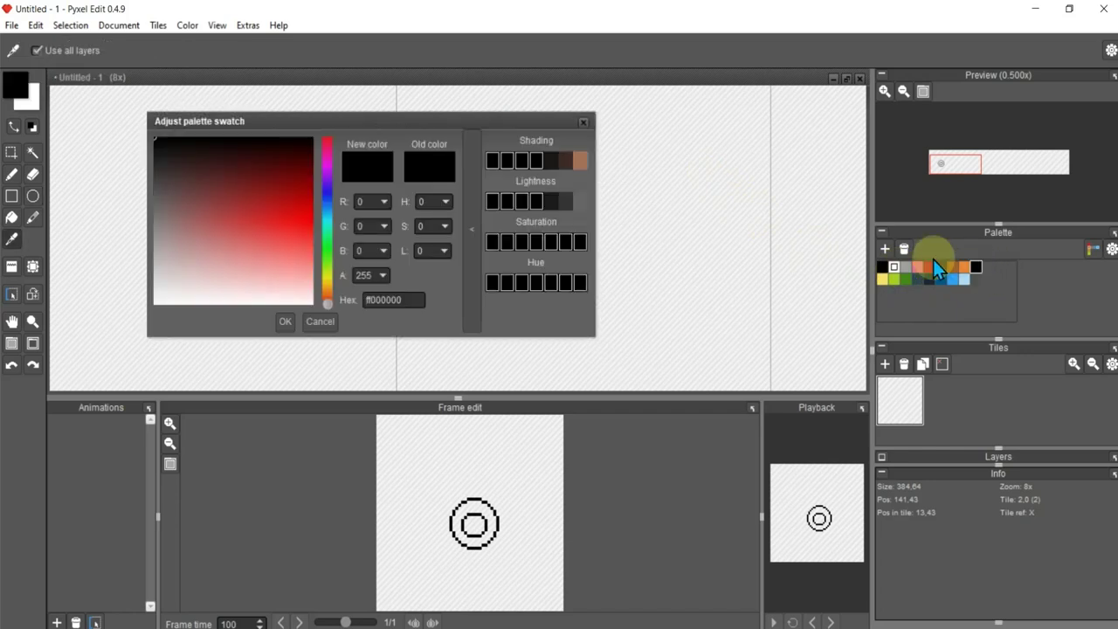
left_click_drag(249, 281, 155, 305)
left_click(285, 322)
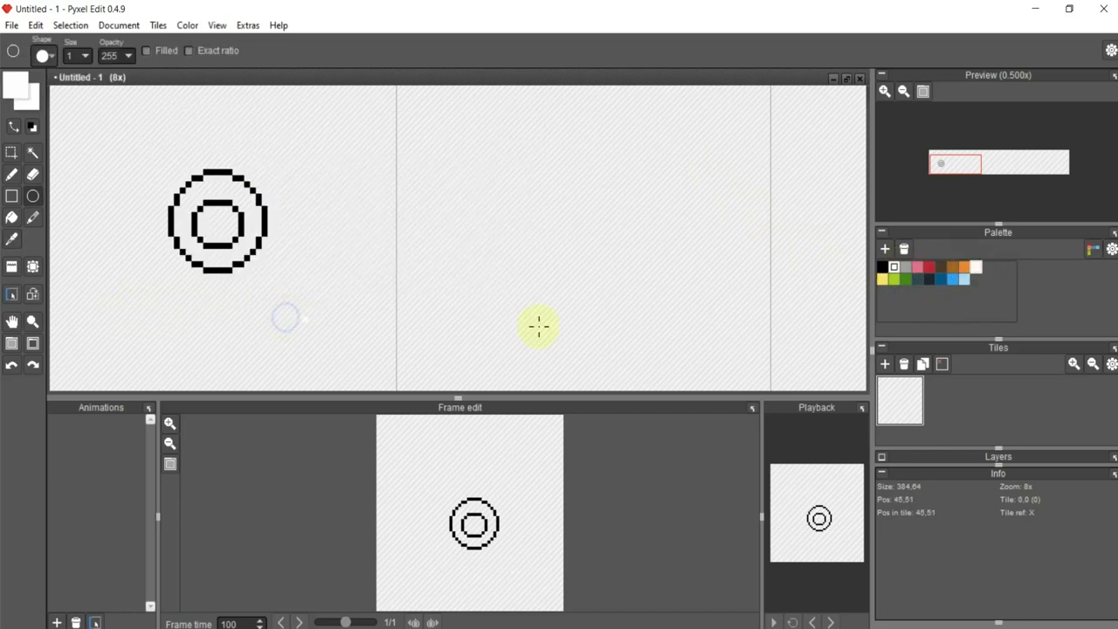
left_click(883, 276)
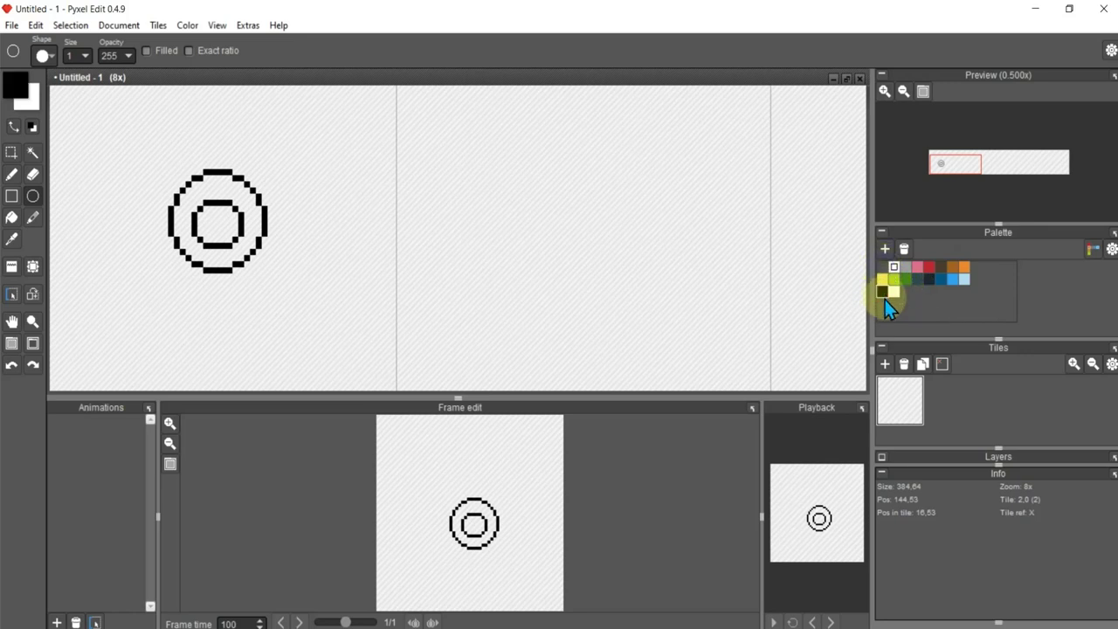
scroll(187, 244, "down", 1)
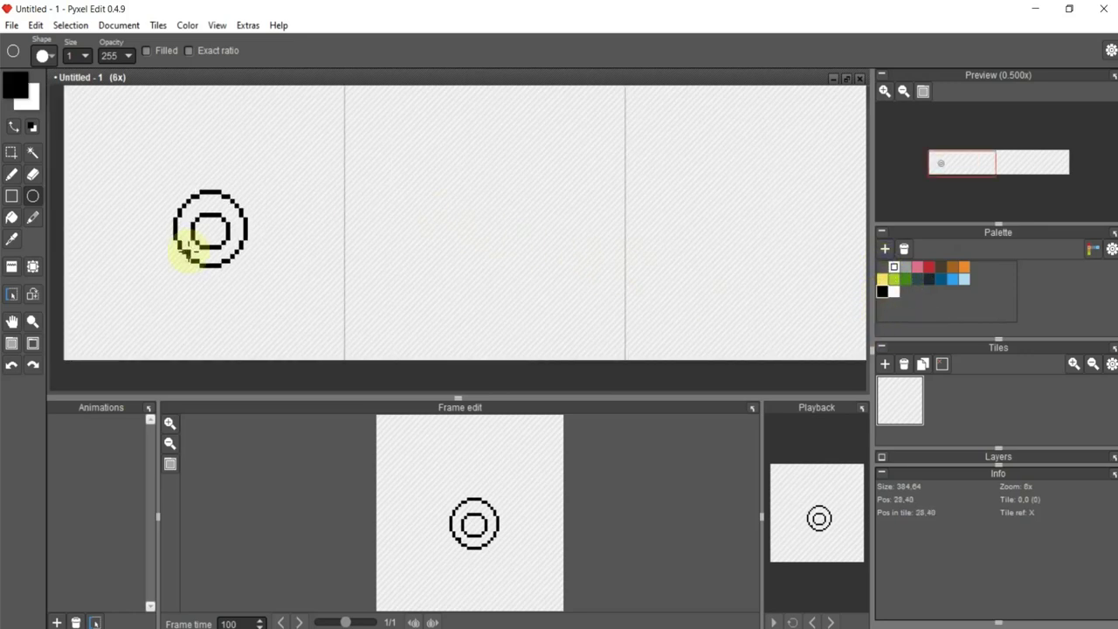
Select the fill bucket and add two blank tiles so the tileset holds three.
left_click(11, 219)
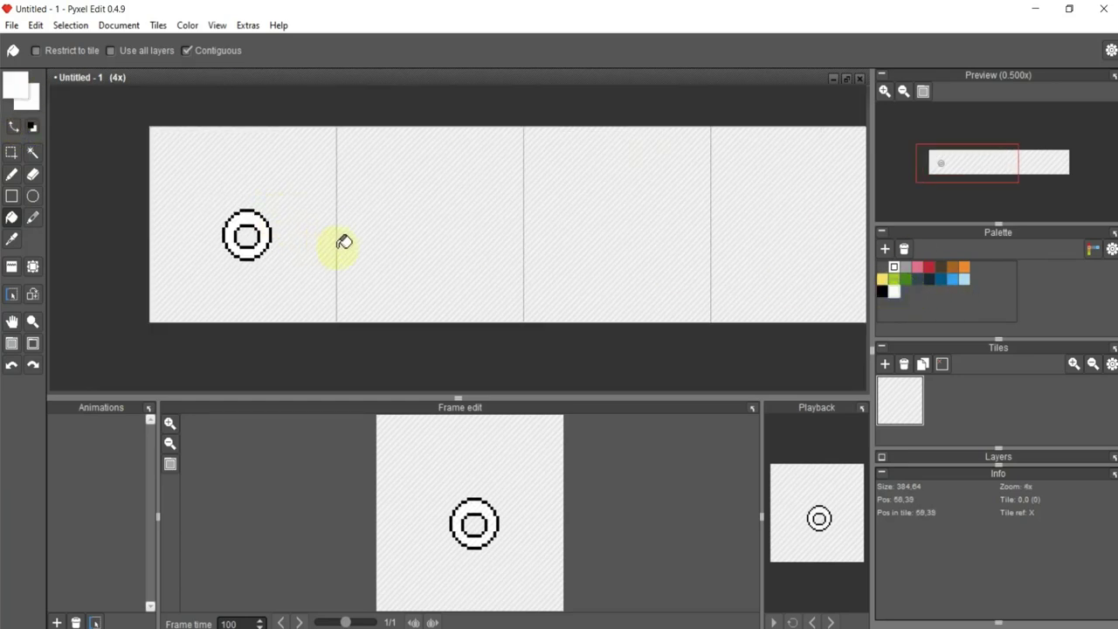
scroll(344, 242, "down", 1)
key("space")
left_click_drag(409, 225, 394, 238)
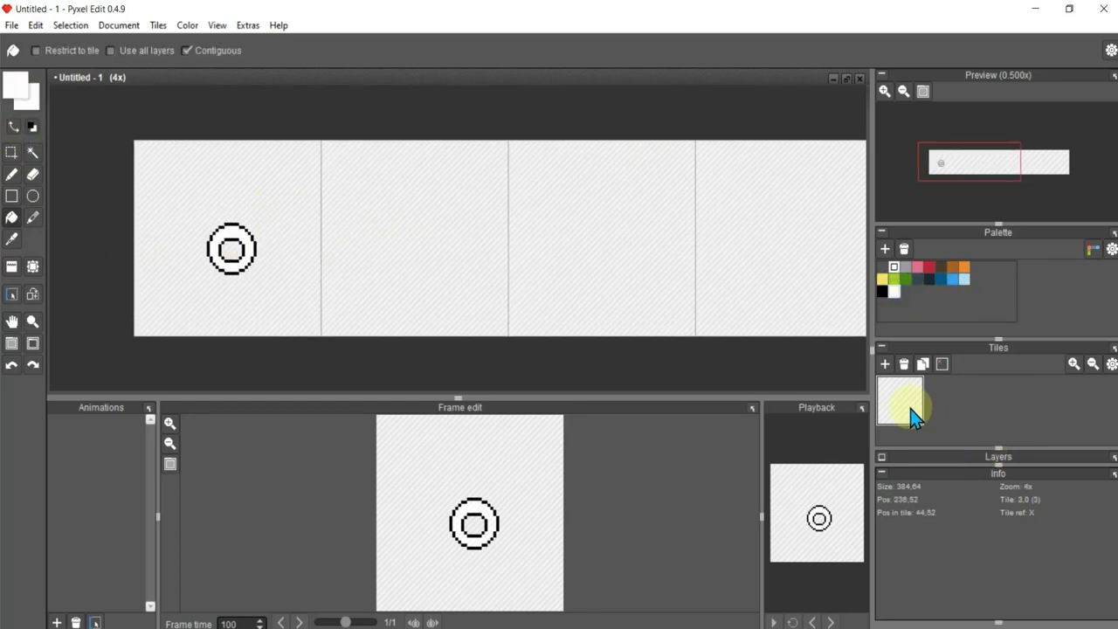
left_click(885, 364)
left_click(885, 364)
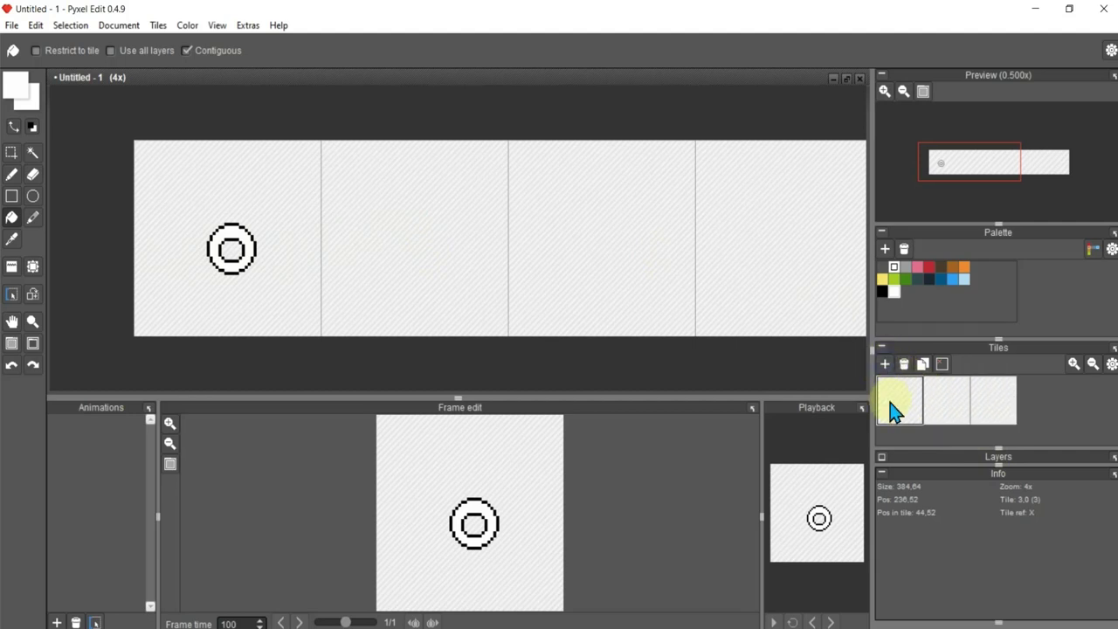
left_click(893, 410)
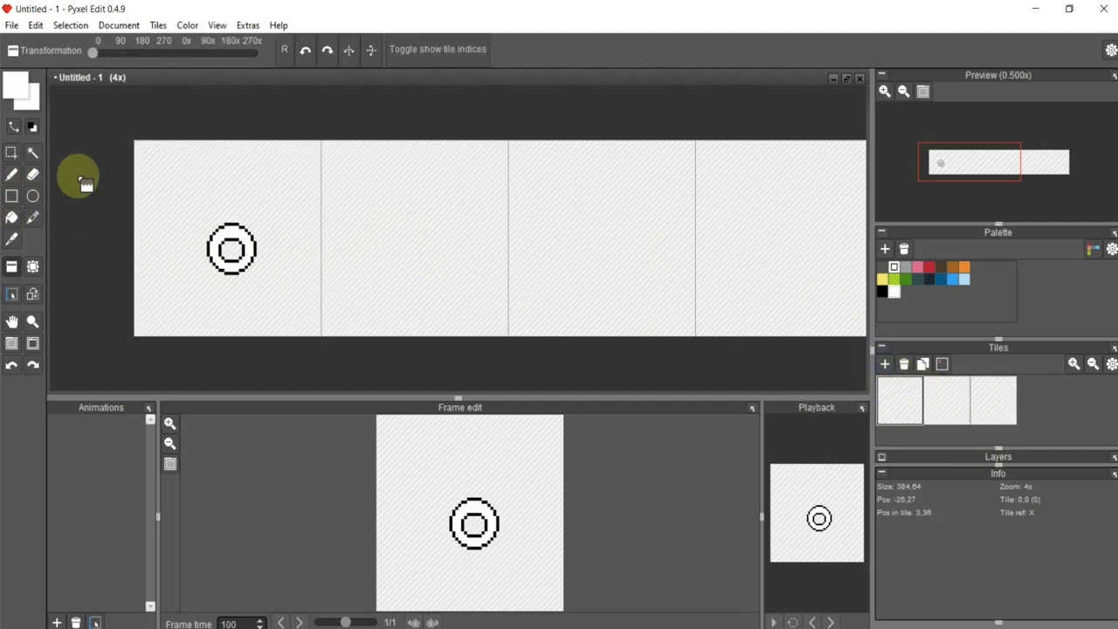
Stamp the blank tile over the first slot and undo a trial white circle.
left_click(311, 264)
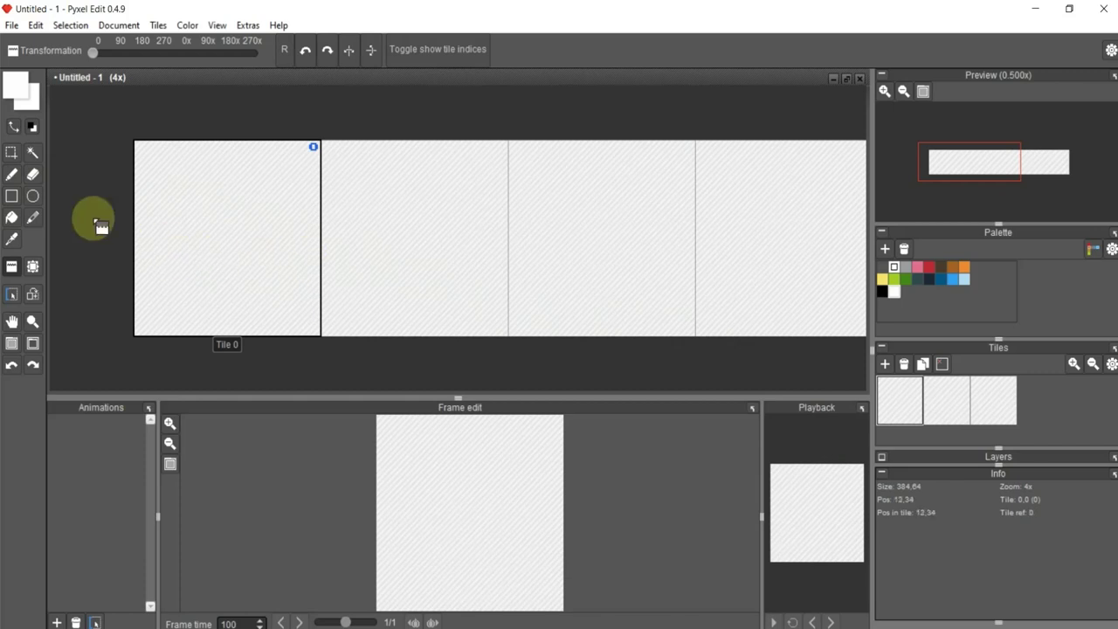
left_click(32, 196)
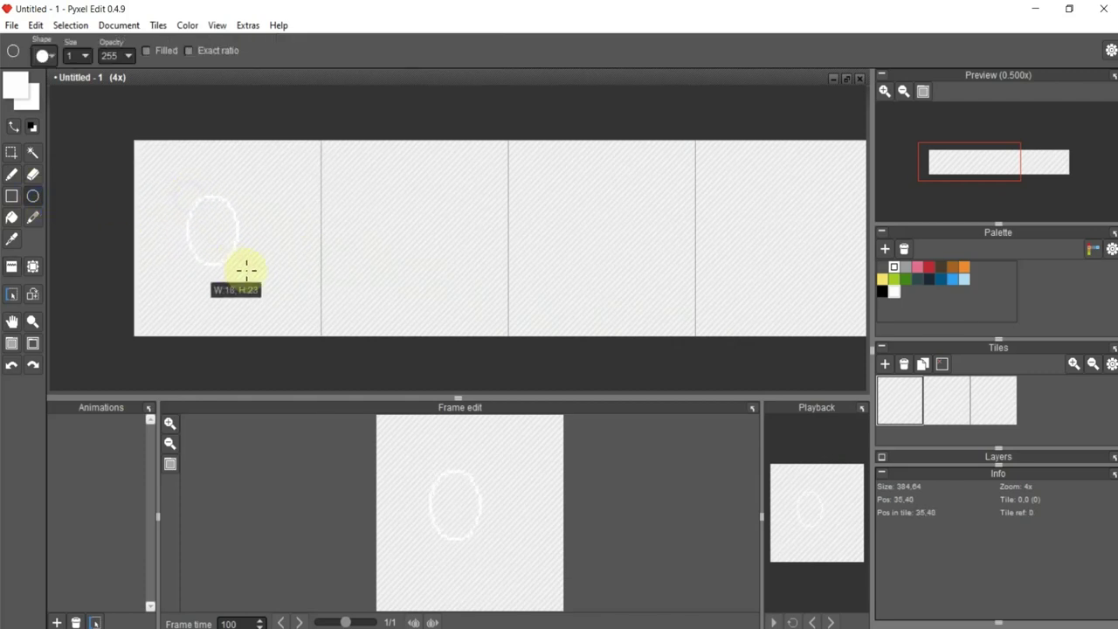
left_click_drag(189, 197, 260, 271)
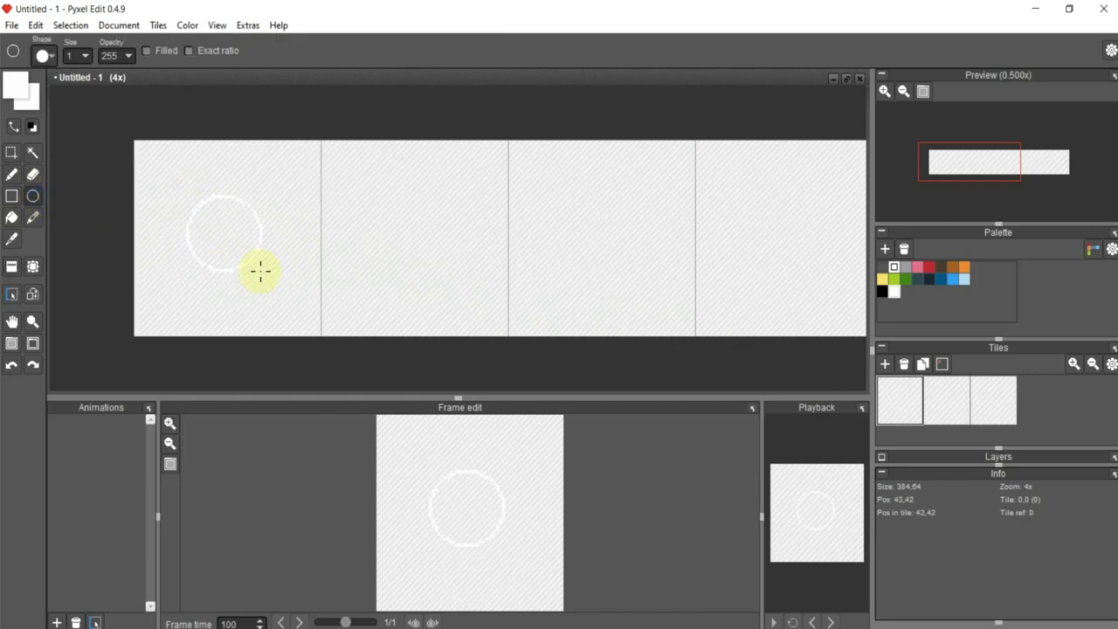
key("ctrl+z")
Place Tiles 1–3 into the first canvas slots of the strip.
left_click(913, 404)
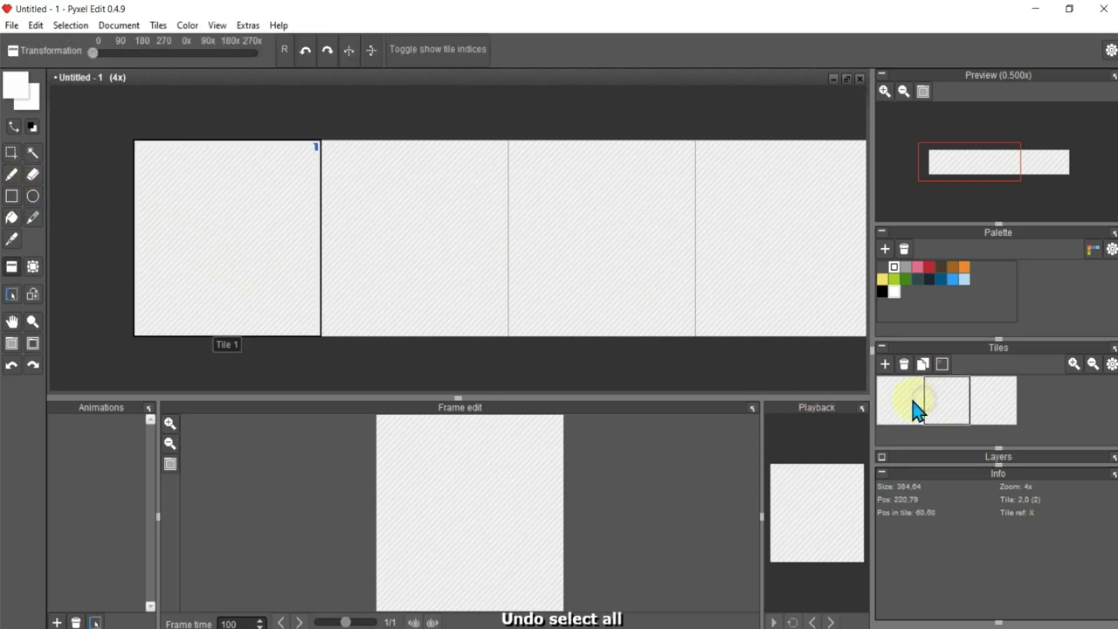
left_click_drag(916, 411, 320, 245)
left_click_drag(955, 413, 450, 259)
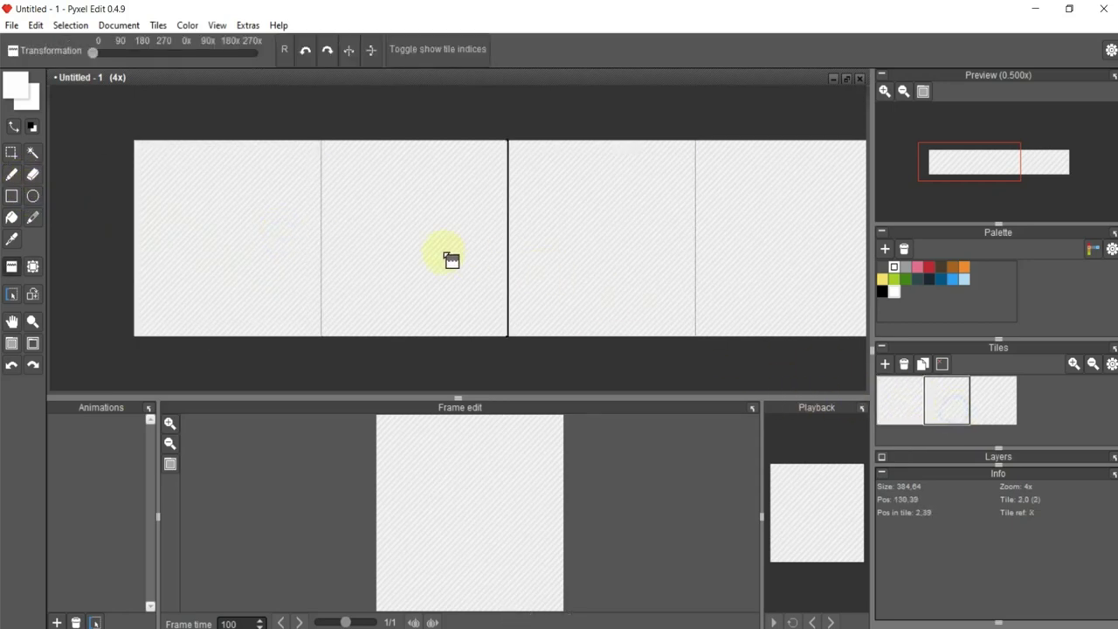
left_click_drag(988, 400, 776, 320)
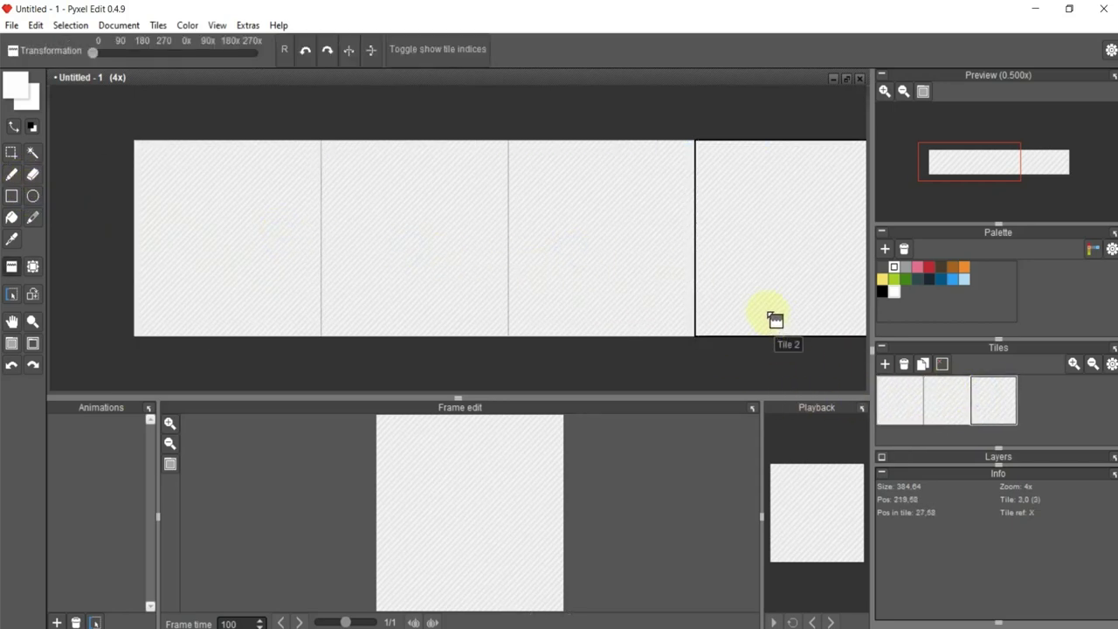
scroll(776, 320, "down", 3)
scroll(569, 289, "up", 3)
scroll(569, 289, "down", 1)
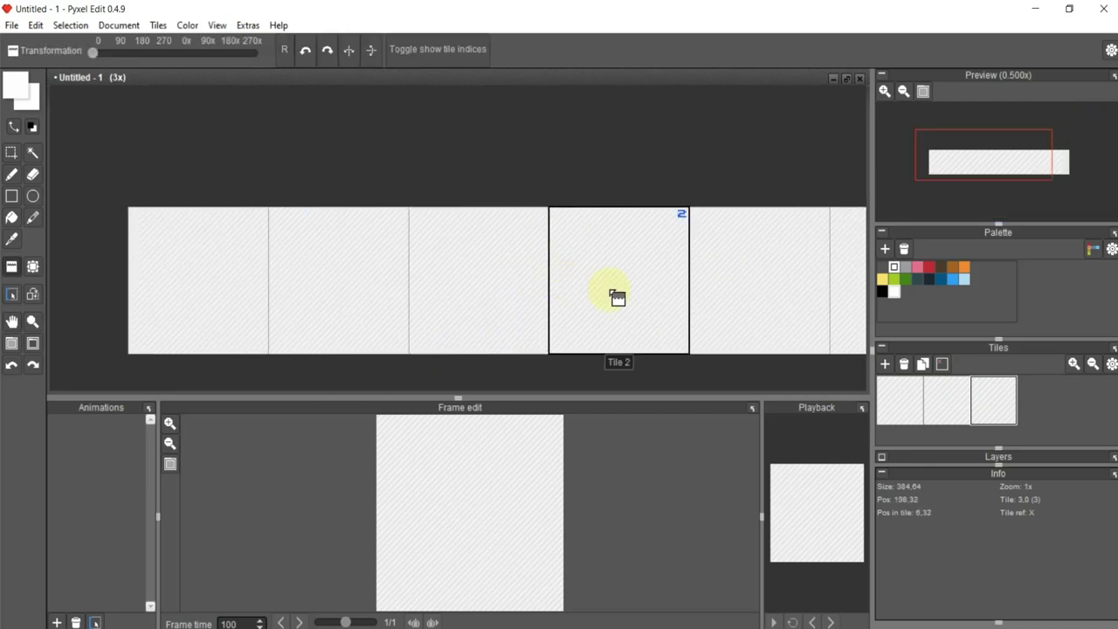
mouse_move(618, 298)
left_mouse_down()
mouse_move(1026, 398)
mouse_move(458, 310)
mouse_move(628, 310)
left_mouse_up()
Add two more tiles and place Tiles 4 and 5 in the fifth and sixth slots.
left_click(886, 365)
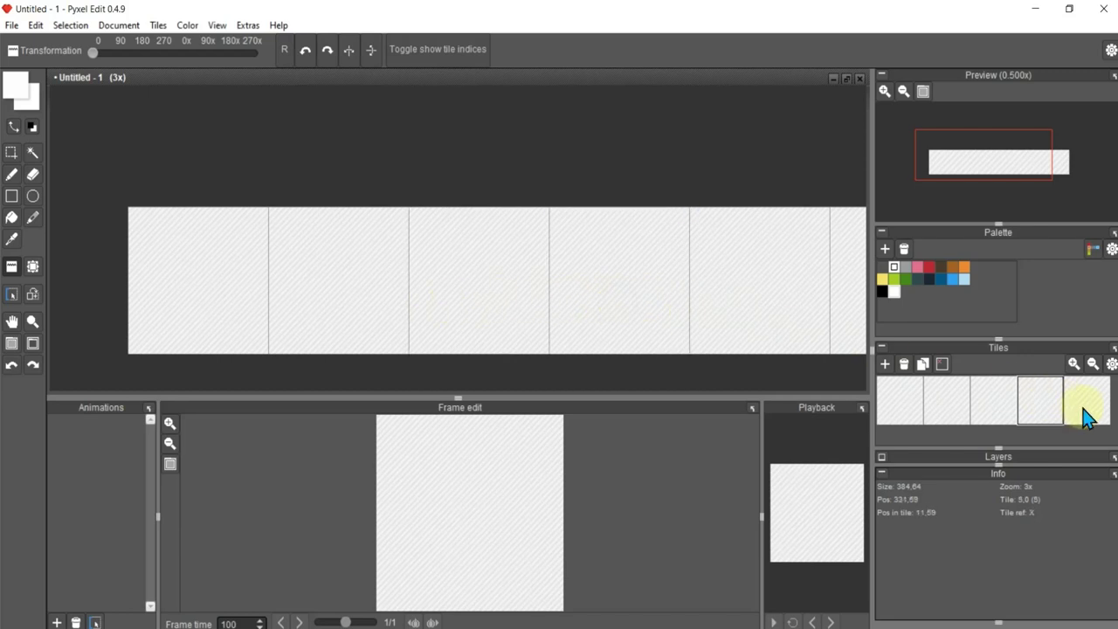
left_click_drag(1087, 406, 815, 349)
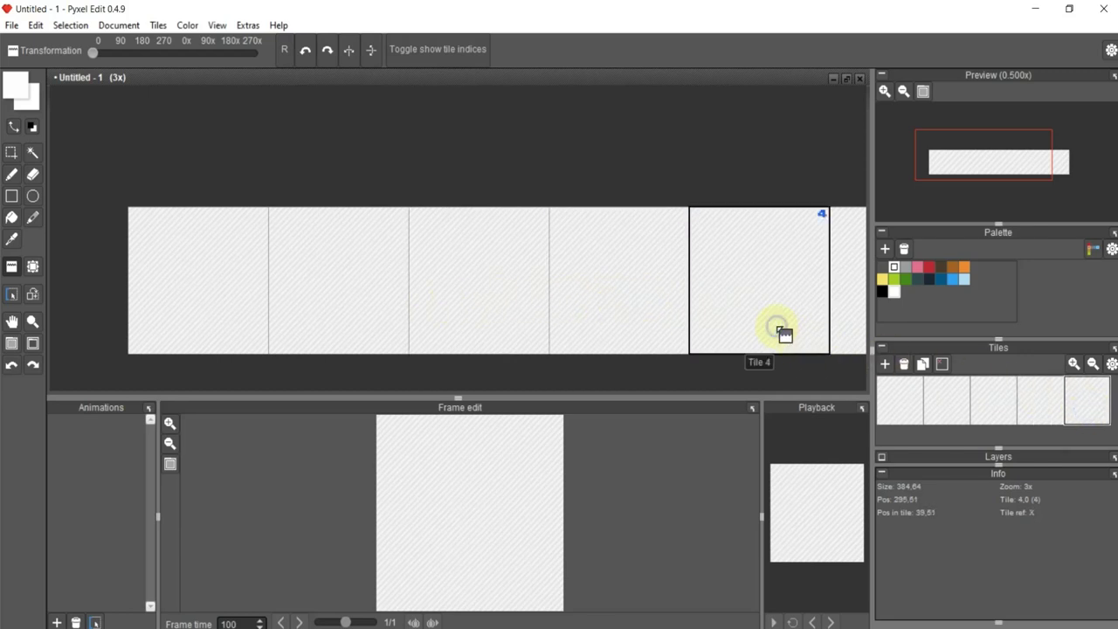
scroll(782, 329, "down", 1)
left_click_drag(783, 333, 769, 325)
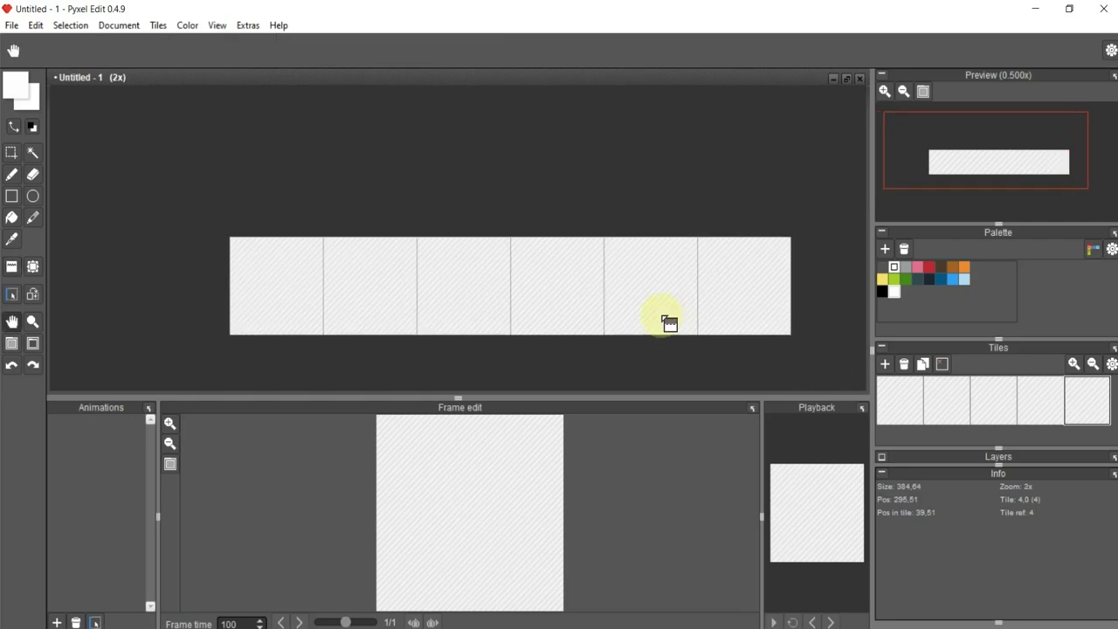
left_click(885, 363)
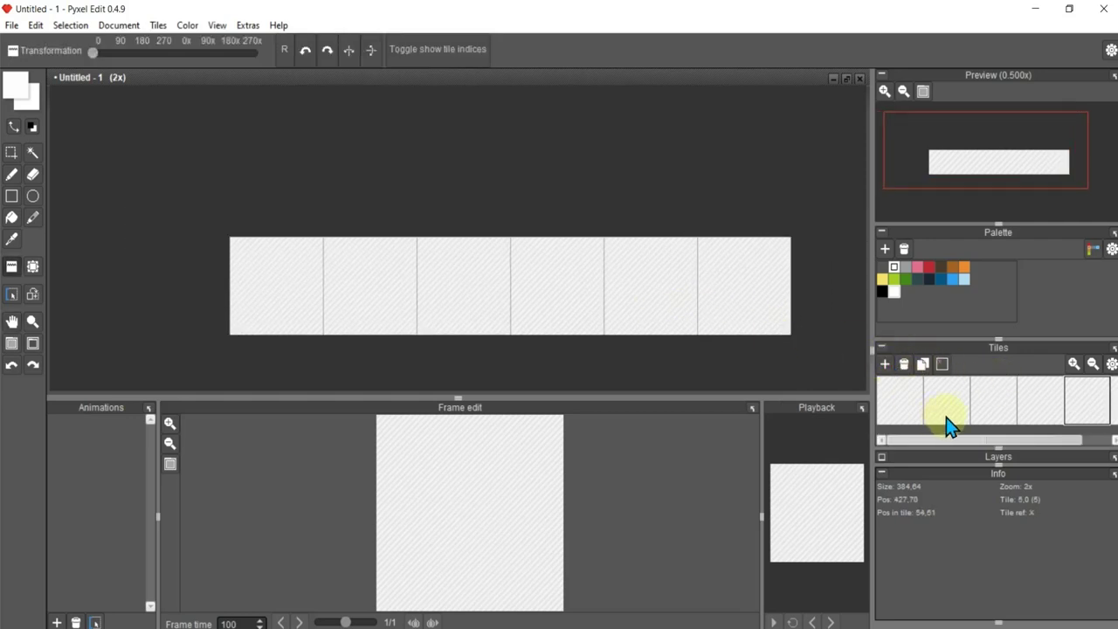
left_click(1092, 364)
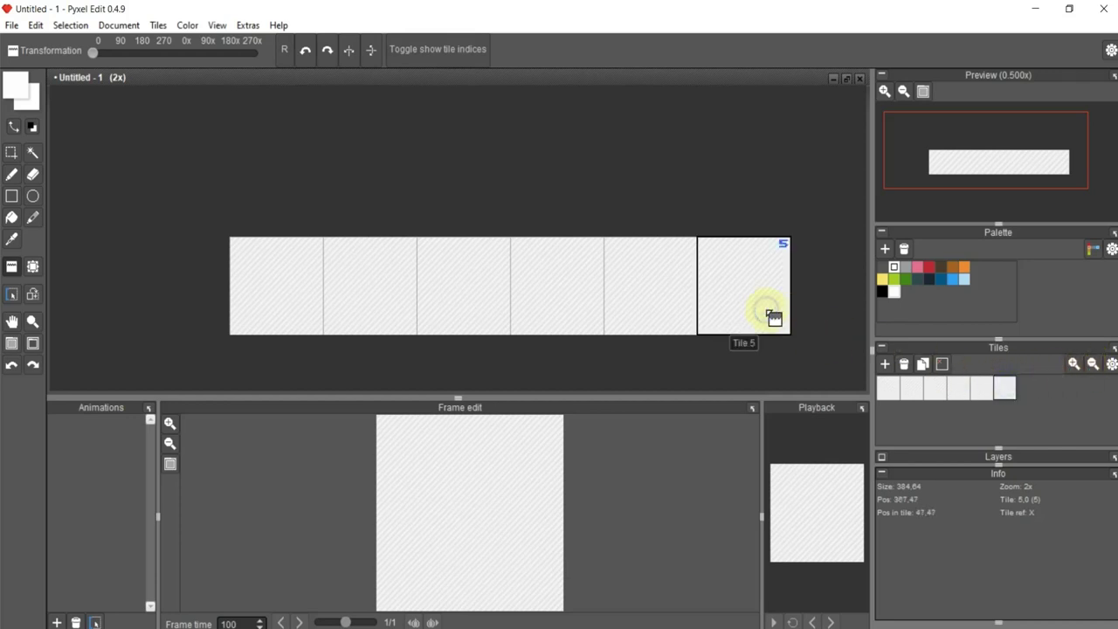
left_click_drag(1007, 383, 771, 312)
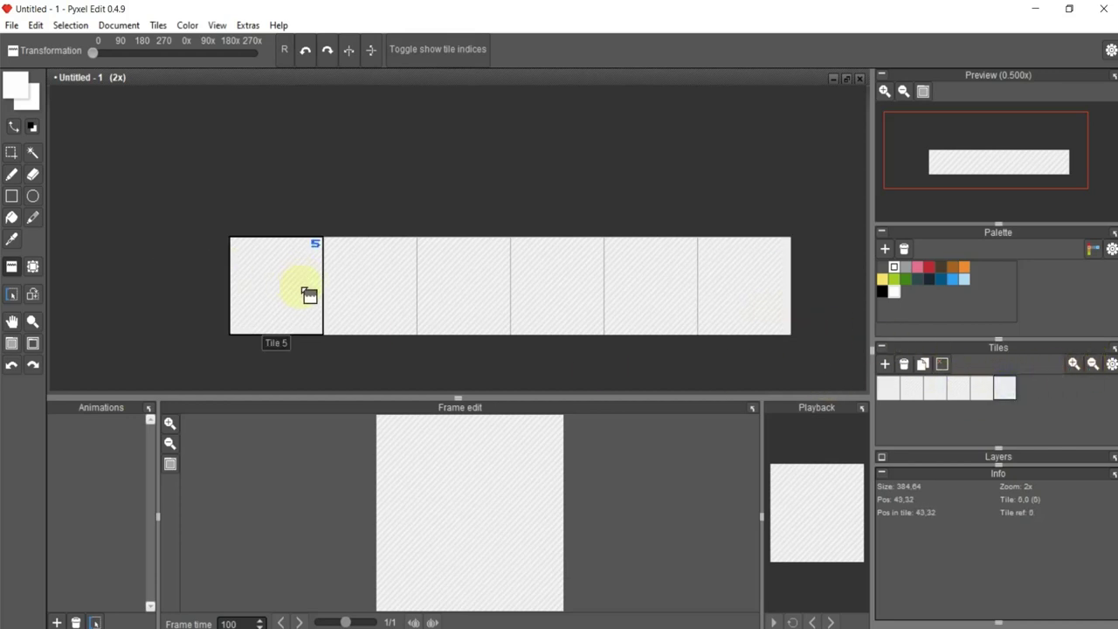
left_click(11, 175)
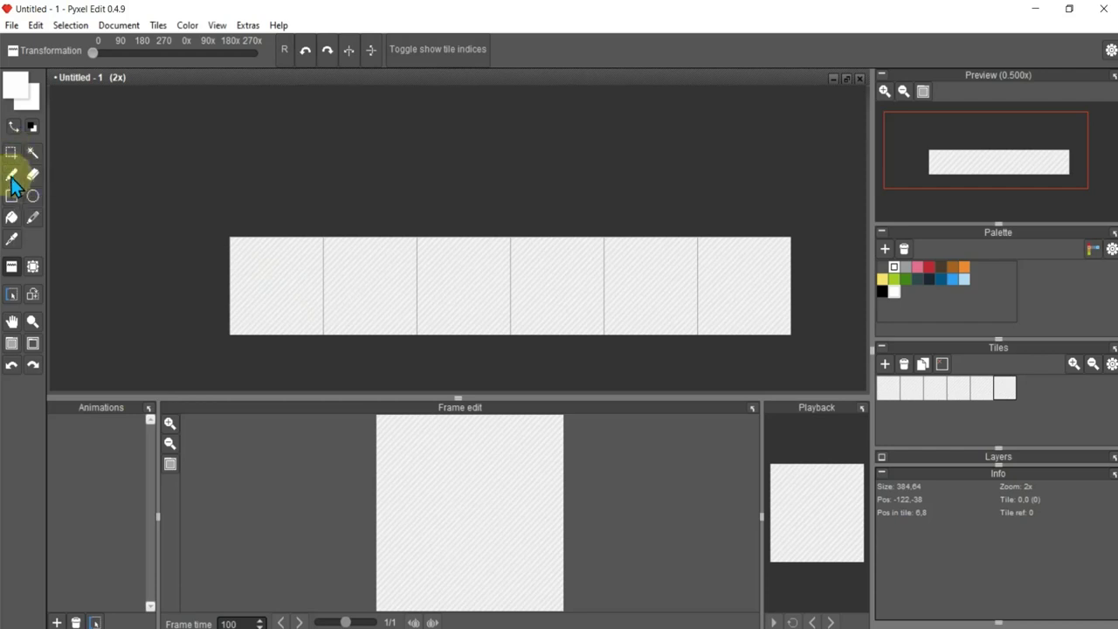
left_click(33, 196)
Draw a 25-pixel black circle with a 13-pixel circle inside it in tile 1.
scroll(259, 278, "up", 1)
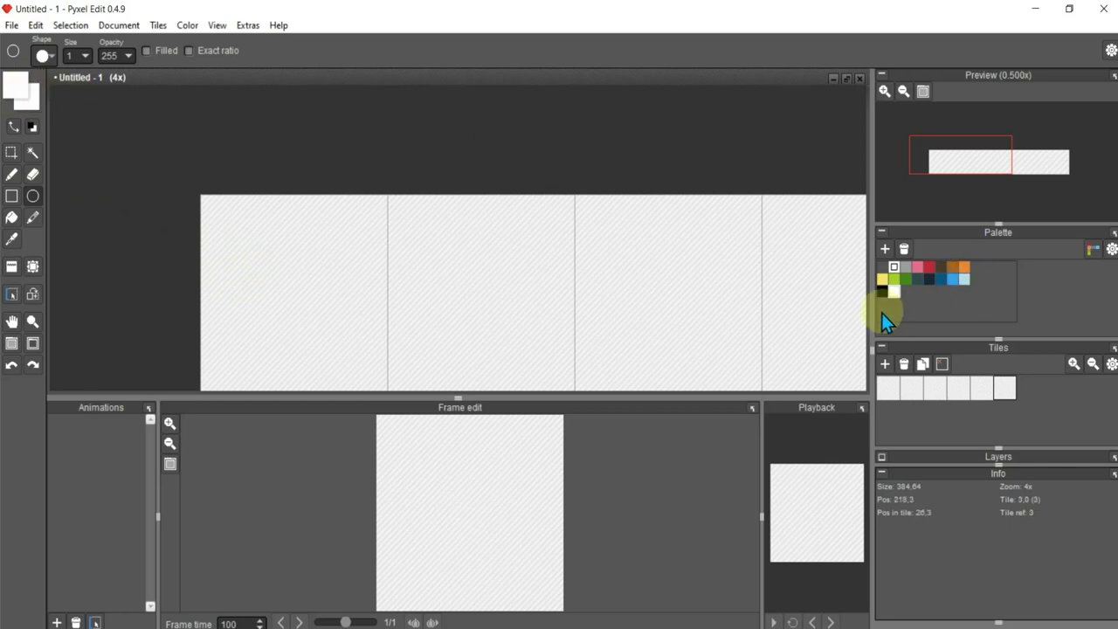
left_click(314, 273)
left_click_drag(262, 263, 335, 337)
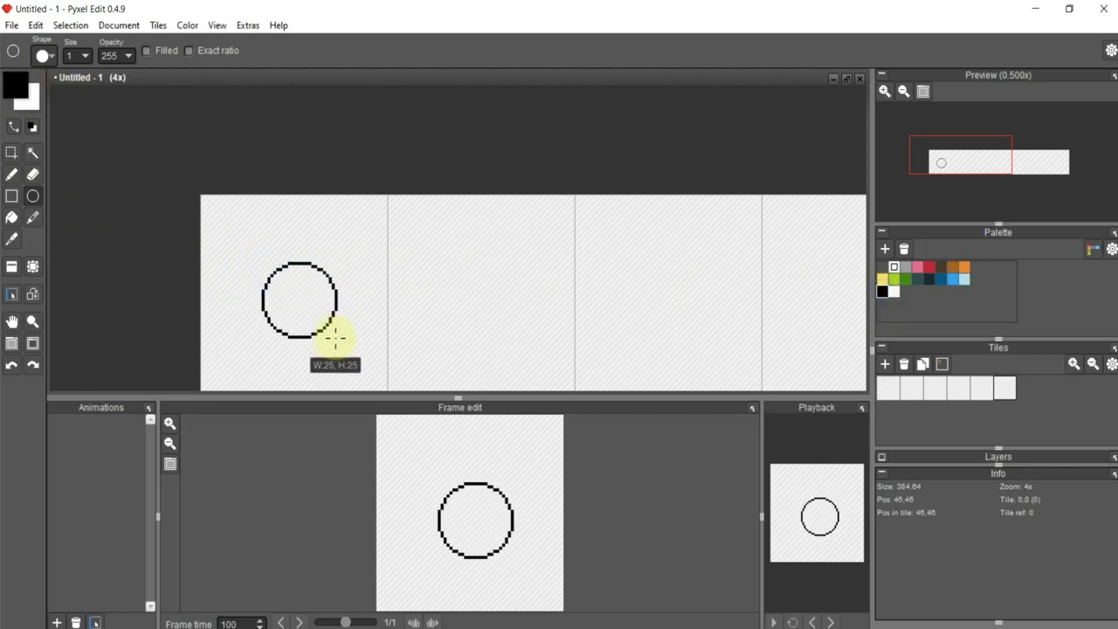
left_click(341, 298)
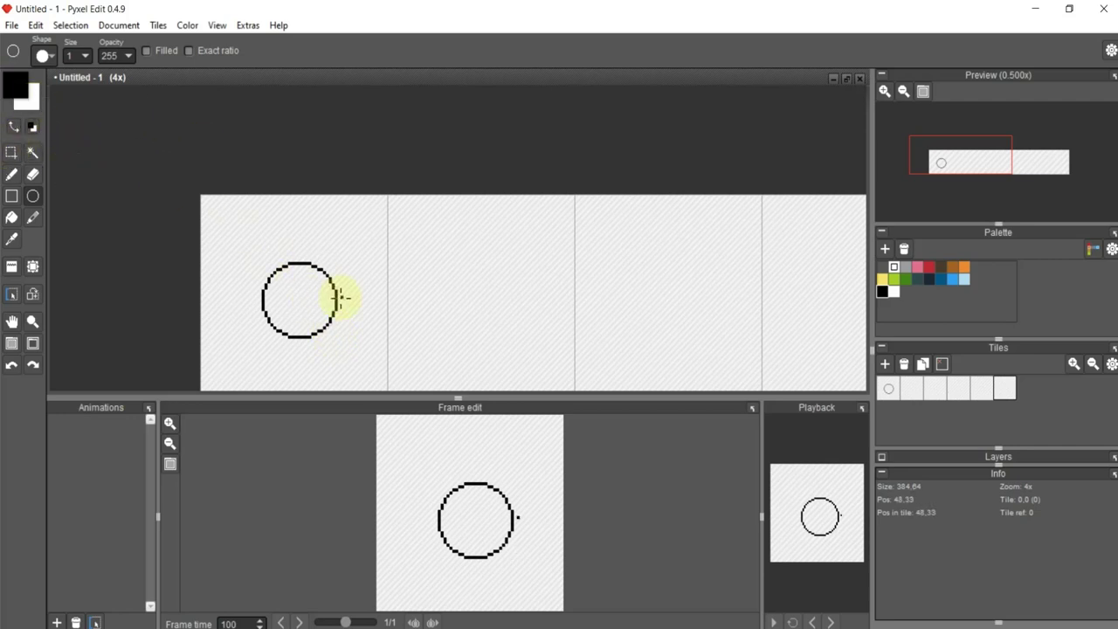
left_click_drag(282, 282, 321, 323)
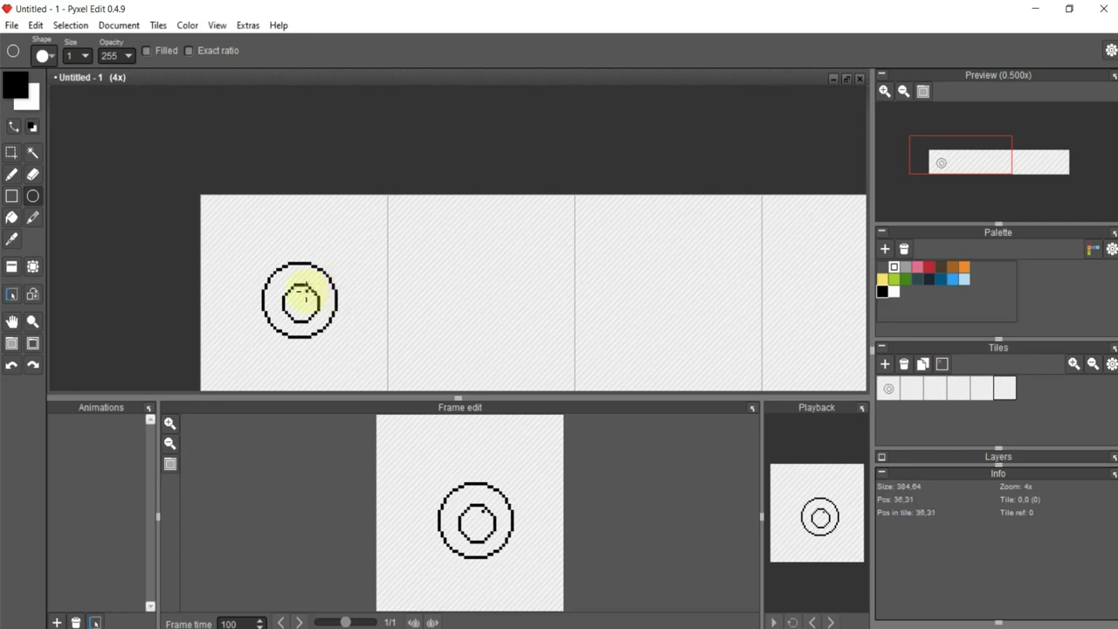
left_click(11, 152)
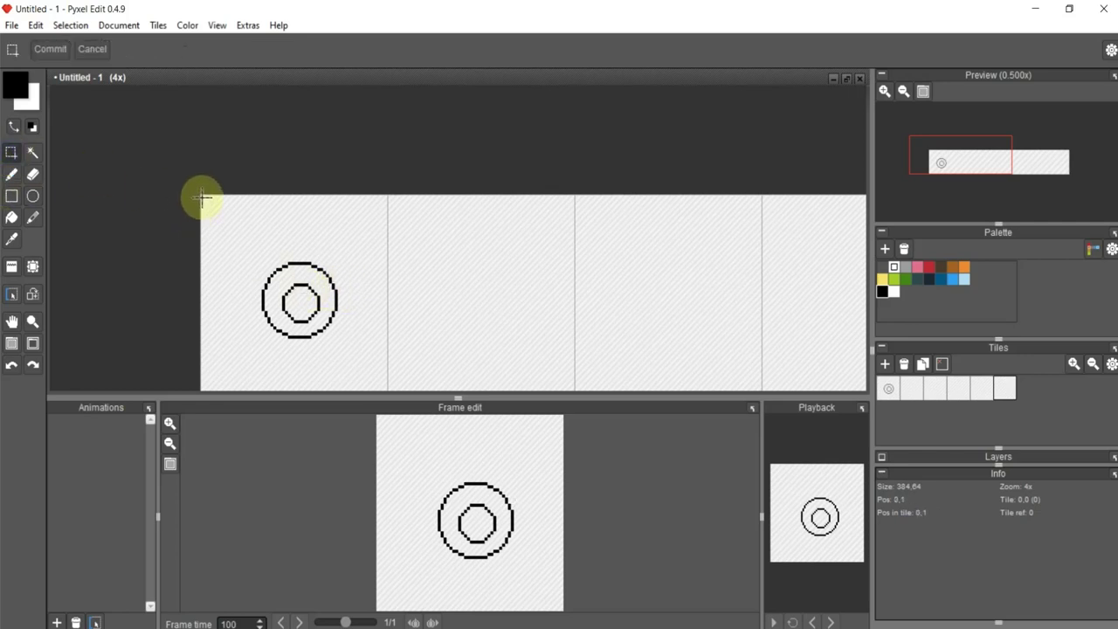
Copy tile 1's double circle into tile 2 with Rectangle Select and commit it.
left_click_drag(199, 194, 387, 388)
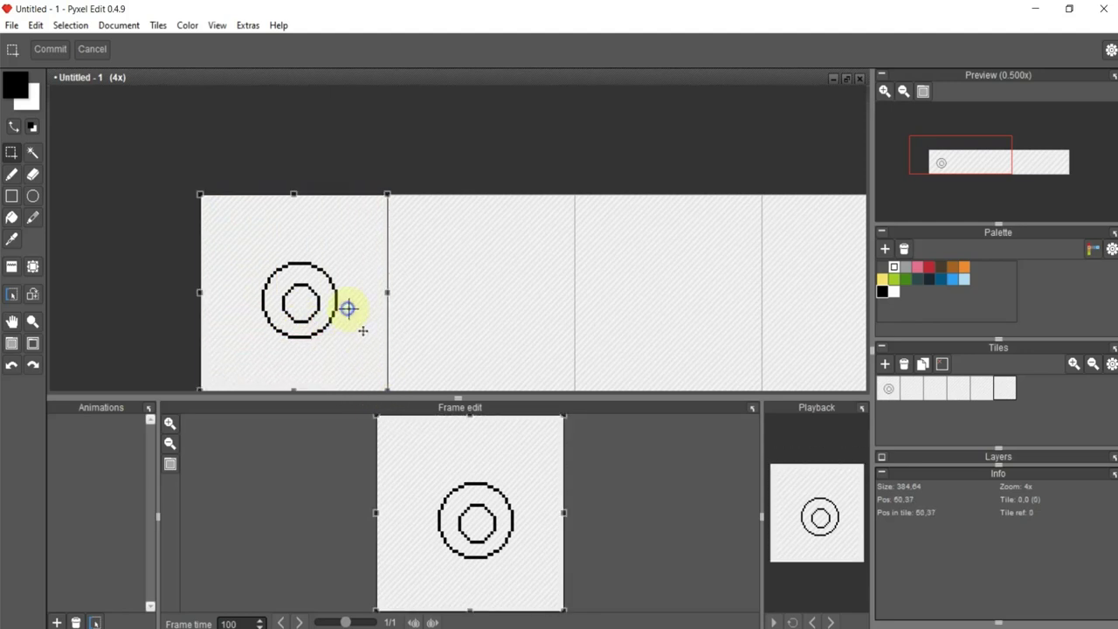
left_click_drag(348, 309, 535, 308)
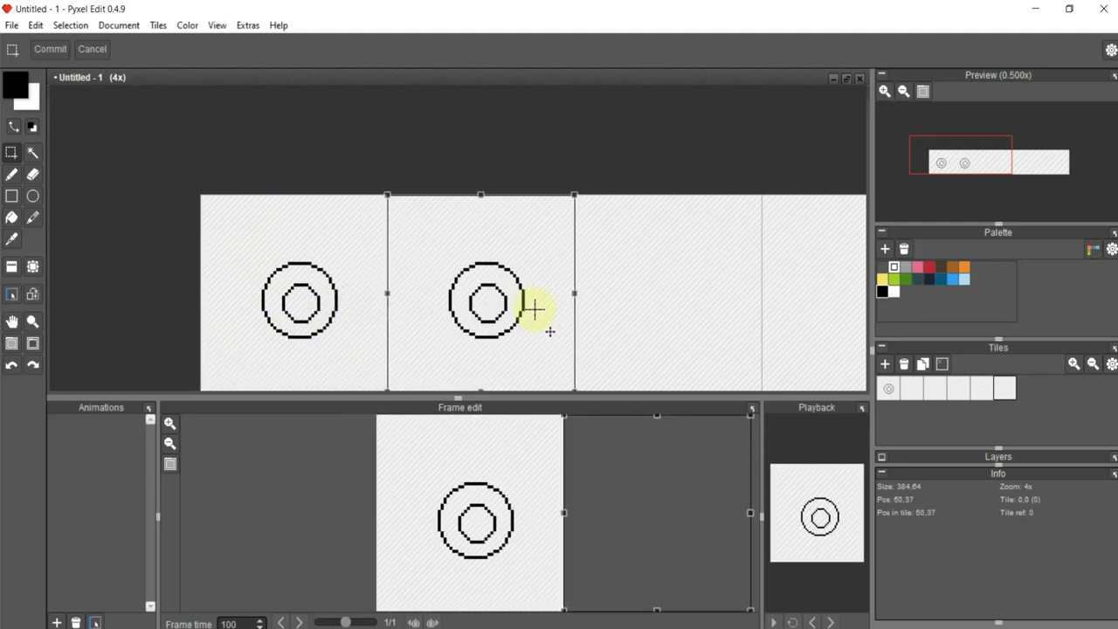
key("Return")
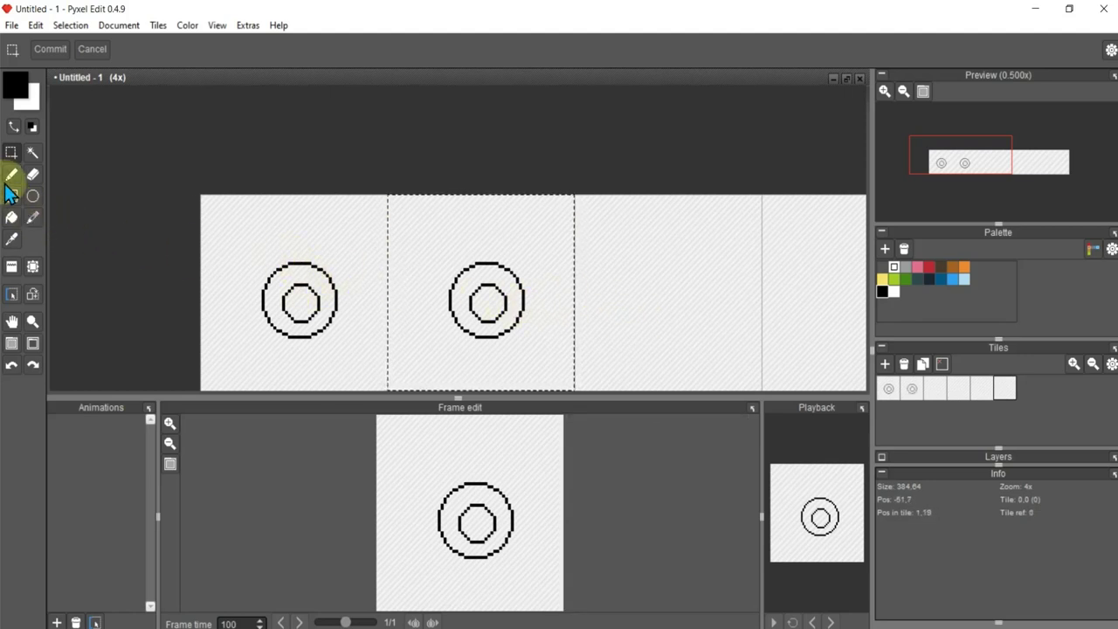
left_click(32, 174)
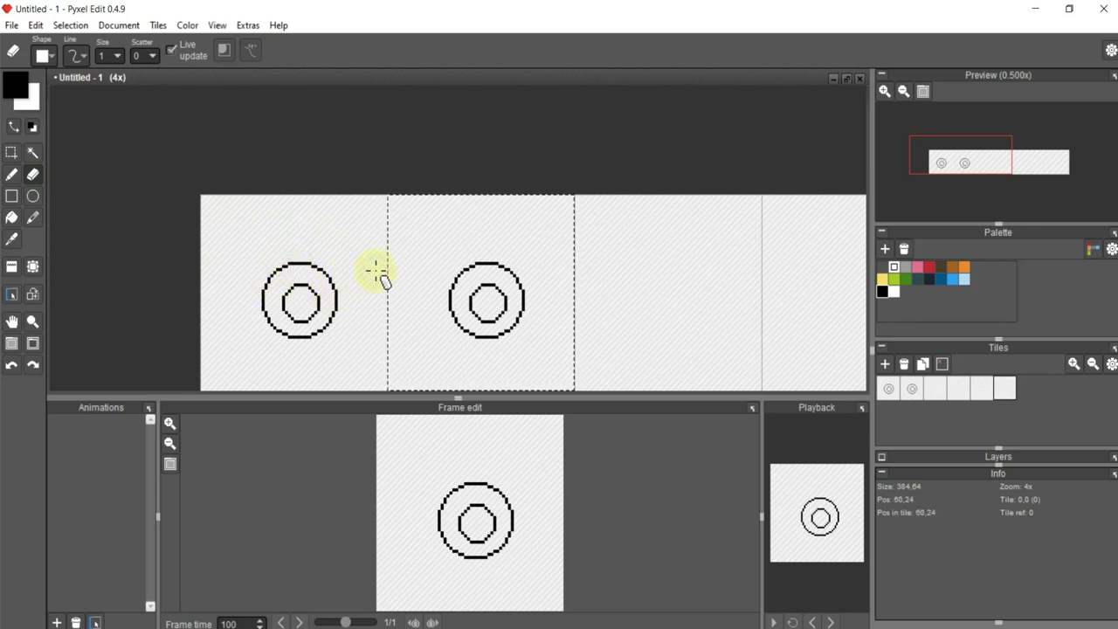
Fill tile 2's ring and tile 1's inner circle with white.
left_click(11, 152)
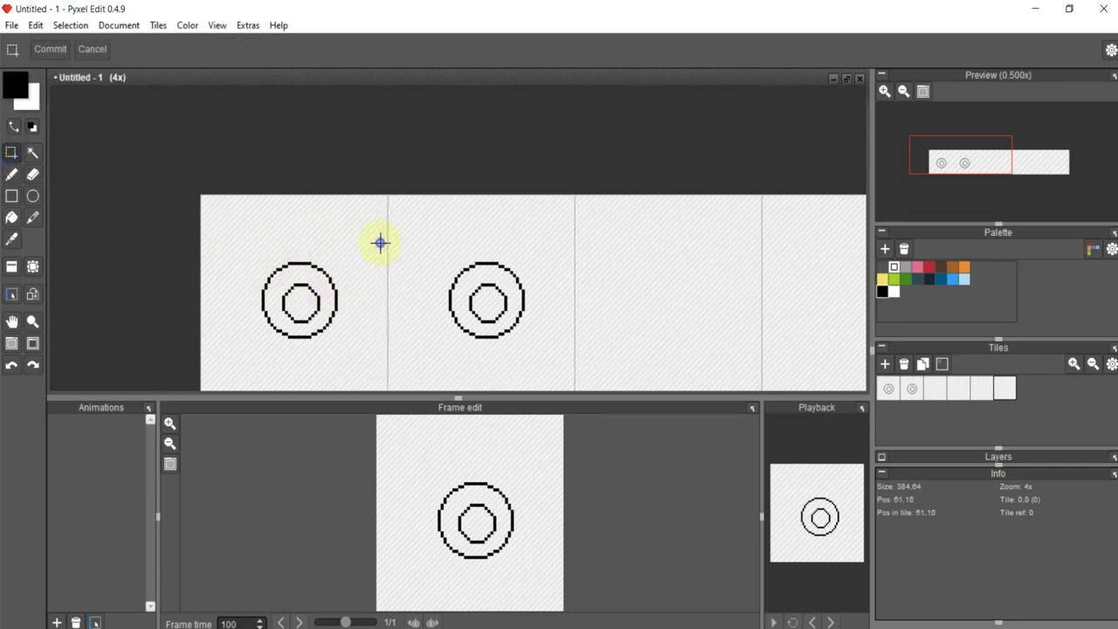
left_click(12, 218)
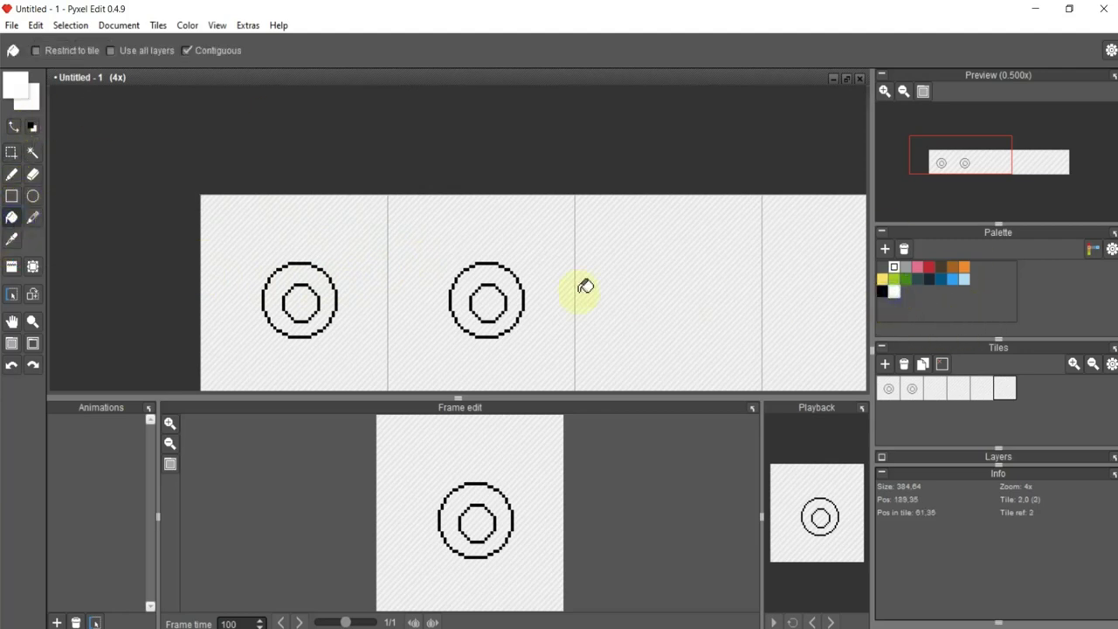
left_click(524, 281)
left_click(302, 303)
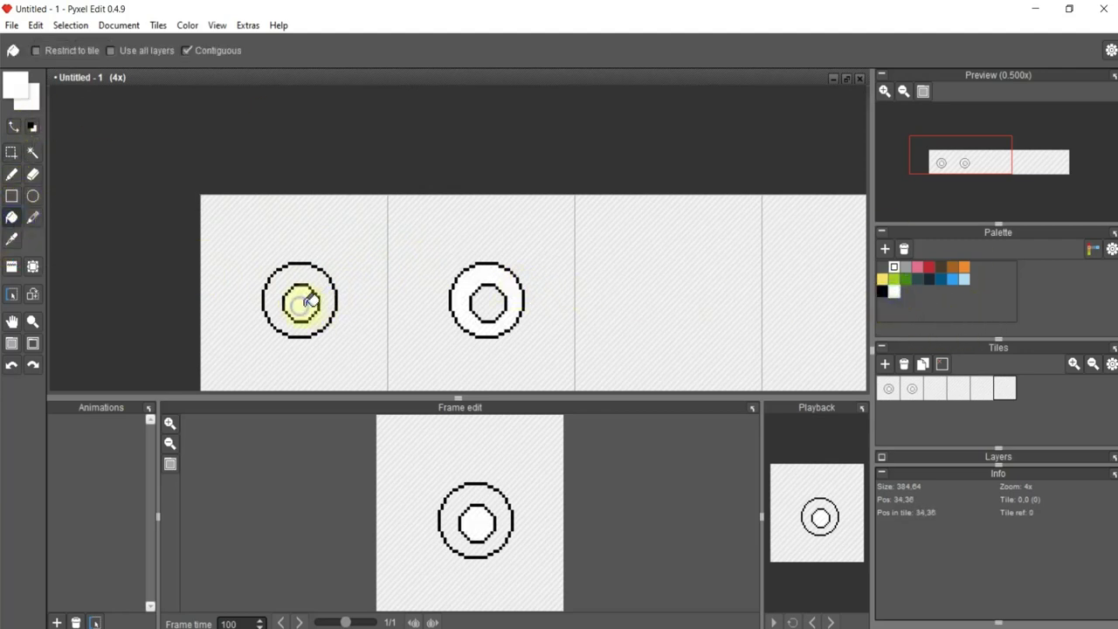
Erase tile 1's outer circle using the eraser enlarged to size 6.
left_click(32, 174)
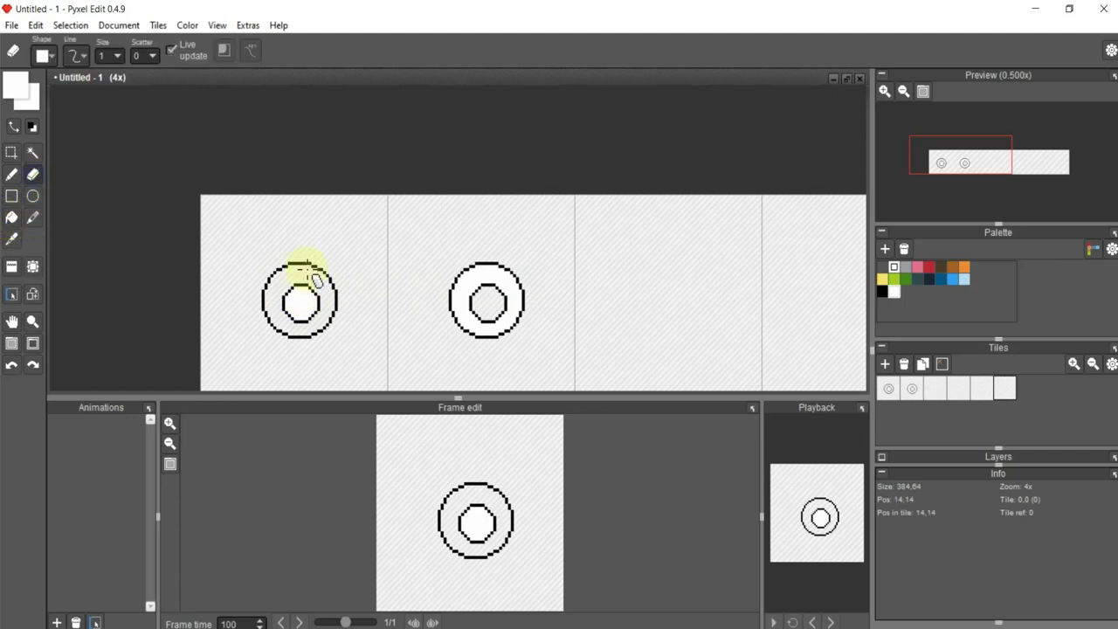
left_click_drag(273, 285, 304, 254)
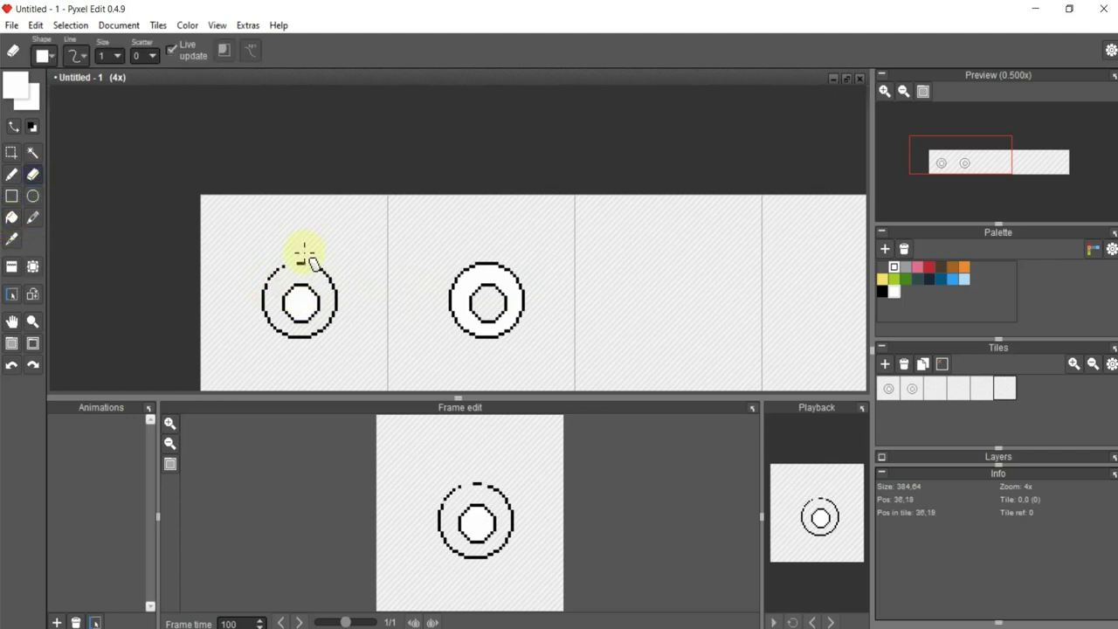
left_click(52, 54)
left_click(46, 55)
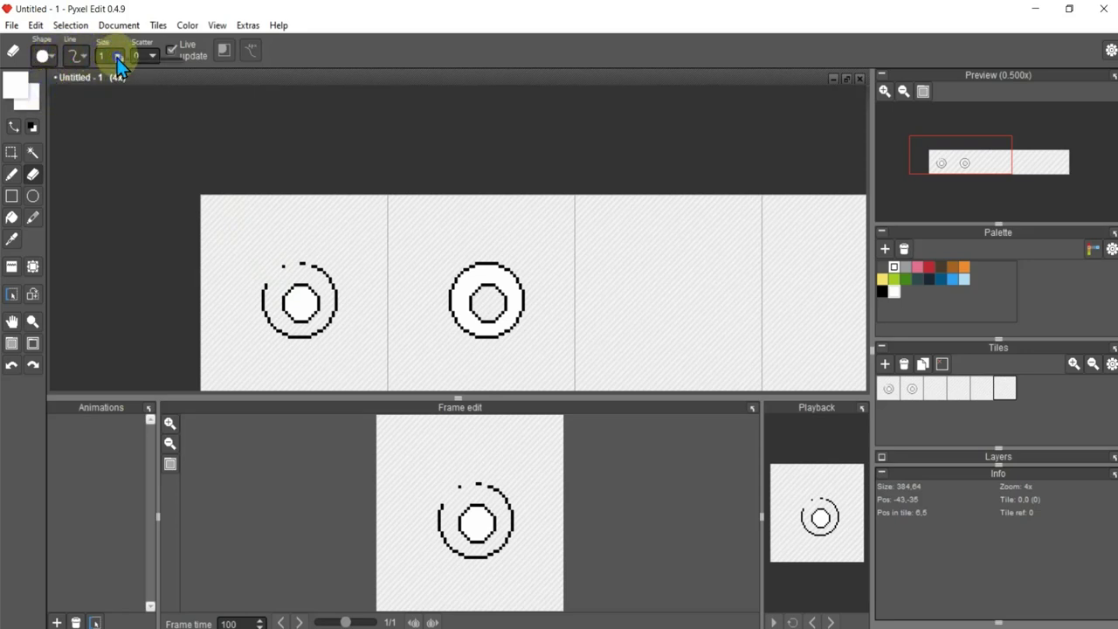
scroll(118, 56, "up", 5)
left_click(298, 262)
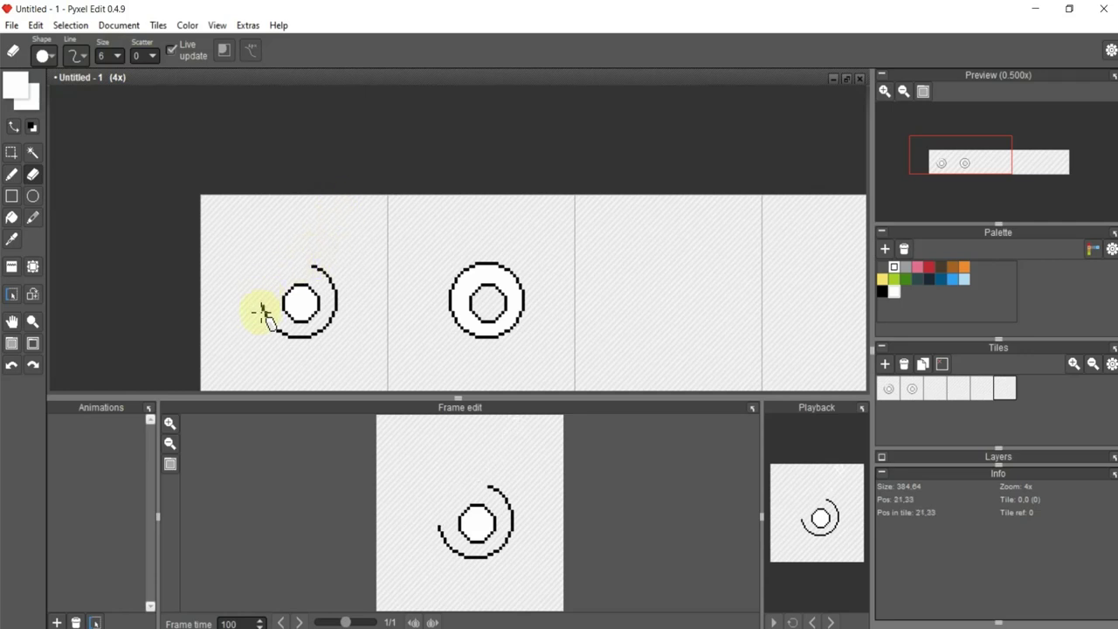
left_click_drag(278, 335, 319, 333)
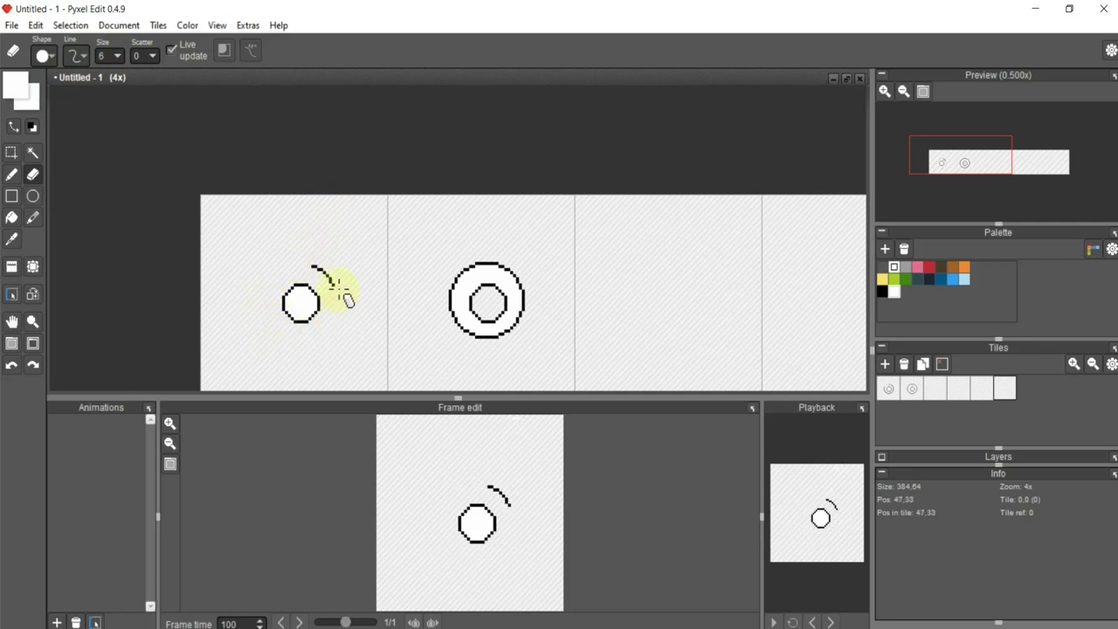
scroll(576, 272, "down", 1)
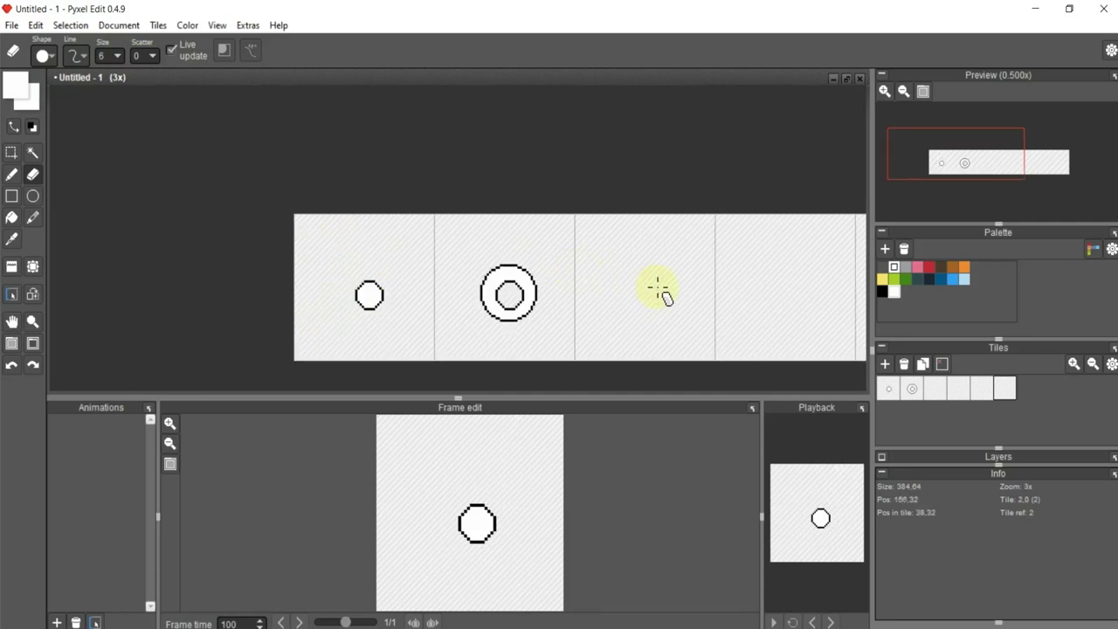
left_click_drag(660, 291, 587, 296)
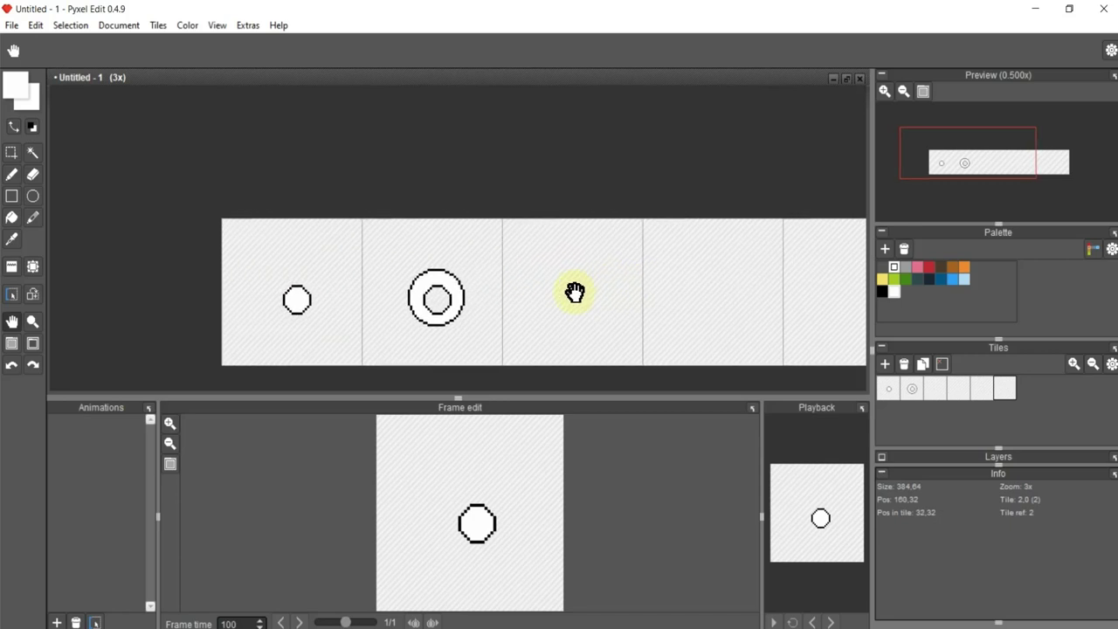
Copy tile 2's double circle with Ctrl+C/Ctrl+V and commit the copy in tile 3.
left_click(11, 154)
left_click_drag(361, 219, 501, 367)
key("ctrl+c")
key("ctrl+v")
left_click_drag(469, 330, 601, 325)
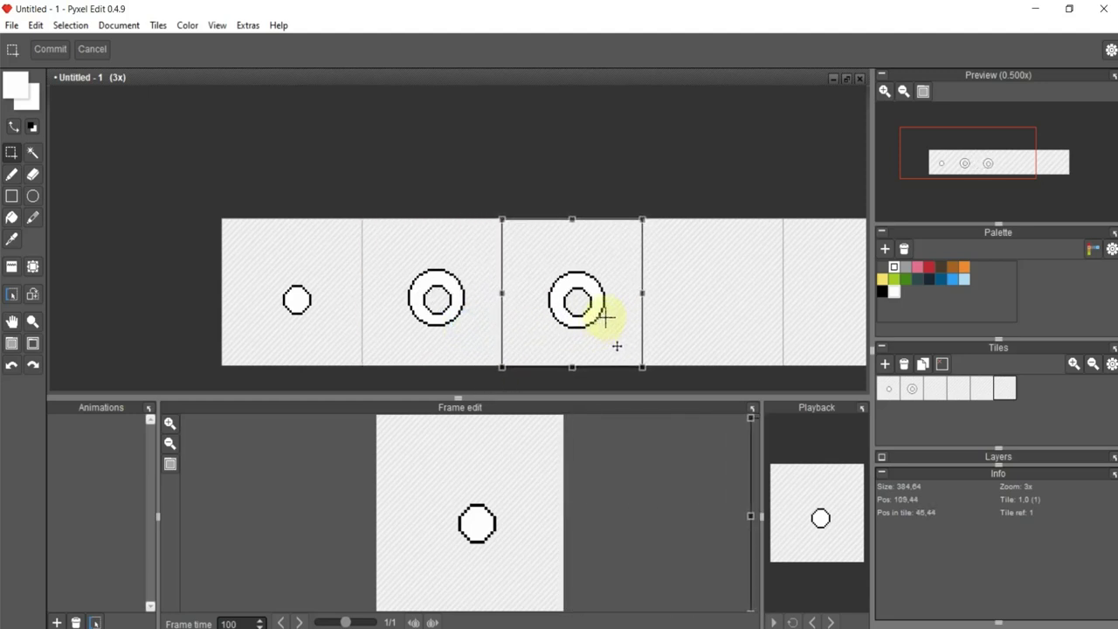
left_click(633, 204)
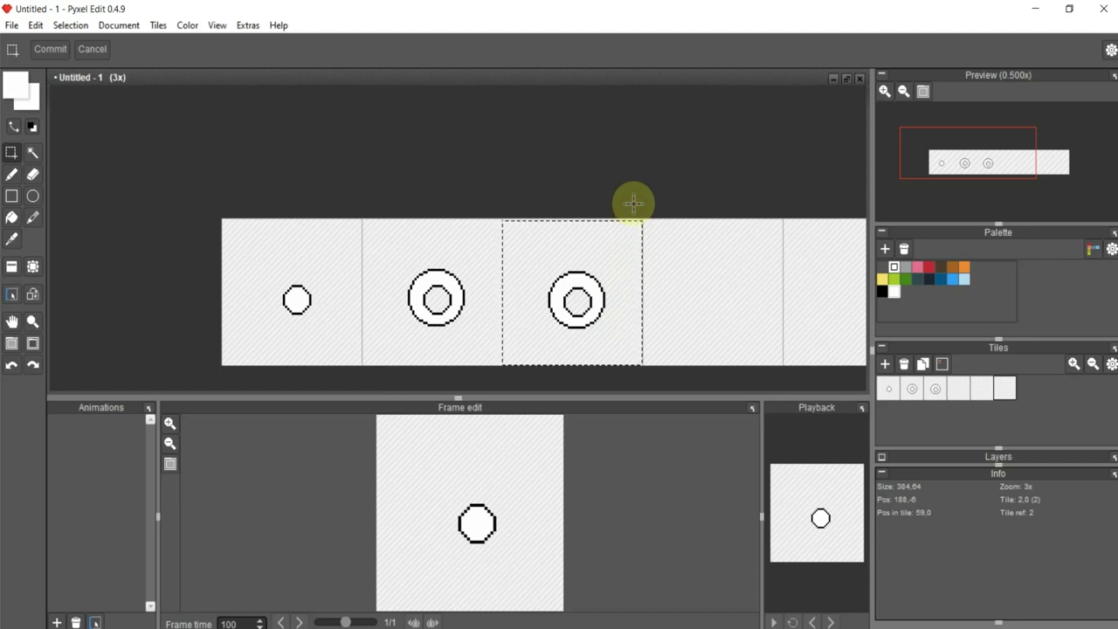
Select the Rectangle tool with black as the colour, undoing a stray white rectangle.
left_click(11, 195)
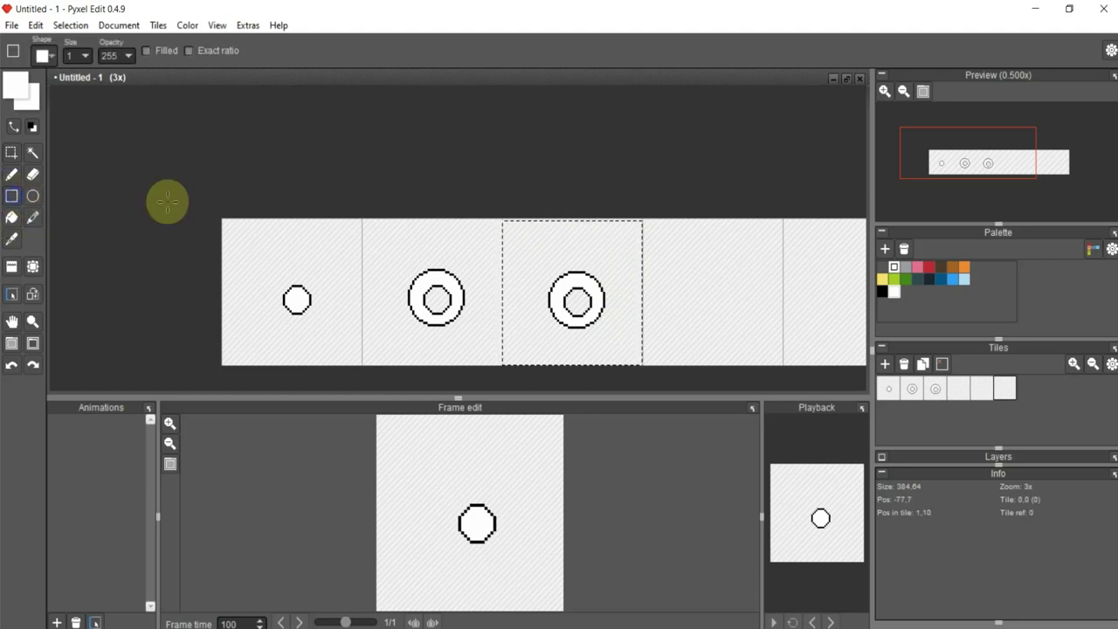
left_click_drag(528, 247, 619, 339)
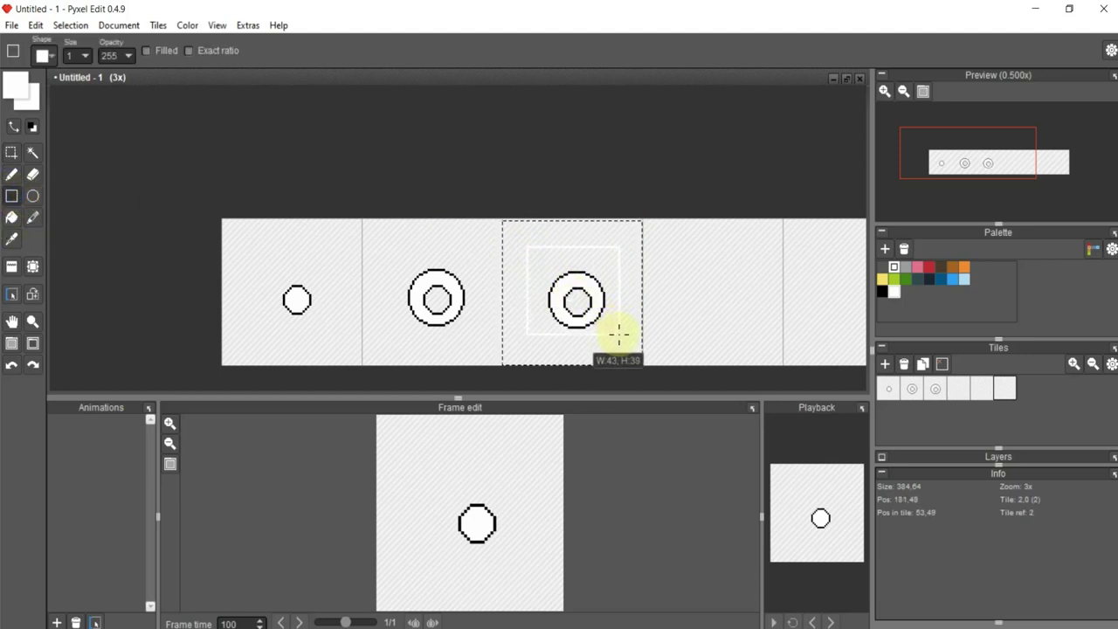
key("ctrl+z")
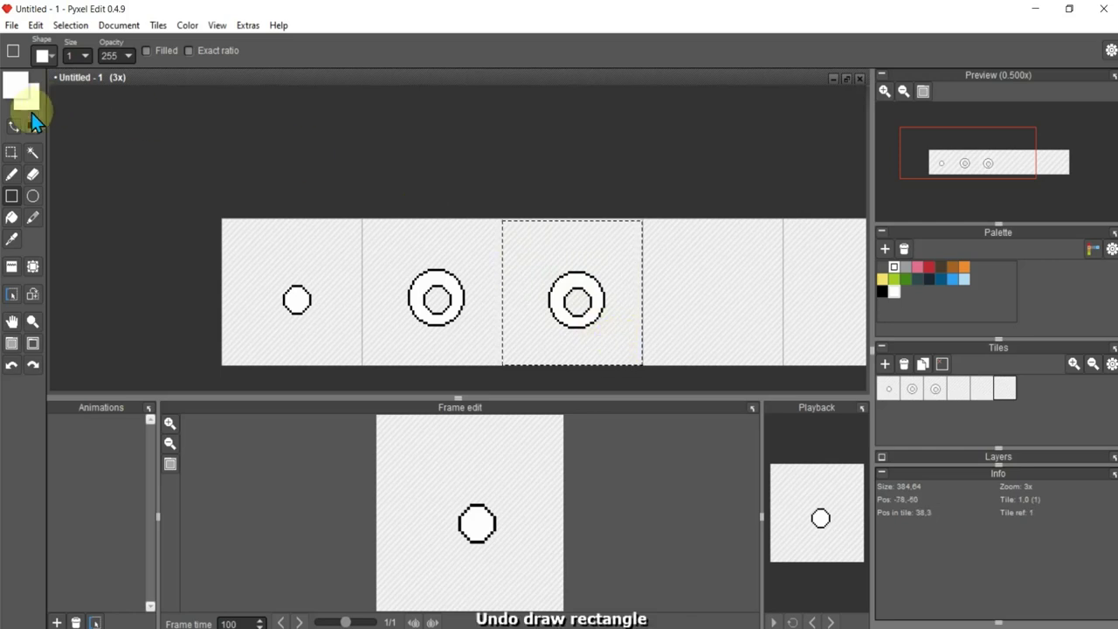
left_click(11, 152)
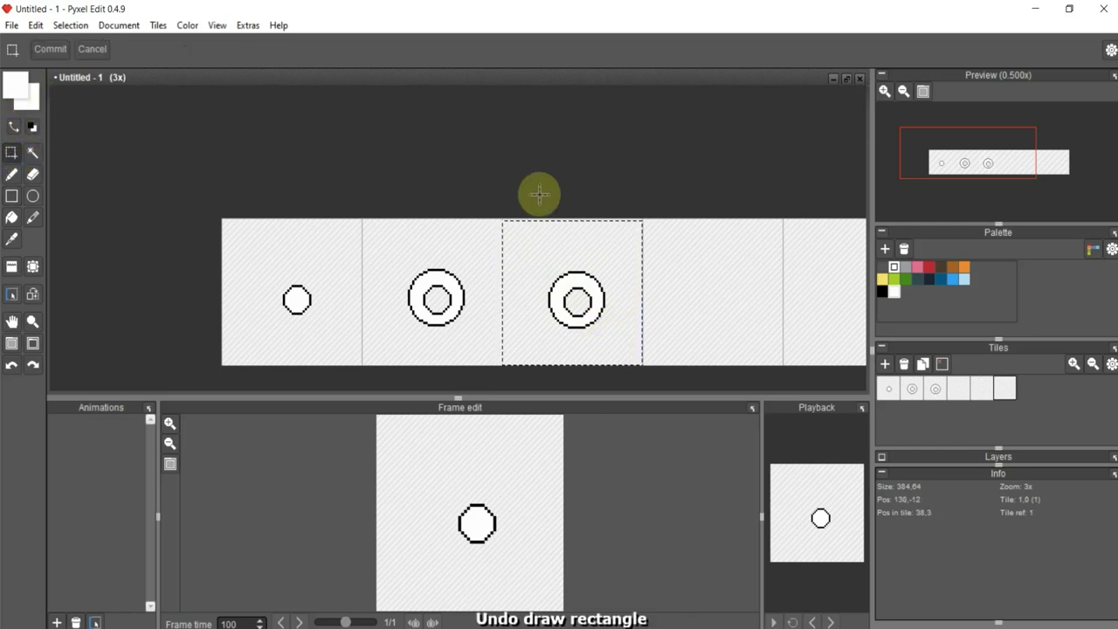
left_click(32, 196)
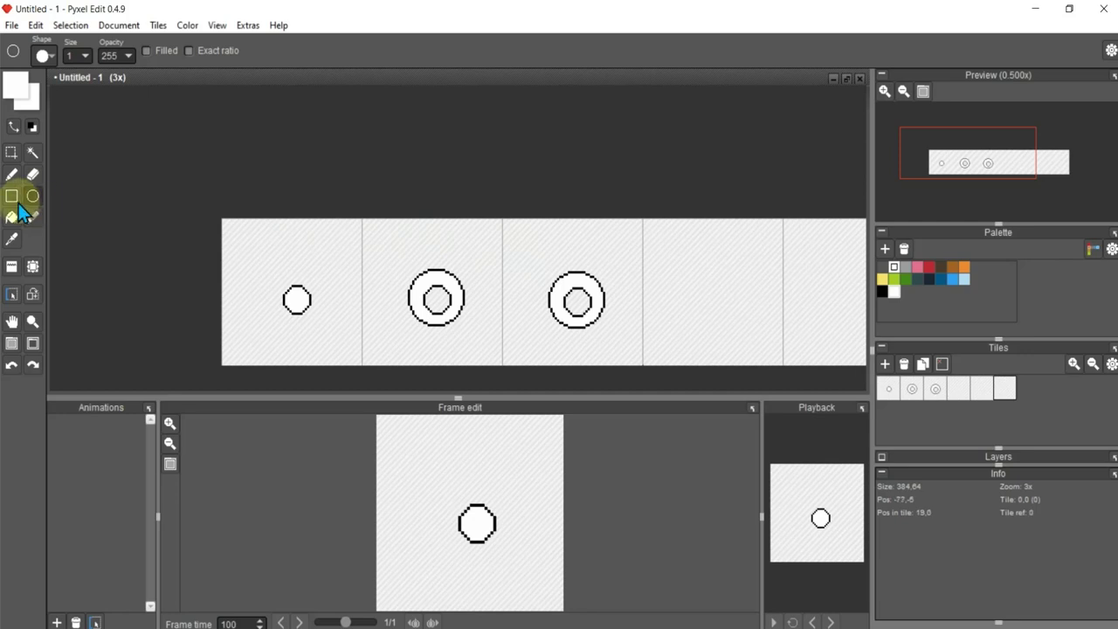
left_click(11, 195)
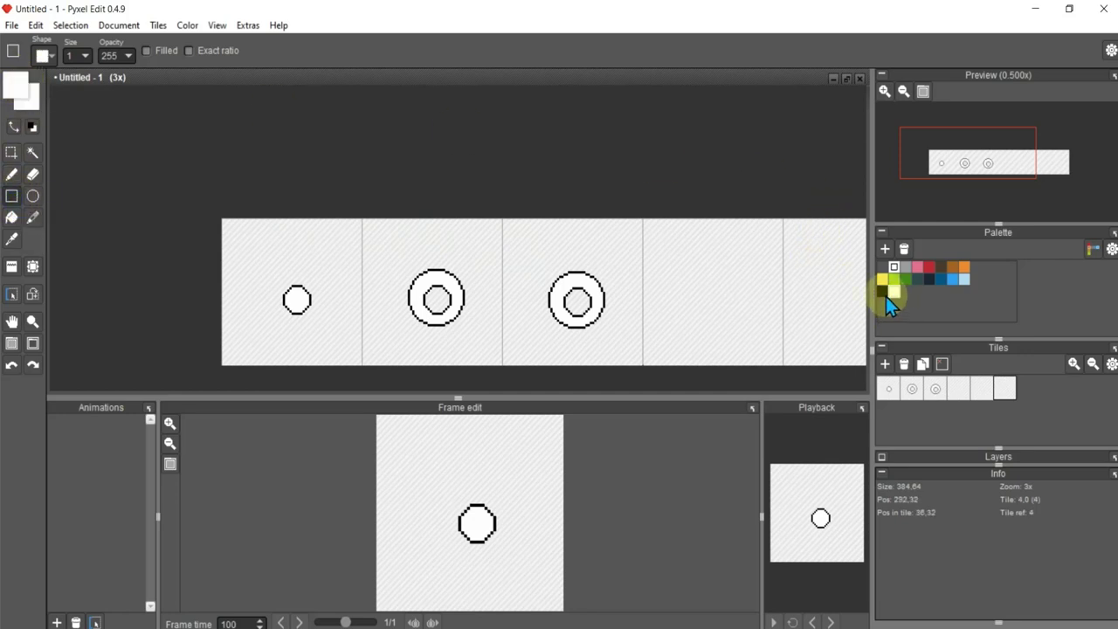
left_click(885, 294)
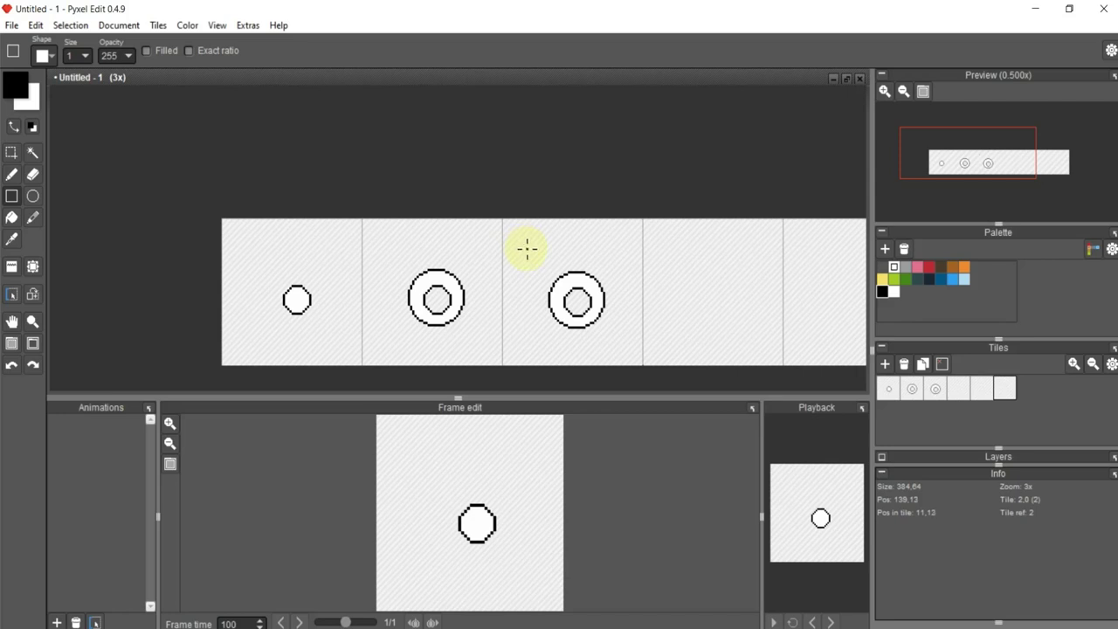
Draw nested black square frames, about 46×42 and 34×32 pixels, around tile 3's circles.
left_click_drag(527, 249, 625, 349)
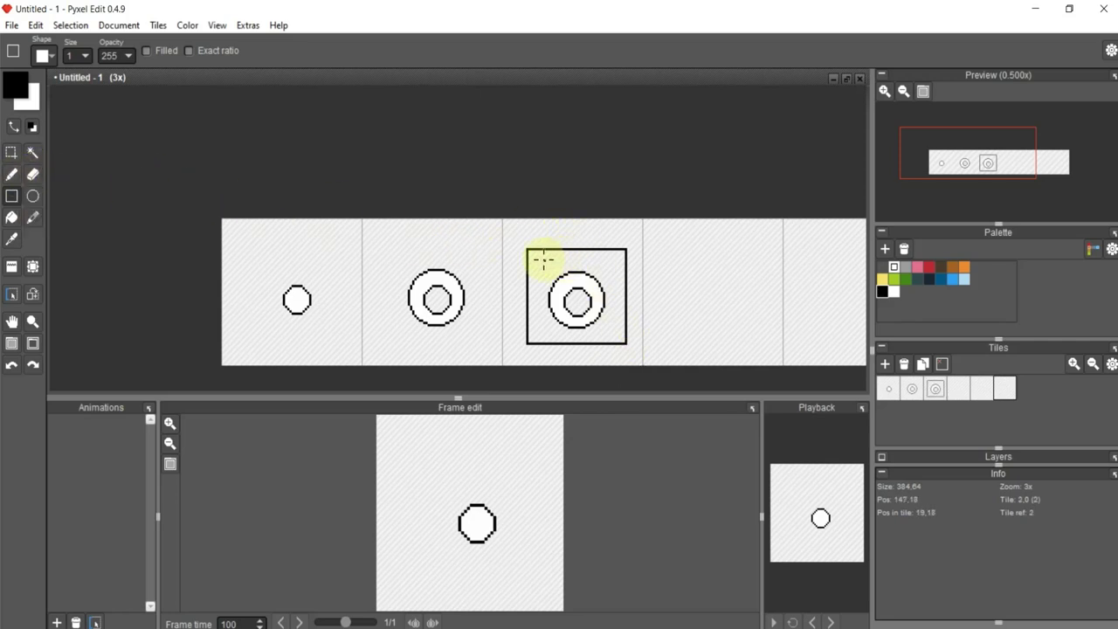
mouse_move(542, 263)
left_mouse_down()
mouse_move(615, 333)
mouse_move(612, 325)
left_mouse_up()
scroll(617, 294, "up", 1)
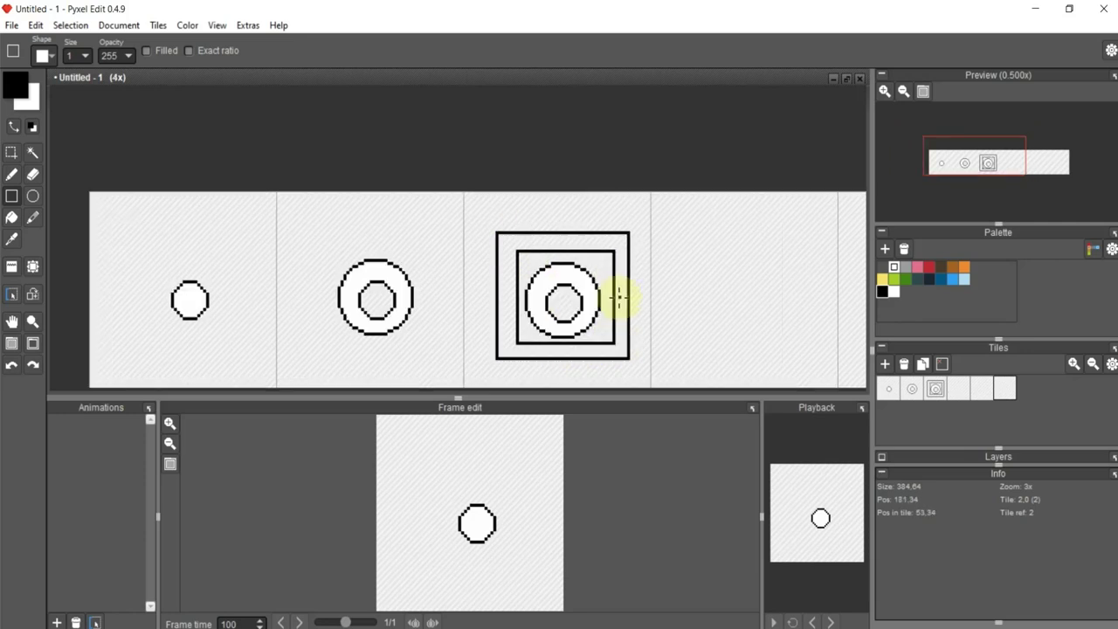
scroll(512, 219, "up", 1)
scroll(437, 229, "up", 2)
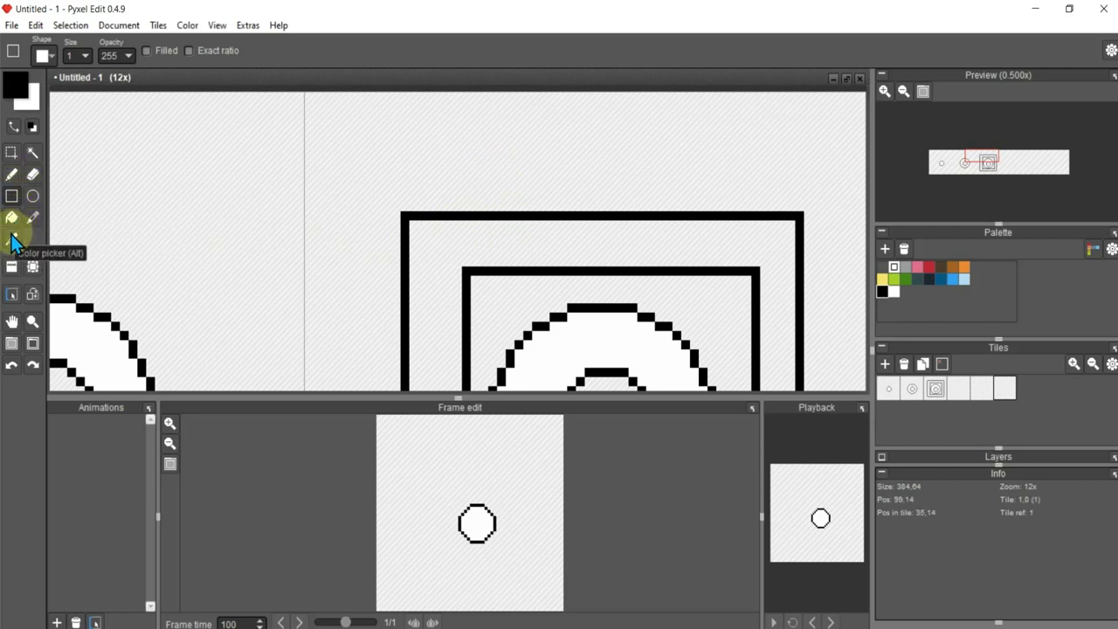
Erase the top-left, top-right and bottom-left corners of both square outlines in the third tile.
left_click(32, 174)
mouse_move(445, 209)
left_mouse_down()
mouse_move(442, 200)
mouse_move(467, 282)
mouse_move(434, 262)
mouse_move(390, 272)
left_mouse_up()
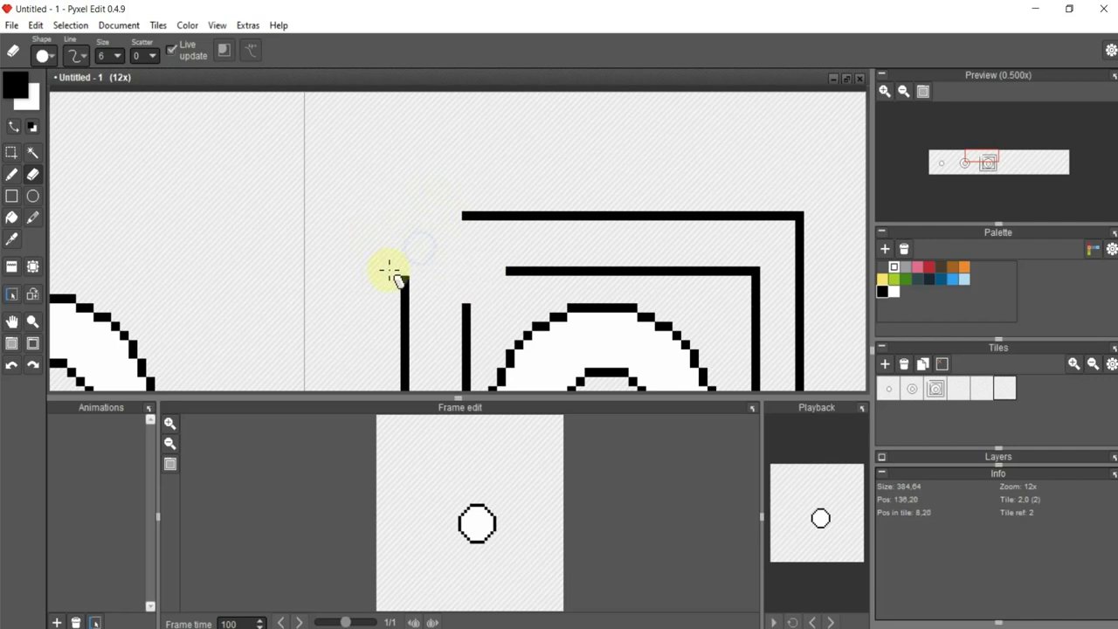
scroll(649, 213, "down", 1)
scroll(602, 207, "down", 1)
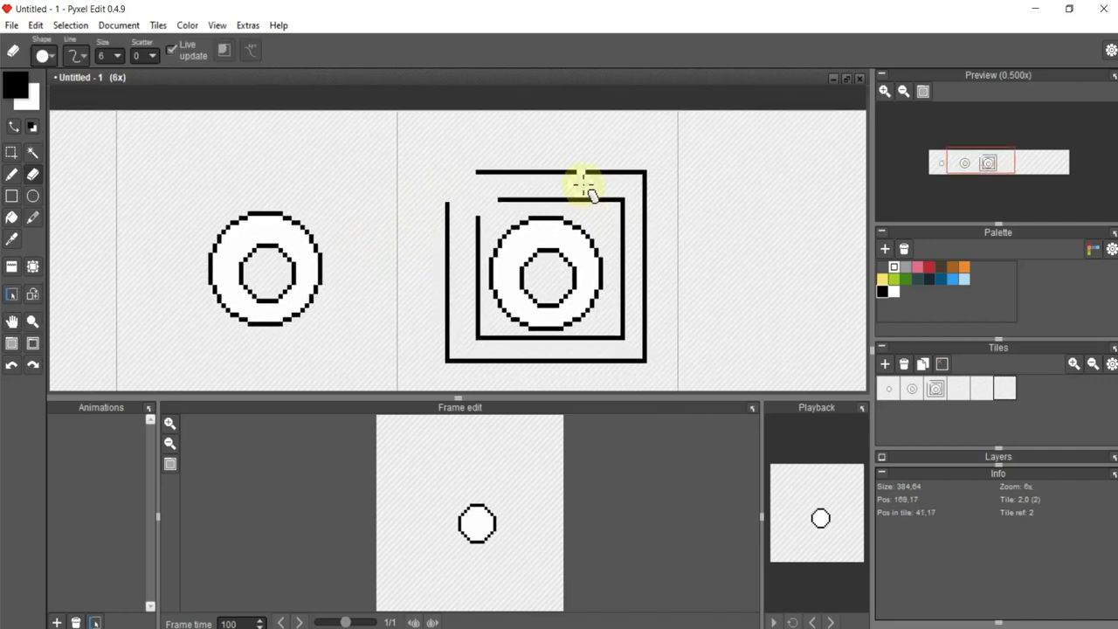
scroll(582, 180, "down", 2)
mouse_move(618, 201)
left_mouse_down()
mouse_move(639, 160)
mouse_move(651, 199)
mouse_move(640, 319)
mouse_move(666, 349)
mouse_move(623, 357)
mouse_move(632, 324)
mouse_move(614, 332)
left_mouse_up()
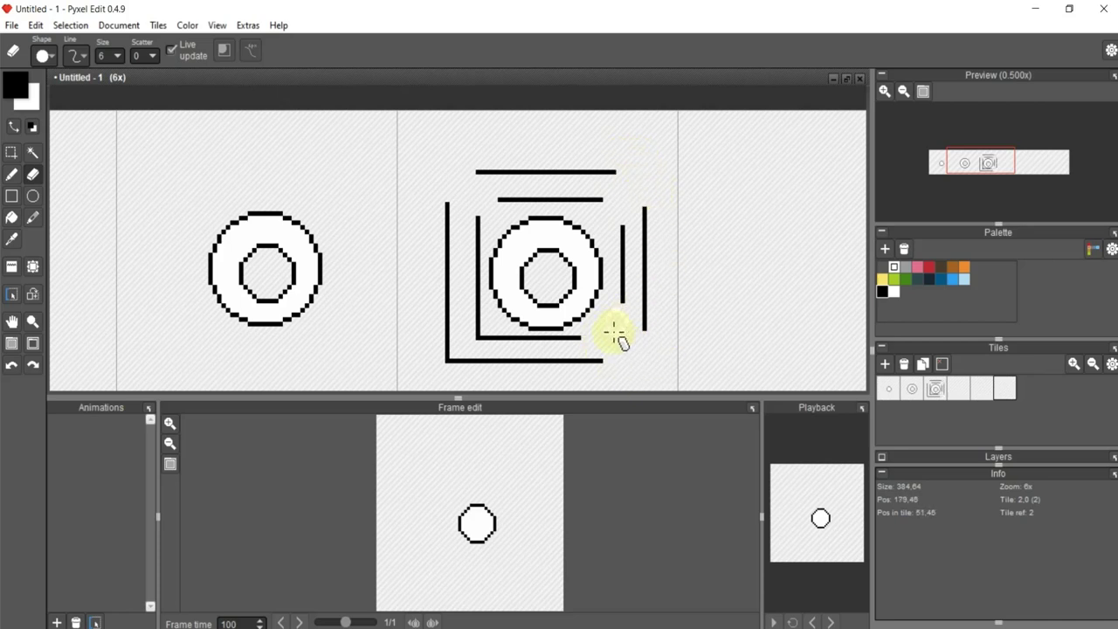
mouse_move(457, 342)
left_mouse_down()
mouse_move(474, 319)
mouse_move(492, 342)
mouse_move(440, 332)
mouse_move(456, 354)
mouse_move(447, 313)
left_mouse_up()
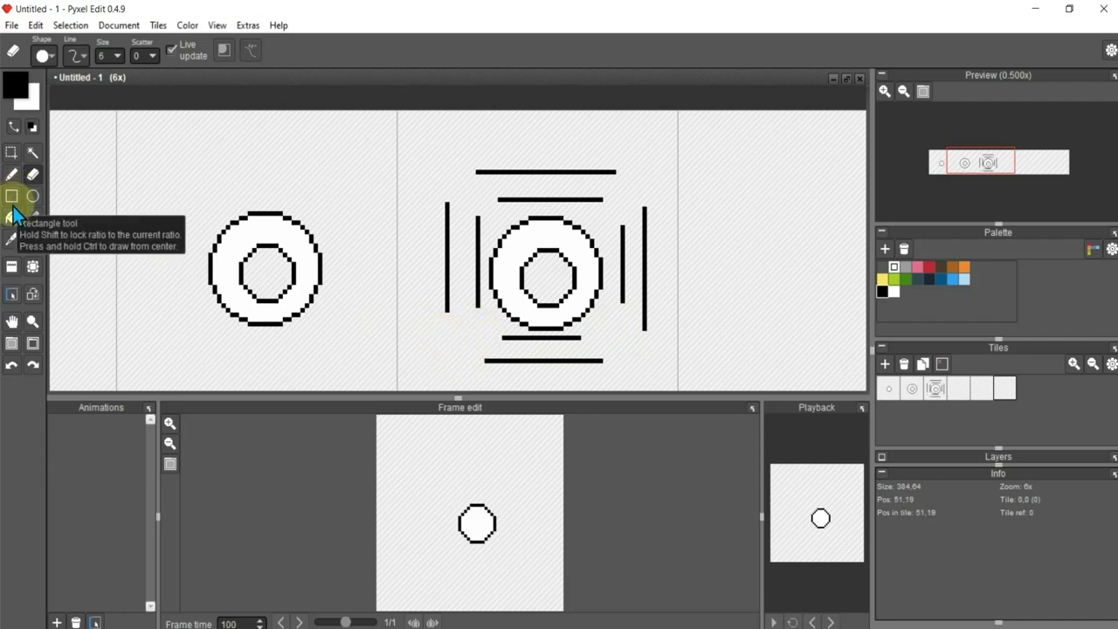
left_click(11, 173)
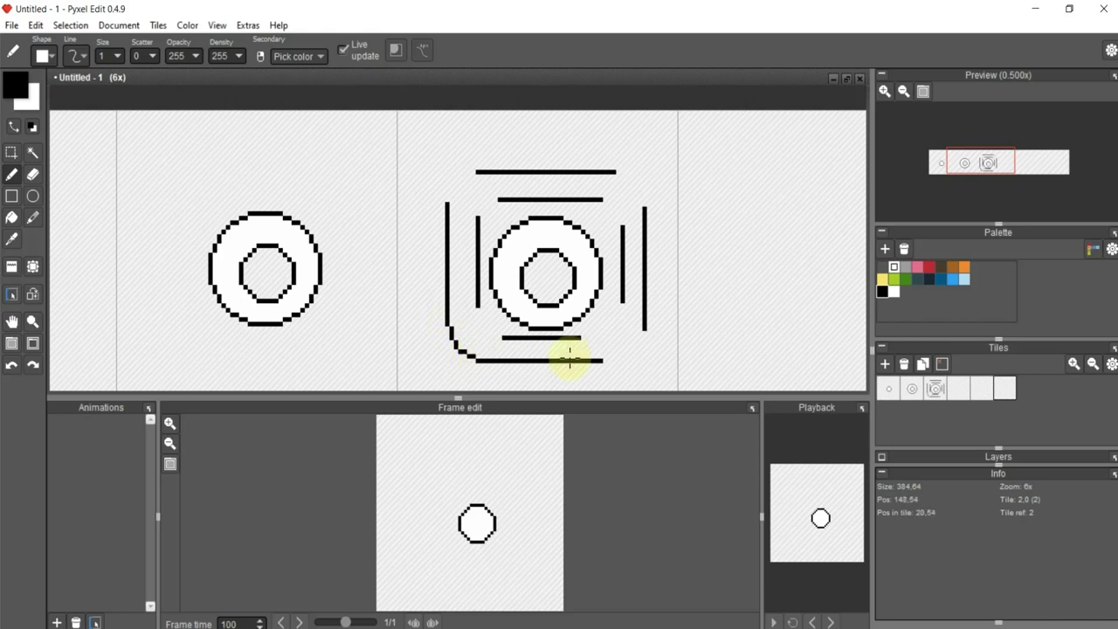
Draw rounded corners: outer bottom-left, bottom-right and top-left, plus inner bottom-right.
mouse_move(481, 358)
left_mouse_down()
mouse_move(461, 313)
mouse_move(504, 337)
left_mouse_up()
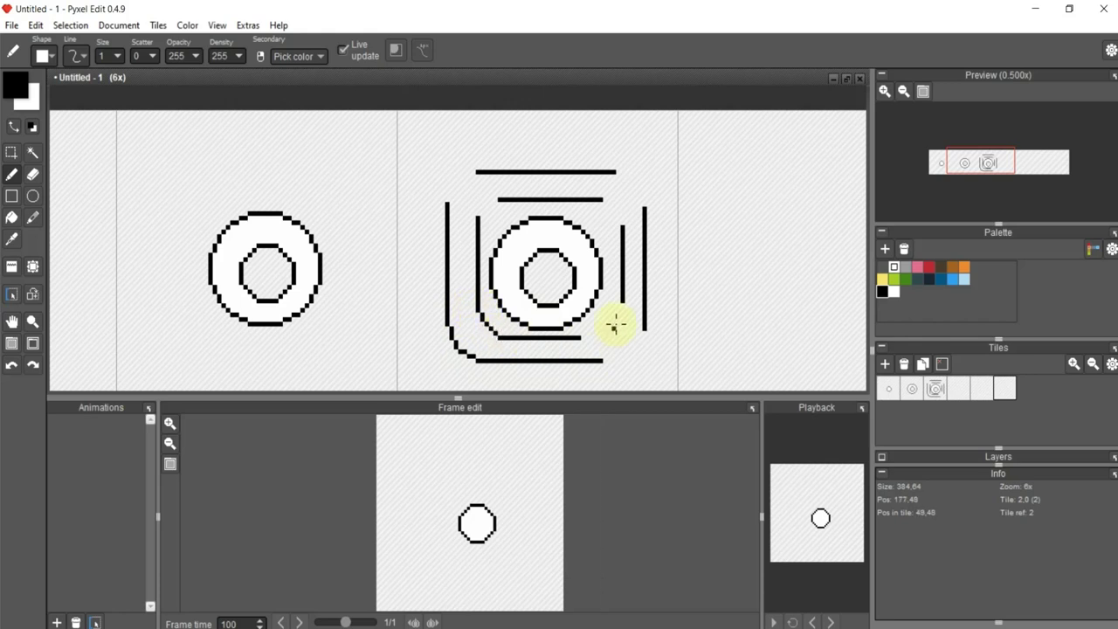
mouse_move(623, 306)
left_mouse_down()
mouse_move(615, 322)
mouse_move(577, 335)
left_mouse_up()
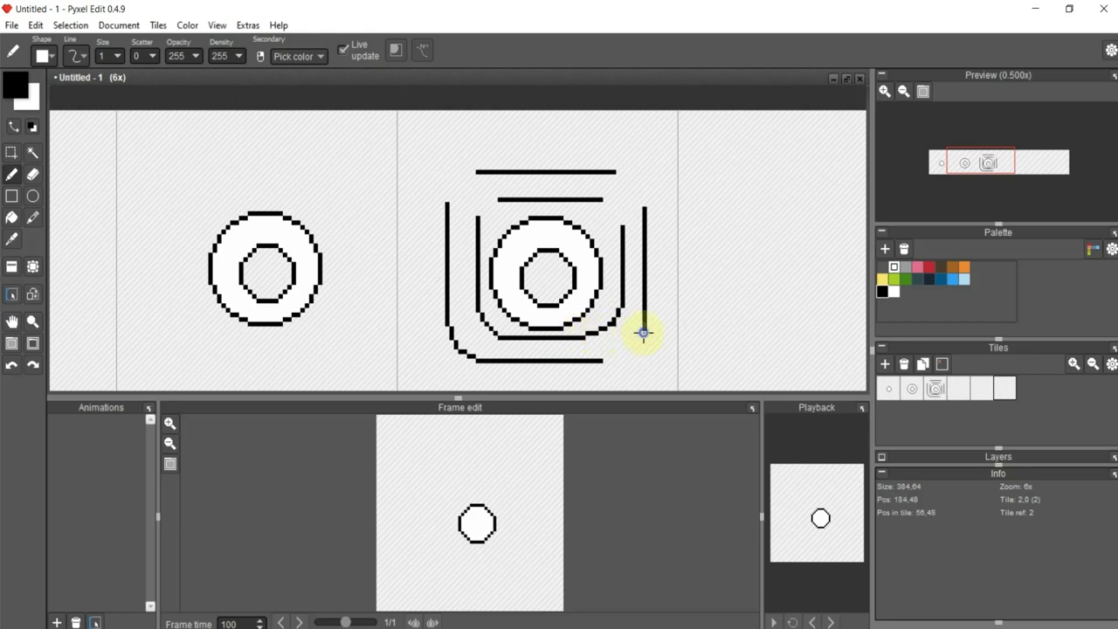
left_click_drag(644, 332, 603, 357)
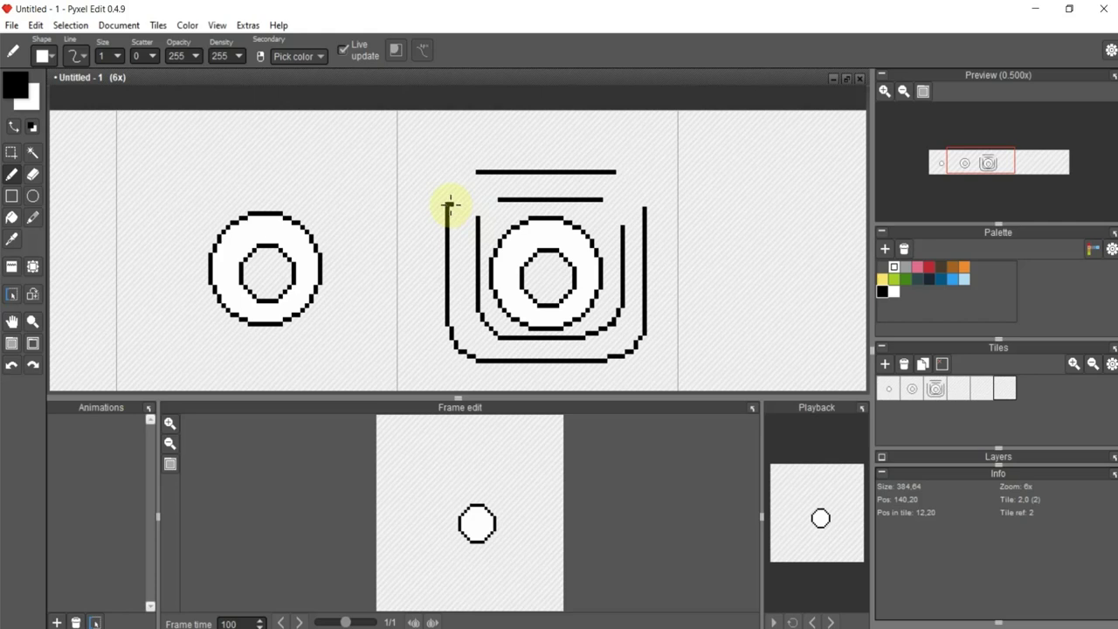
left_click_drag(448, 205, 491, 173)
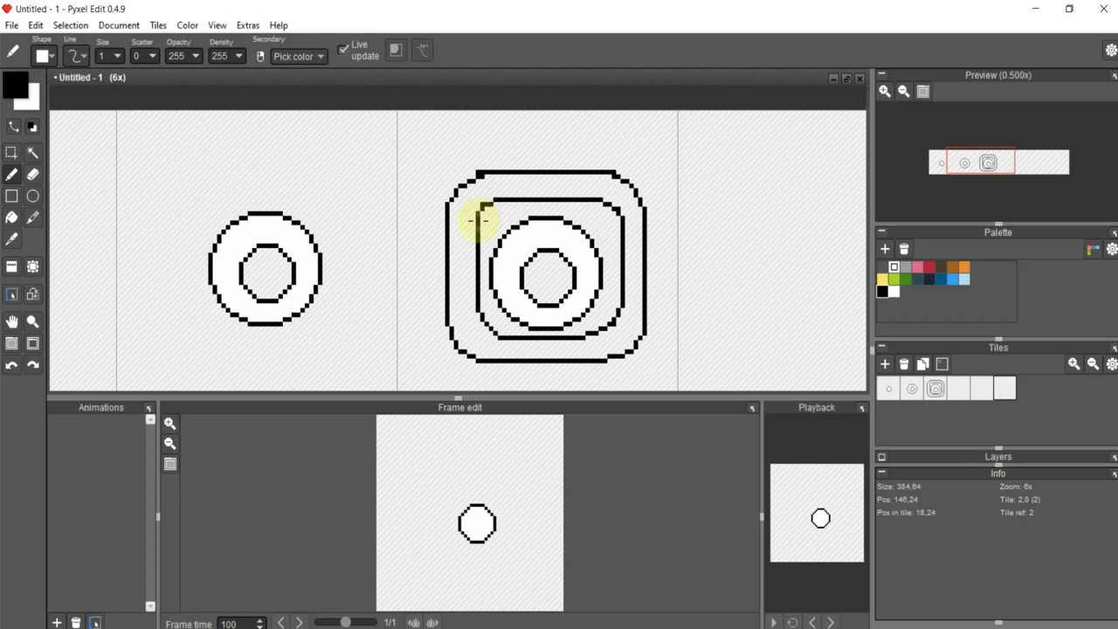
Fill the band between the rounded squares white and erase the circles inside.
left_click(12, 218)
left_click(895, 292)
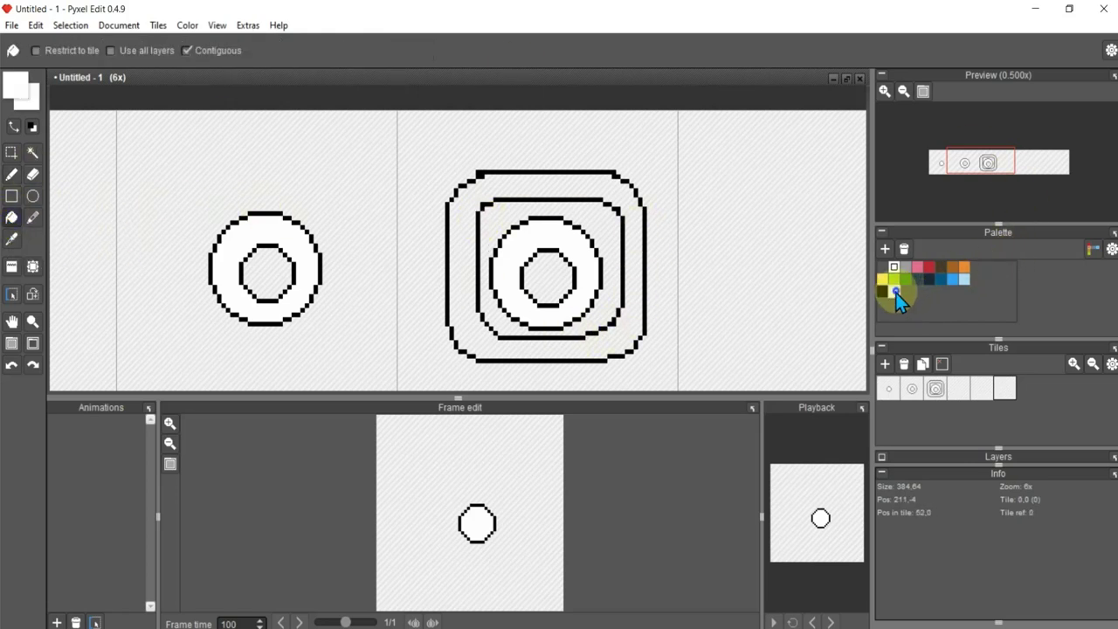
left_click(634, 335)
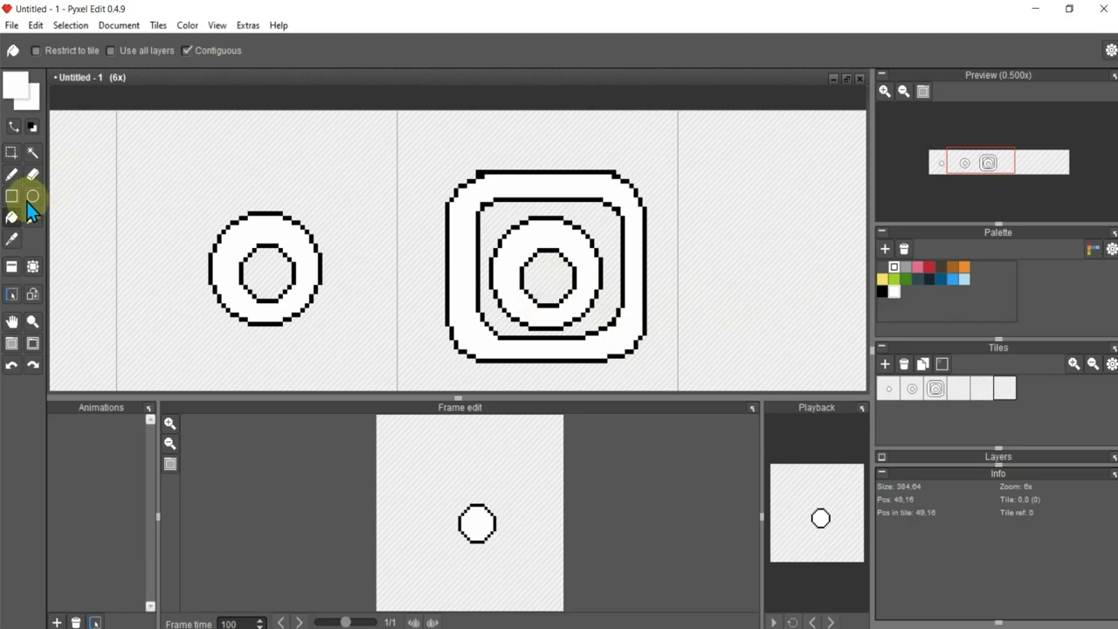
left_click(32, 176)
mouse_move(537, 306)
left_mouse_down()
mouse_move(544, 295)
mouse_move(568, 300)
mouse_move(589, 250)
mouse_move(571, 237)
mouse_move(504, 237)
mouse_move(492, 294)
mouse_move(529, 224)
mouse_move(507, 309)
mouse_move(568, 317)
mouse_move(600, 289)
left_mouse_up()
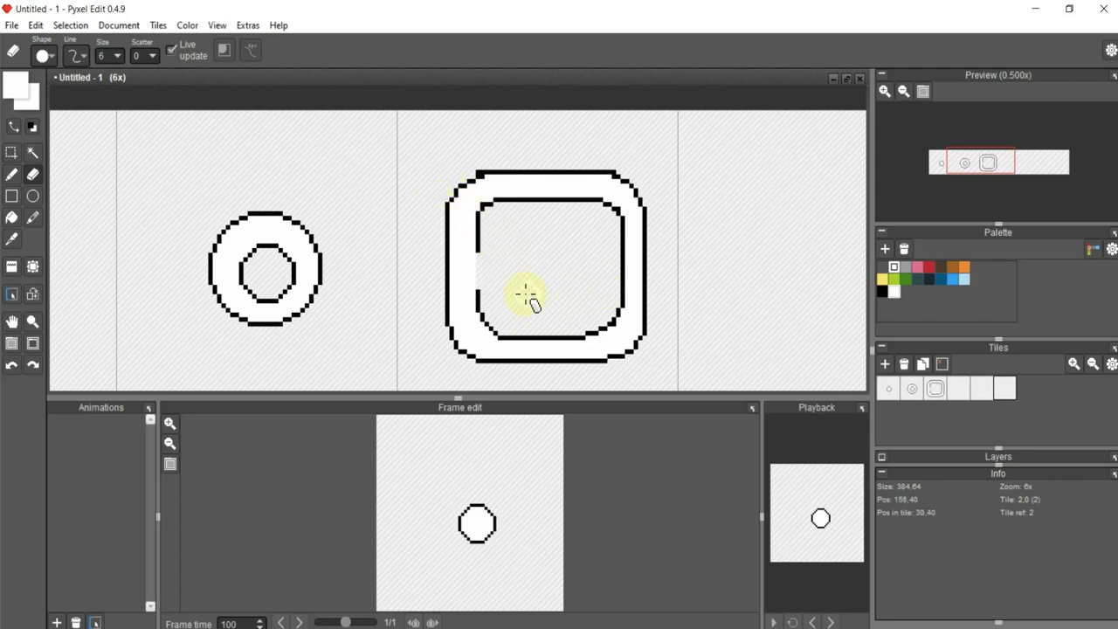
Close the gap in the inner outline's left edge in black and zoom out.
left_click(11, 174)
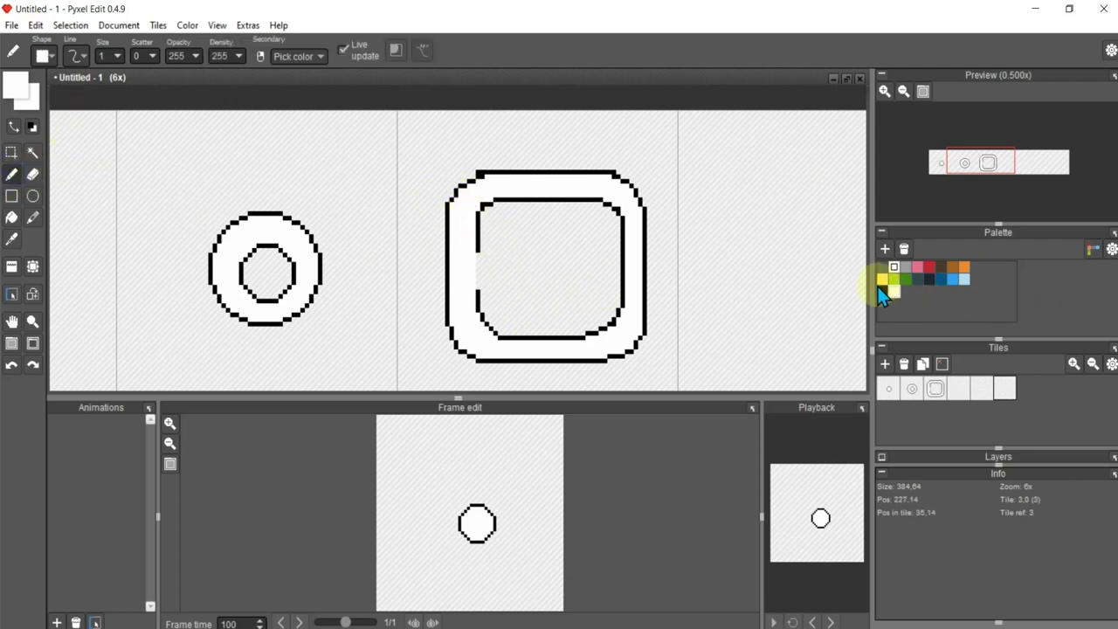
left_click(882, 291)
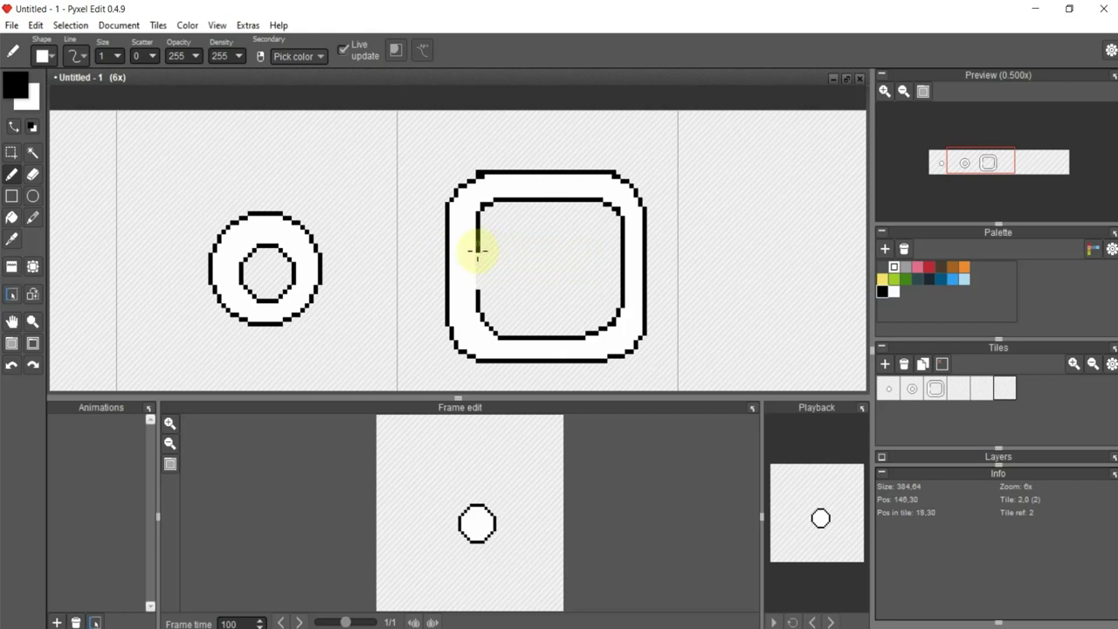
left_click_drag(477, 251, 473, 281)
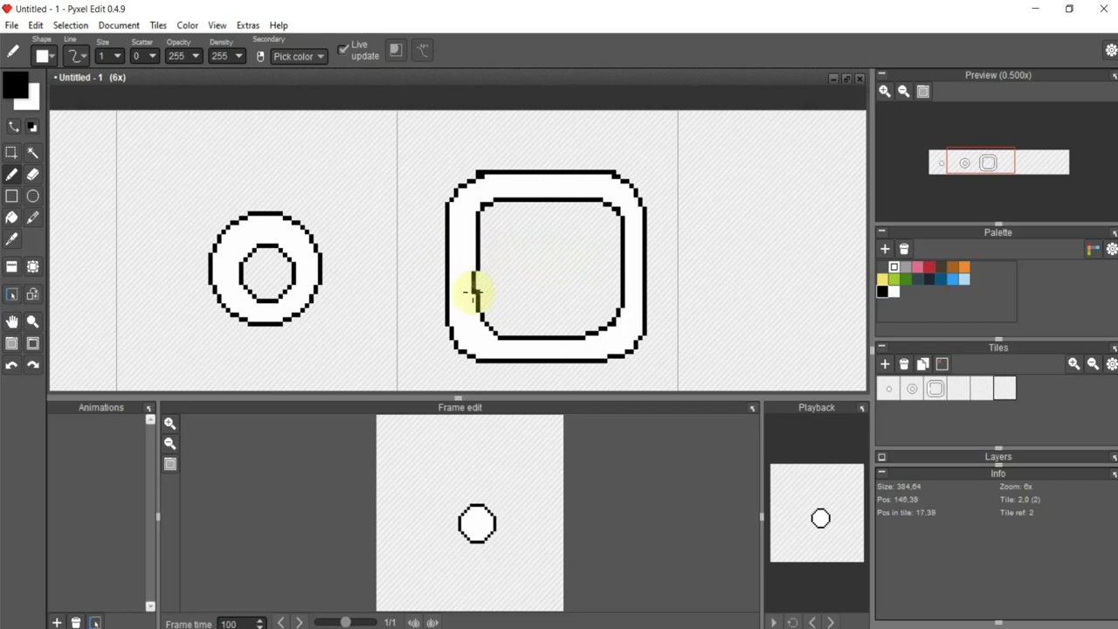
scroll(644, 317, "down", 2)
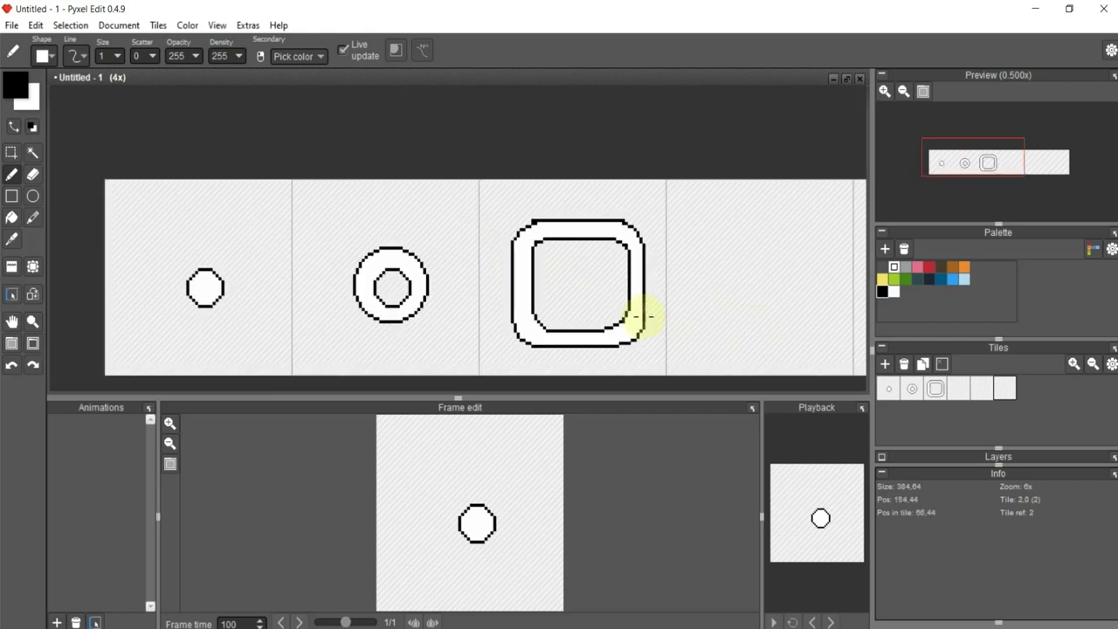
scroll(654, 294, "down", 2)
left_click_drag(655, 295, 556, 291)
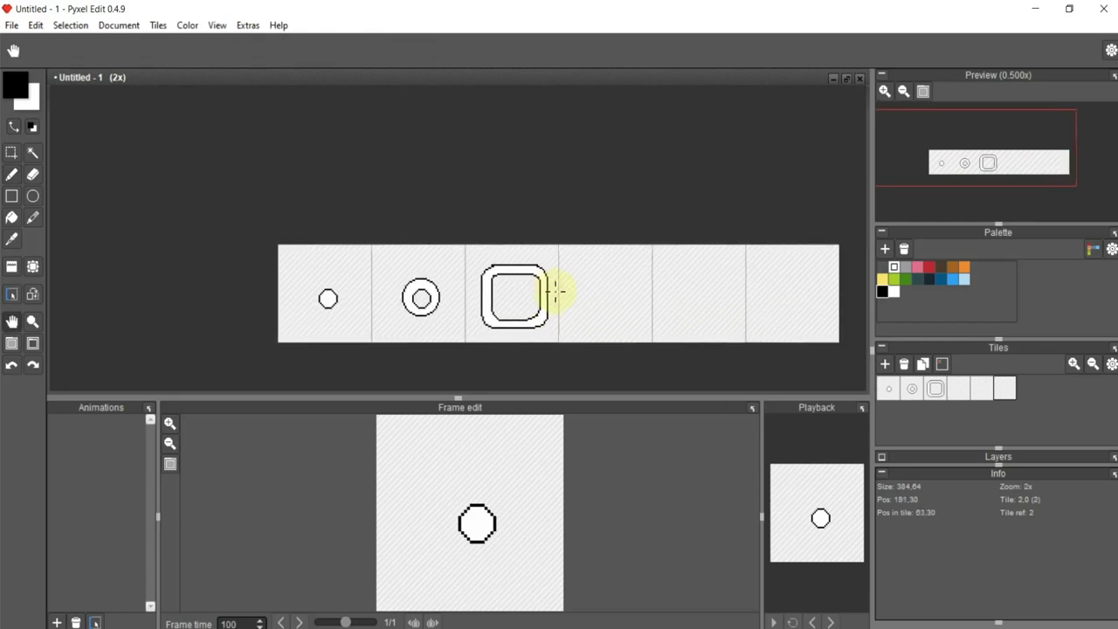
Select the third tile's 64×64 area and paste a copy into the fourth tile.
left_click(11, 152)
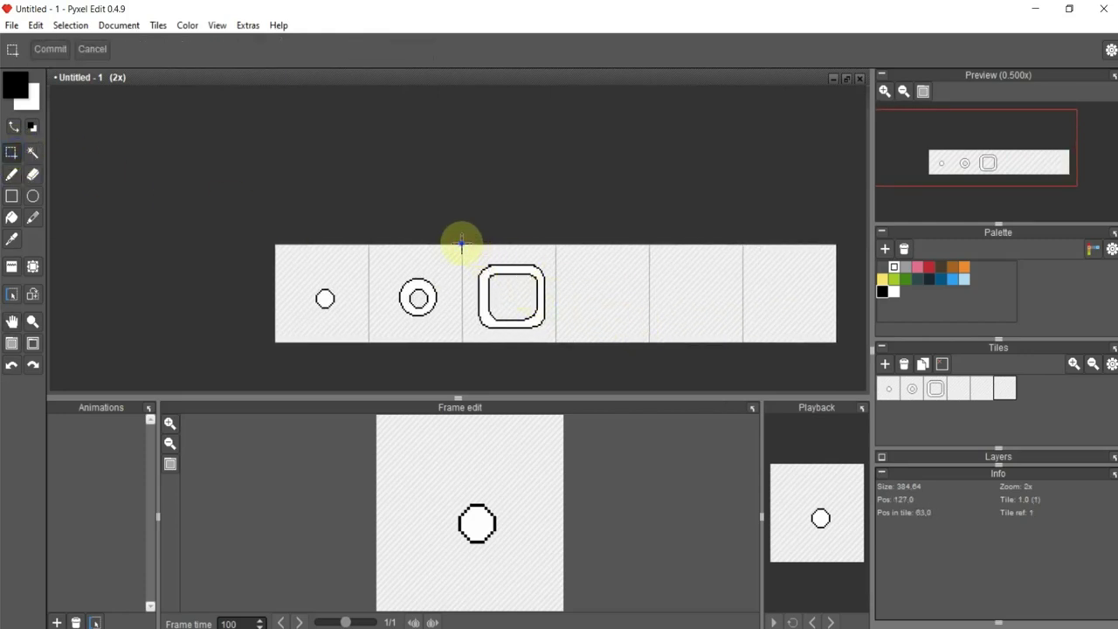
mouse_move(462, 245)
left_mouse_down()
mouse_move(512, 307)
mouse_move(554, 333)
left_mouse_up()
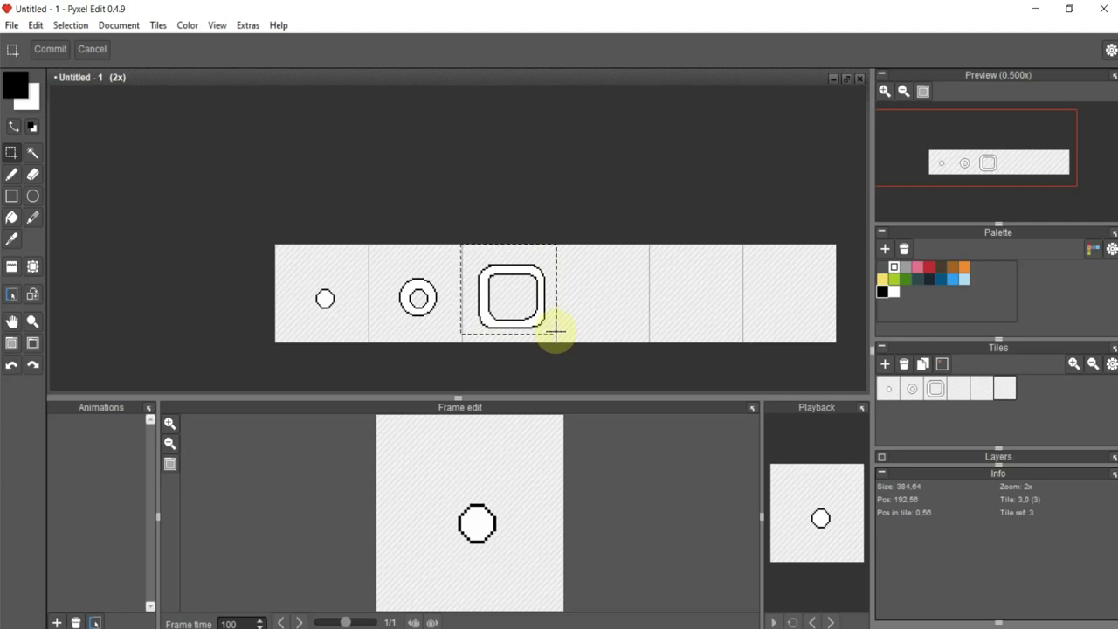
scroll(606, 342, "up", 1)
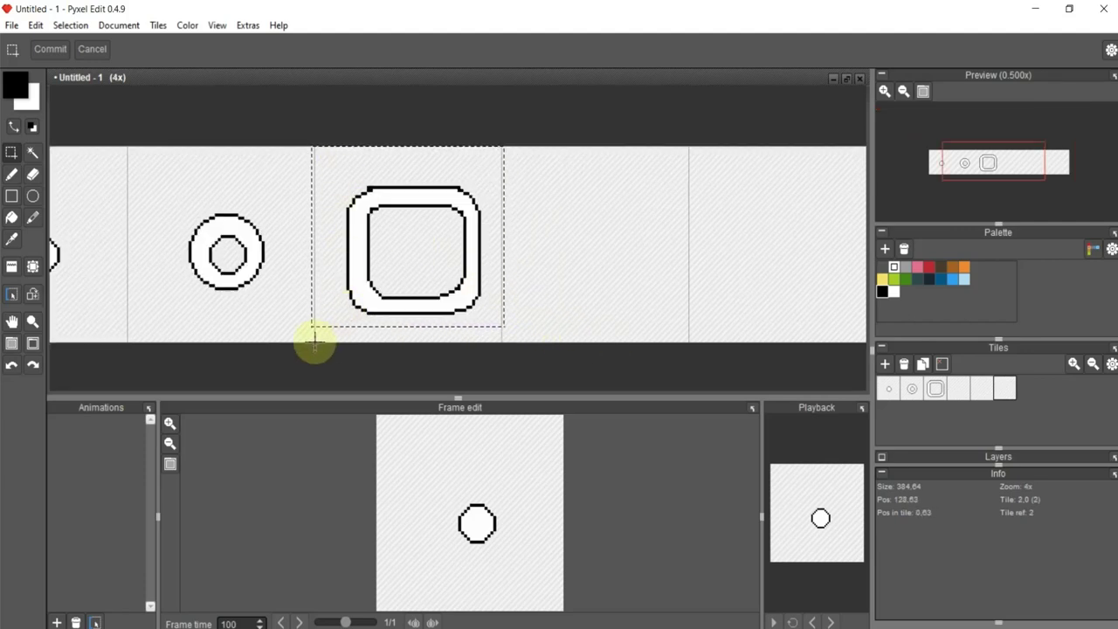
left_click_drag(314, 339, 500, 147)
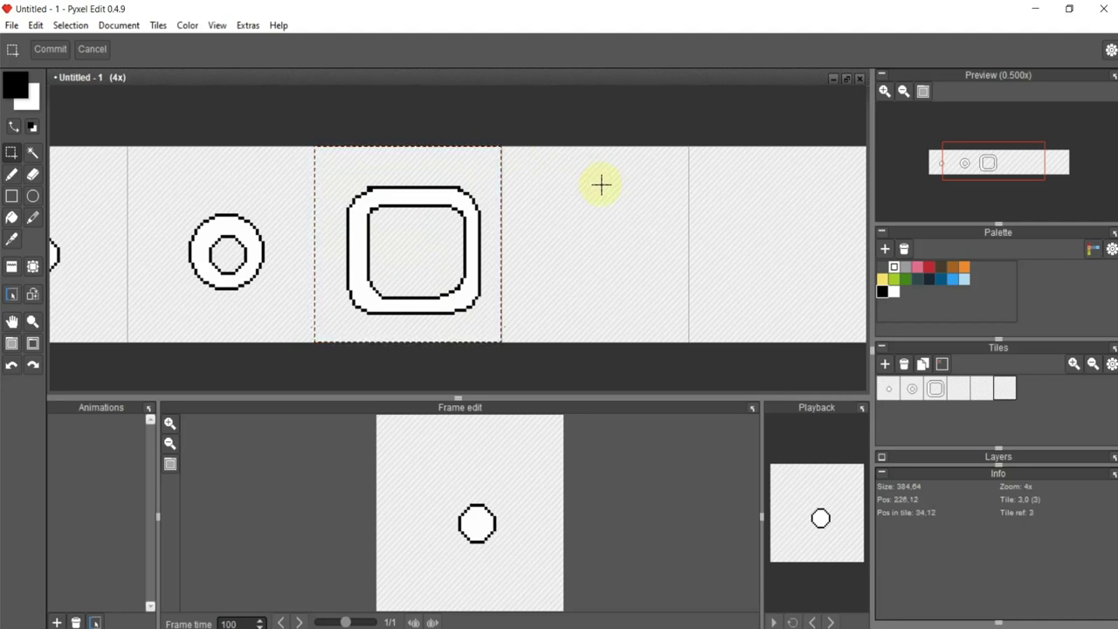
key("ctrl+v")
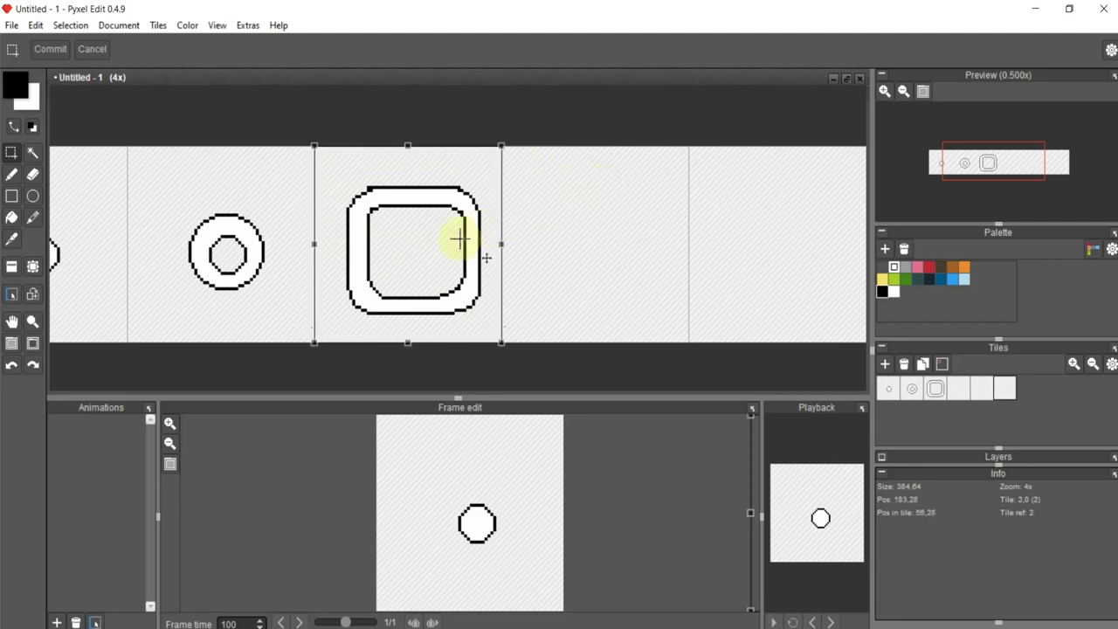
mouse_move(457, 237)
left_mouse_down()
mouse_move(639, 249)
mouse_move(647, 237)
left_mouse_up()
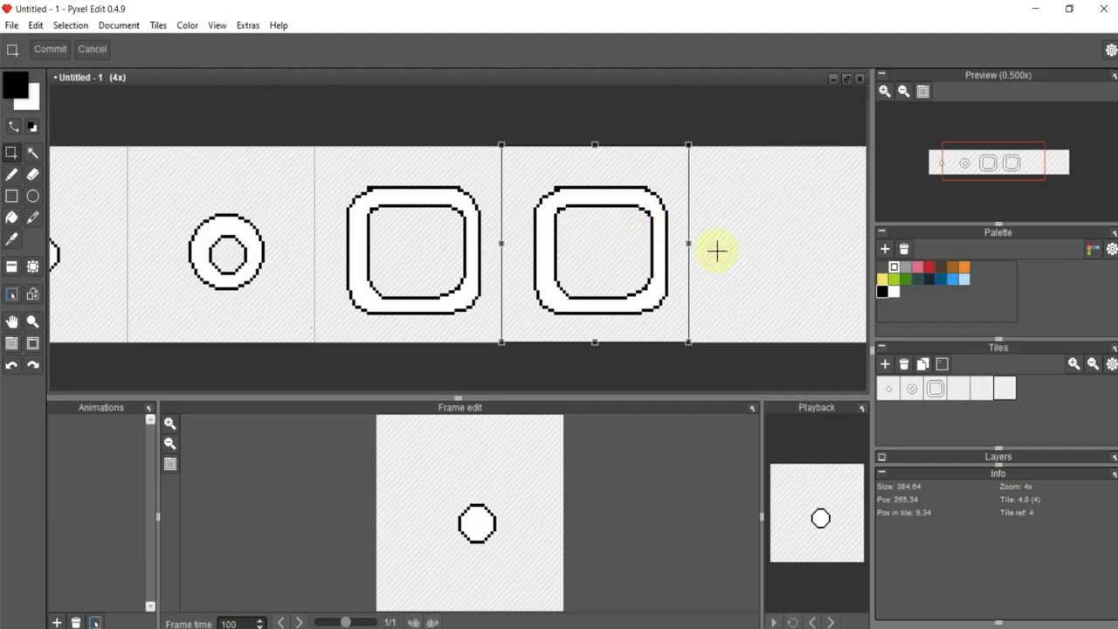
scroll(542, 248, "up", 1)
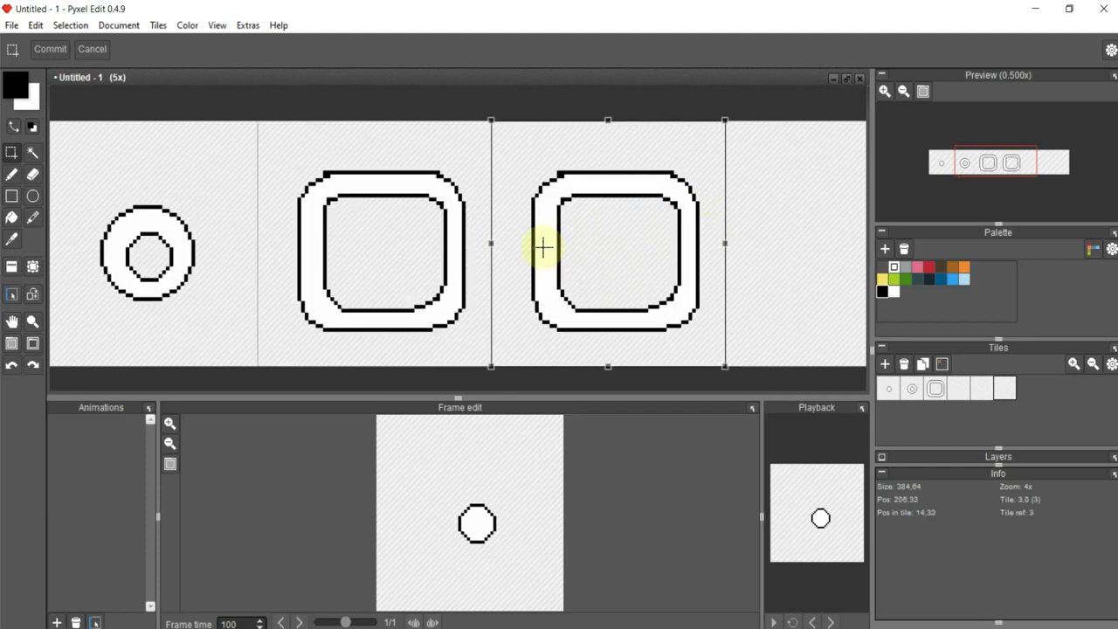
Paste another copy of the rounded square into the next tile and enlarge it.
left_click(12, 173)
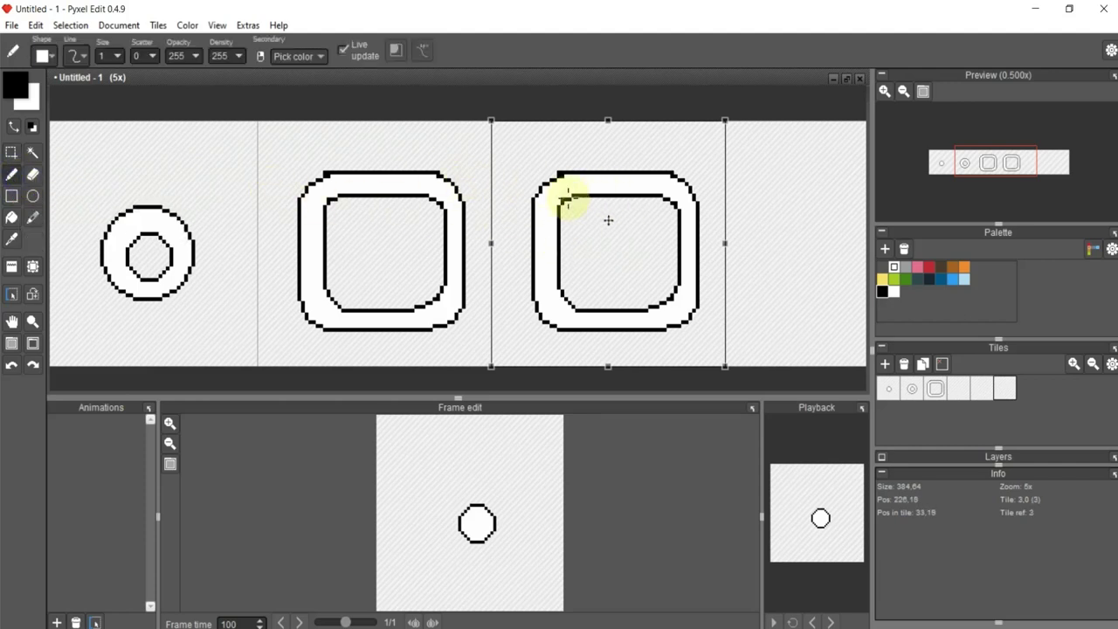
left_click(12, 152)
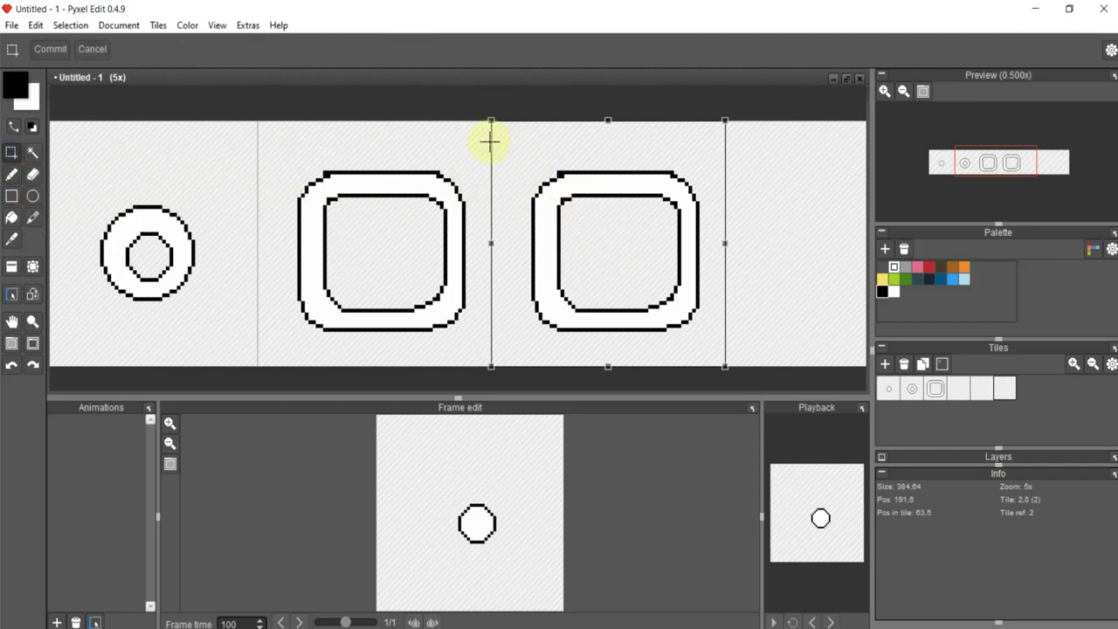
left_click_drag(506, 145, 561, 202)
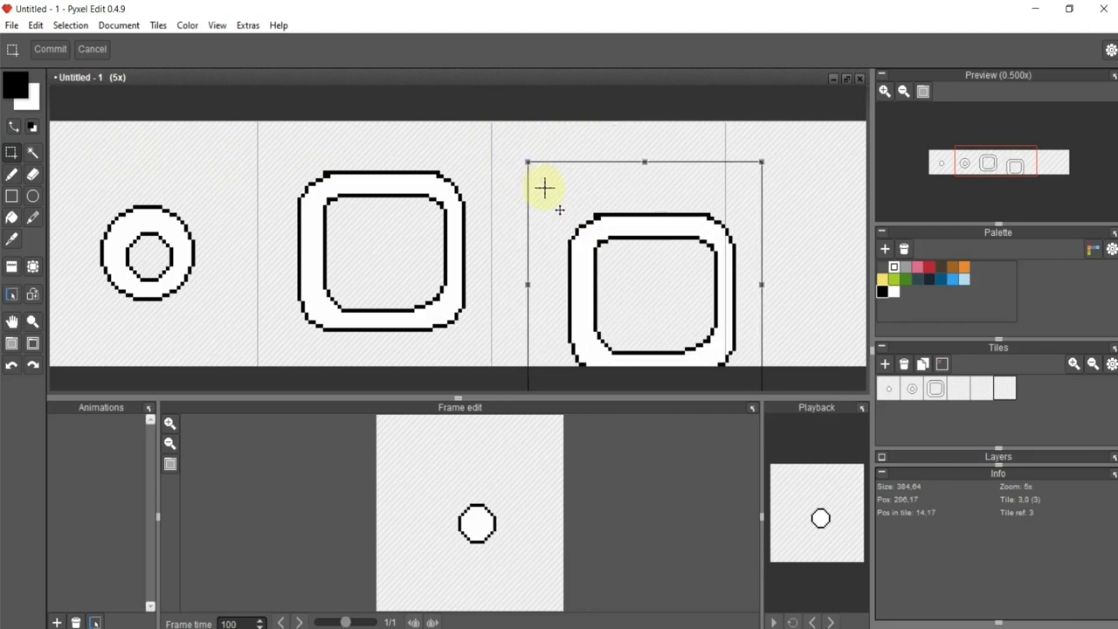
key("ctrl+z")
key("ctrl+v")
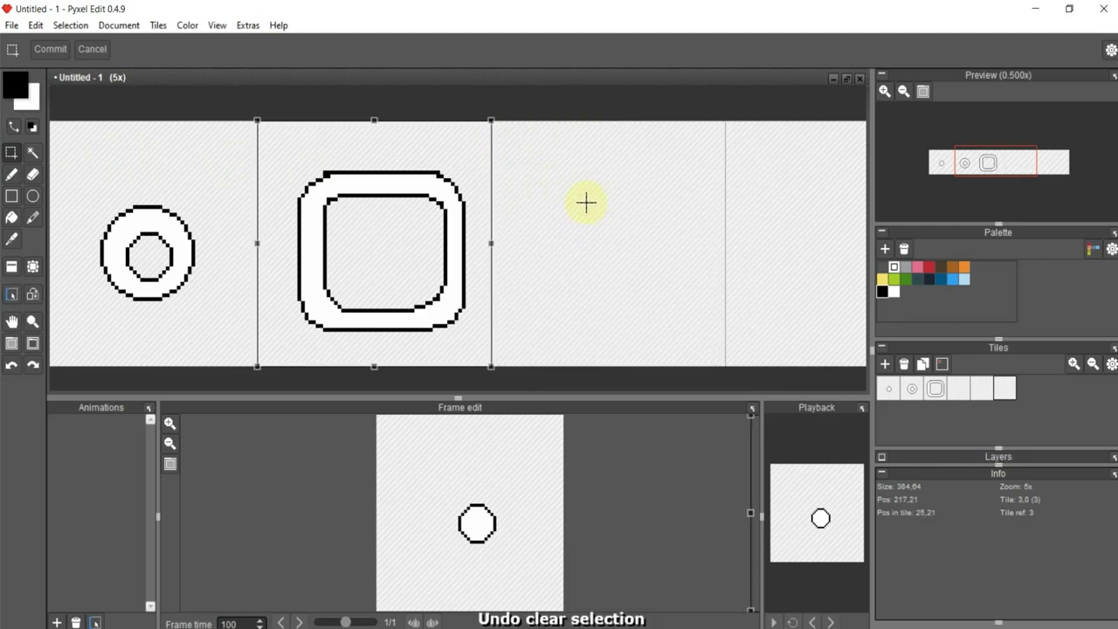
left_click_drag(407, 247, 639, 249)
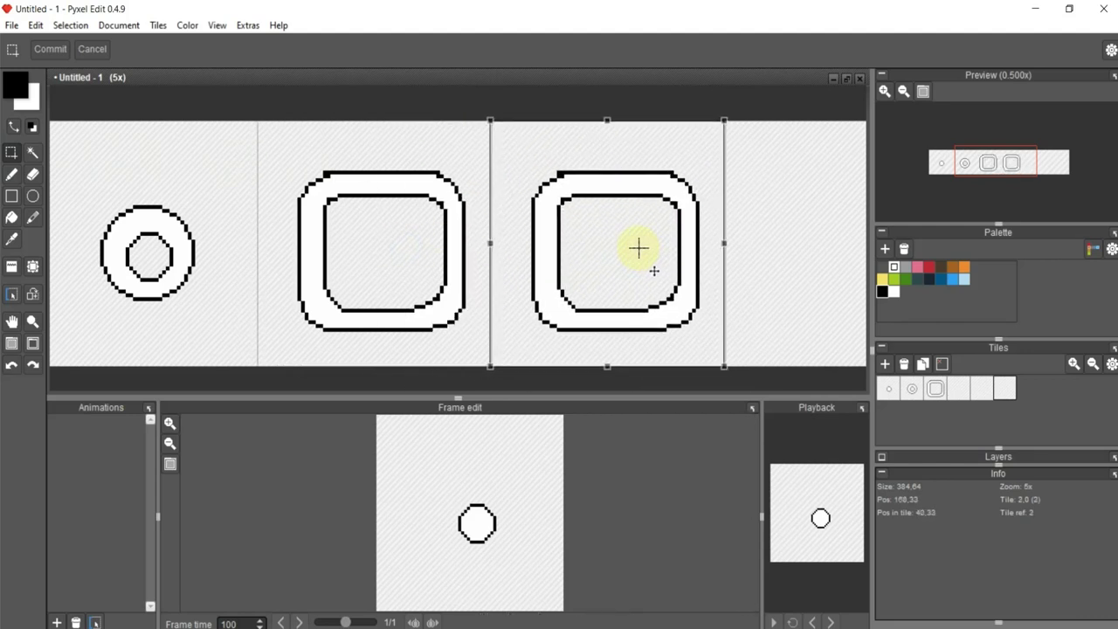
left_click_drag(490, 119, 462, 96)
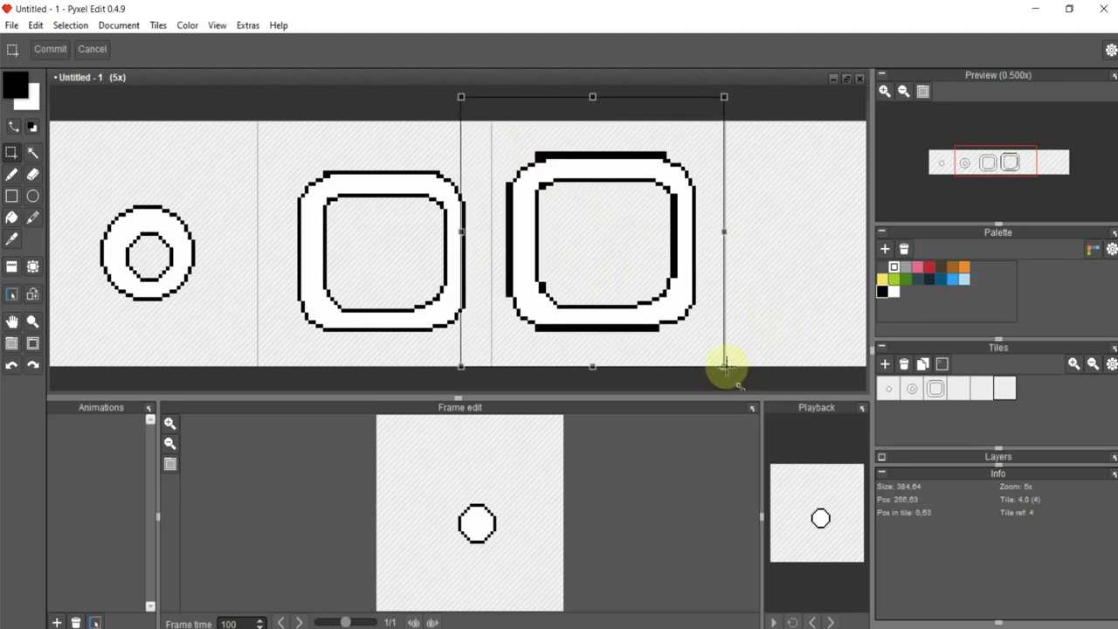
left_click_drag(728, 370, 753, 381)
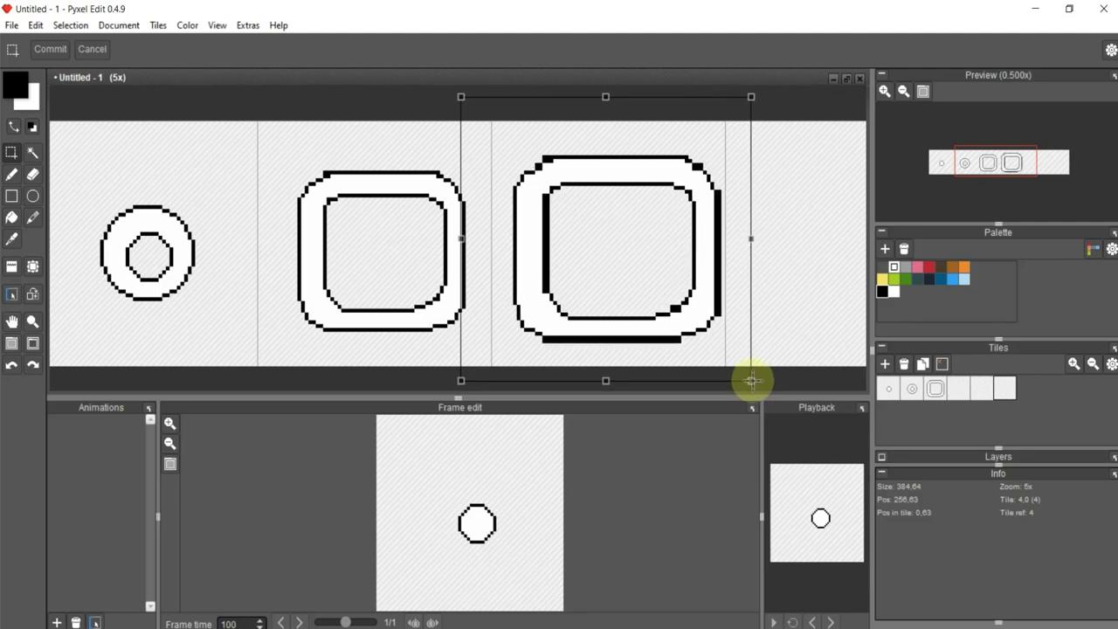
Replace the scaled copy with a committed same-size copy of the rounded square.
key("ctrl+z")
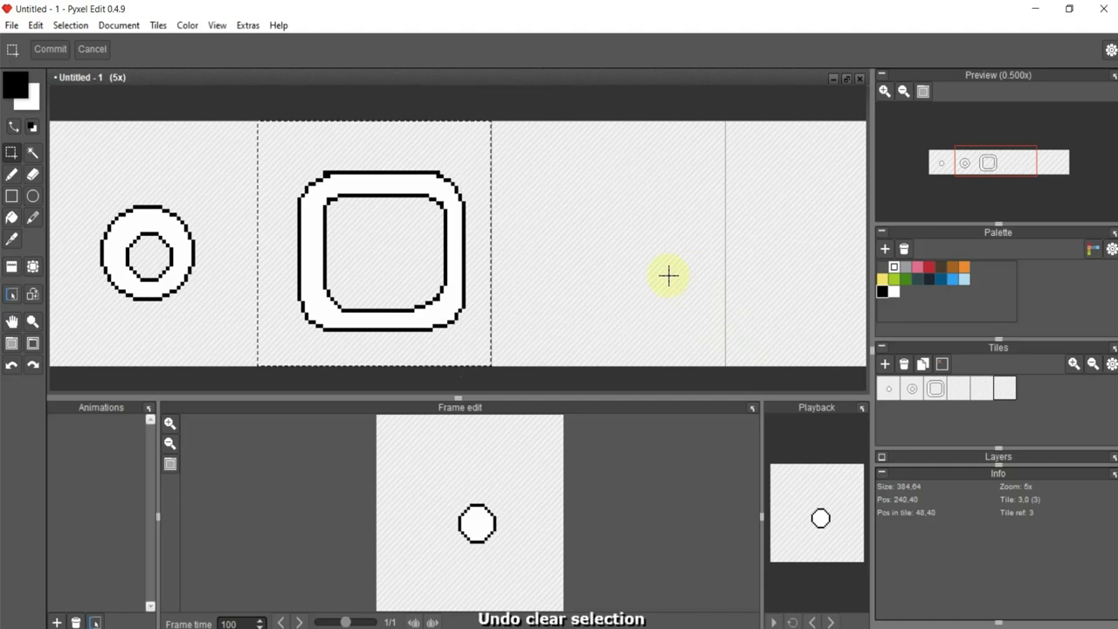
key("ctrl+v")
left_click_drag(383, 250, 615, 249)
left_click(748, 254)
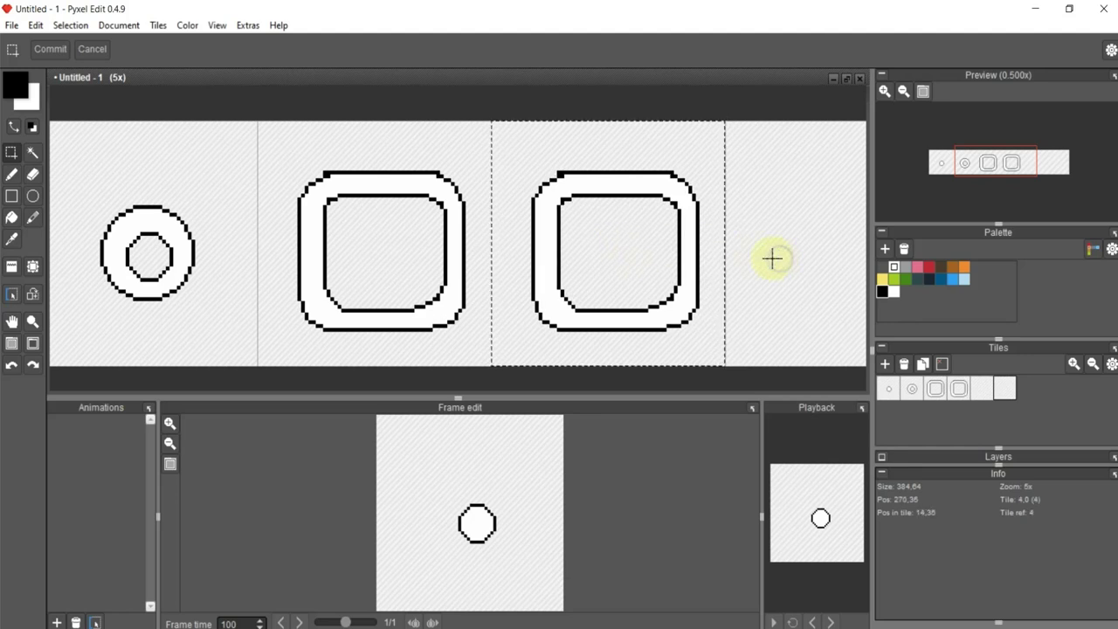
Hand-draw a new outer outline around the square's left, bottom, right and top edges.
left_click(11, 196)
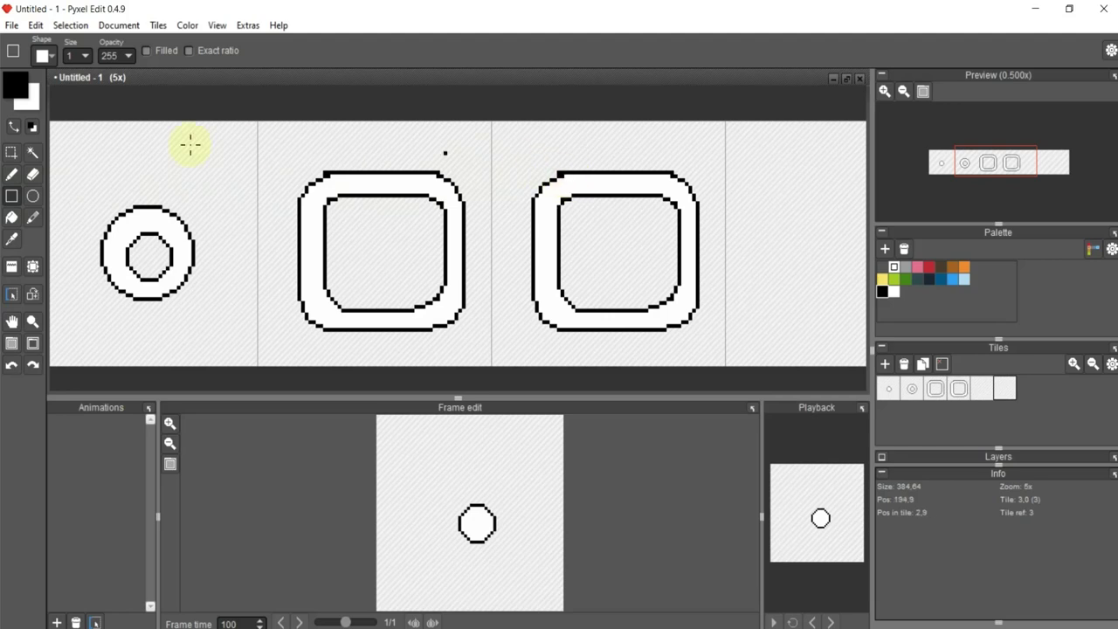
left_click(11, 174)
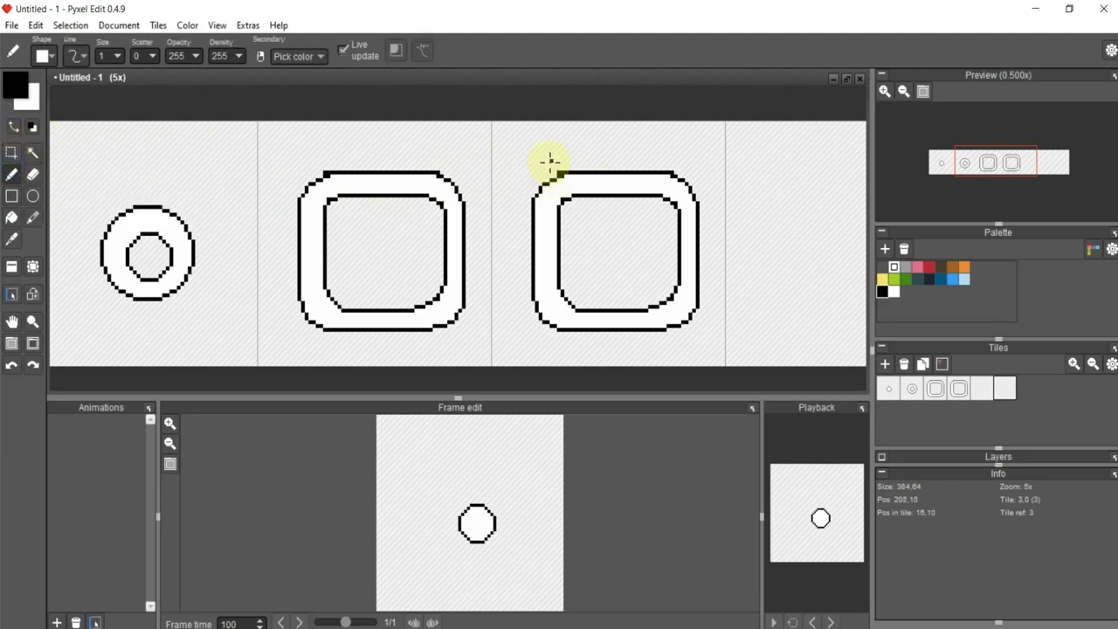
mouse_move(548, 162)
left_mouse_down()
mouse_move(526, 177)
mouse_move(509, 233)
mouse_move(525, 336)
mouse_move(559, 357)
left_mouse_up()
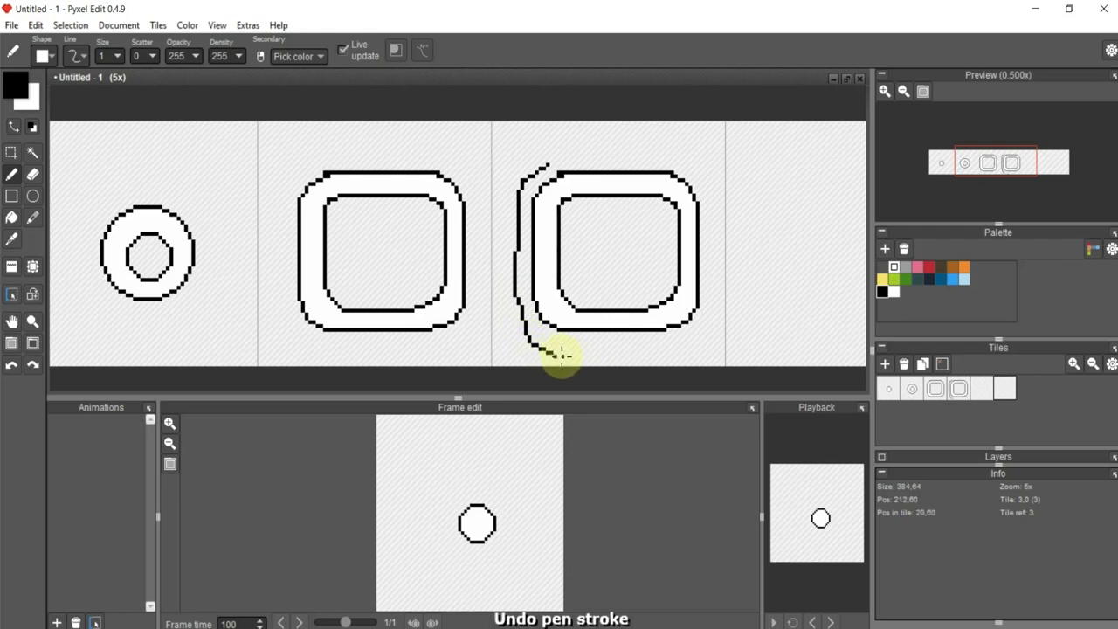
mouse_move(544, 352)
left_mouse_down()
mouse_move(697, 353)
mouse_move(717, 268)
mouse_move(710, 190)
left_mouse_up()
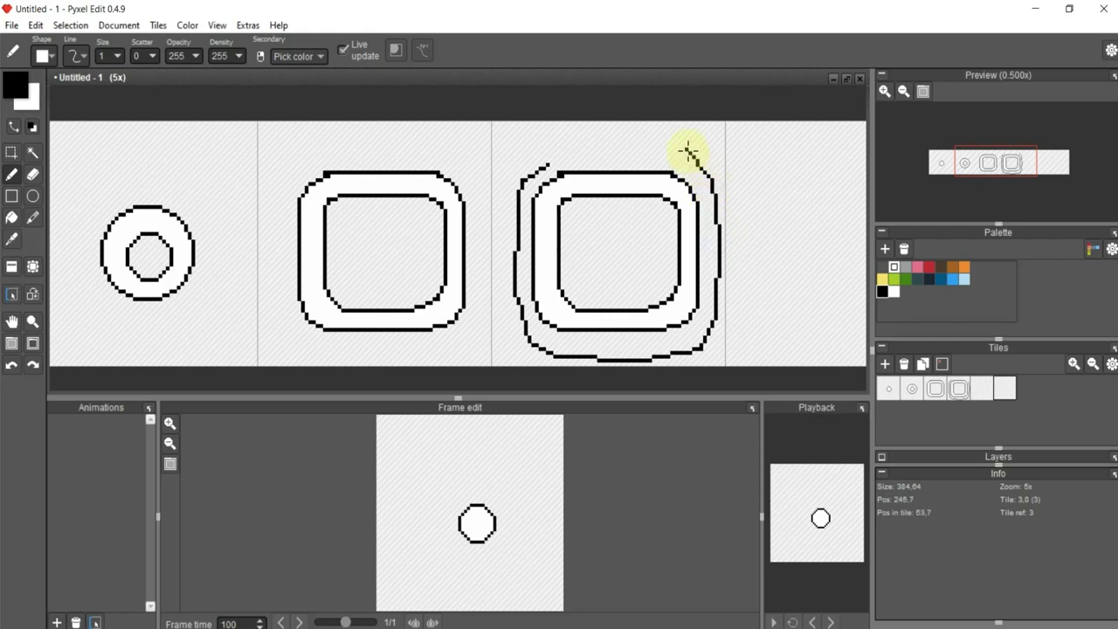
mouse_move(684, 154)
left_mouse_down()
mouse_move(565, 153)
mouse_move(522, 177)
left_mouse_up()
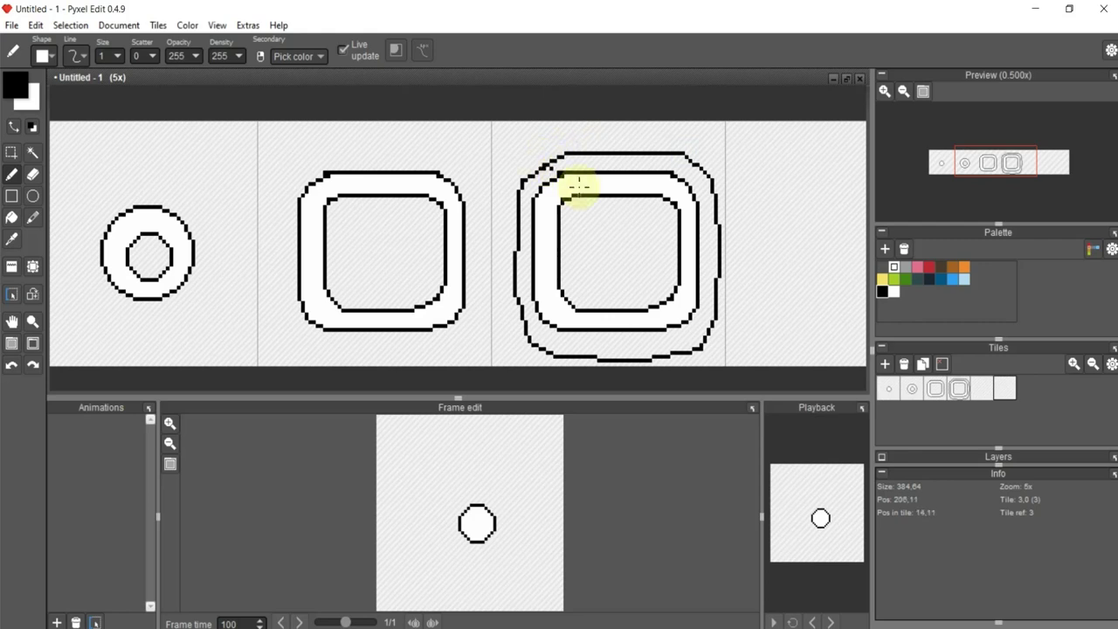
Fill the new outer band with white.
left_click(19, 216)
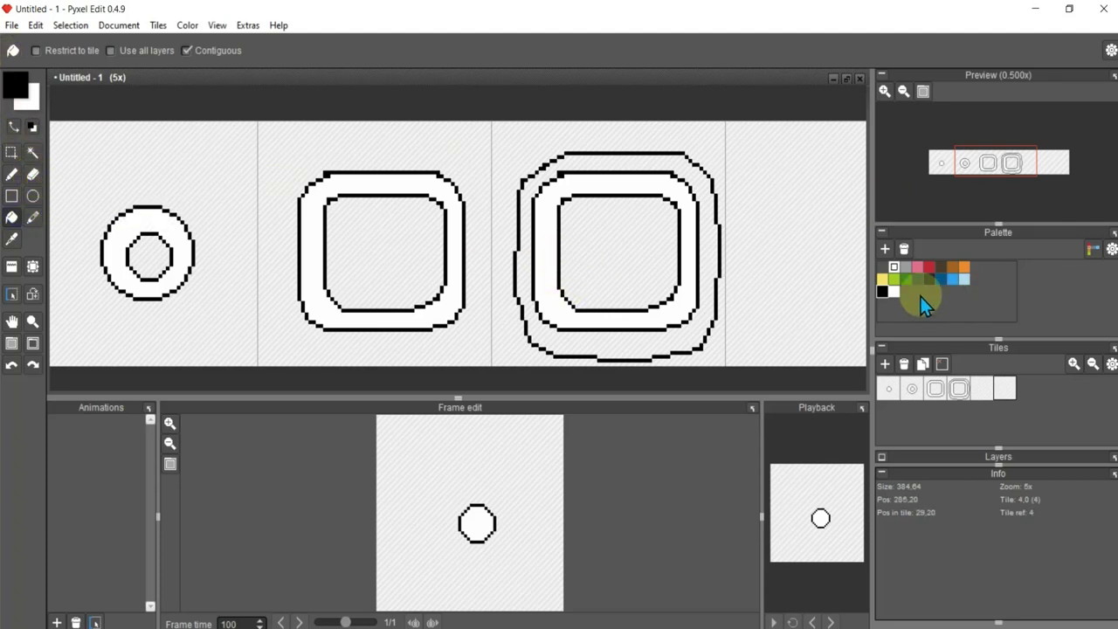
left_click(897, 290)
left_click(530, 180)
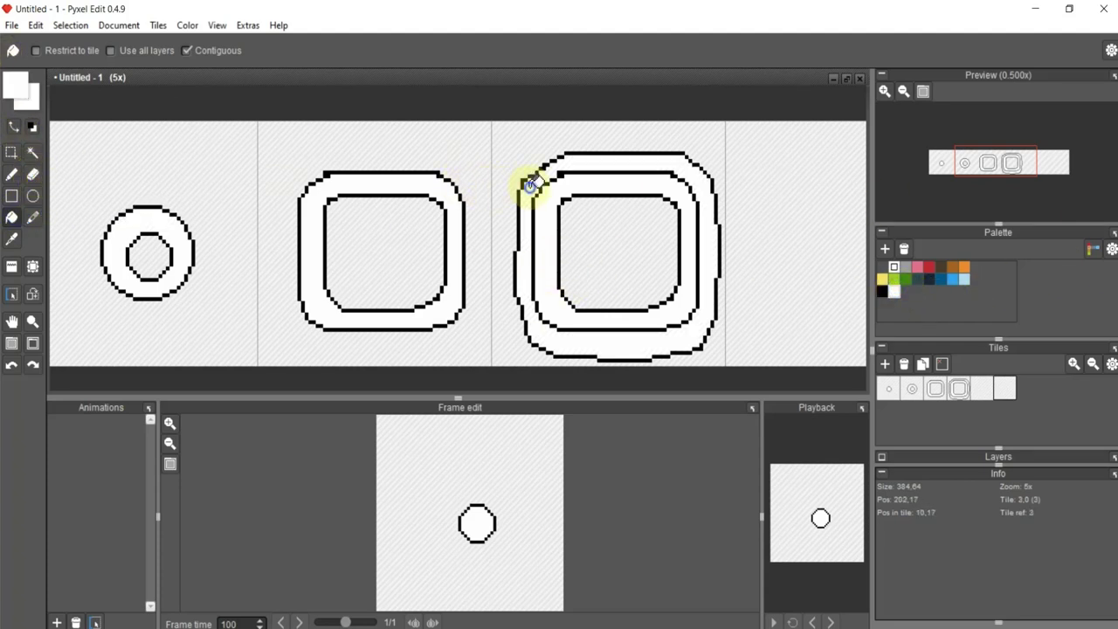
Erase the inner outline, the white patch inside it, and part of the bottom inner line.
left_click(33, 174)
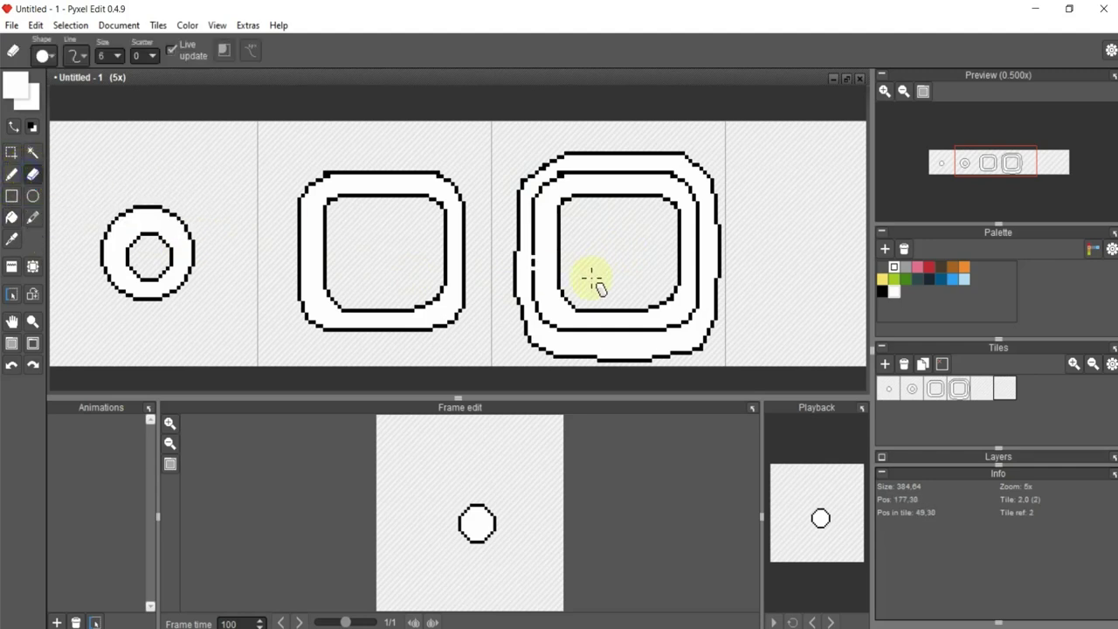
mouse_move(563, 232)
left_mouse_down()
mouse_move(675, 210)
mouse_move(674, 295)
mouse_move(563, 297)
left_mouse_up()
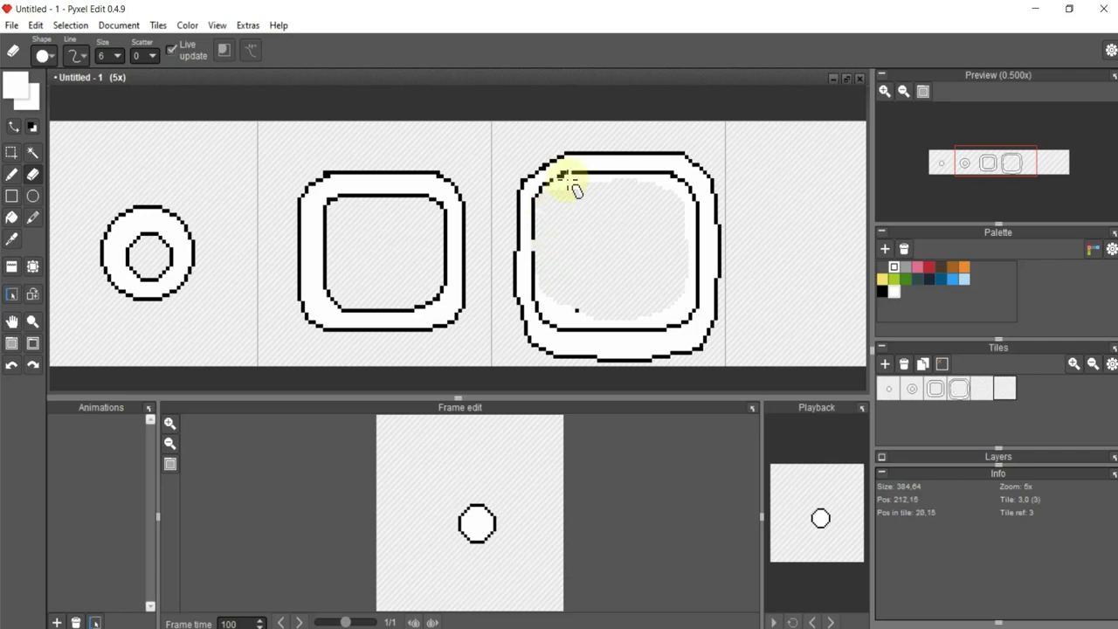
scroll(581, 220, "up", 2)
scroll(573, 205, "up", 3)
scroll(432, 225, "down", 1)
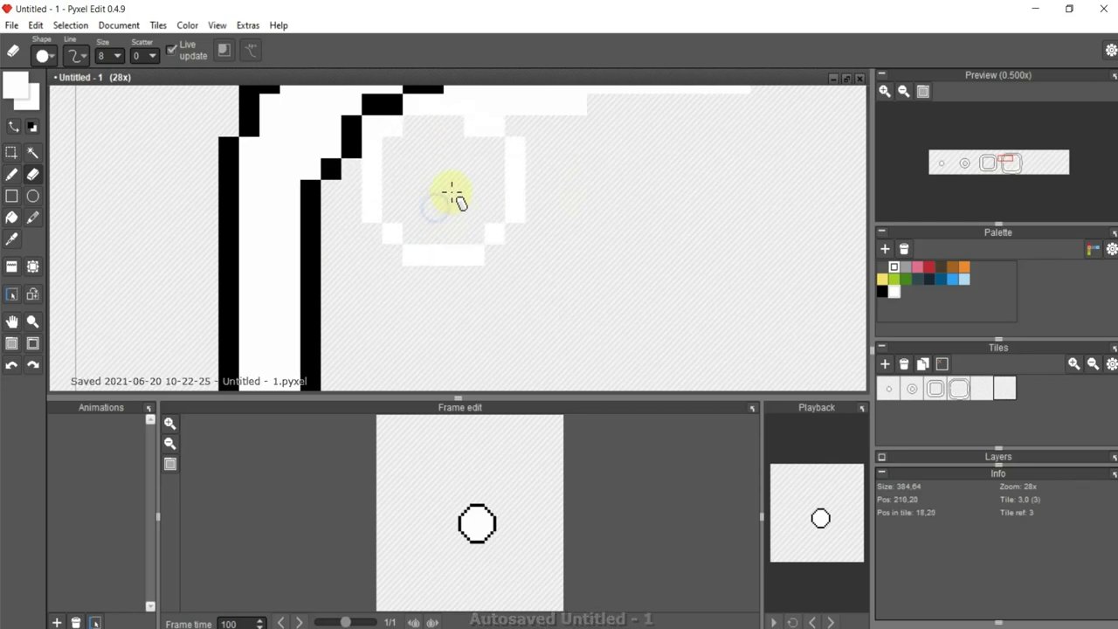
mouse_move(445, 179)
left_mouse_down()
mouse_move(481, 194)
mouse_move(461, 287)
mouse_move(369, 262)
mouse_move(722, 297)
mouse_move(335, 240)
mouse_move(470, 230)
mouse_move(548, 305)
mouse_move(554, 274)
mouse_move(573, 329)
mouse_move(584, 307)
left_mouse_up()
mouse_move(586, 311)
left_mouse_down()
mouse_move(599, 175)
mouse_move(592, 356)
mouse_move(582, 139)
mouse_move(601, 168)
left_mouse_up()
key("e")
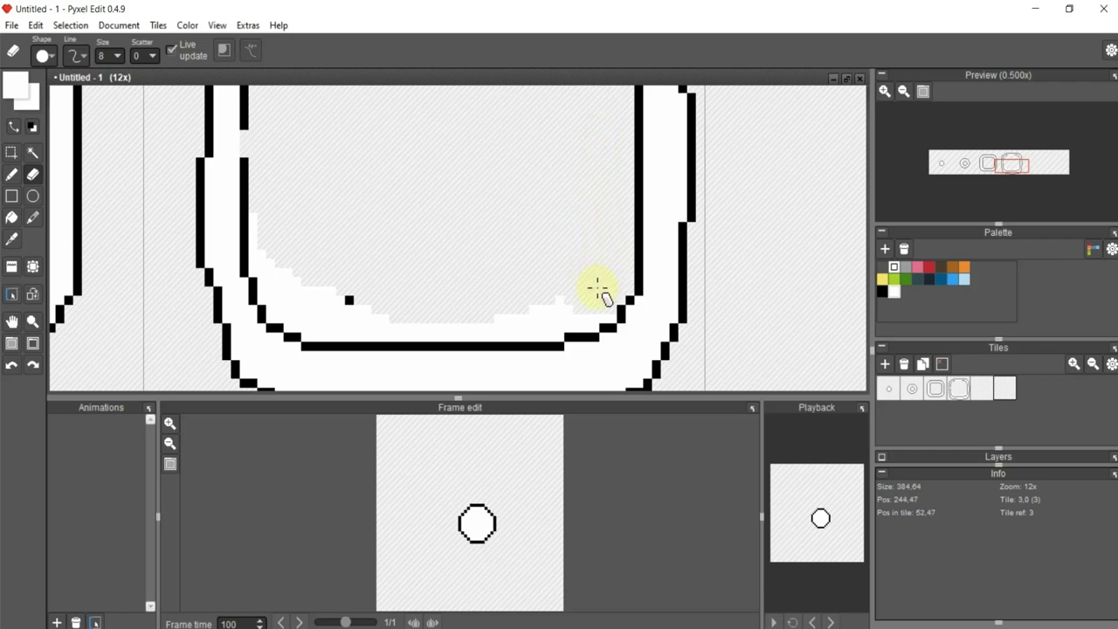
mouse_move(597, 289)
left_mouse_down()
mouse_move(568, 300)
mouse_move(578, 304)
mouse_move(344, 295)
mouse_move(312, 287)
mouse_move(297, 237)
left_mouse_up()
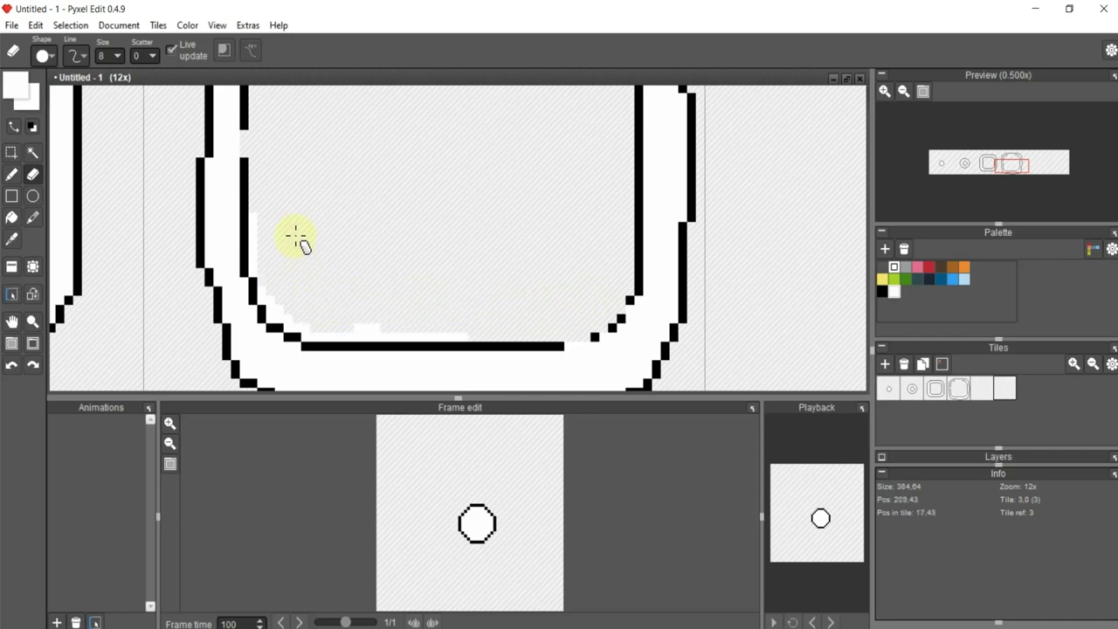
left_click_drag(404, 315, 471, 320)
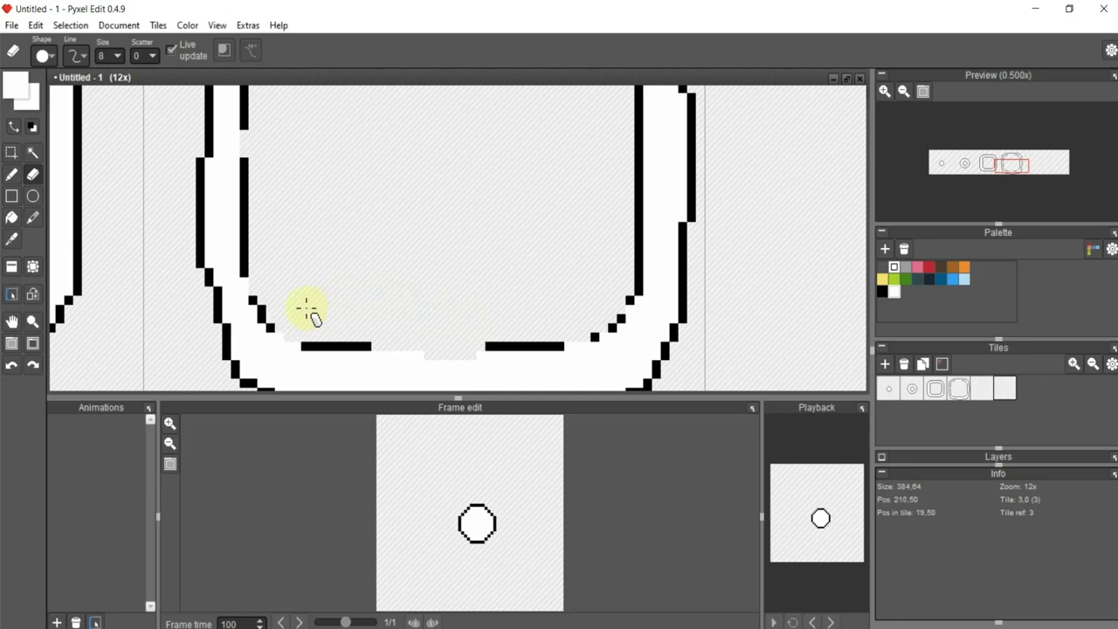
Redraw the inner outline's bottom gap, lower-left corner and right curve in black.
left_click(13, 175)
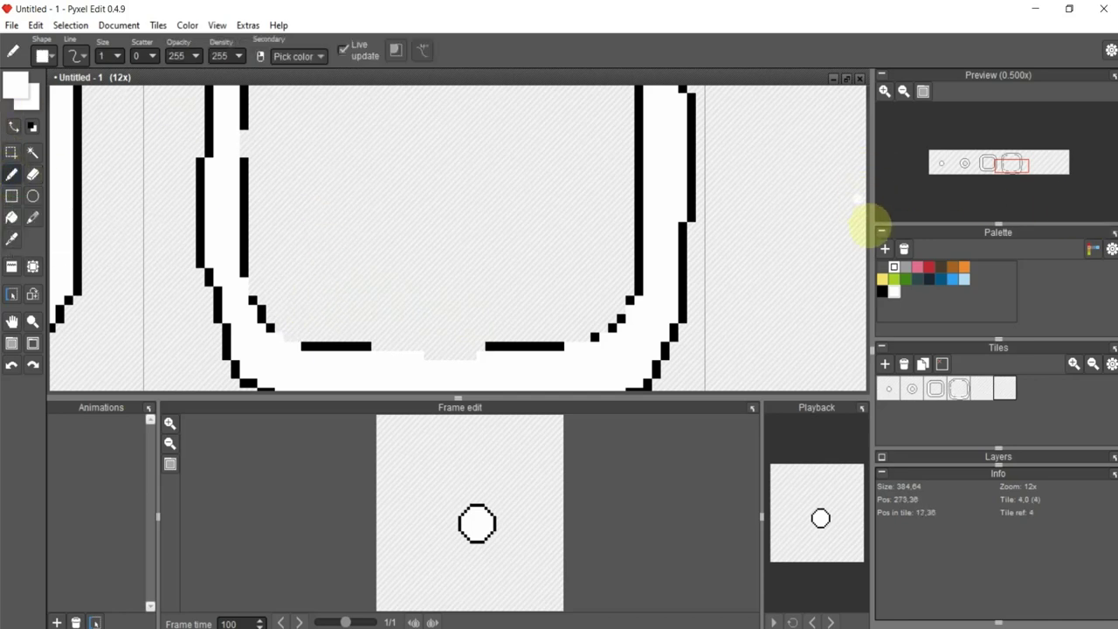
left_click(883, 291)
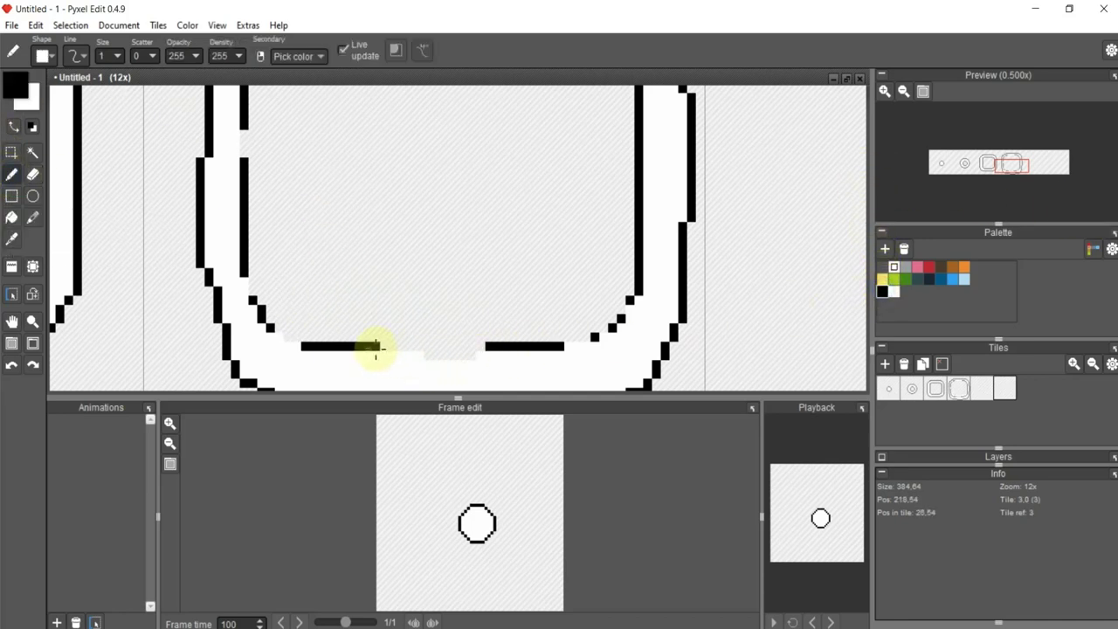
mouse_move(376, 347)
left_mouse_down()
mouse_move(558, 347)
mouse_move(622, 326)
mouse_move(636, 308)
left_mouse_up()
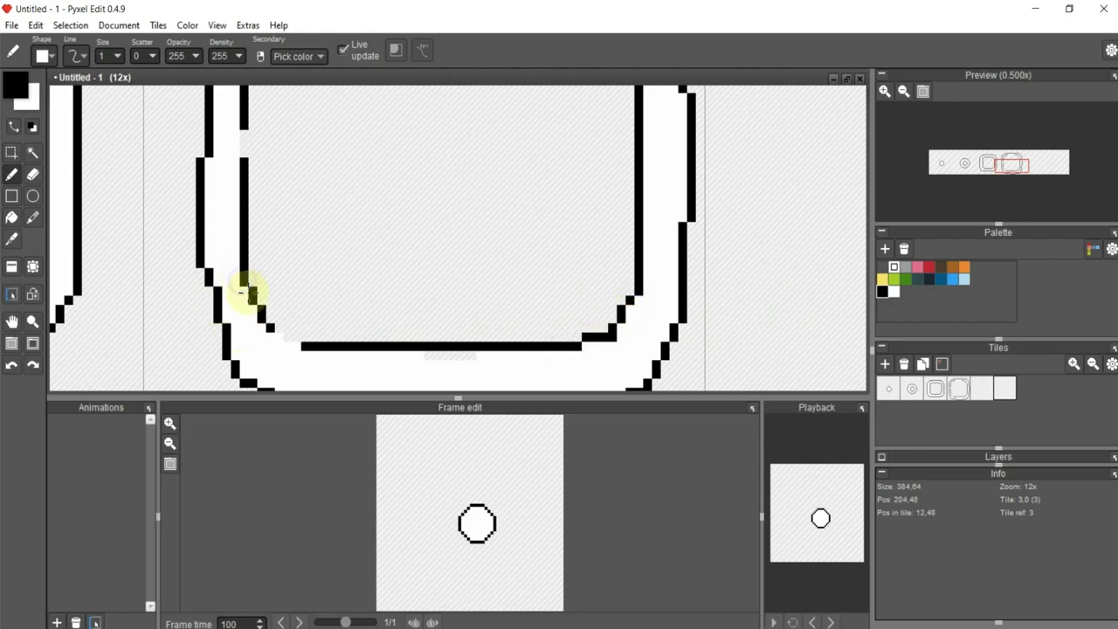
left_click_drag(250, 294, 271, 324)
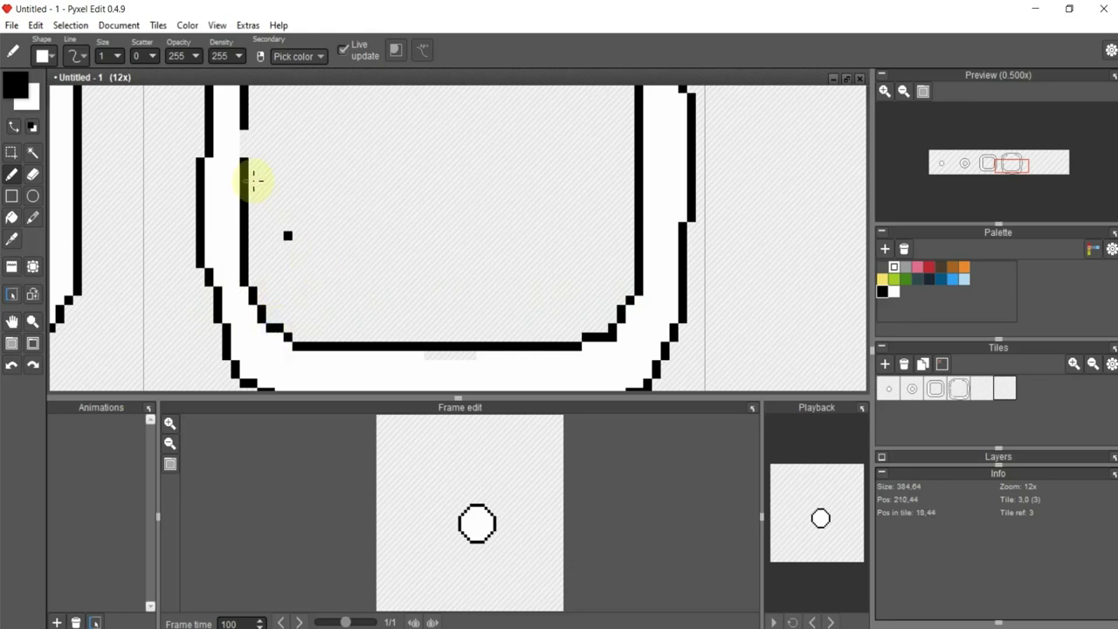
scroll(282, 257, "up", 2)
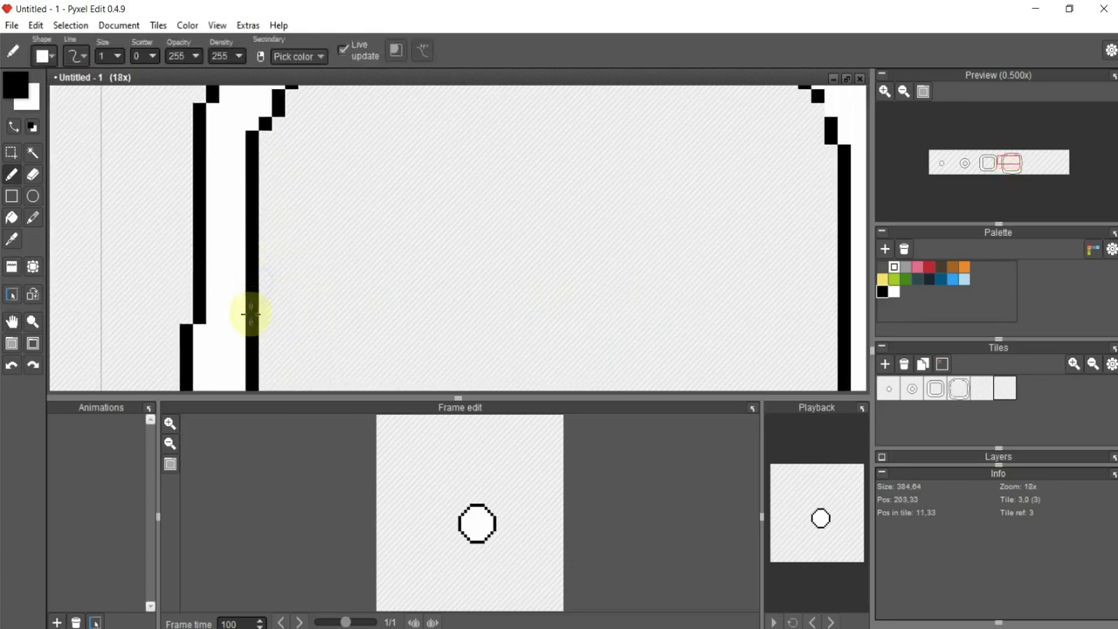
mouse_move(374, 219)
left_mouse_down()
mouse_move(320, 342)
mouse_move(210, 273)
mouse_move(212, 262)
mouse_move(288, 244)
mouse_move(528, 234)
mouse_move(687, 274)
mouse_move(512, 195)
mouse_move(518, 216)
mouse_move(571, 248)
left_mouse_up()
scroll(572, 247, "down", 3)
left_click_drag(529, 287, 519, 117)
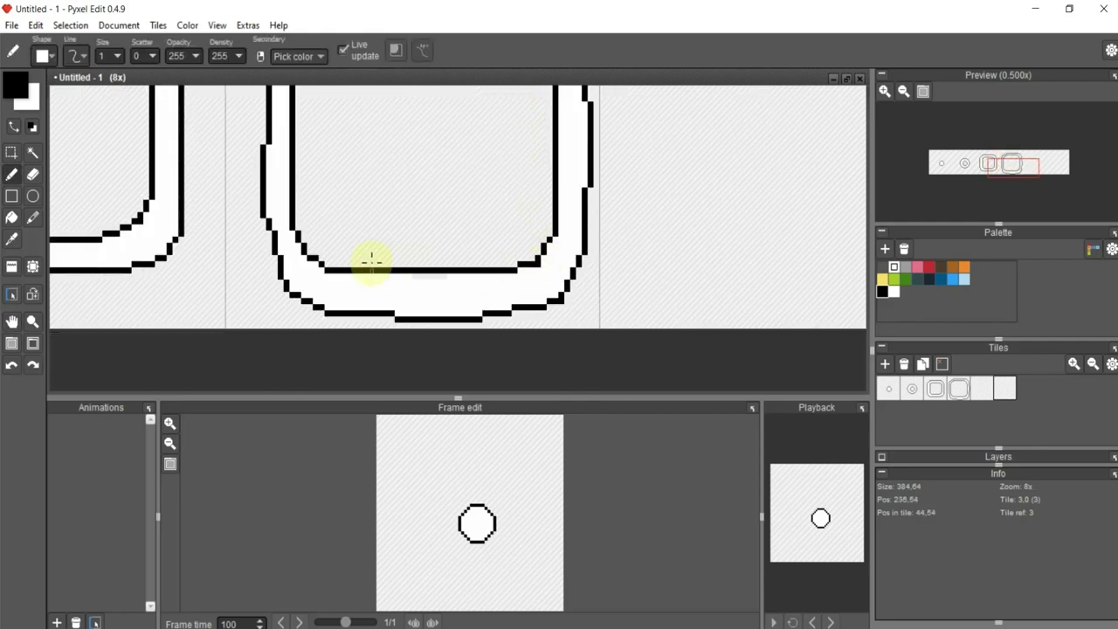
scroll(371, 260, "up", 1)
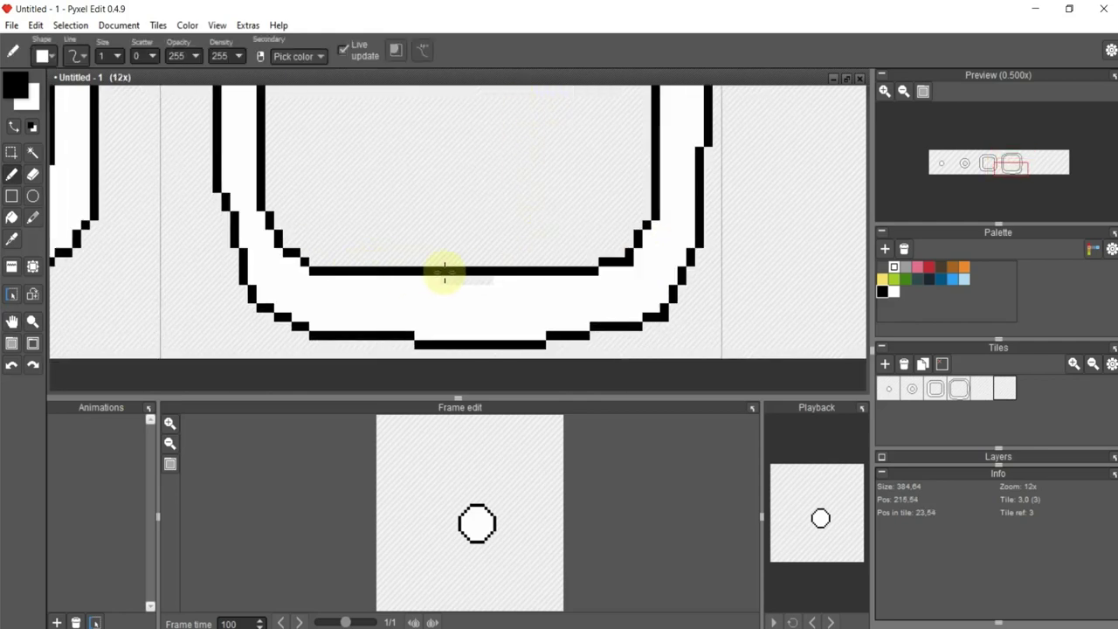
left_click(892, 291)
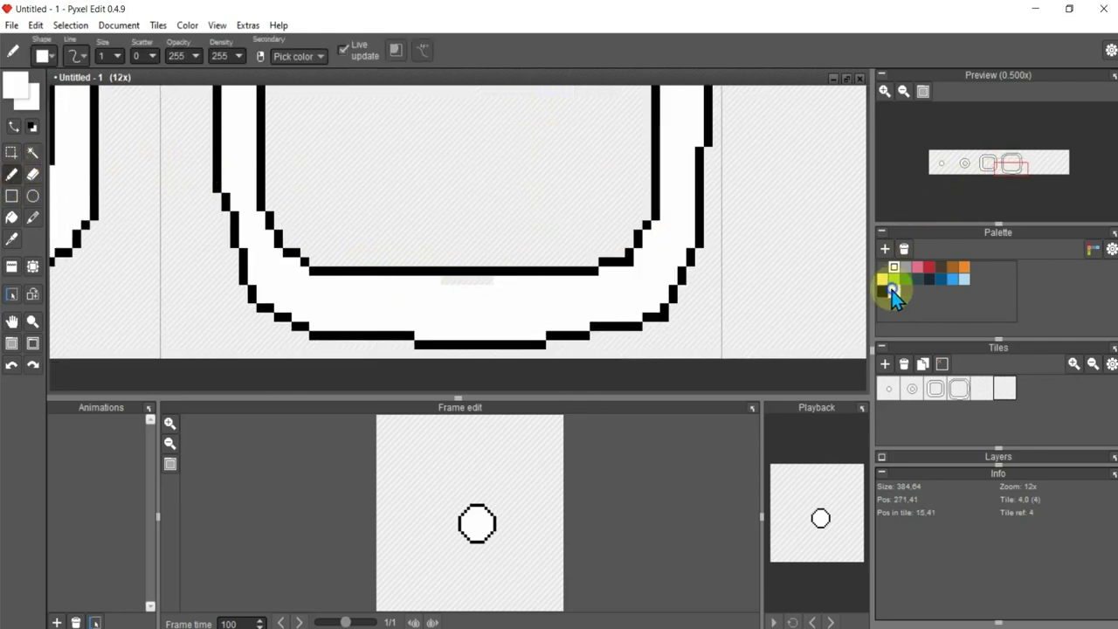
left_click(12, 216)
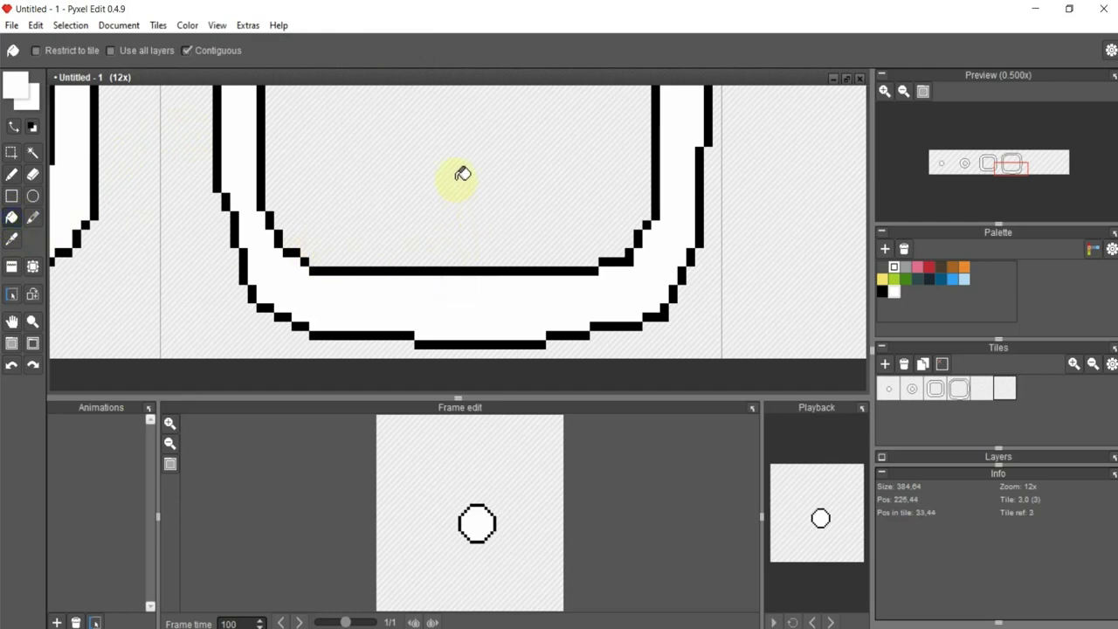
left_click_drag(461, 174, 291, 305)
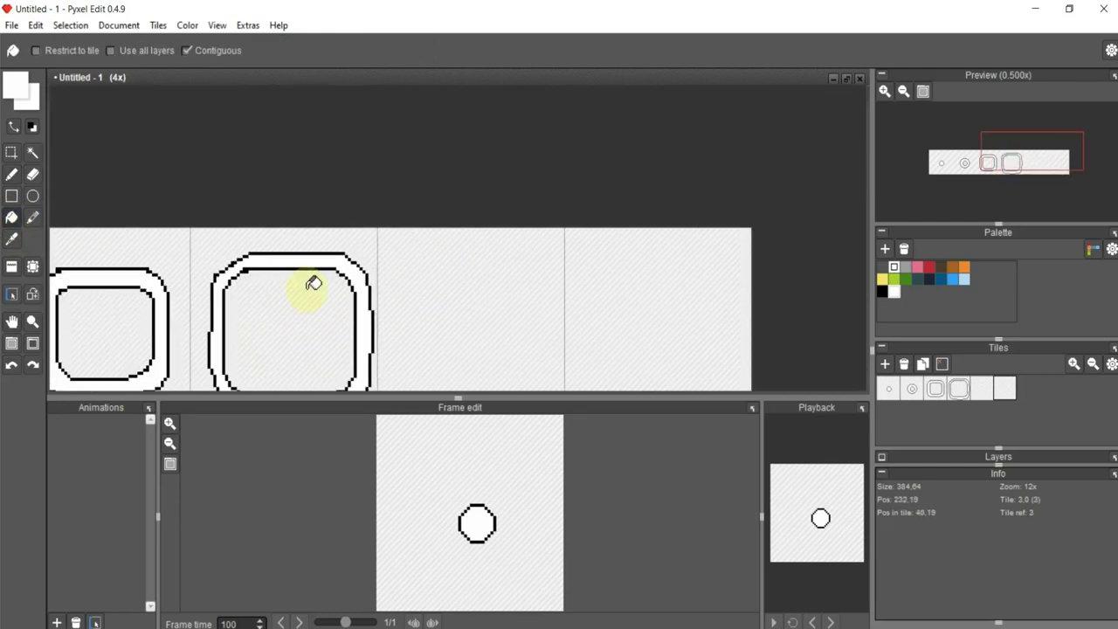
Copy the redrawn frame's tile, paste it into the next tile, then undo that paste.
scroll(314, 283, "down", 3)
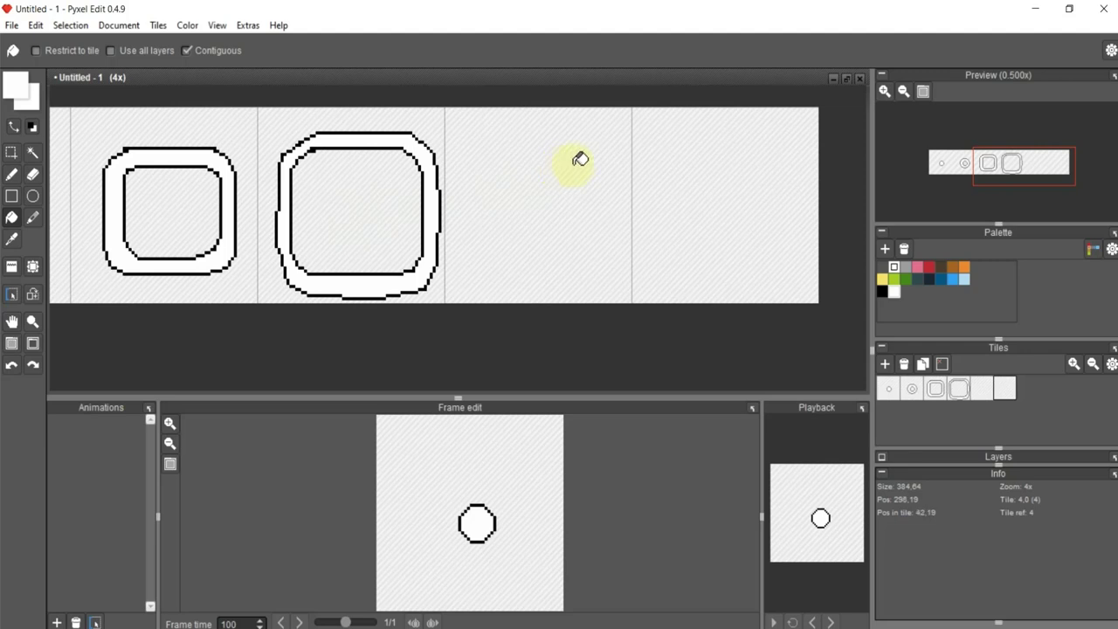
left_click(11, 152)
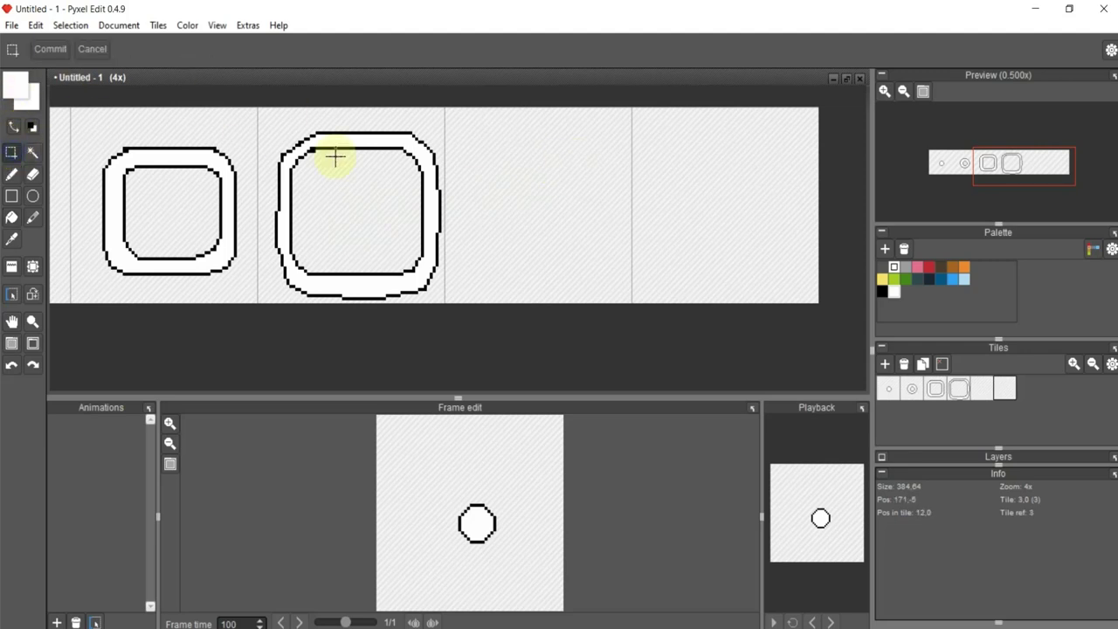
left_click_drag(258, 106, 442, 302)
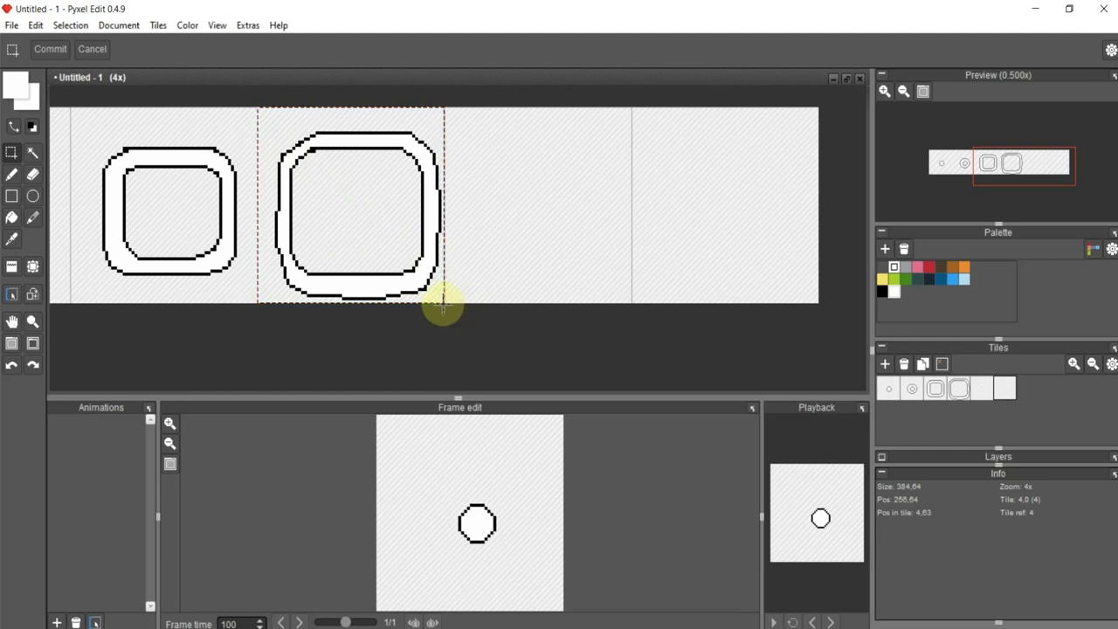
key("ctrl+c")
key("ctrl+v")
left_click_drag(414, 217, 548, 227)
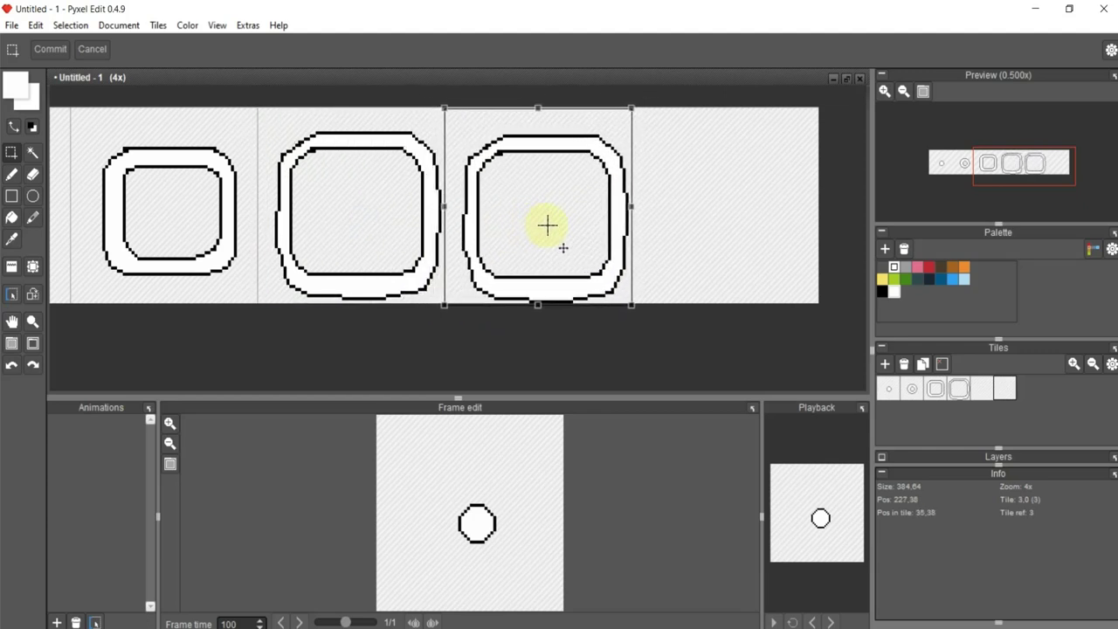
left_click(734, 183)
left_click(739, 195)
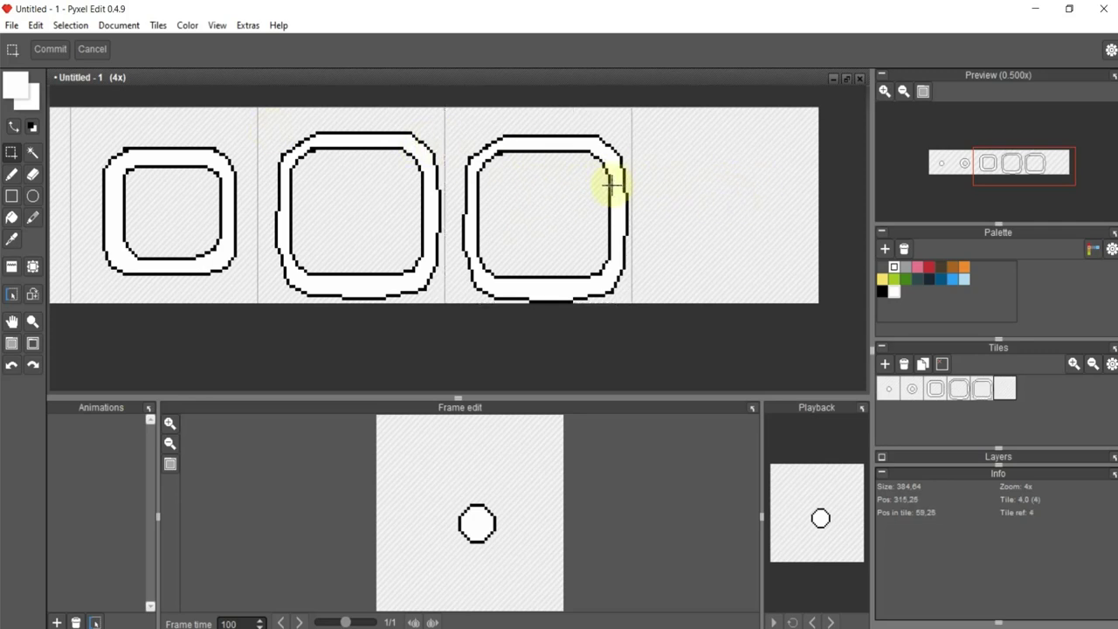
key("ctrl+z")
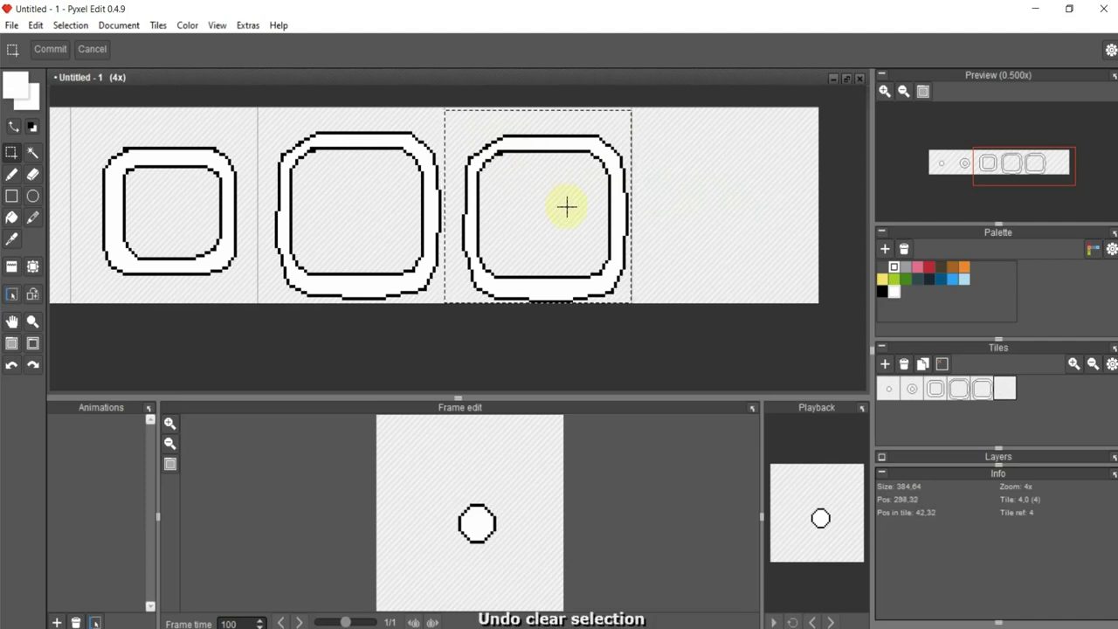
key("ctrl+z")
Paste the rounded-square frame into the fifth tile and commit it.
key("ctrl+v")
left_click_drag(464, 225, 542, 201)
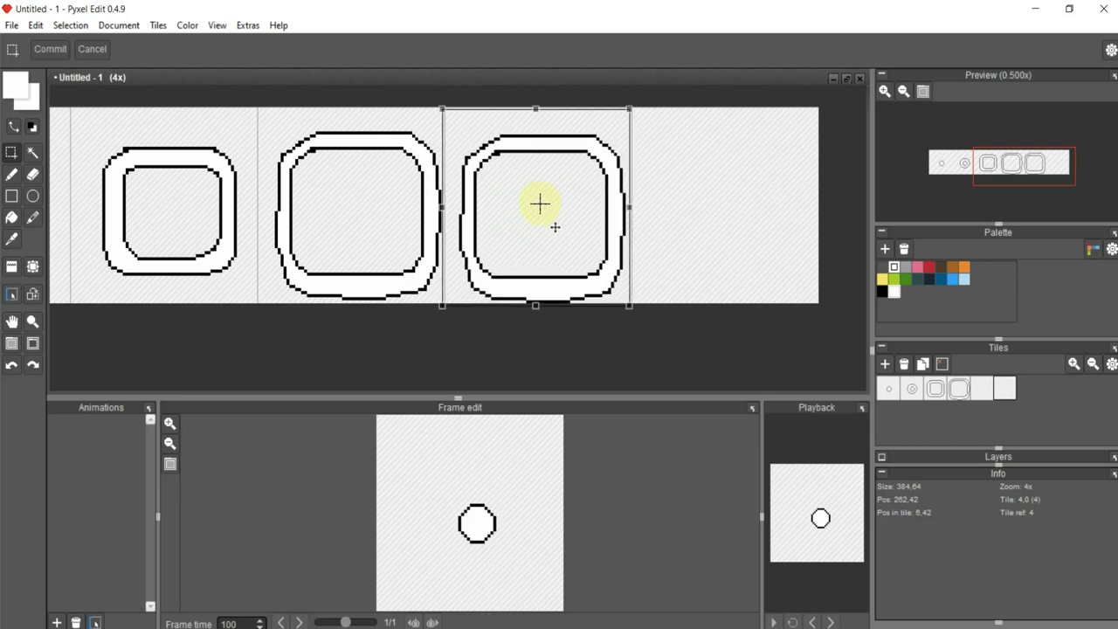
left_click(647, 193)
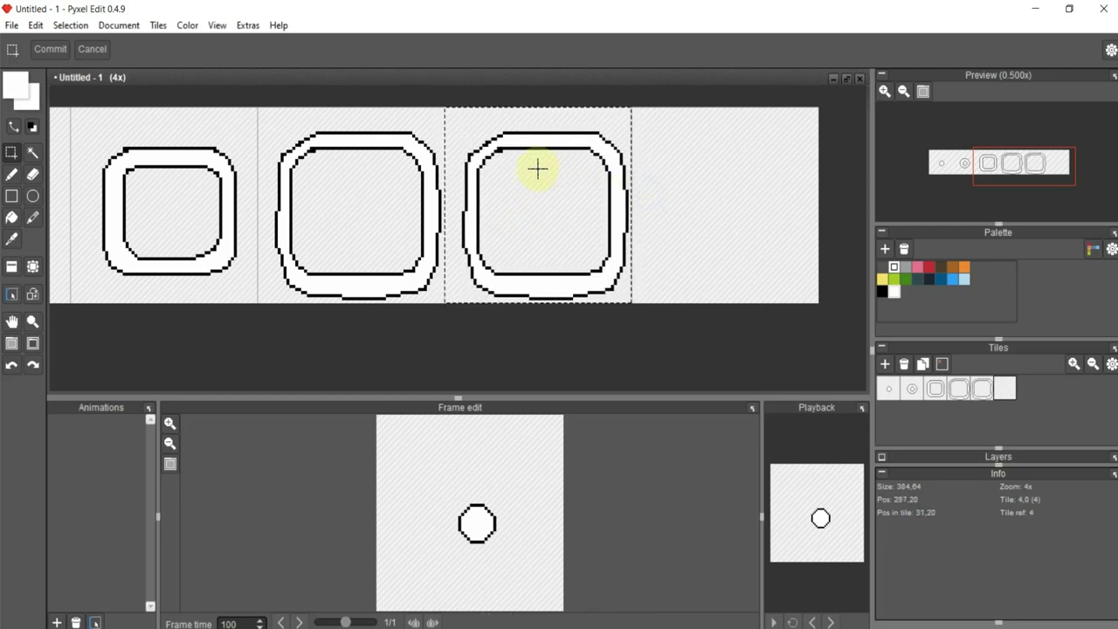
scroll(515, 157, "up", 1)
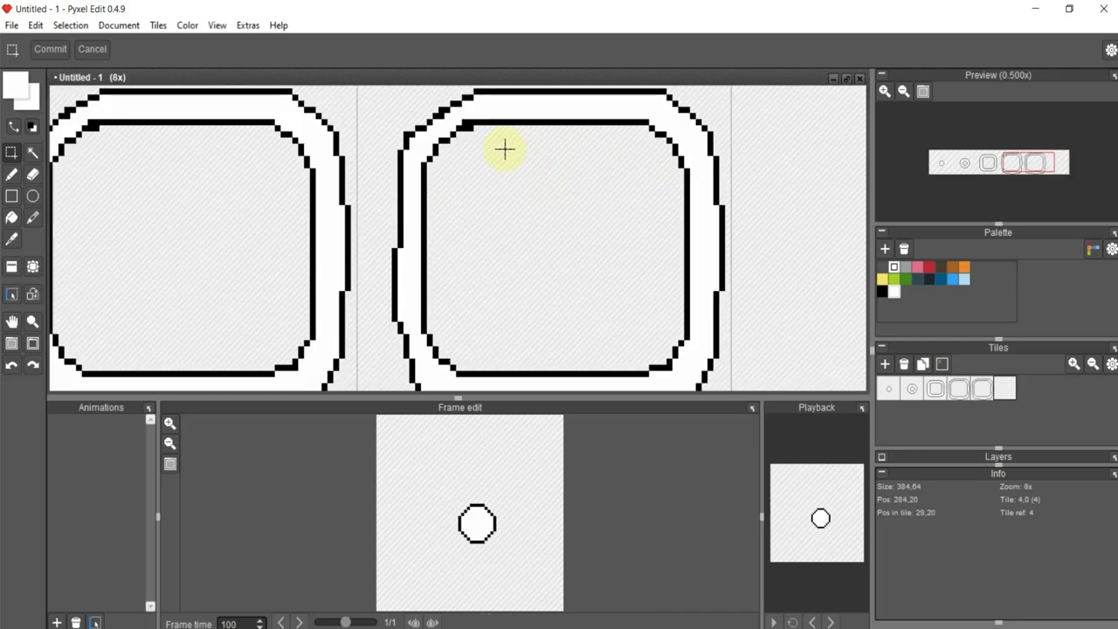
scroll(463, 193, "up", 1)
scroll(406, 227, "up", 1)
Draw black notches across the band: two on top, one per side, two on the bottom.
left_click(16, 175)
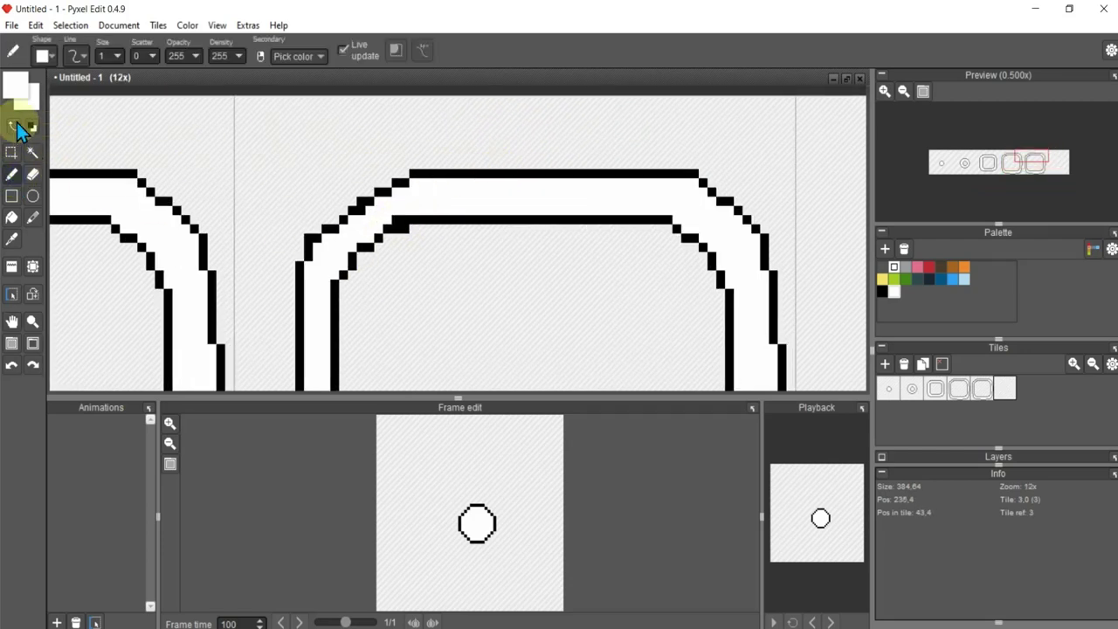
left_click(884, 293)
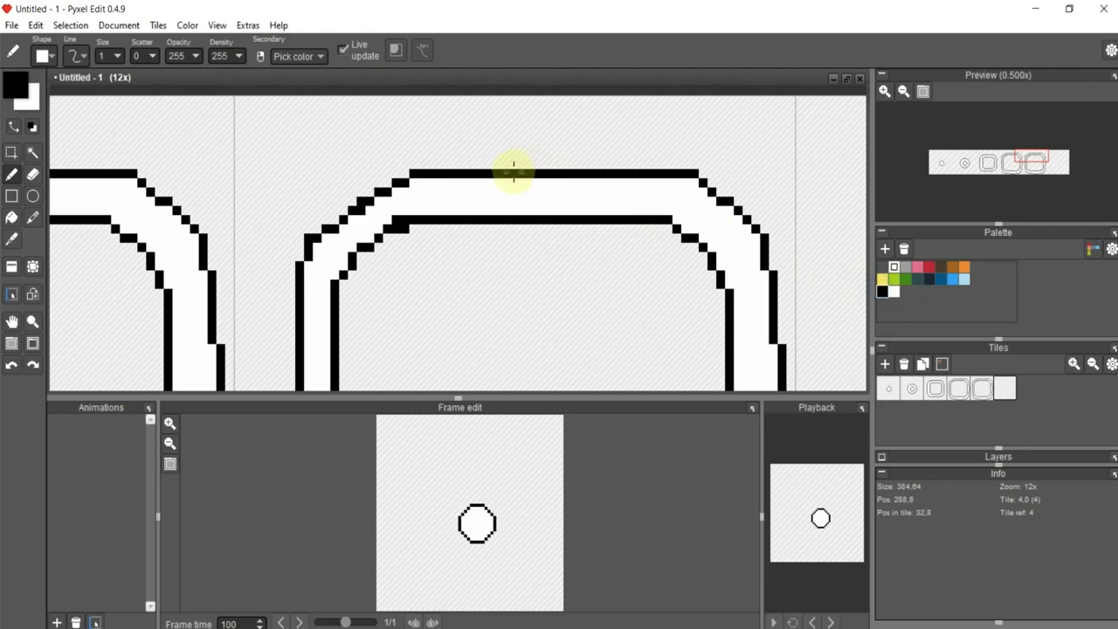
mouse_move(502, 174)
left_mouse_down()
mouse_move(516, 186)
mouse_move(508, 208)
left_mouse_up()
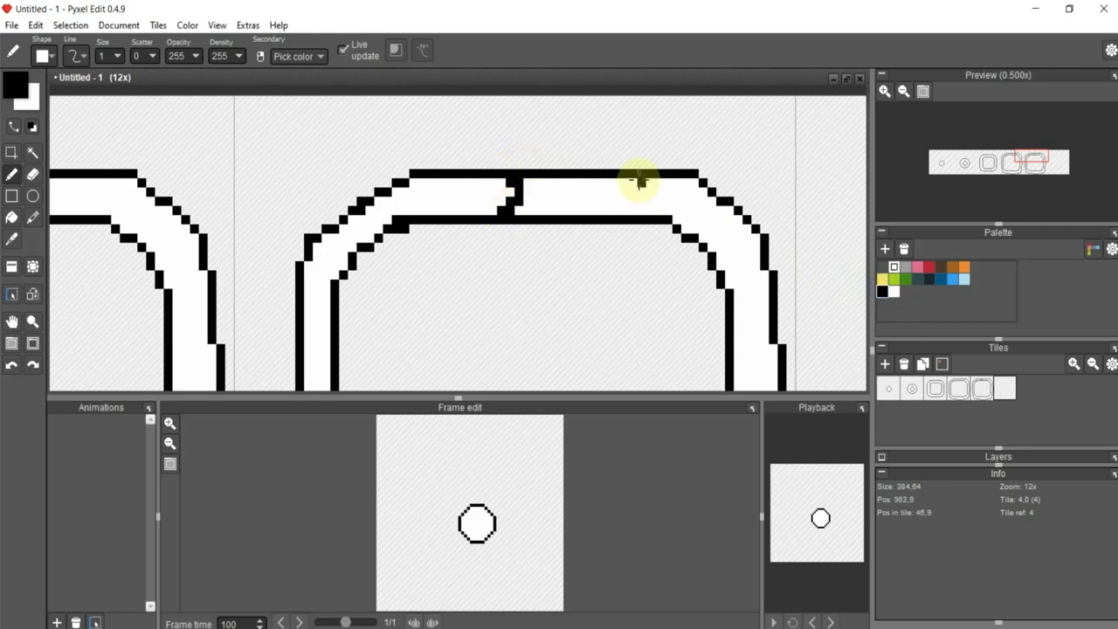
mouse_move(639, 179)
left_mouse_down()
mouse_move(621, 182)
mouse_move(622, 219)
left_mouse_up()
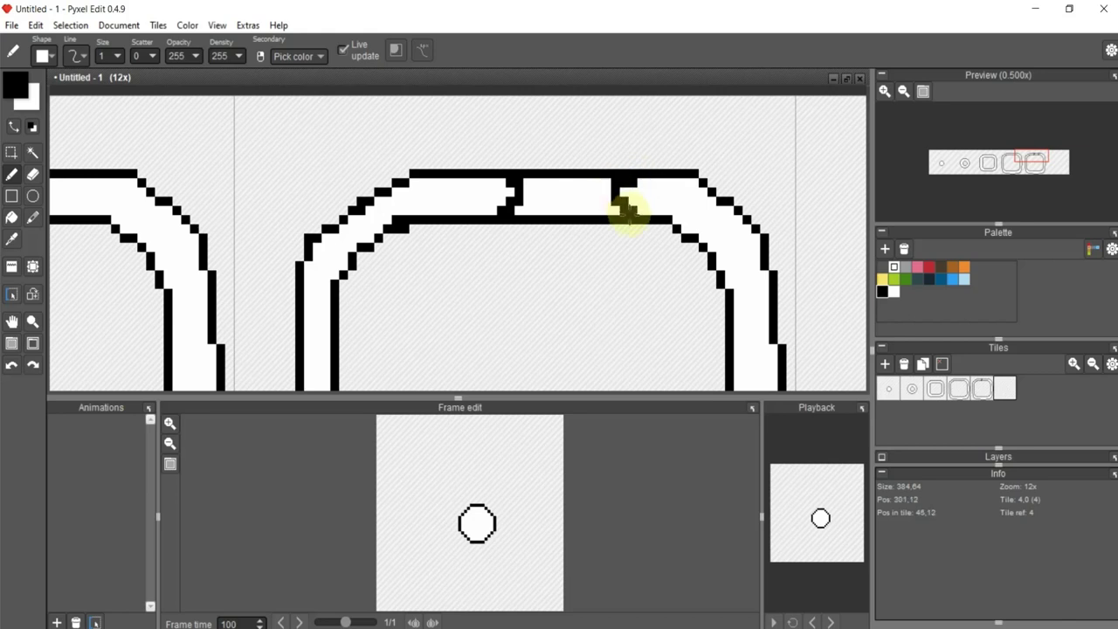
scroll(644, 250, "down", 2)
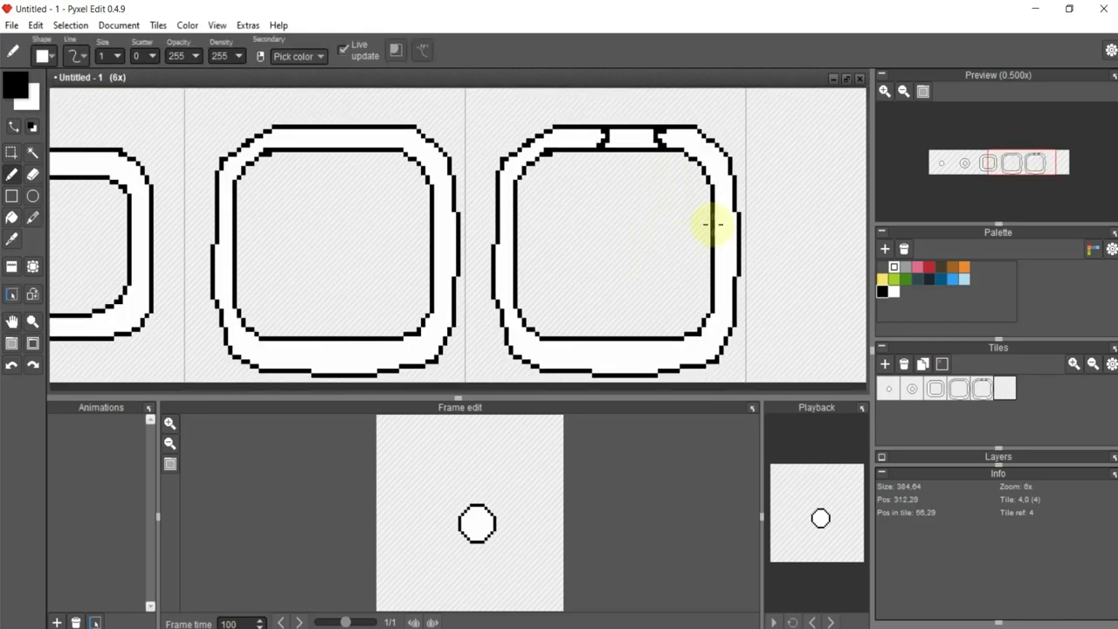
left_click_drag(730, 227, 726, 253)
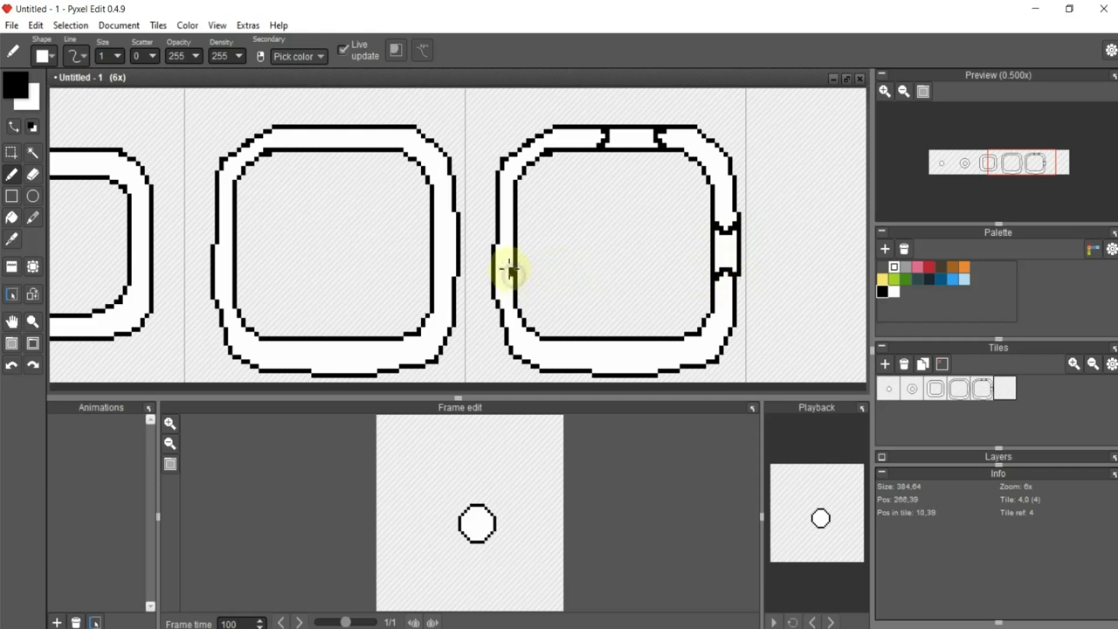
left_click_drag(494, 278, 512, 233)
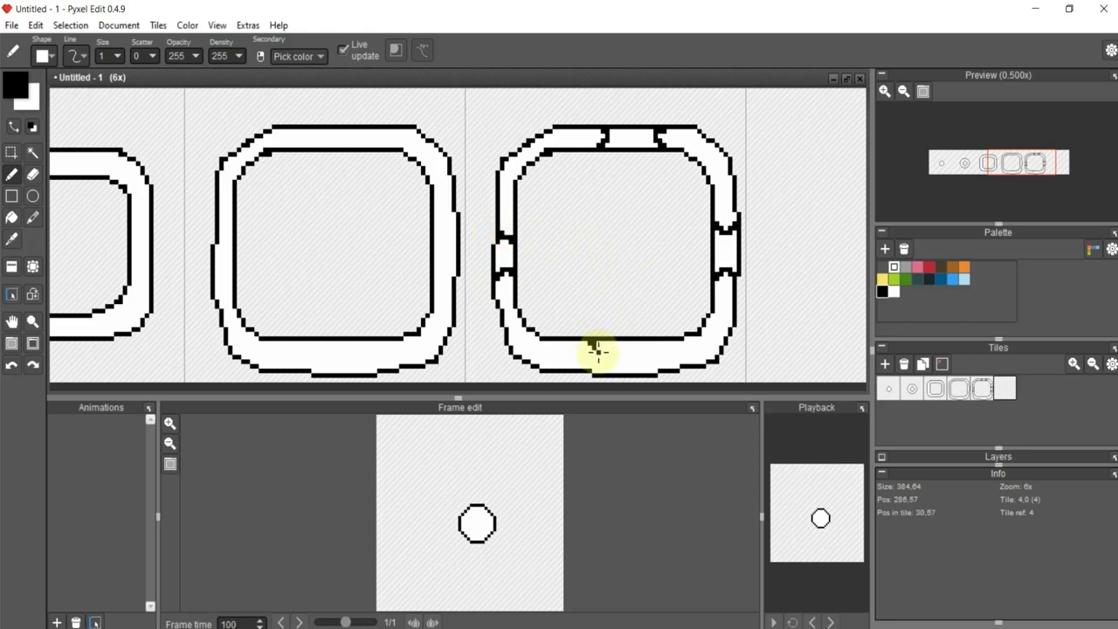
left_click_drag(589, 368, 652, 355)
left_click_drag(649, 367, 647, 347)
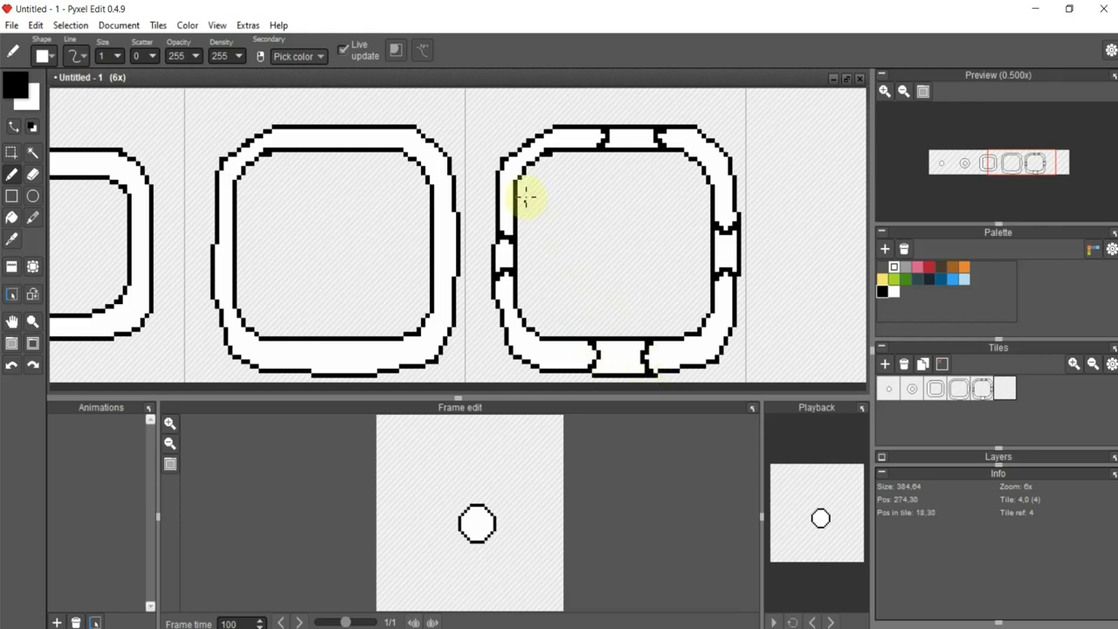
With the Eraser, remove the fifth tile's top frame segment between the notches and trim the top-left fragment.
left_click(32, 174)
scroll(664, 144, "up", 1)
scroll(606, 120, "up", 1)
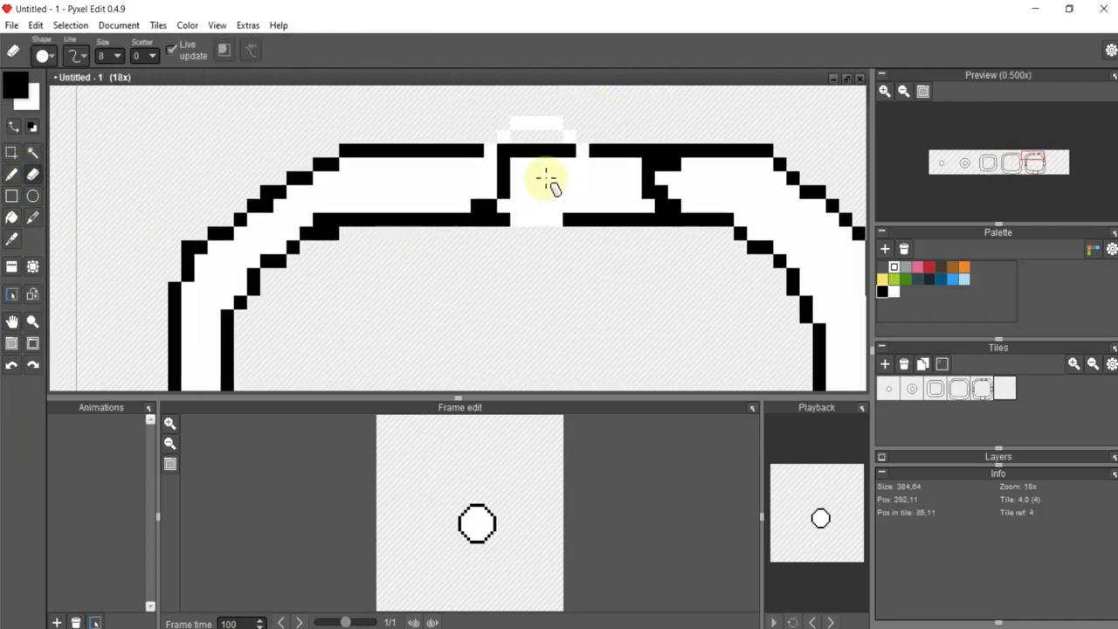
mouse_move(544, 180)
left_mouse_down()
mouse_move(562, 165)
mouse_move(550, 210)
mouse_move(602, 169)
mouse_move(606, 200)
left_mouse_up()
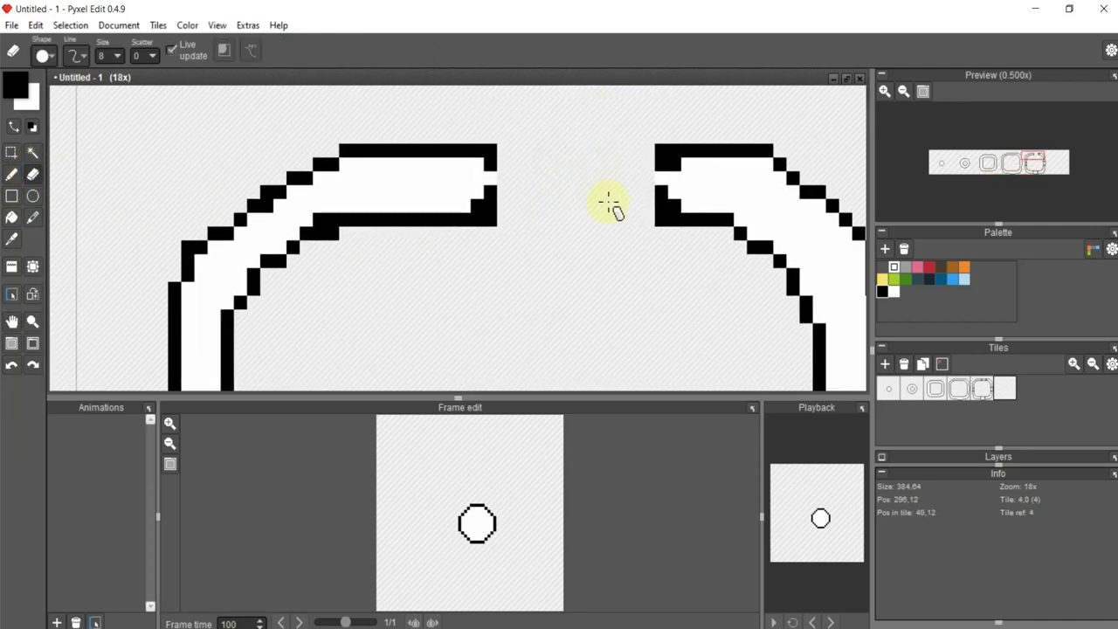
scroll(604, 236, "down", 1)
scroll(611, 280, "down", 1)
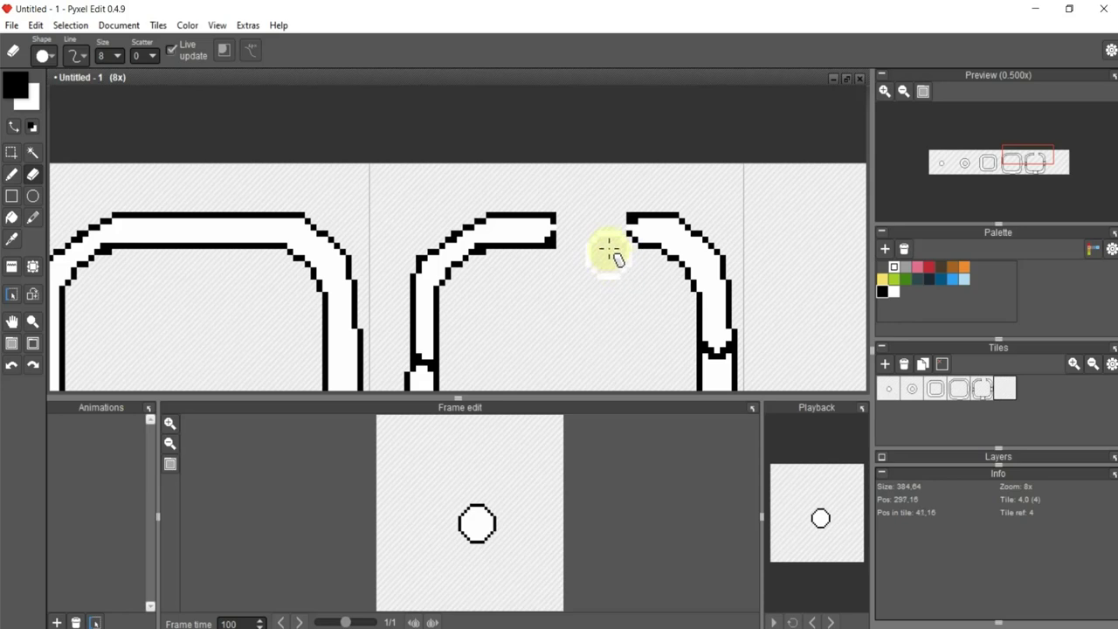
mouse_move(606, 249)
left_mouse_down()
mouse_move(612, 207)
mouse_move(569, 212)
mouse_move(574, 273)
left_mouse_up()
Erase the white fill and black outline of the frame's right segment.
left_click_drag(612, 320, 637, 219)
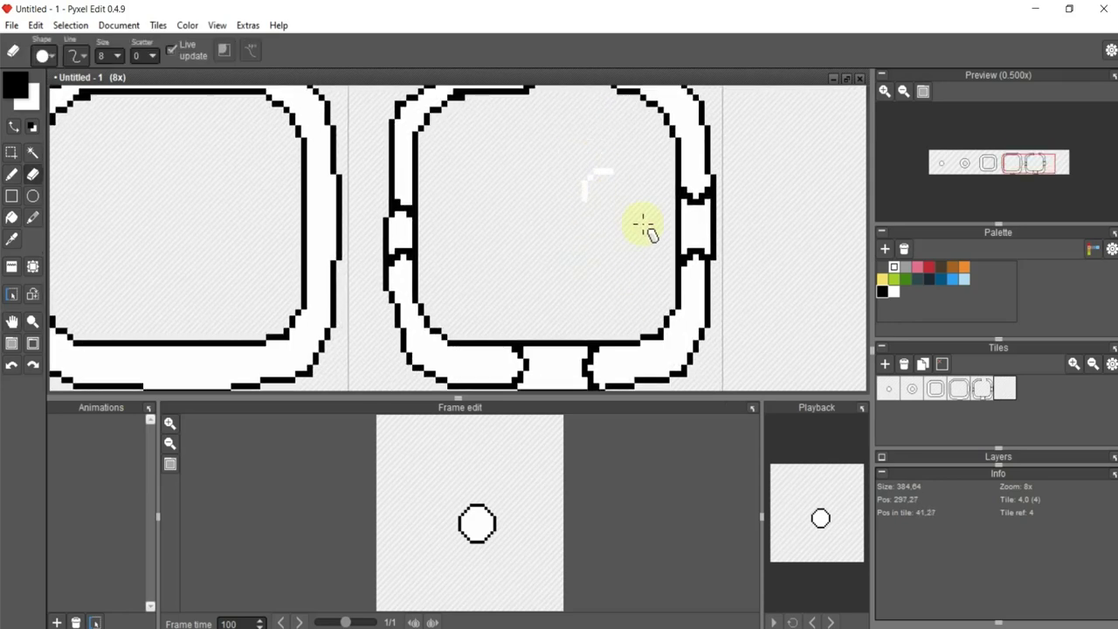
scroll(637, 219, "up", 2)
left_click_drag(749, 237, 636, 249)
key("e")
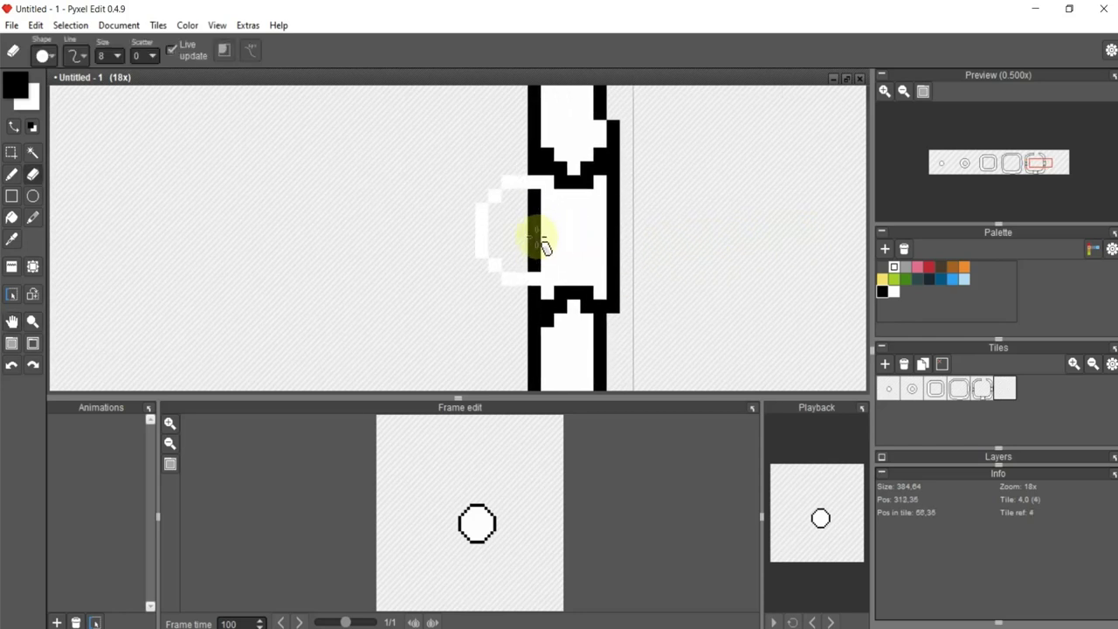
left_click_drag(514, 249, 507, 265)
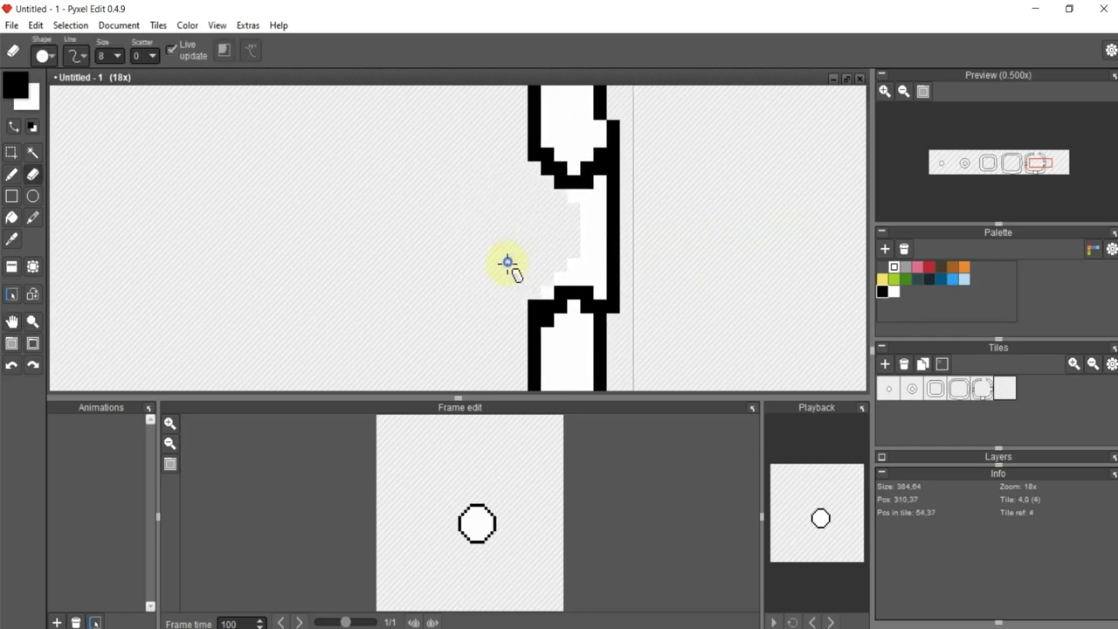
mouse_move(623, 237)
left_mouse_down()
mouse_move(606, 242)
mouse_move(644, 207)
left_mouse_up()
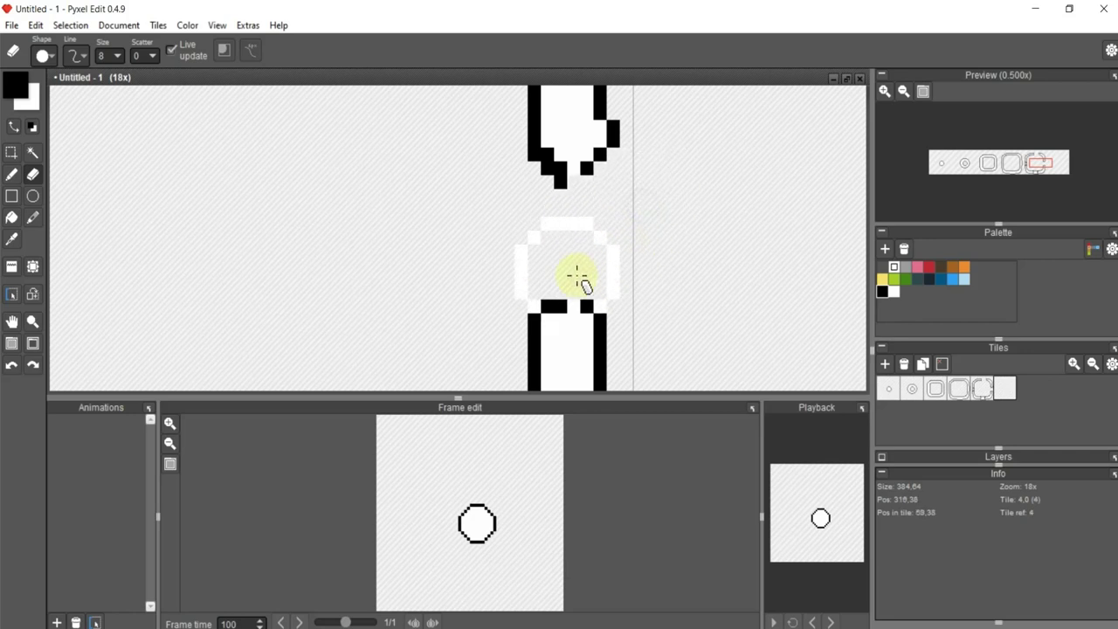
Erase the frame's bottom and left segments between the notches.
scroll(537, 257, "down", 3)
scroll(475, 256, "up", 2)
mouse_move(419, 267)
left_mouse_down()
mouse_move(444, 236)
mouse_move(469, 253)
mouse_move(451, 305)
mouse_move(492, 317)
left_mouse_up()
left_click_drag(436, 142, 519, 256)
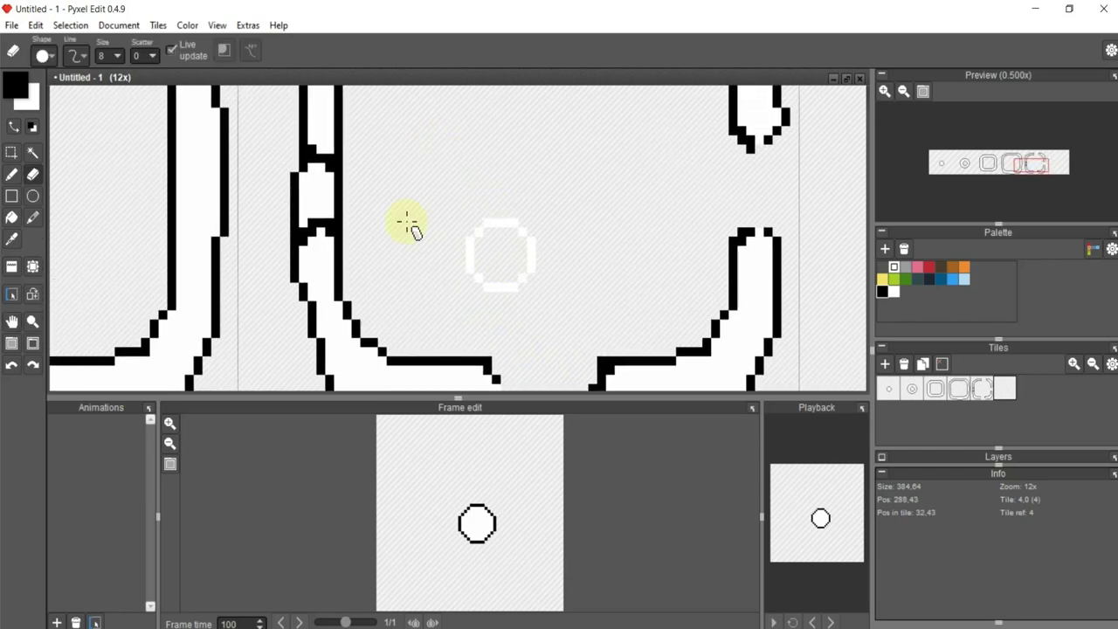
mouse_move(324, 153)
left_mouse_down()
mouse_move(297, 182)
mouse_move(324, 190)
mouse_move(293, 210)
left_mouse_up()
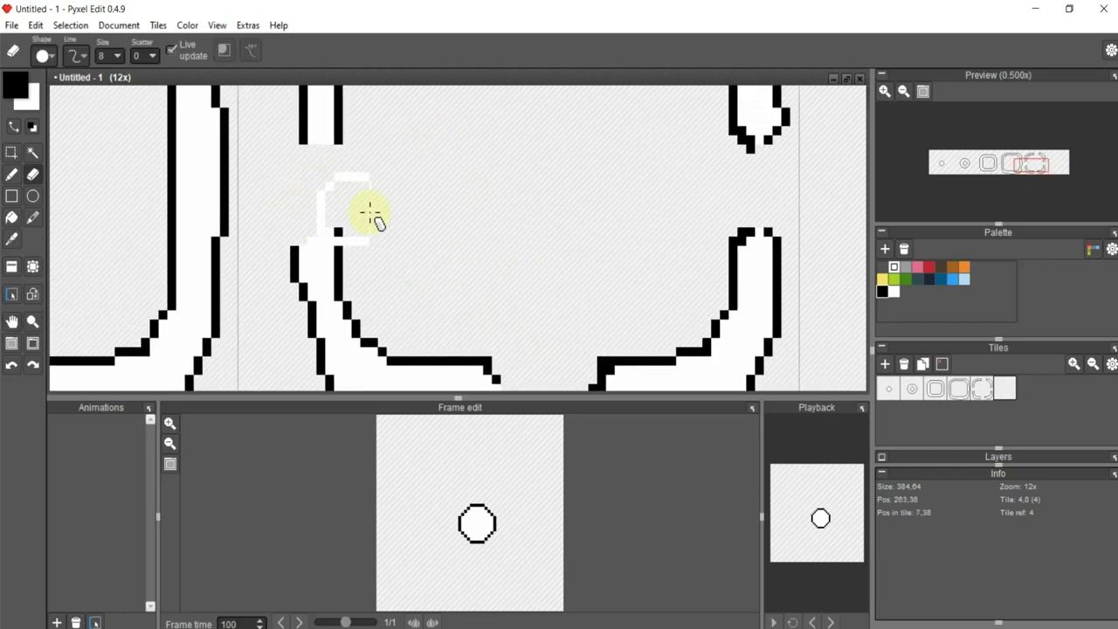
scroll(387, 213, "down", 1)
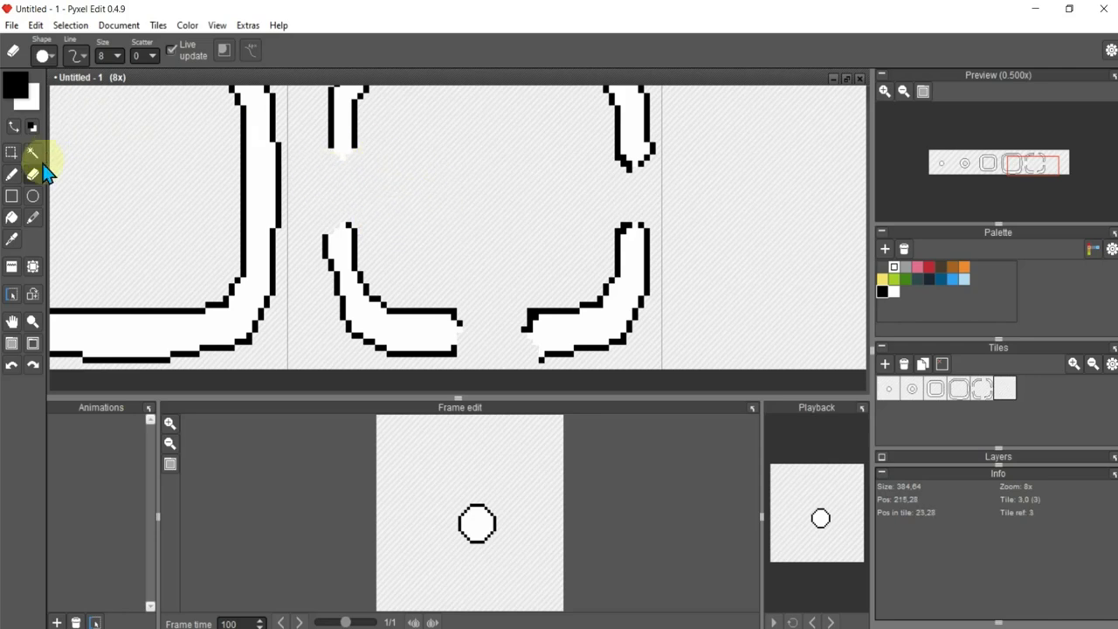
With the Pencil, close the broken ends of the fragments, including the right-hand one.
left_click(12, 173)
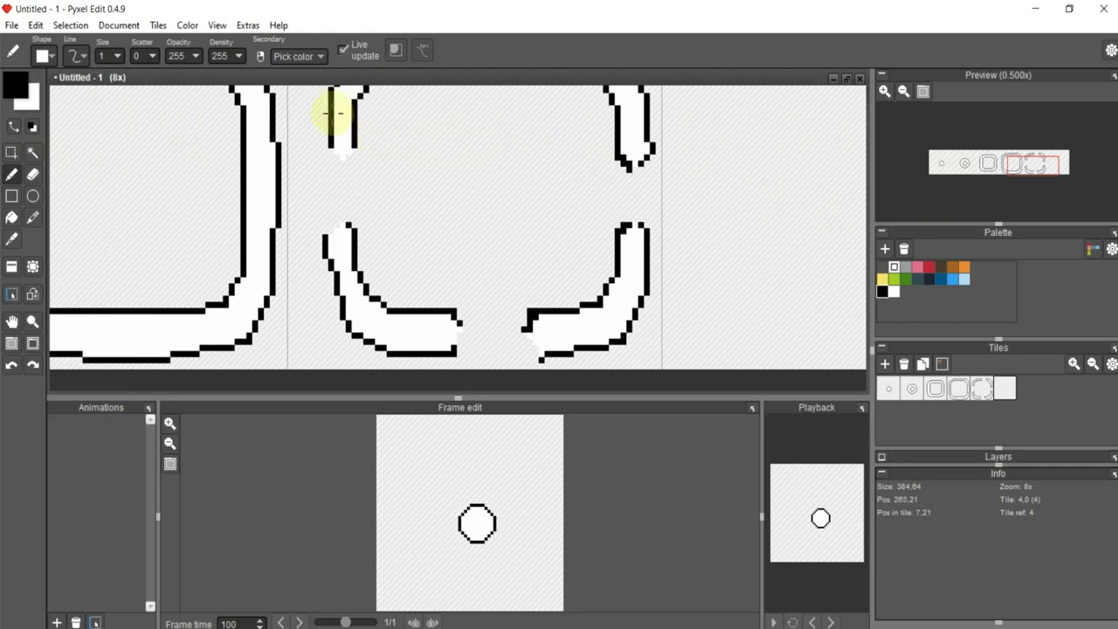
scroll(334, 113, "up", 5)
mouse_move(327, 230)
left_mouse_down()
mouse_move(357, 254)
mouse_move(397, 251)
left_mouse_up()
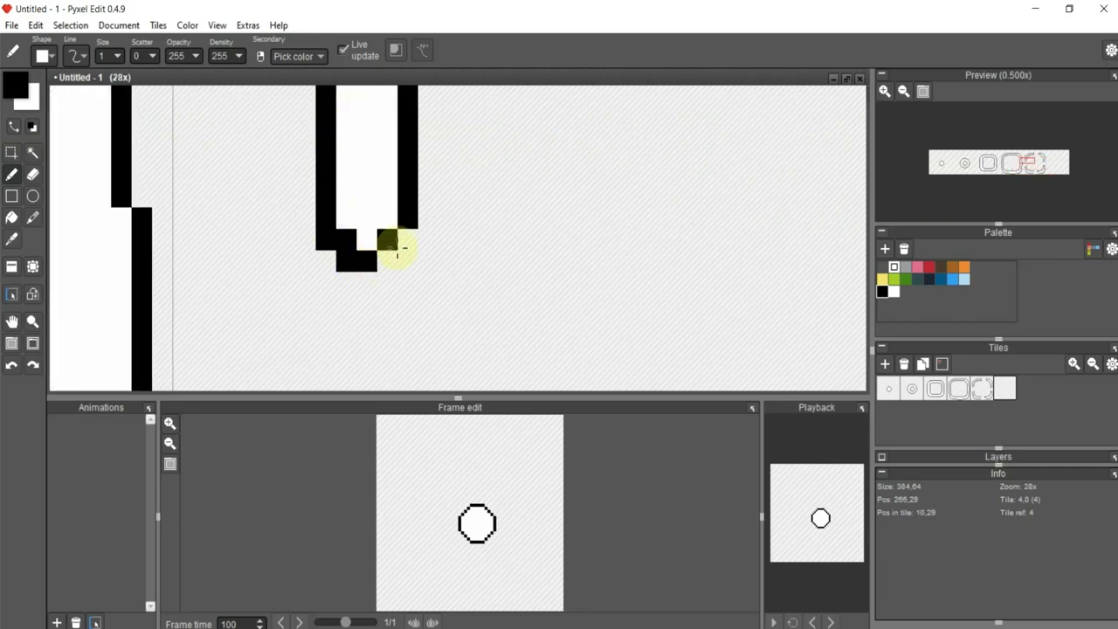
scroll(396, 251, "down", 2)
scroll(436, 256, "down", 2)
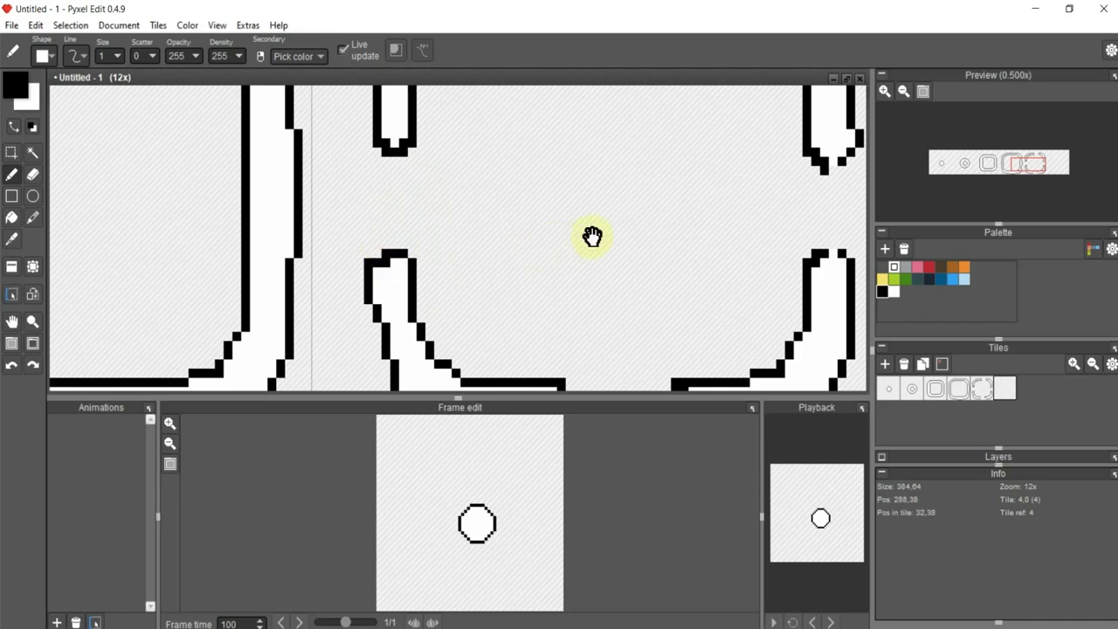
left_click_drag(594, 237, 472, 134)
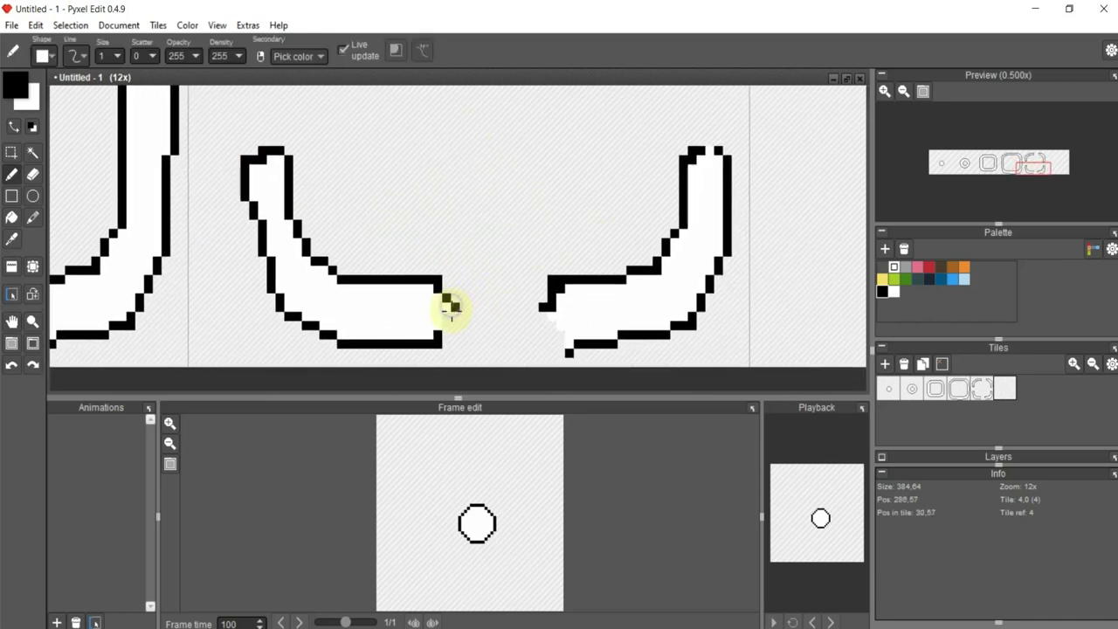
left_click_drag(548, 316, 566, 347)
left_click(544, 306)
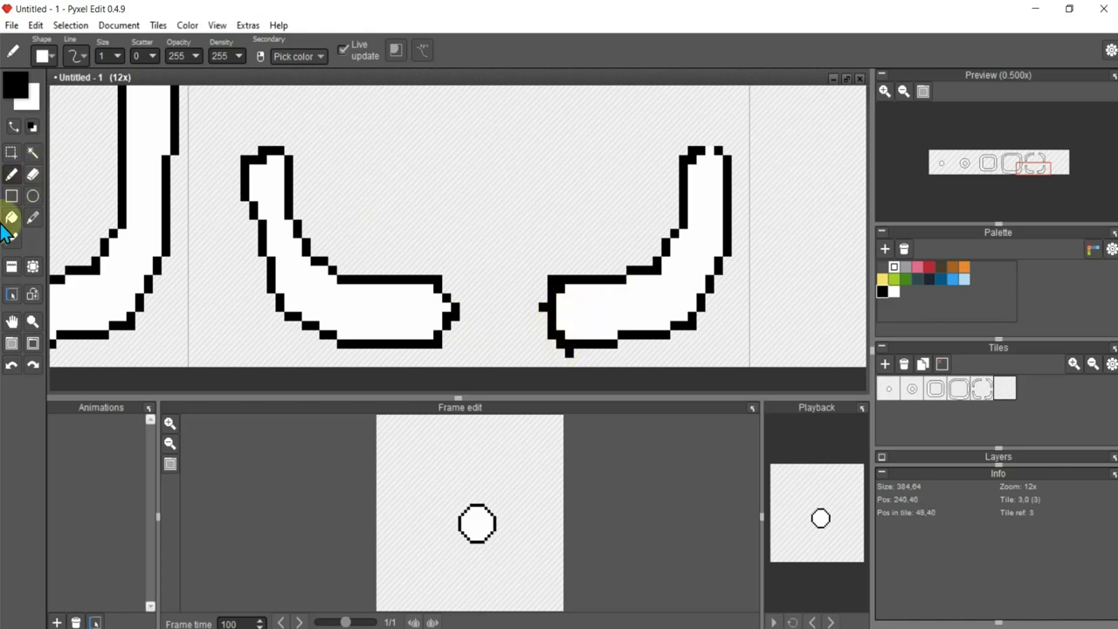
Erase stray corner pixels, cap the lower fragment's top, and add a black outline pixel.
left_click(34, 174)
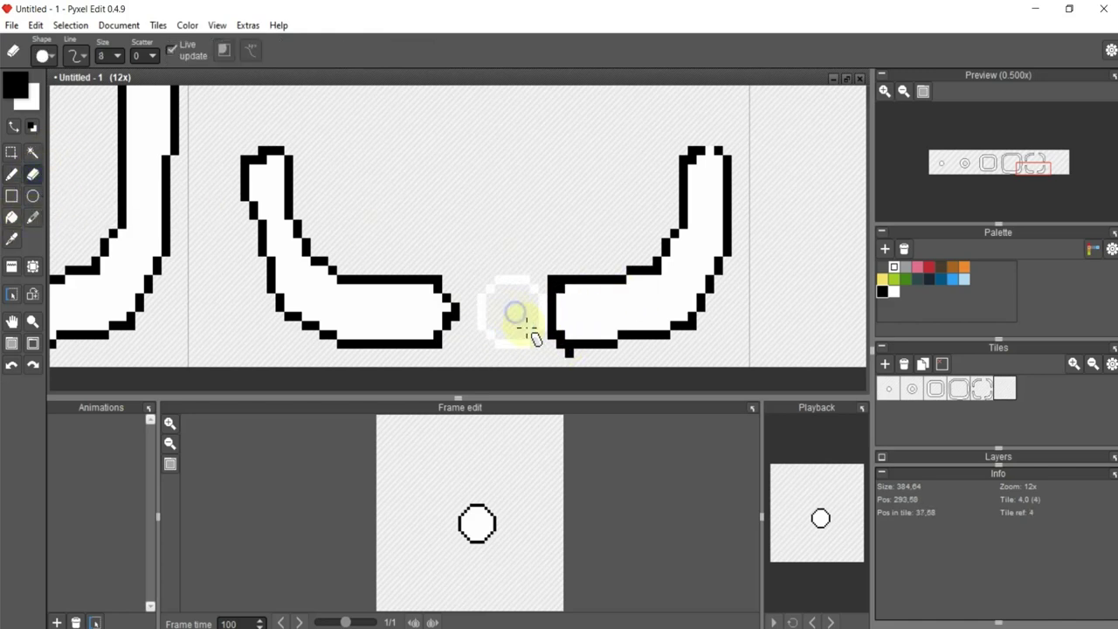
left_click_drag(550, 384, 551, 381)
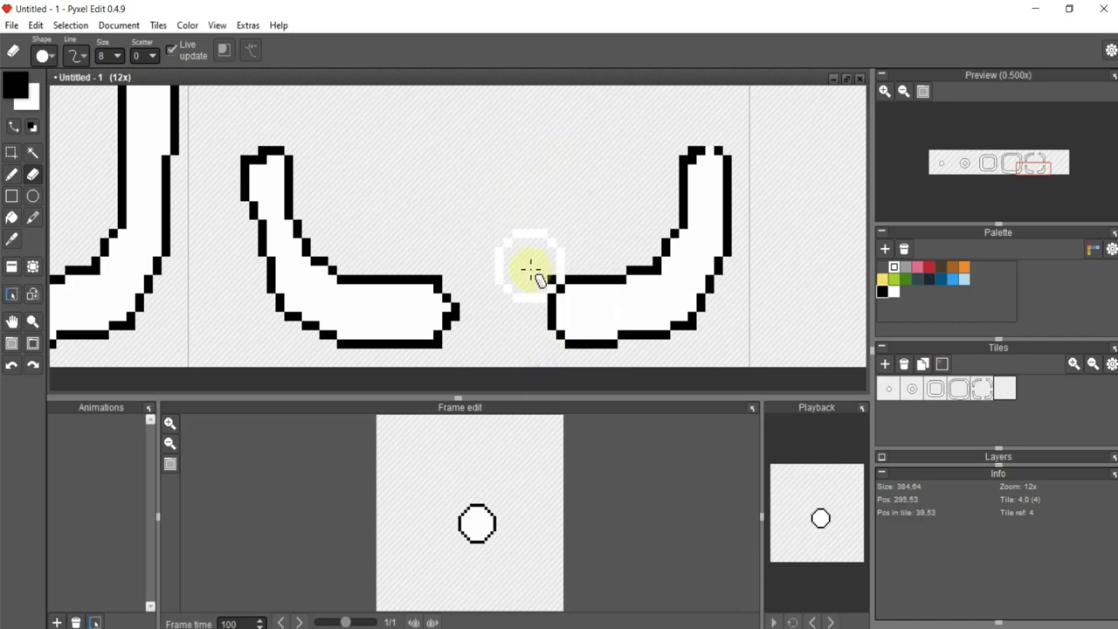
mouse_move(582, 150)
left_mouse_down()
mouse_move(444, 219)
mouse_move(534, 160)
left_mouse_up()
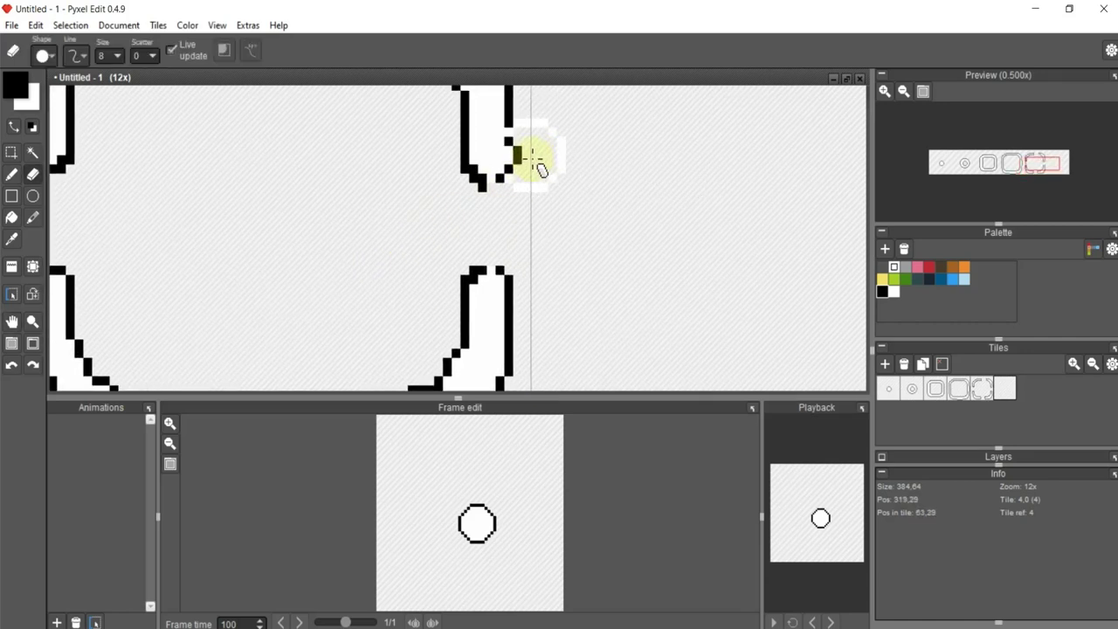
left_click(12, 174)
left_click_drag(479, 272, 494, 277)
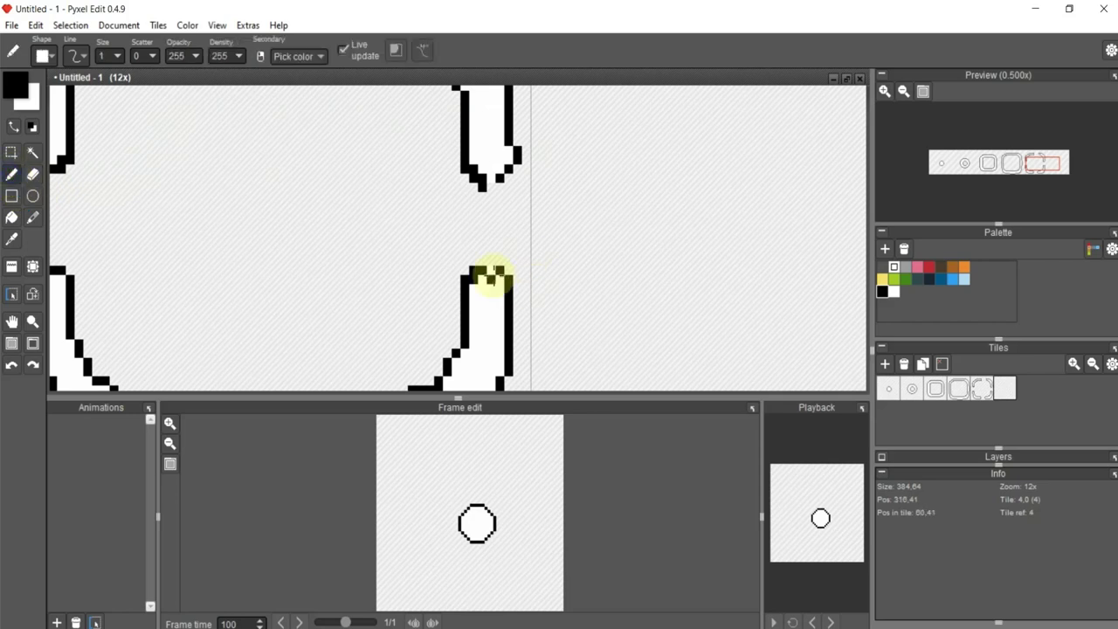
left_click(503, 176)
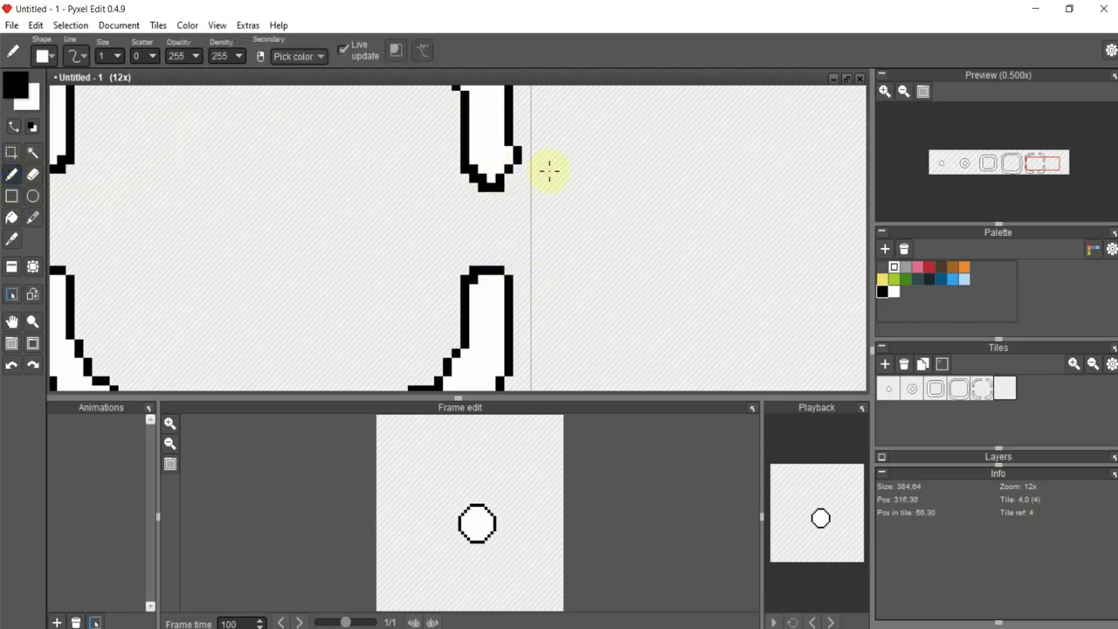
scroll(549, 171, "down", 3)
scroll(667, 287, "down", 3)
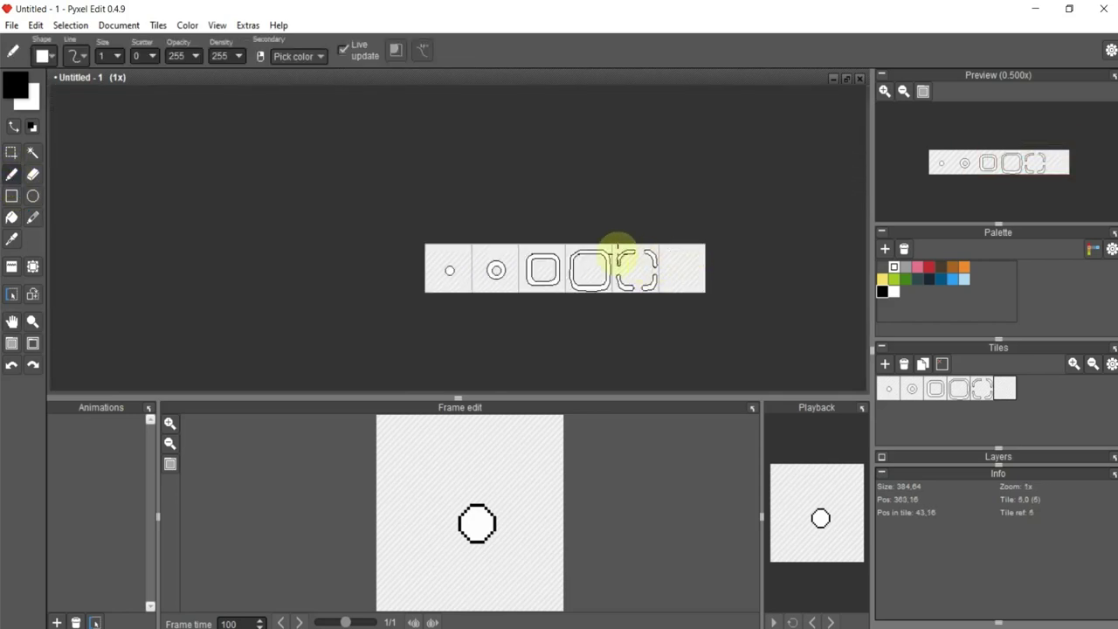
Select the whole 64×64 fifth tile with Rectangle Select.
key("h")
scroll(669, 279, "up", 2)
mouse_move(669, 279)
left_mouse_down()
mouse_move(612, 240)
mouse_move(498, 229)
left_mouse_up()
key("b")
scroll(361, 205, "up", 3)
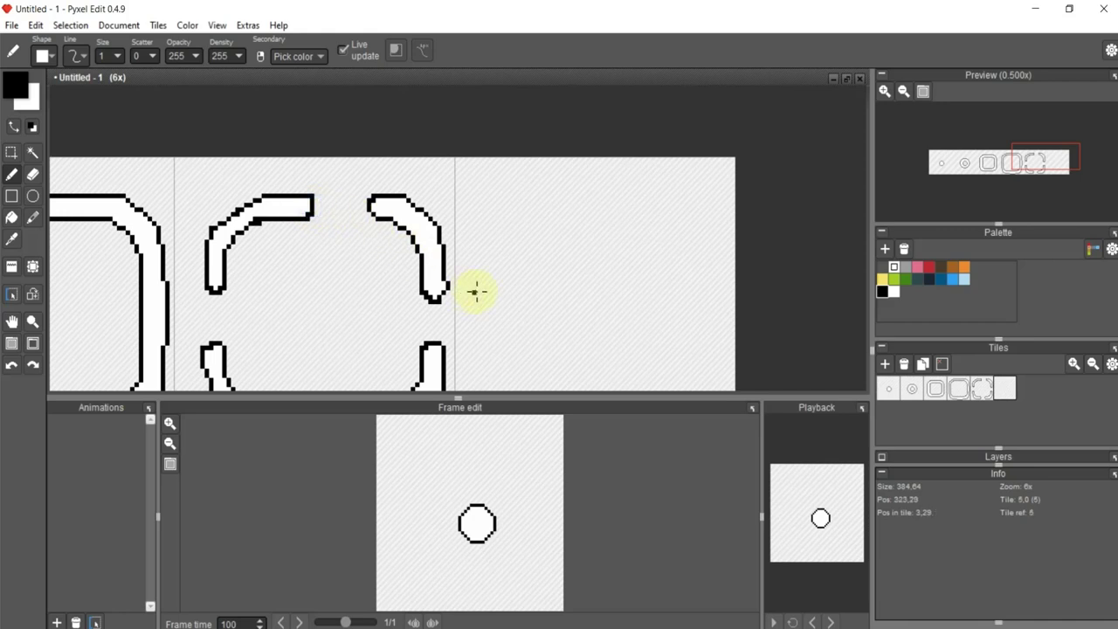
scroll(580, 263, "down", 1)
scroll(584, 250, "down", 1)
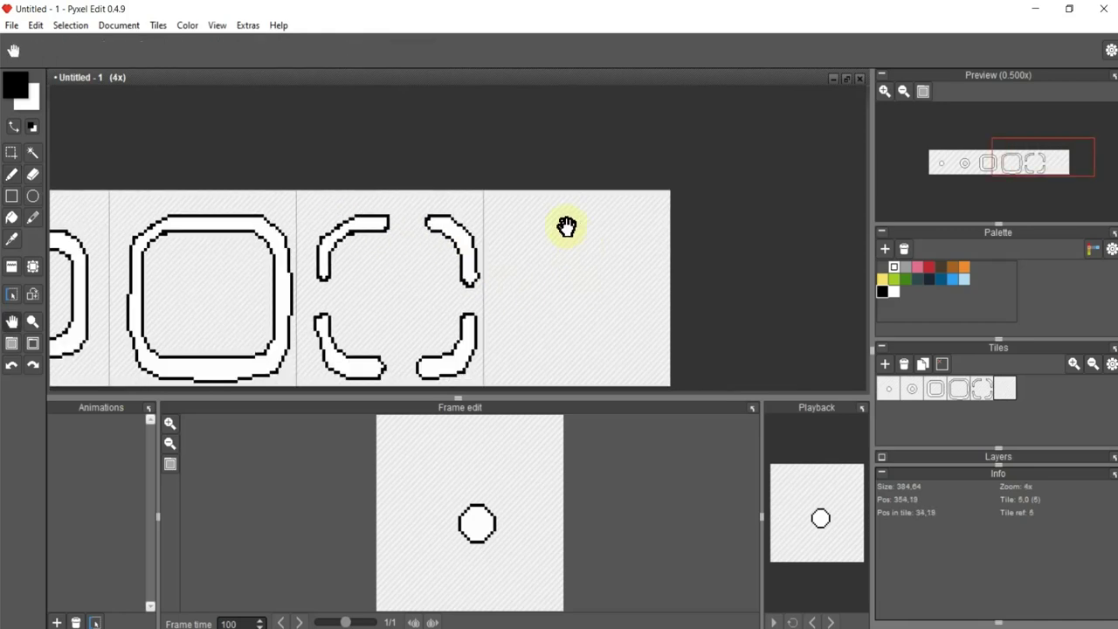
left_click_drag(567, 229, 467, 202)
left_click(12, 154)
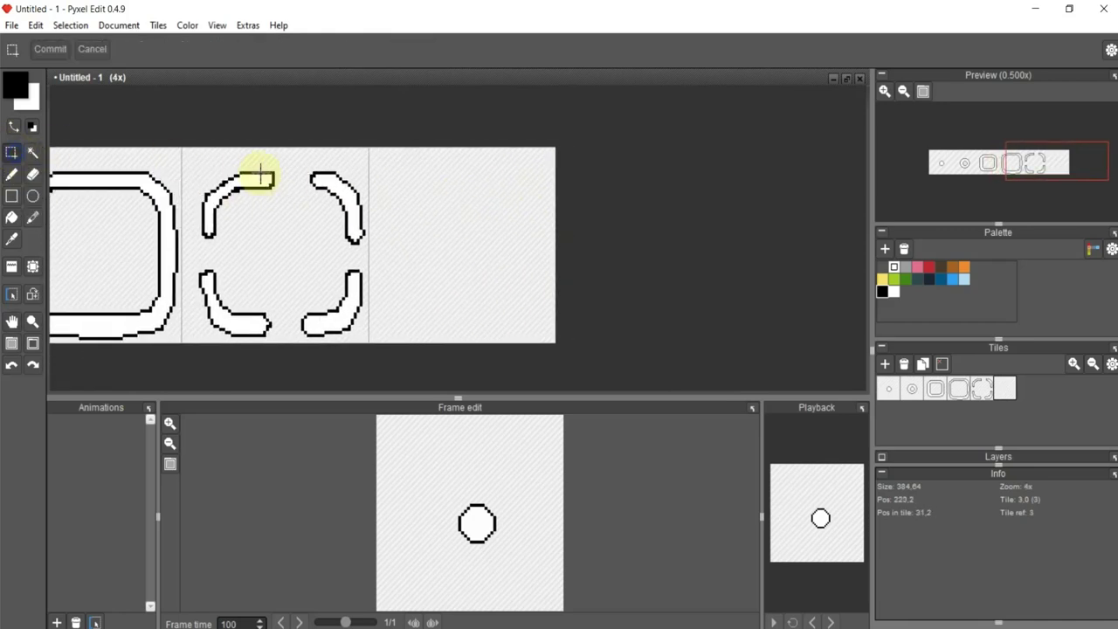
left_click_drag(182, 148, 367, 341)
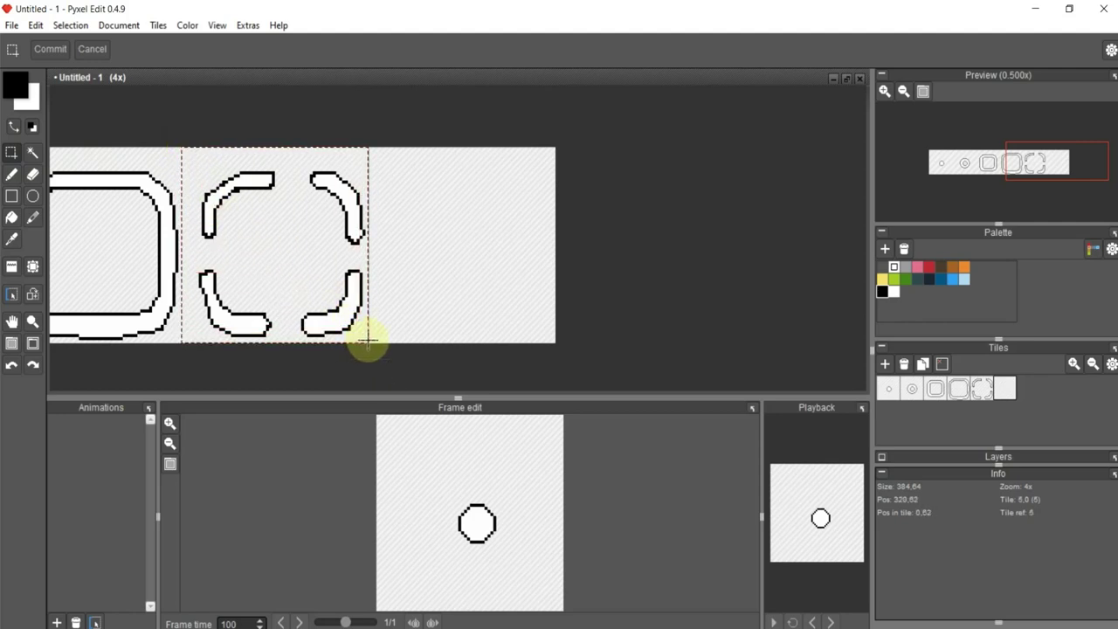
Copy the four arcs into the empty sixth tile and commit them in place.
mouse_move(353, 262)
left_mouse_down()
mouse_move(402, 270)
mouse_move(487, 258)
left_mouse_up()
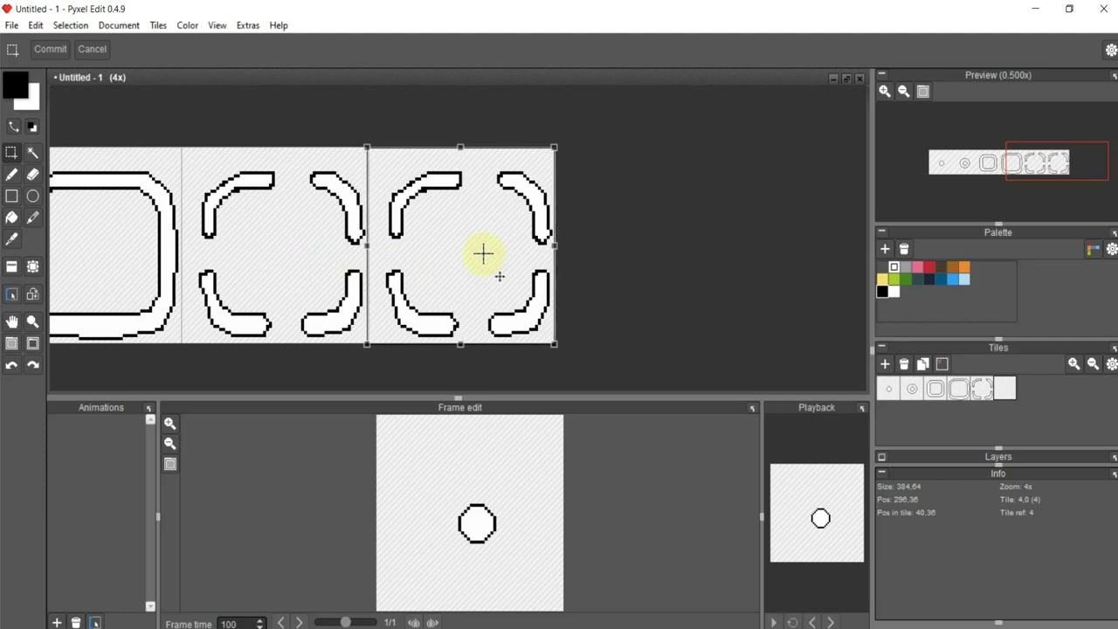
left_click(581, 224)
scroll(429, 219, "up", 2)
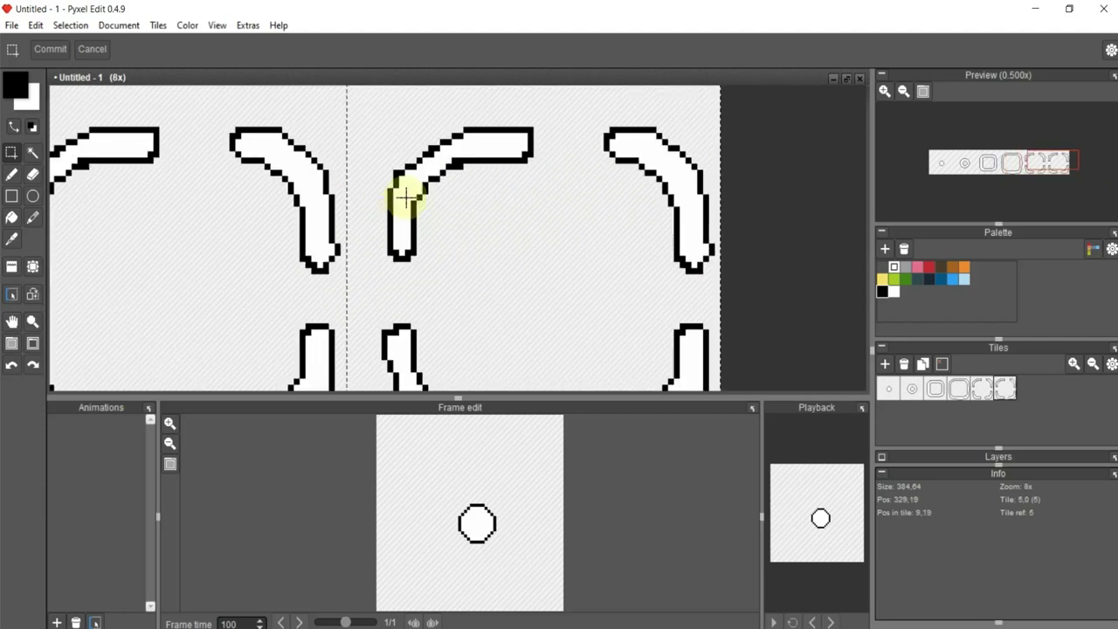
scroll(399, 197, "up", 3)
scroll(575, 231, "down", 2)
left_click_drag(579, 228, 405, 265)
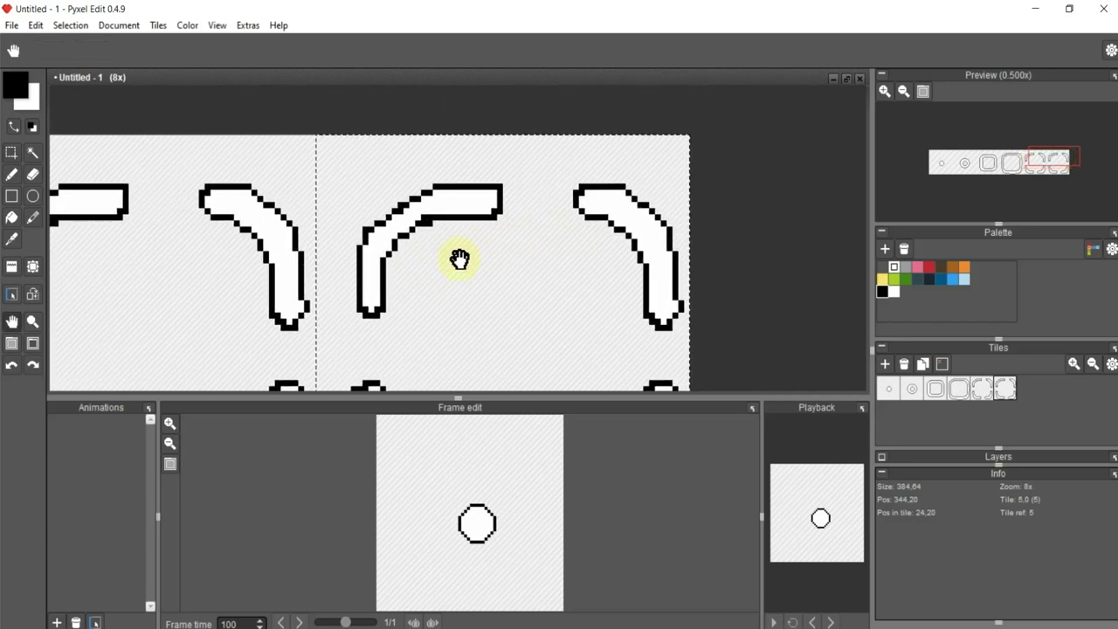
Draw a black line up the sixth-tile arc's left leg with the Pencil.
left_click(12, 174)
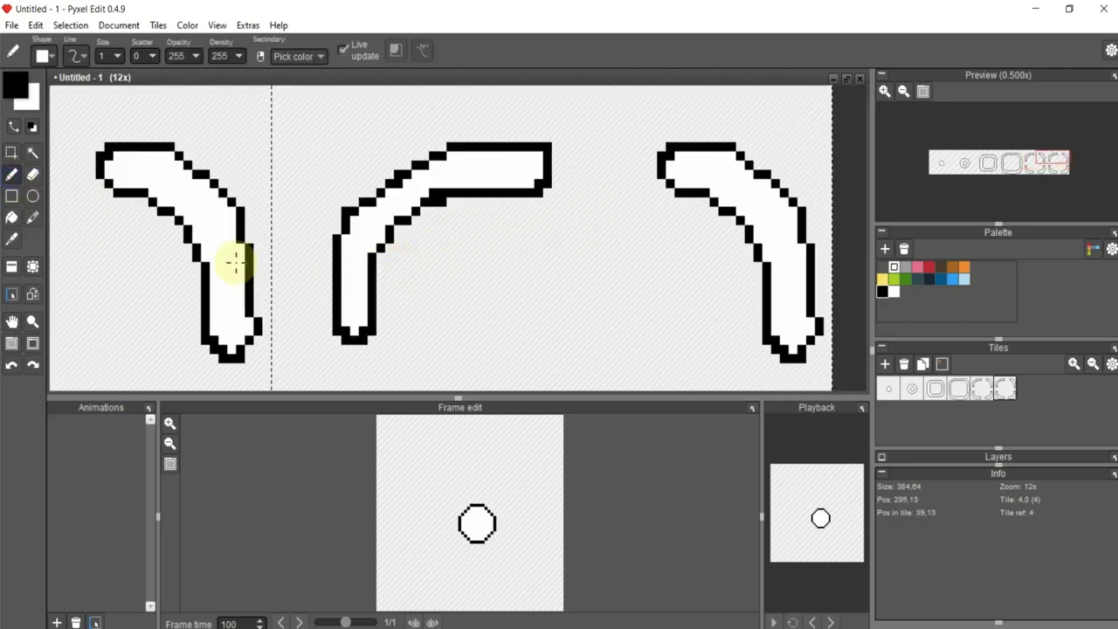
left_click(358, 339)
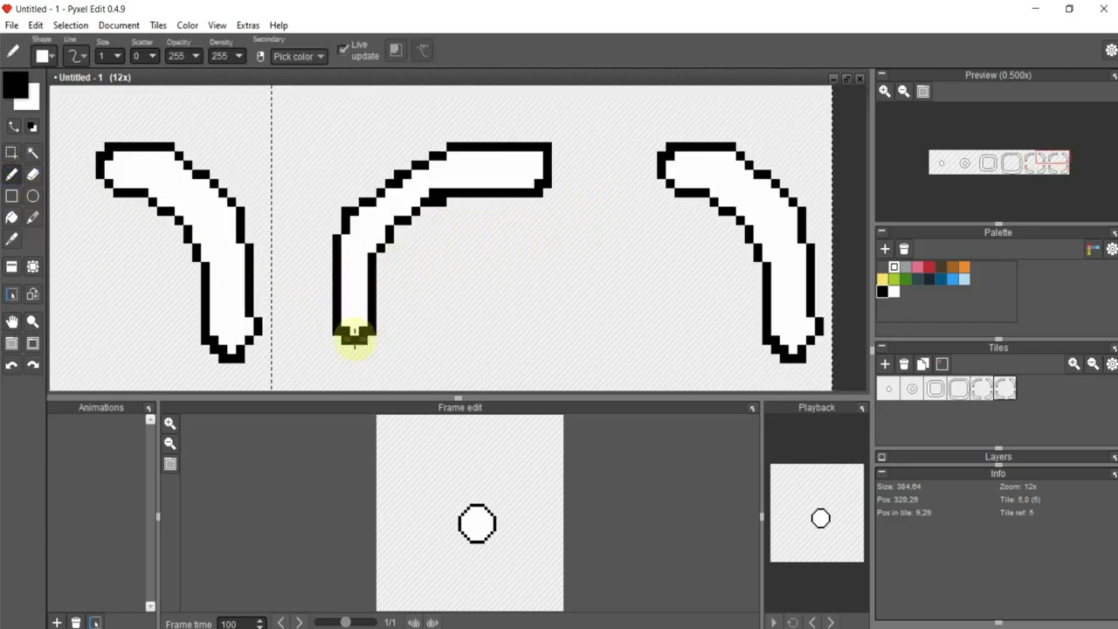
left_click_drag(354, 334, 360, 243)
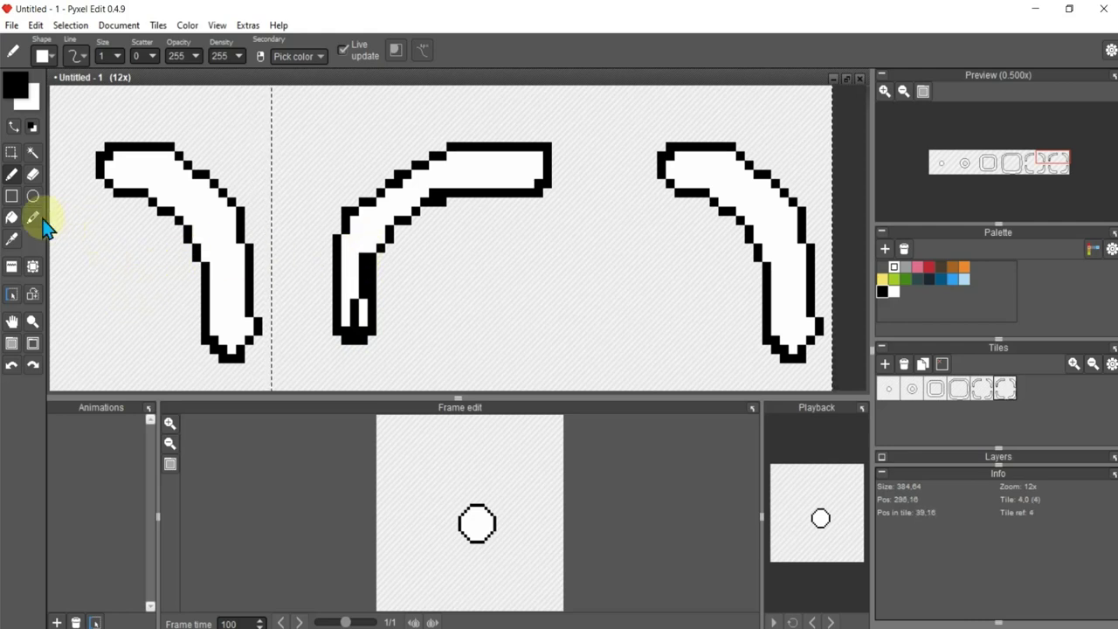
Erase the inner black outlines of the upper arcs, including the top-right one.
left_click(32, 174)
left_click_drag(367, 347, 404, 325)
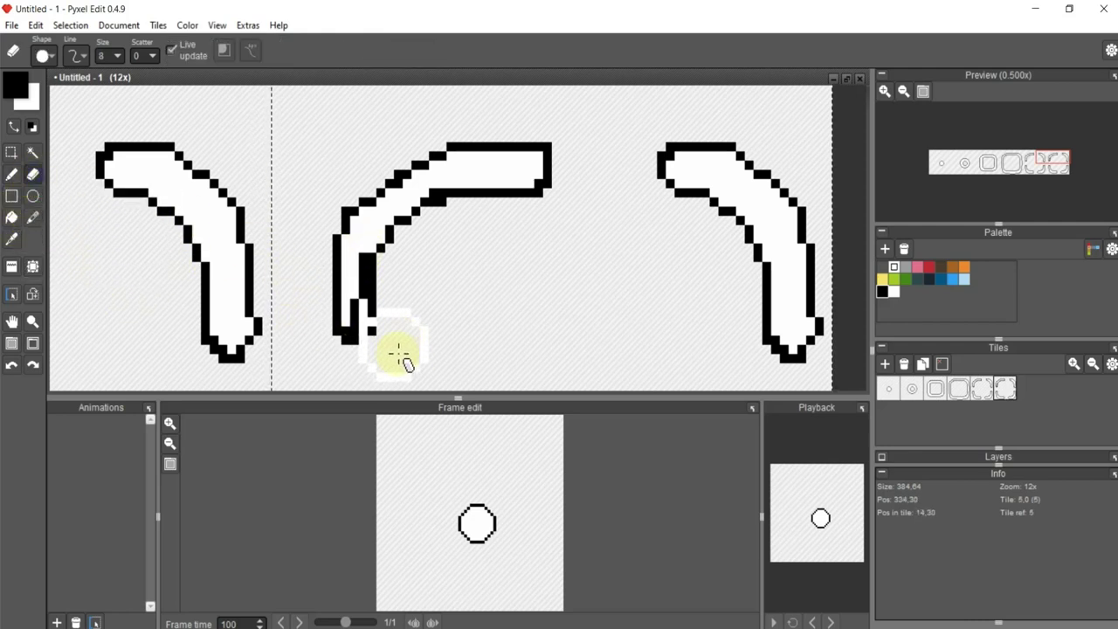
mouse_move(413, 286)
left_mouse_down()
mouse_move(409, 261)
mouse_move(507, 225)
left_mouse_up()
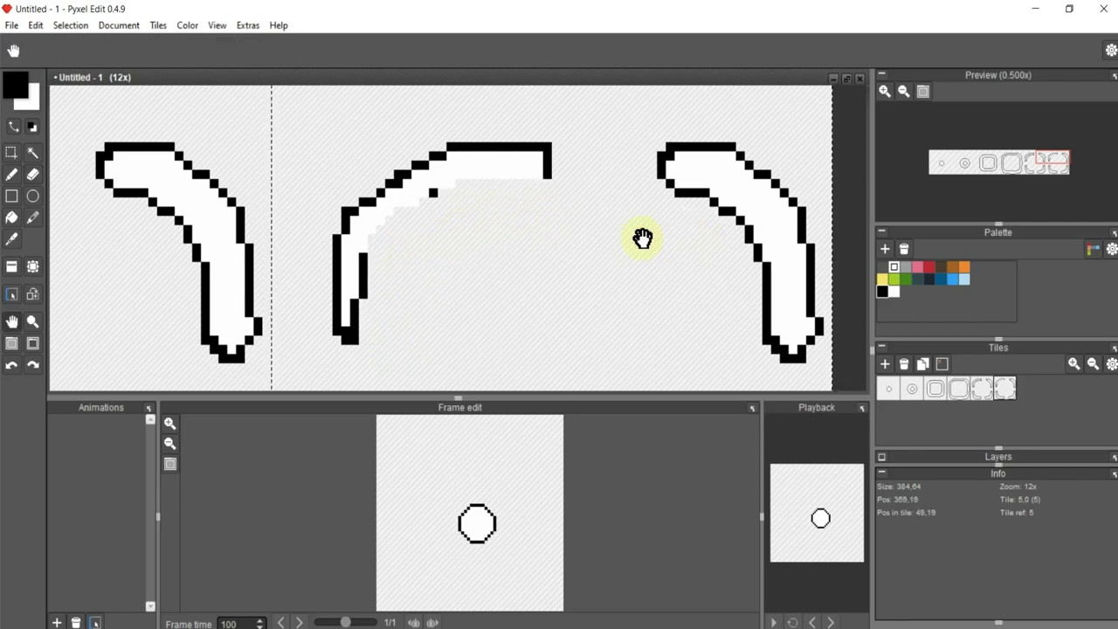
mouse_move(641, 237)
left_mouse_down()
mouse_move(420, 180)
mouse_move(483, 234)
left_mouse_up()
Erase the lower arcs' inner outlines, undoing the last eraser stroke.
scroll(489, 305, "down", 1)
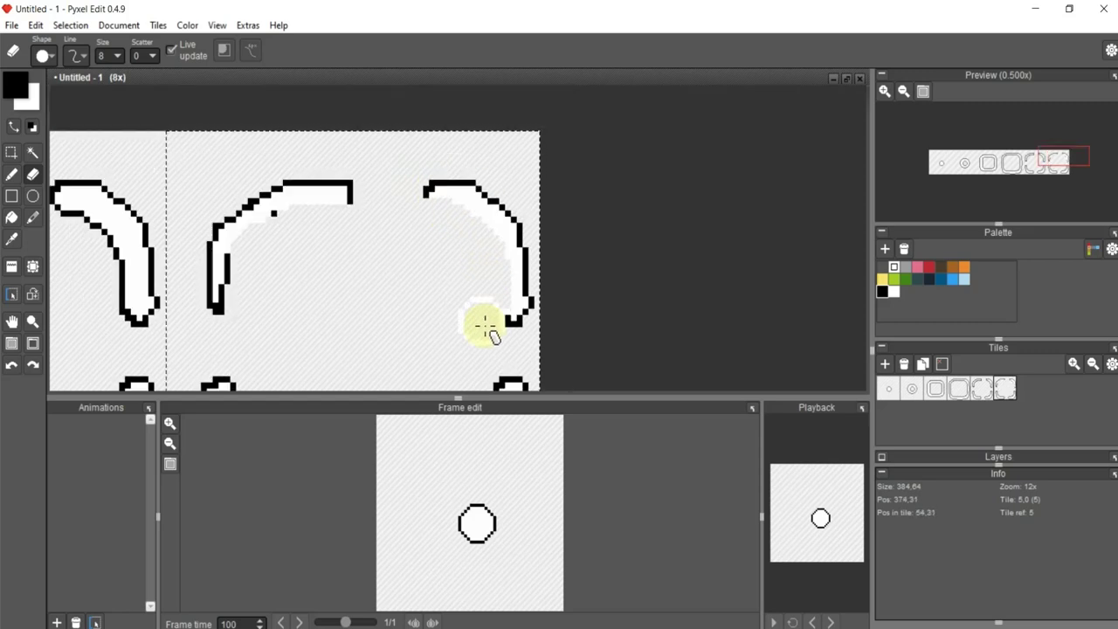
left_click_drag(486, 324, 457, 187)
mouse_move(477, 268)
left_mouse_down()
mouse_move(460, 315)
mouse_move(417, 331)
left_mouse_up()
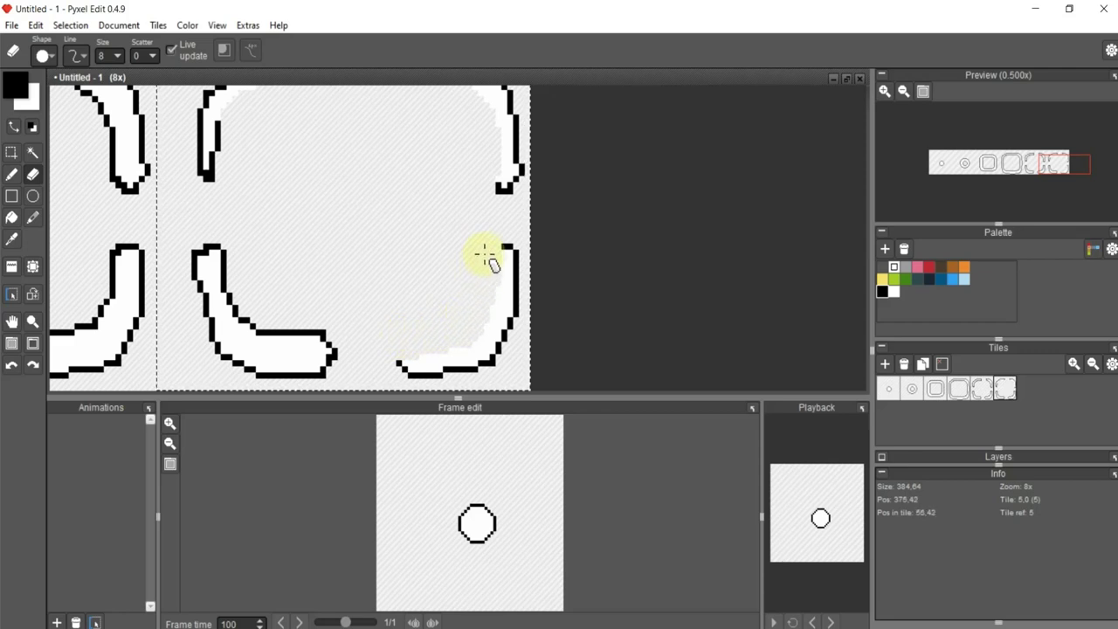
mouse_move(262, 266)
left_mouse_down()
mouse_move(236, 242)
mouse_move(242, 288)
mouse_move(283, 341)
mouse_move(314, 341)
mouse_move(236, 262)
mouse_move(268, 324)
mouse_move(313, 339)
left_mouse_up()
key("ctrl+z")
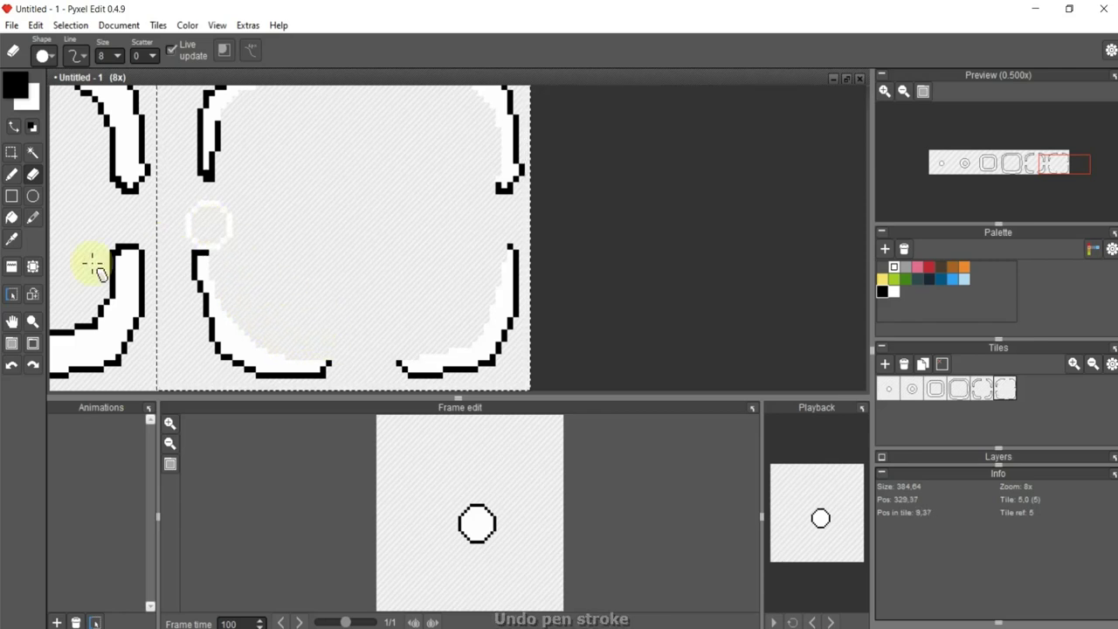
Draw new inner outlines along the arcs and clean stray pixels off the right arc.
left_click(11, 173)
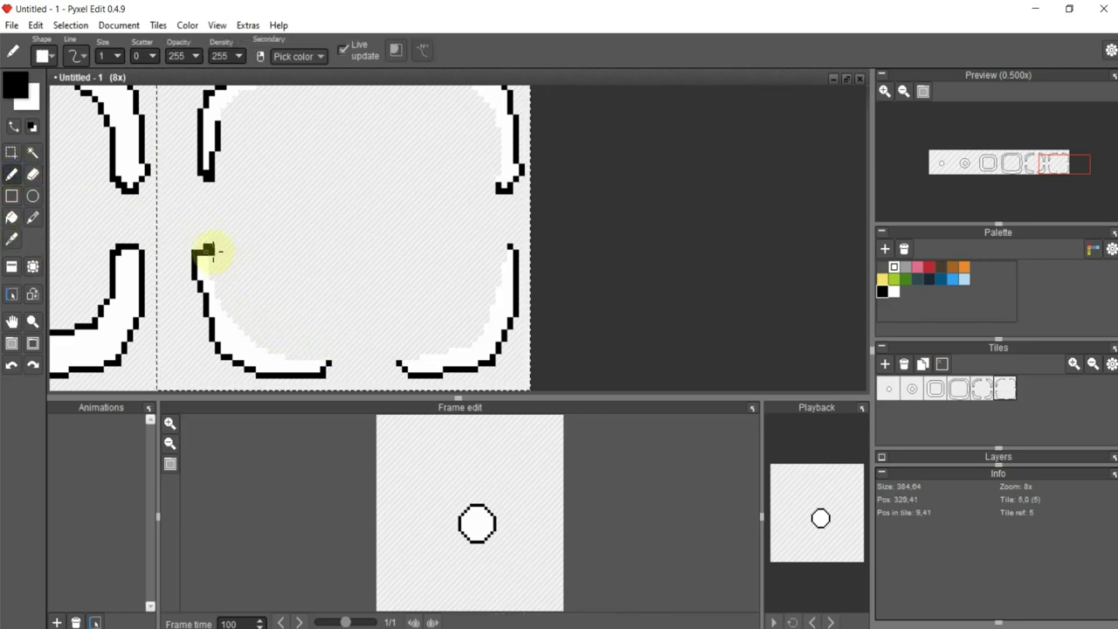
left_click_drag(212, 251, 213, 277)
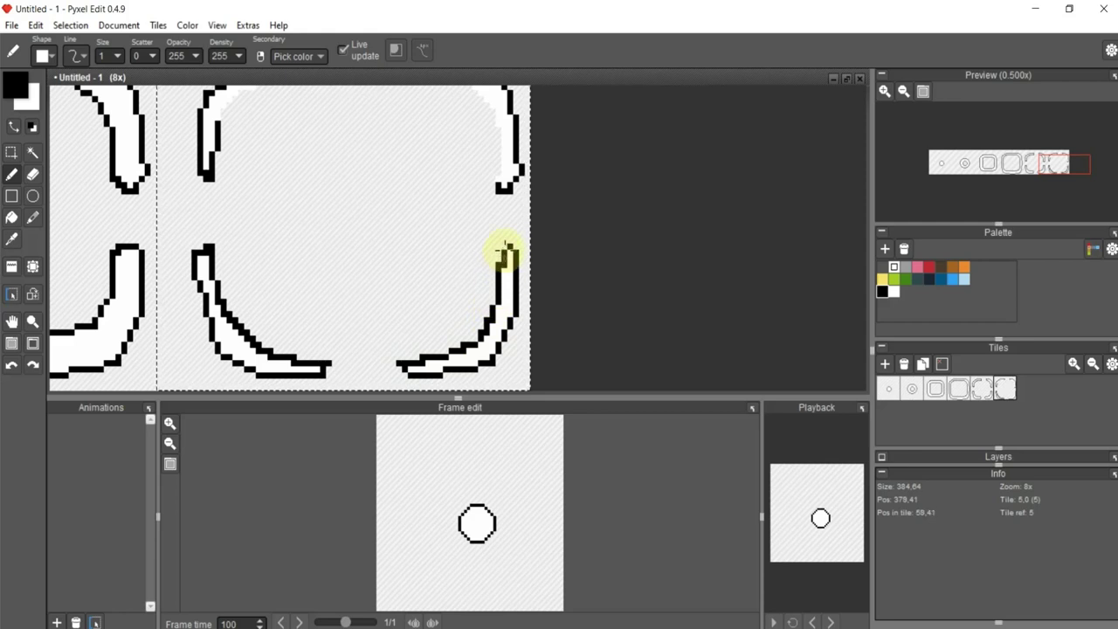
left_click_drag(480, 229, 362, 203)
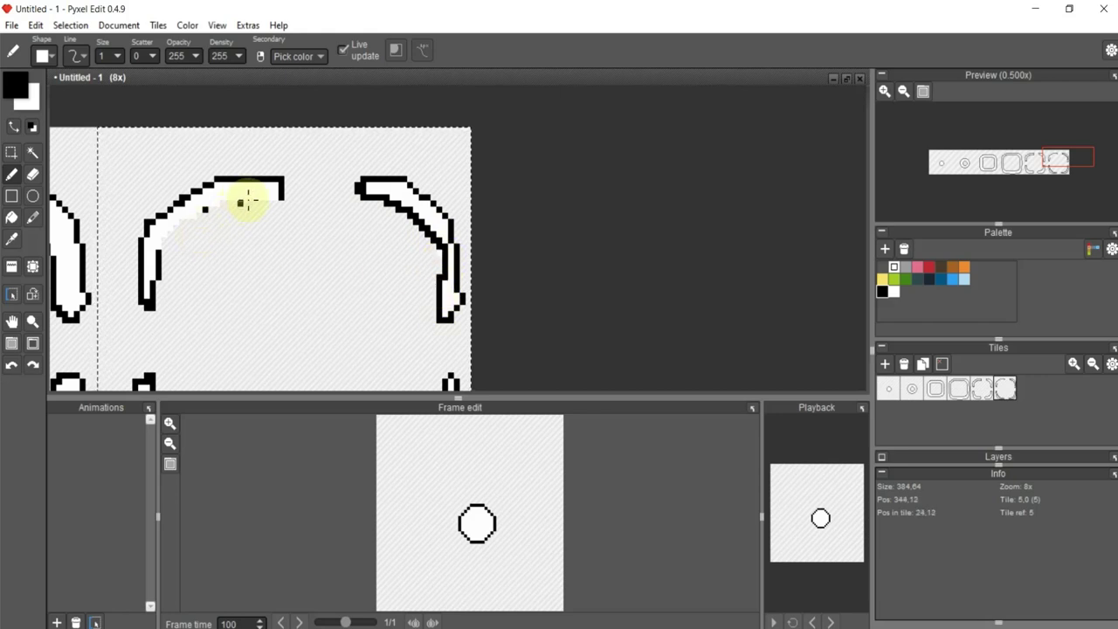
left_click_drag(282, 200, 239, 198)
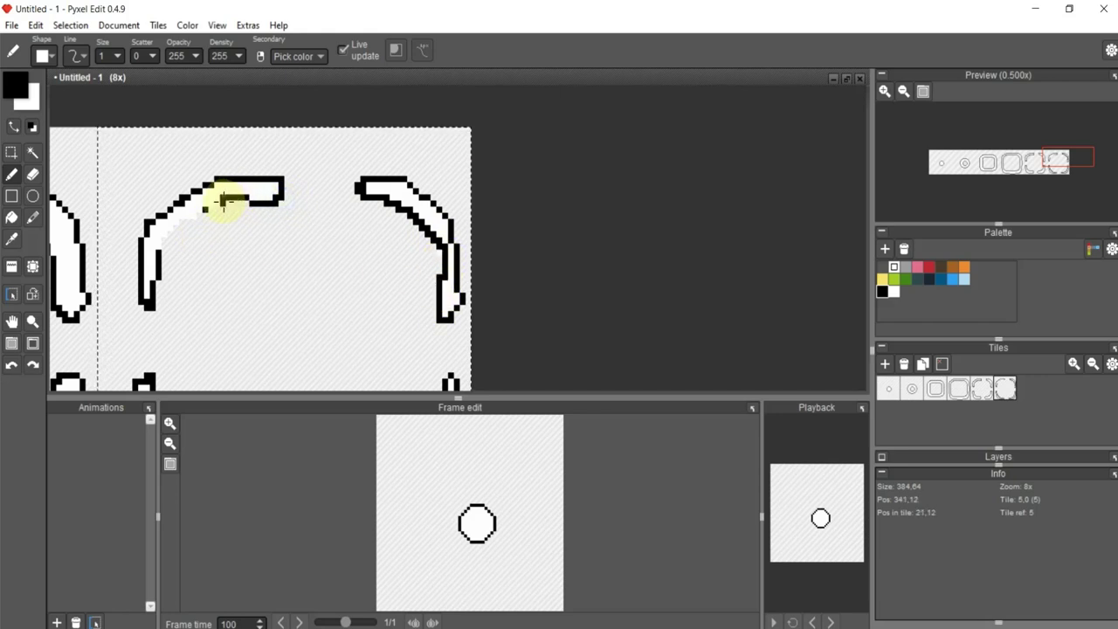
left_click_drag(181, 218, 160, 238)
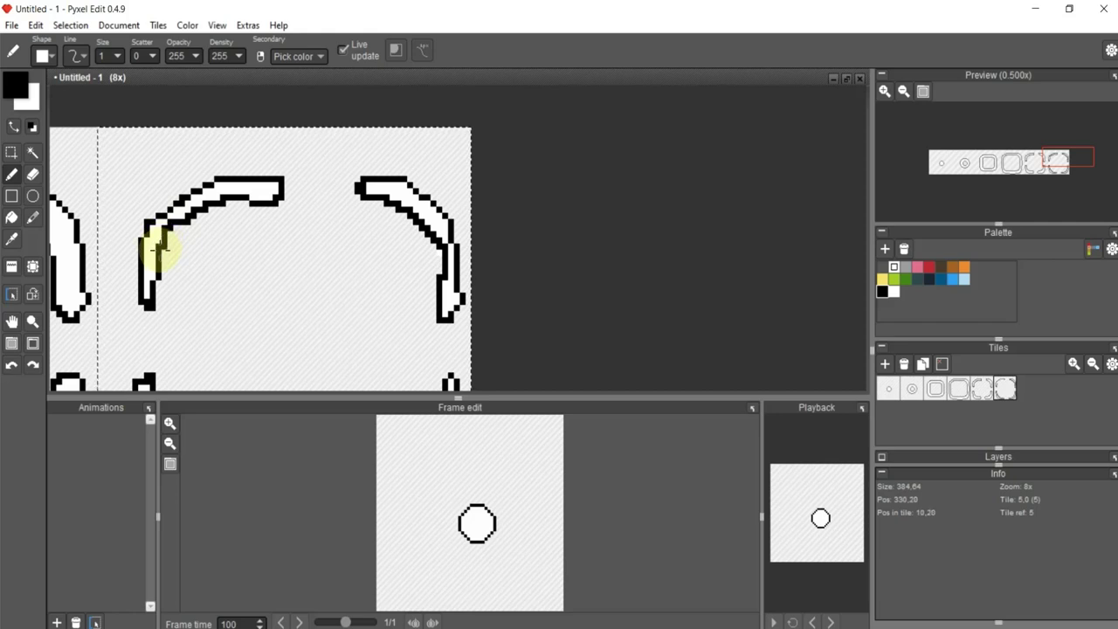
left_click(32, 174)
mouse_move(422, 224)
left_mouse_down()
mouse_move(325, 192)
mouse_move(405, 257)
mouse_move(338, 187)
mouse_move(419, 307)
mouse_move(387, 320)
mouse_move(418, 253)
left_mouse_up()
scroll(361, 312, "down", 1)
scroll(367, 221, "down", 3)
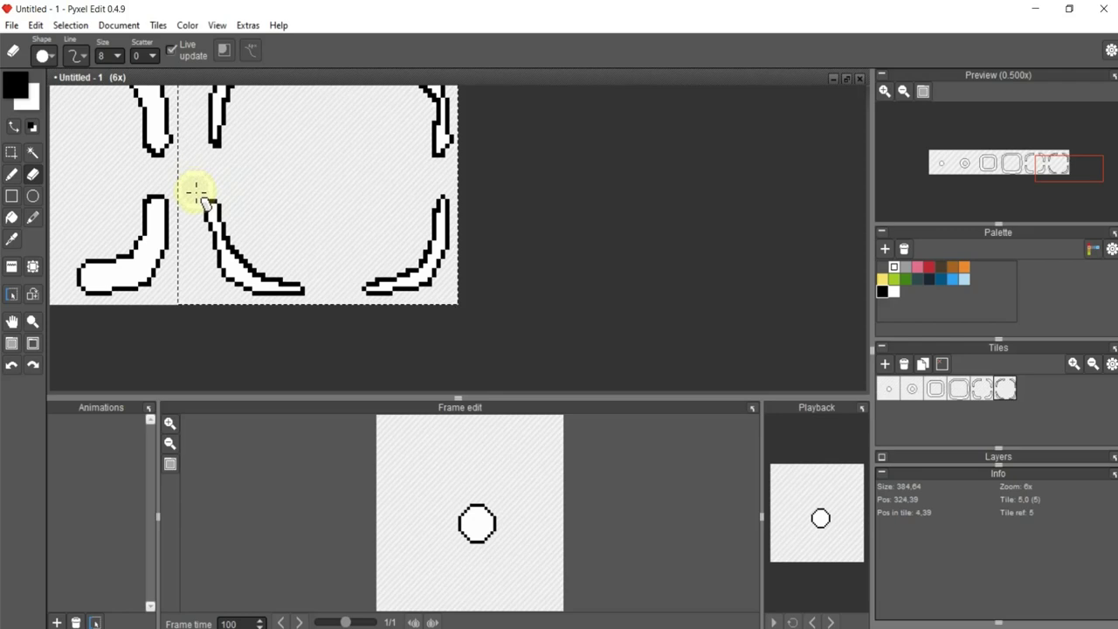
Create 'Animation 1' and lengthen it to span all six tiles.
scroll(320, 169, "down", 2)
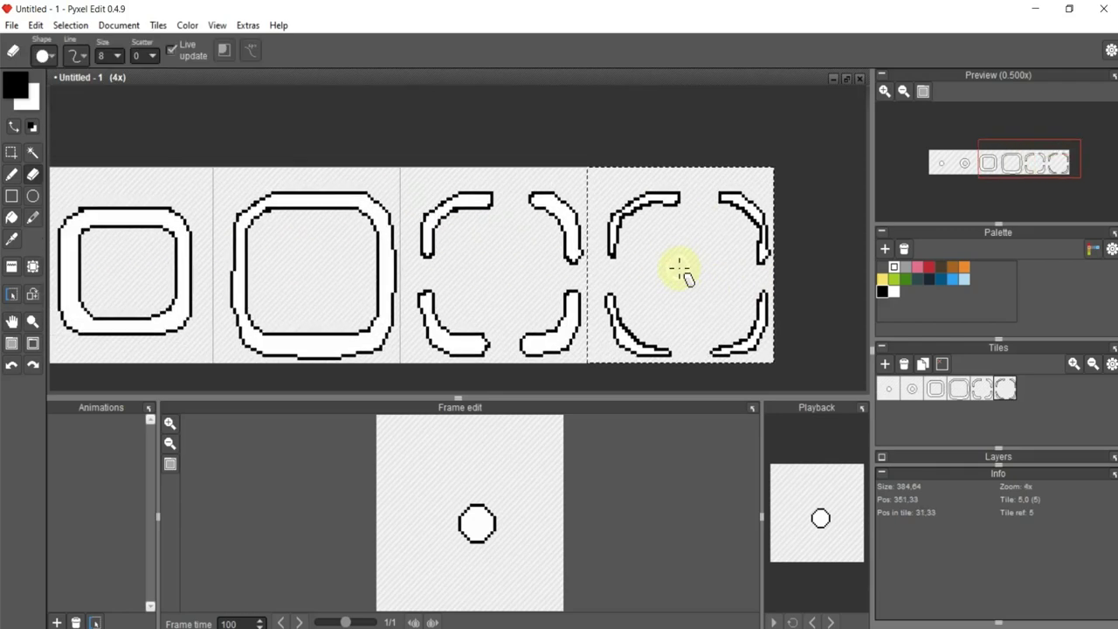
scroll(679, 271, "down", 2)
left_click_drag(158, 449, 296, 448)
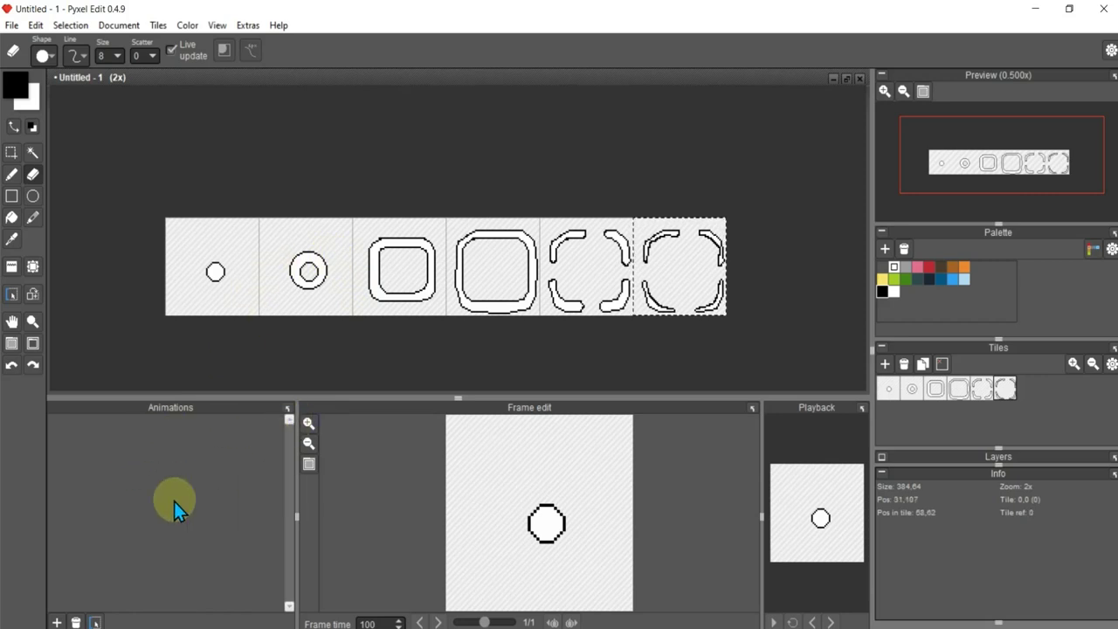
left_click(56, 622)
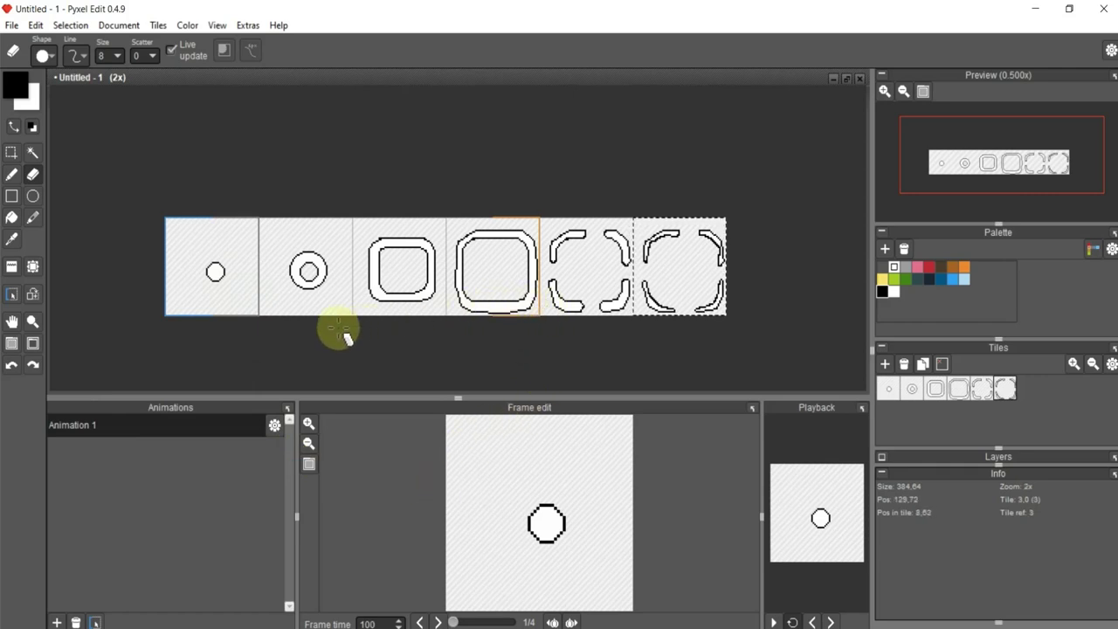
left_click(275, 426)
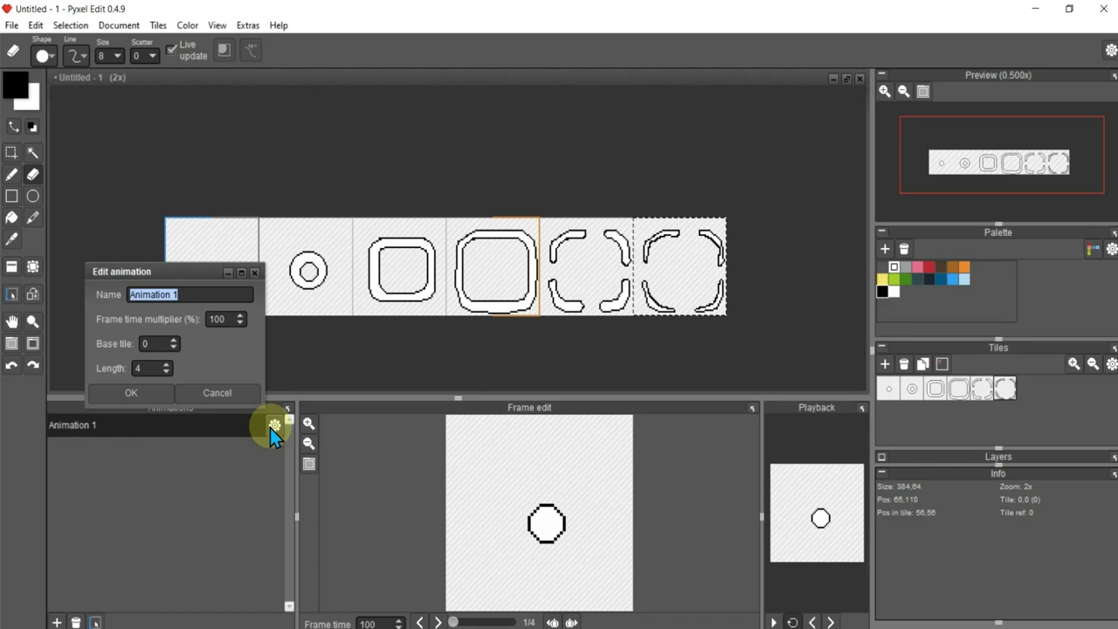
left_click(167, 365)
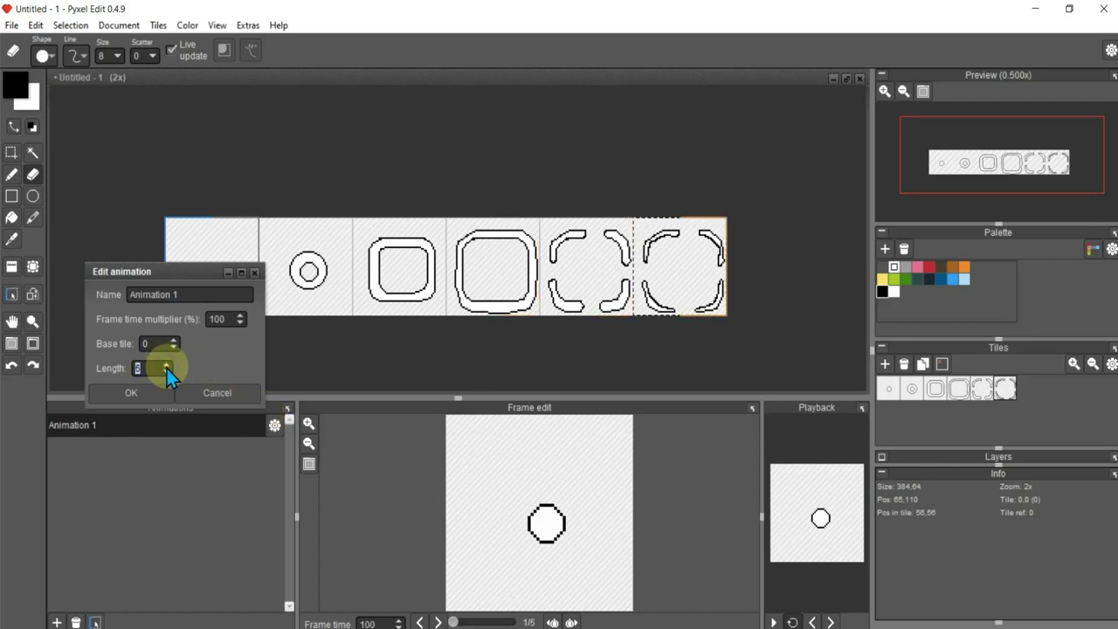
left_click(131, 392)
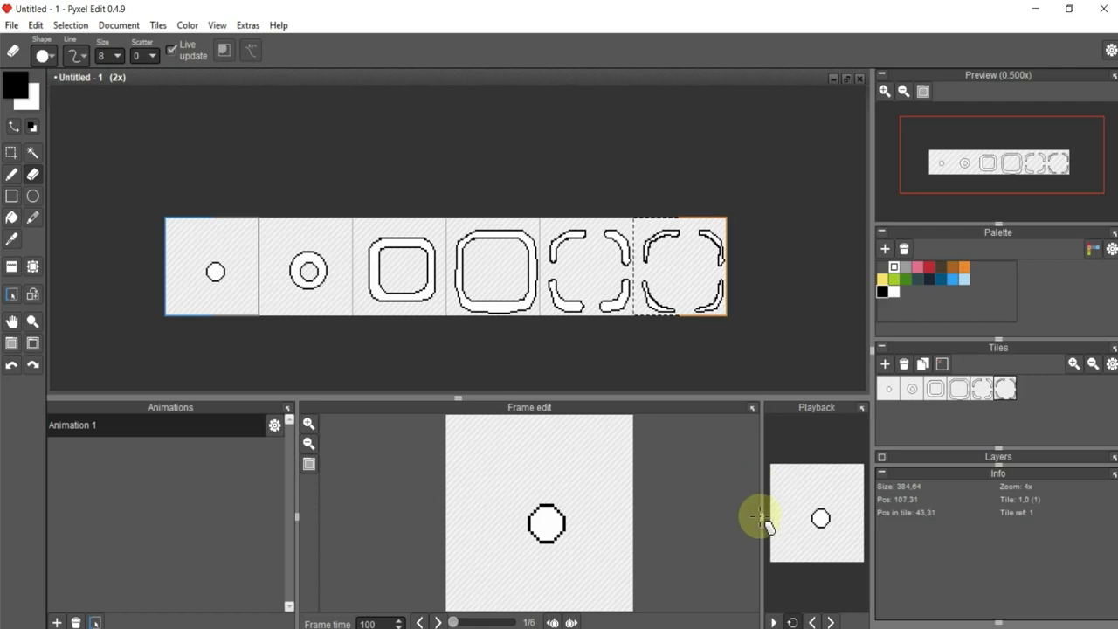
Play and stop the animation preview, then bring up the save dialog.
left_click_drag(764, 519, 624, 519)
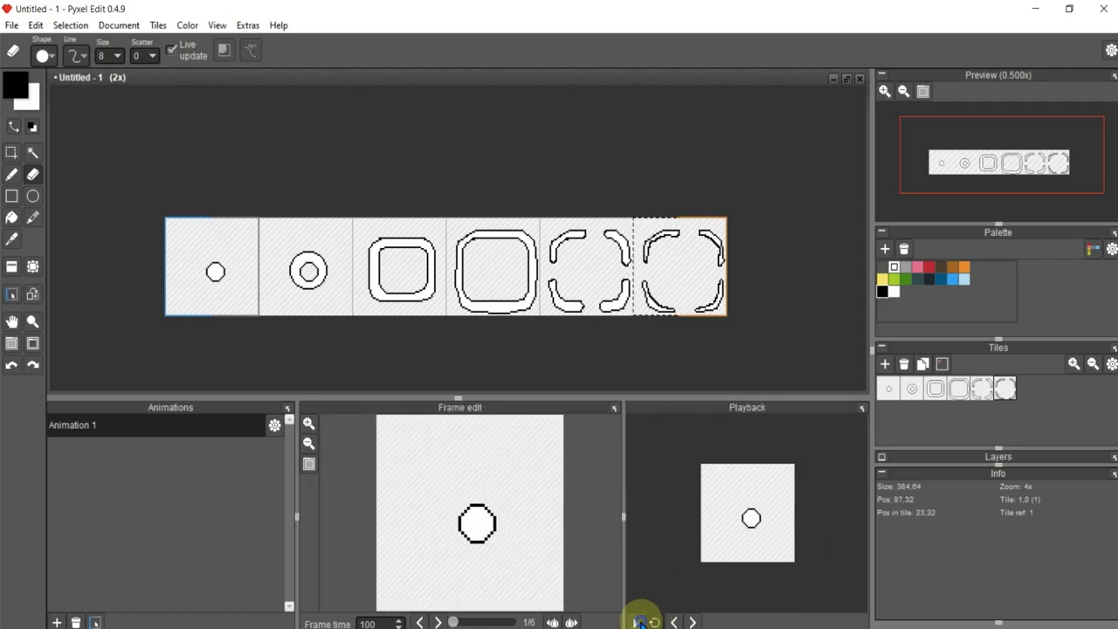
left_click(636, 622)
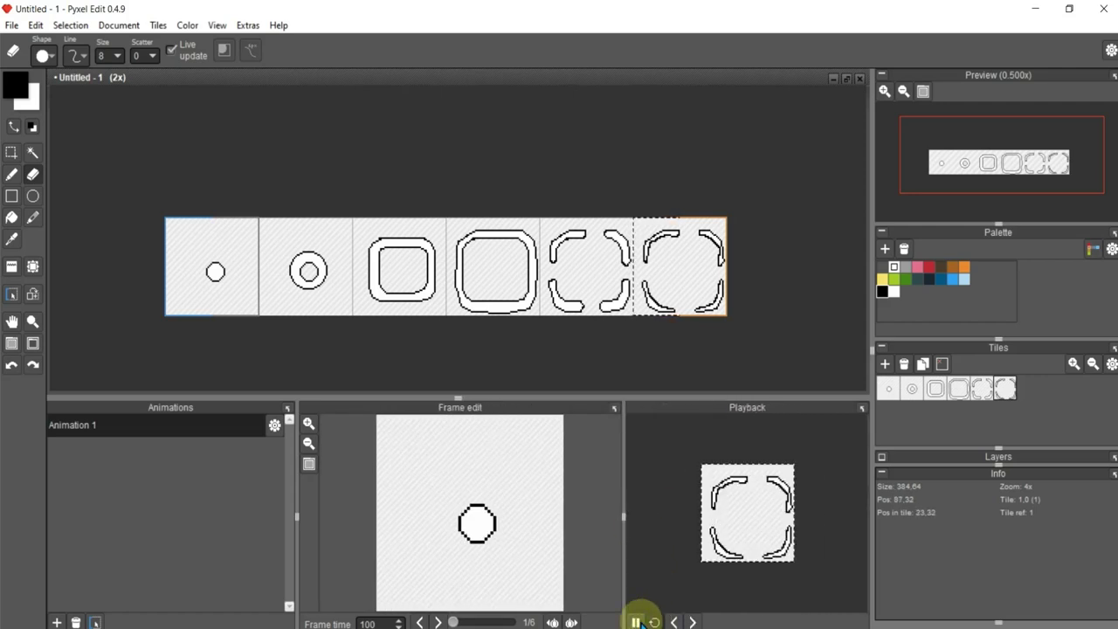
left_click(636, 622)
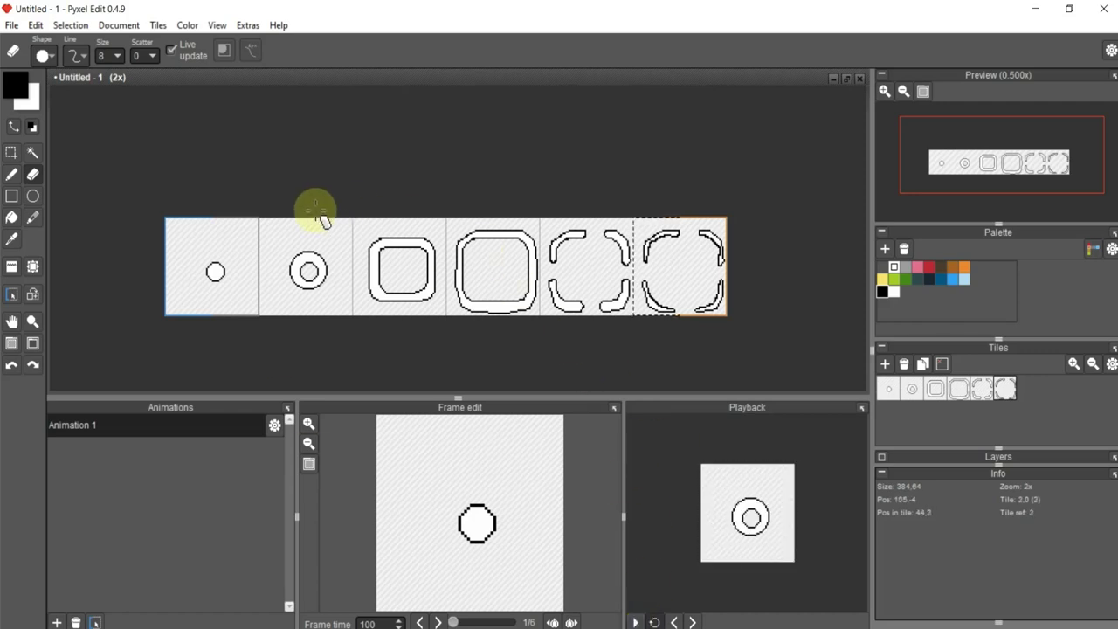
key("ctrl+s")
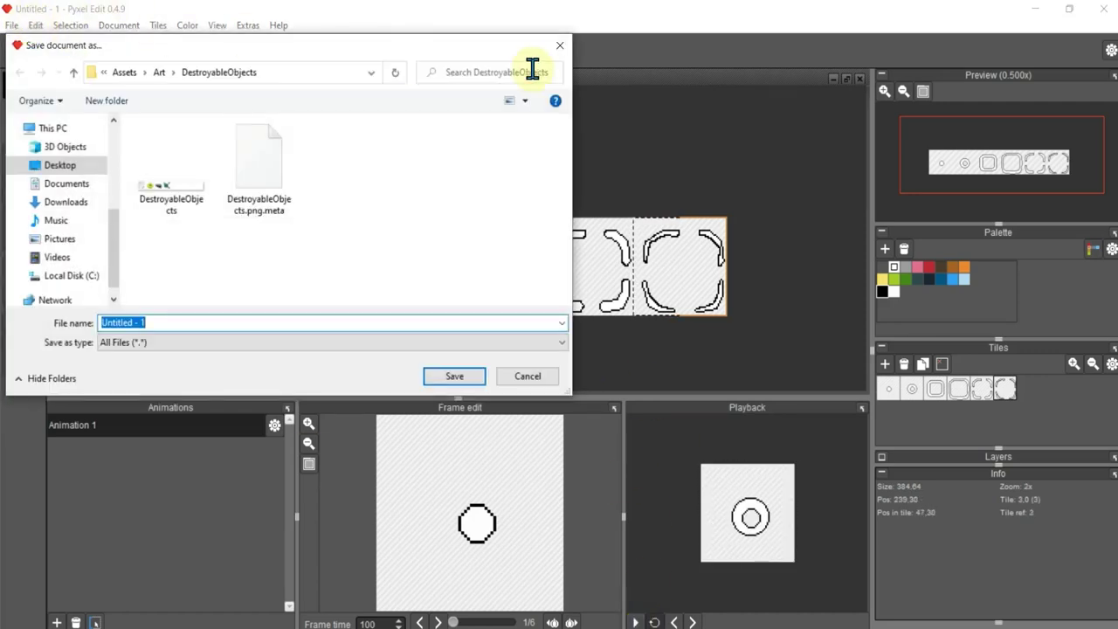
Save the document as Impact.pyxel in Scam Token Destroyer's Art Originals folder.
left_click(561, 46)
left_click(12, 25)
mouse_move(38, 155)
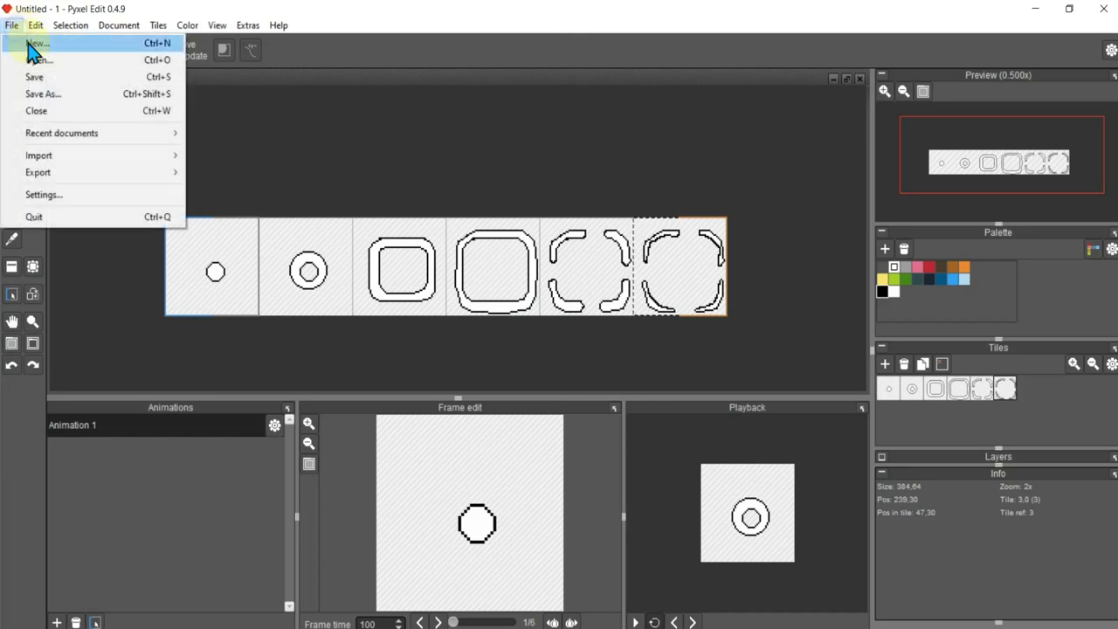
left_click(42, 78)
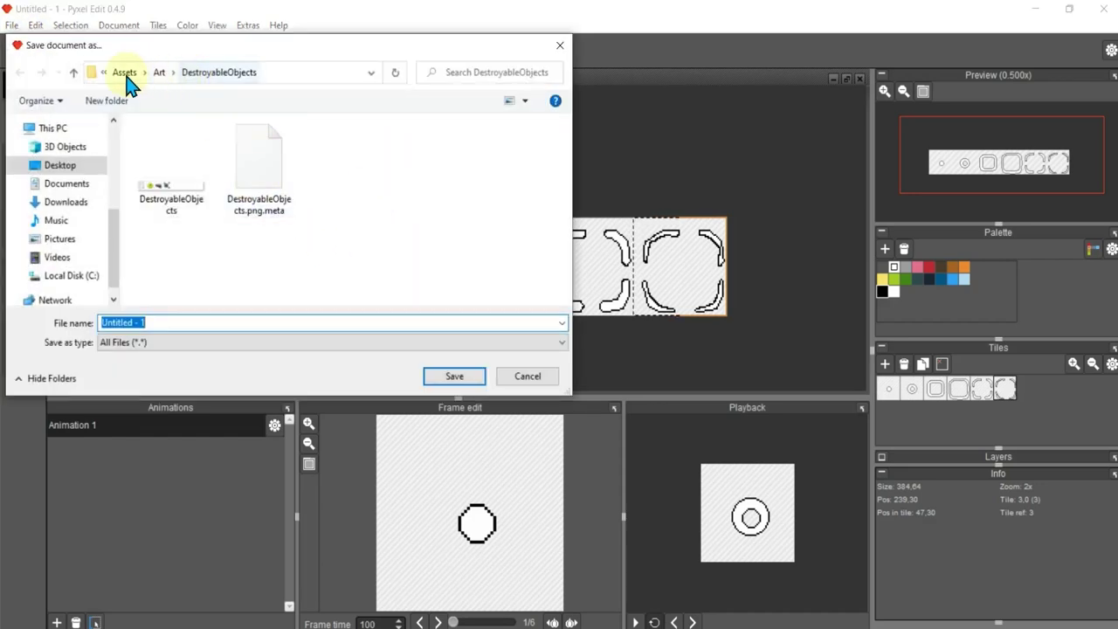
left_click(128, 75)
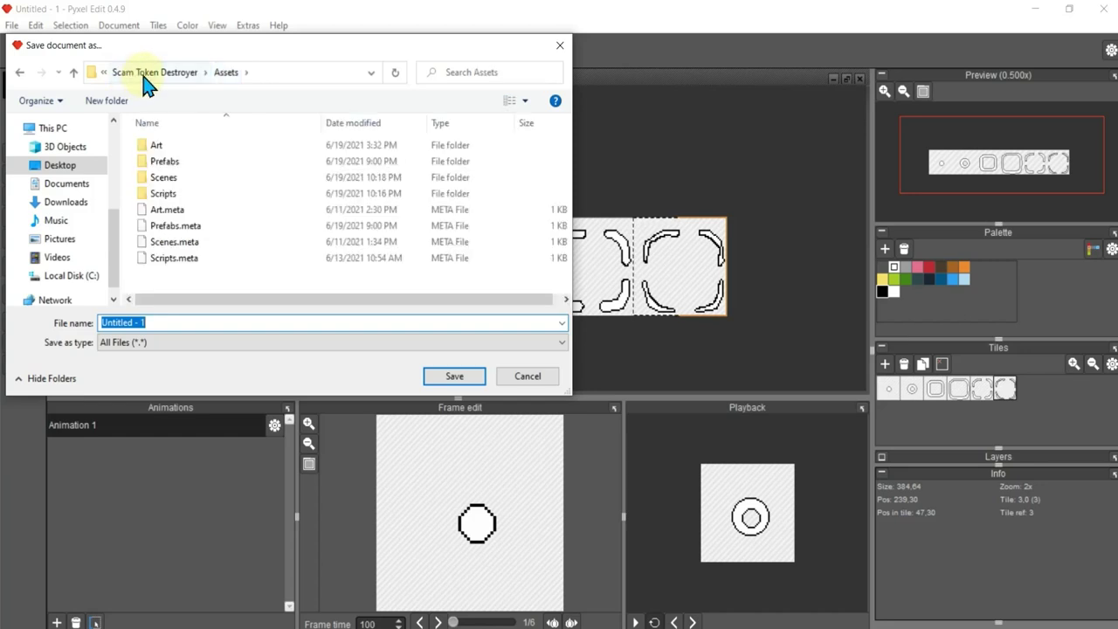
left_click(145, 74)
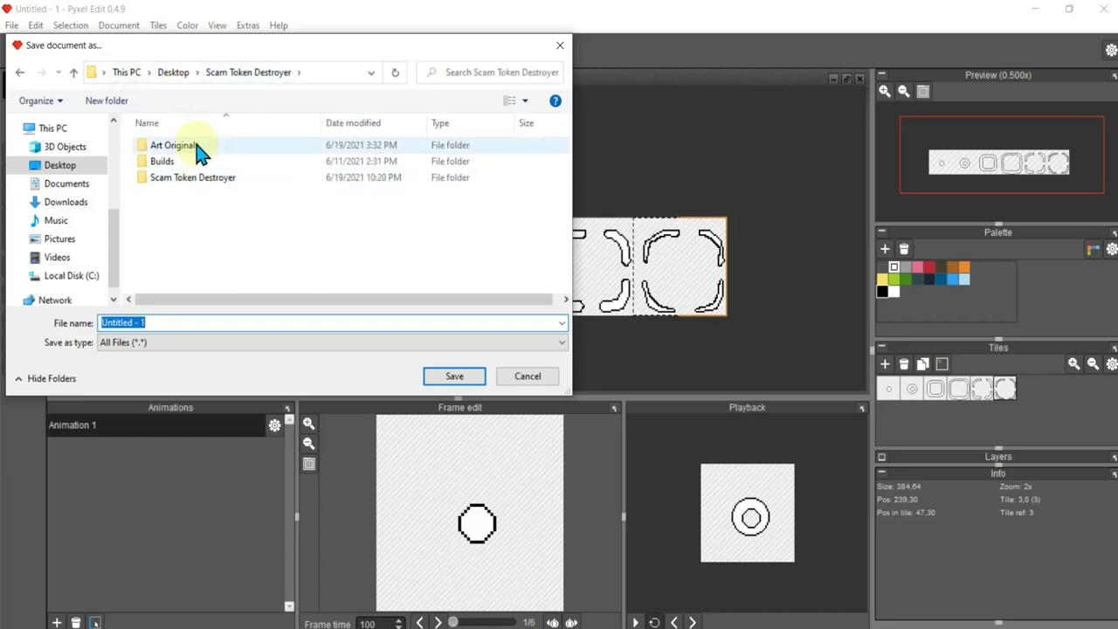
double_click(198, 148)
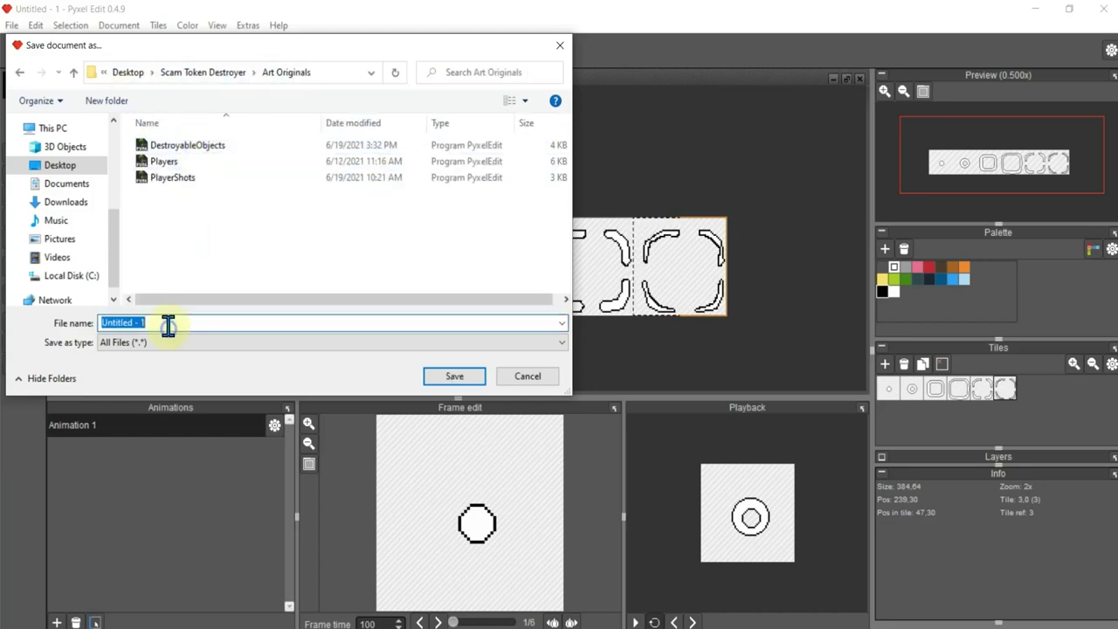
type("Impact")
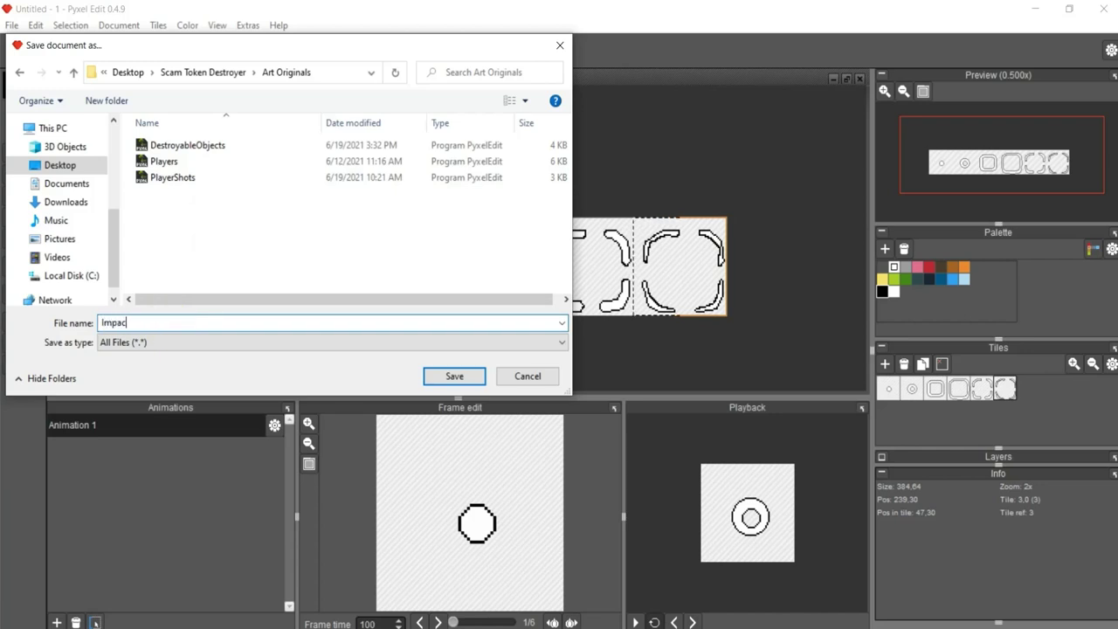
left_click(470, 373)
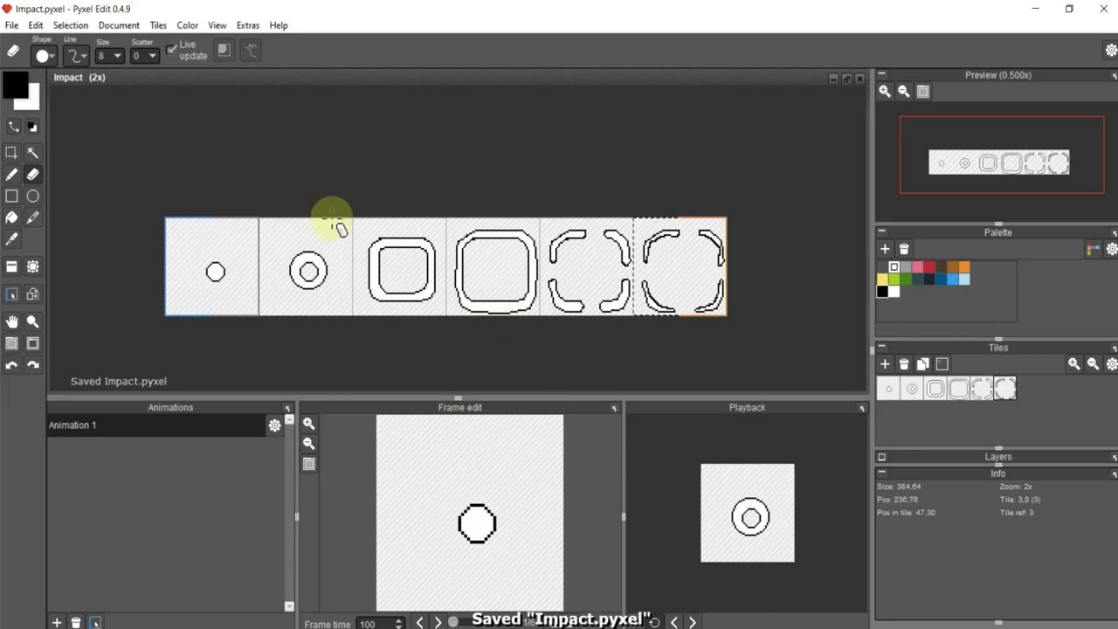
Start a tileset export and browse to the project's Assets\Art folder.
left_click(12, 24)
mouse_move(39, 172)
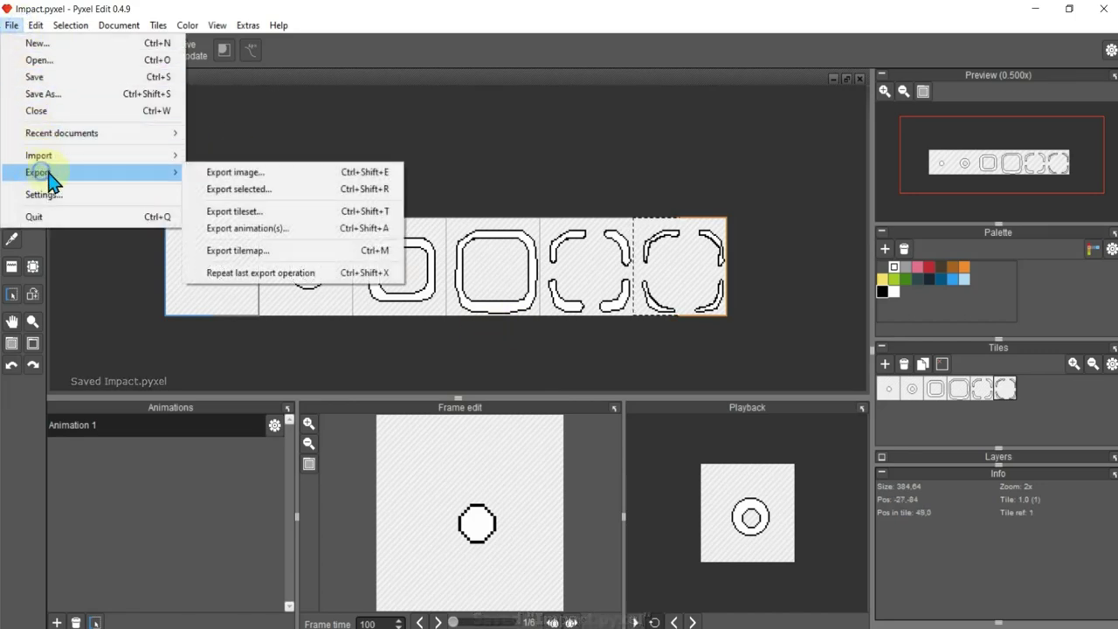
left_click(236, 211)
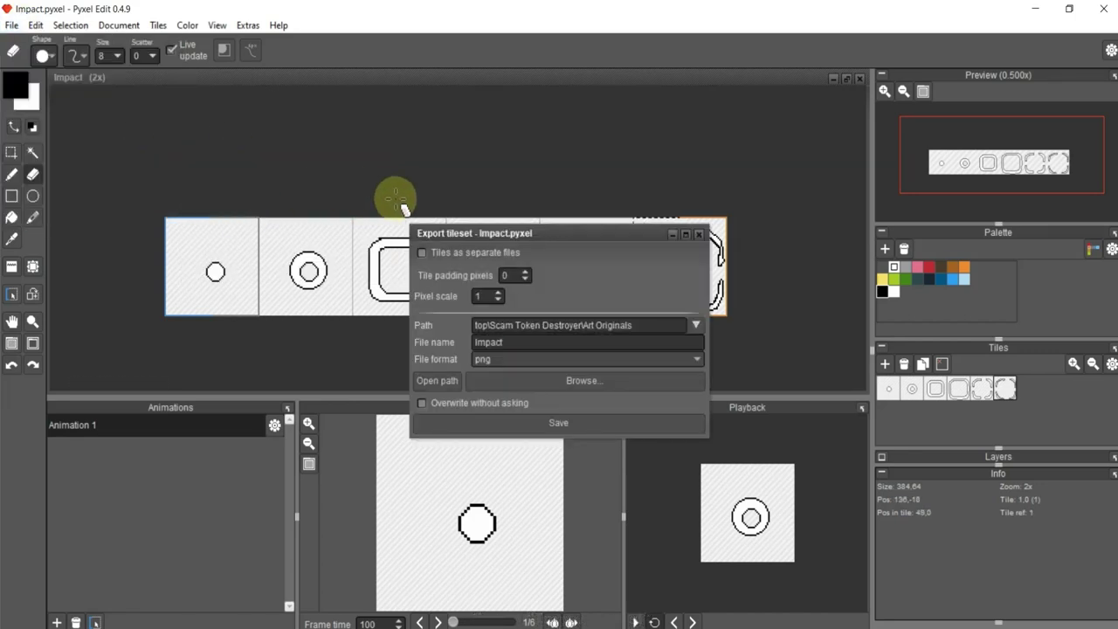
left_click(540, 379)
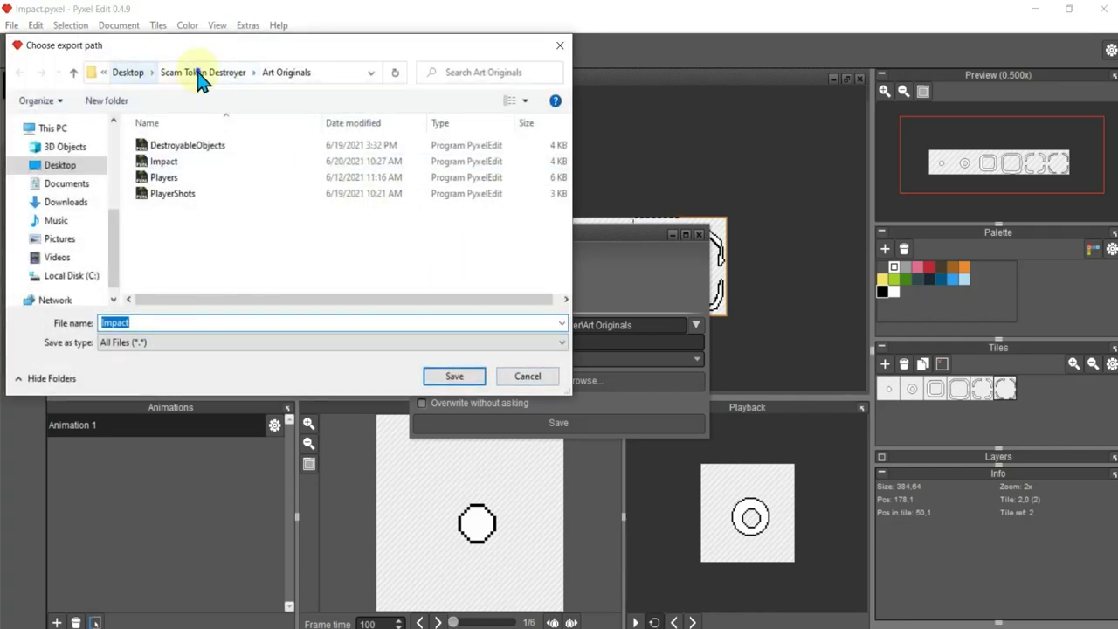
left_click(202, 73)
left_click(223, 179)
double_click(223, 179)
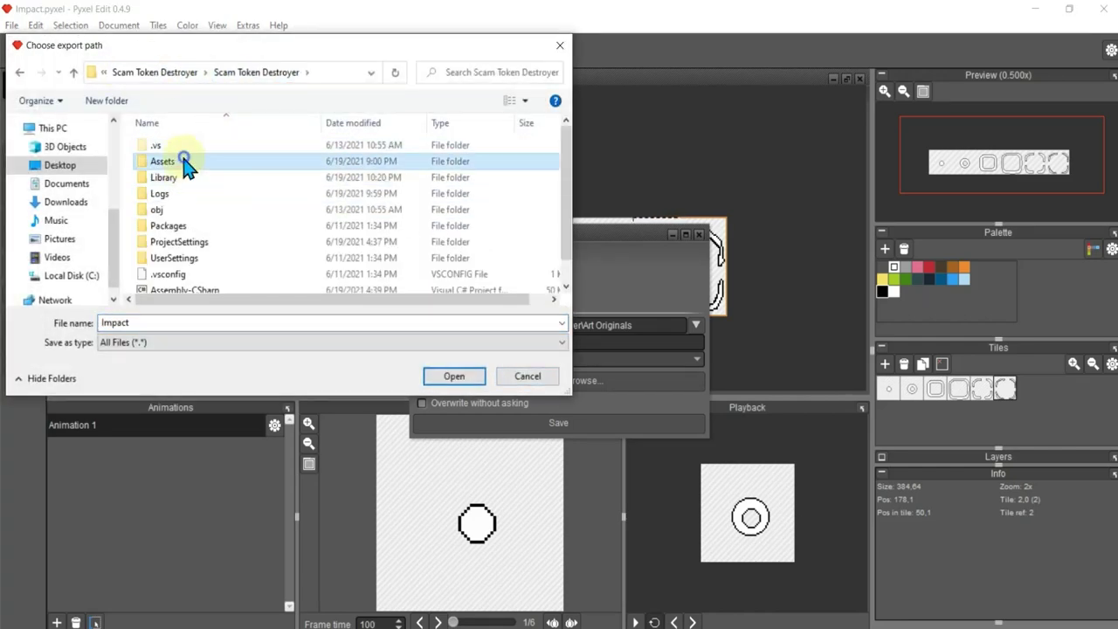
double_click(187, 161)
double_click(171, 146)
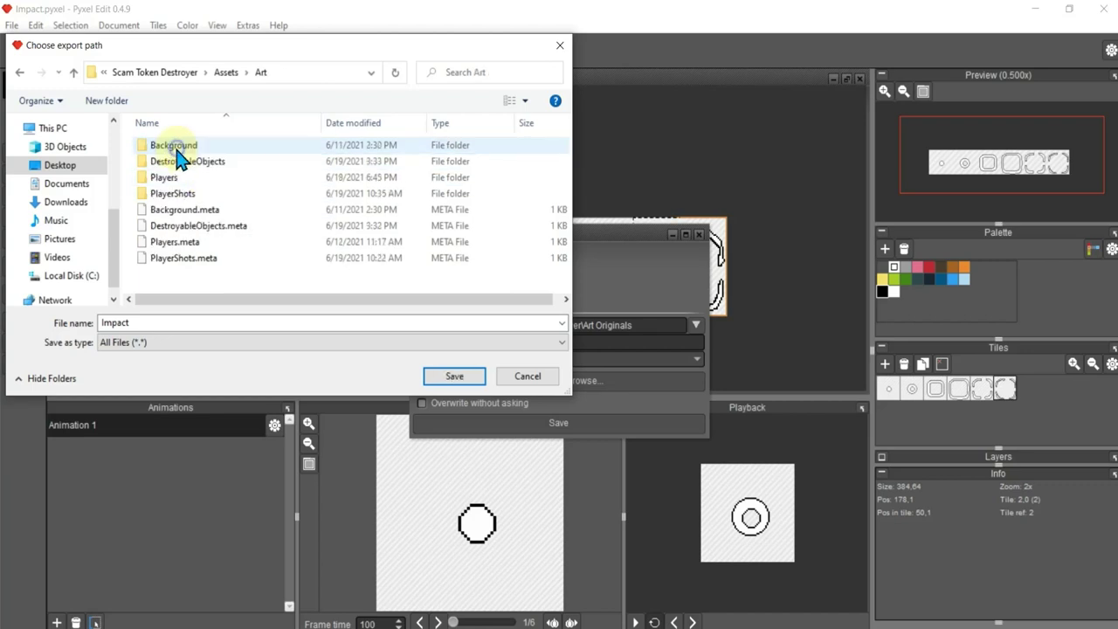
Create an 'Impact and Explosions' folder and export the tileset there as Impact.png.
right_click(223, 288)
mouse_move(254, 481)
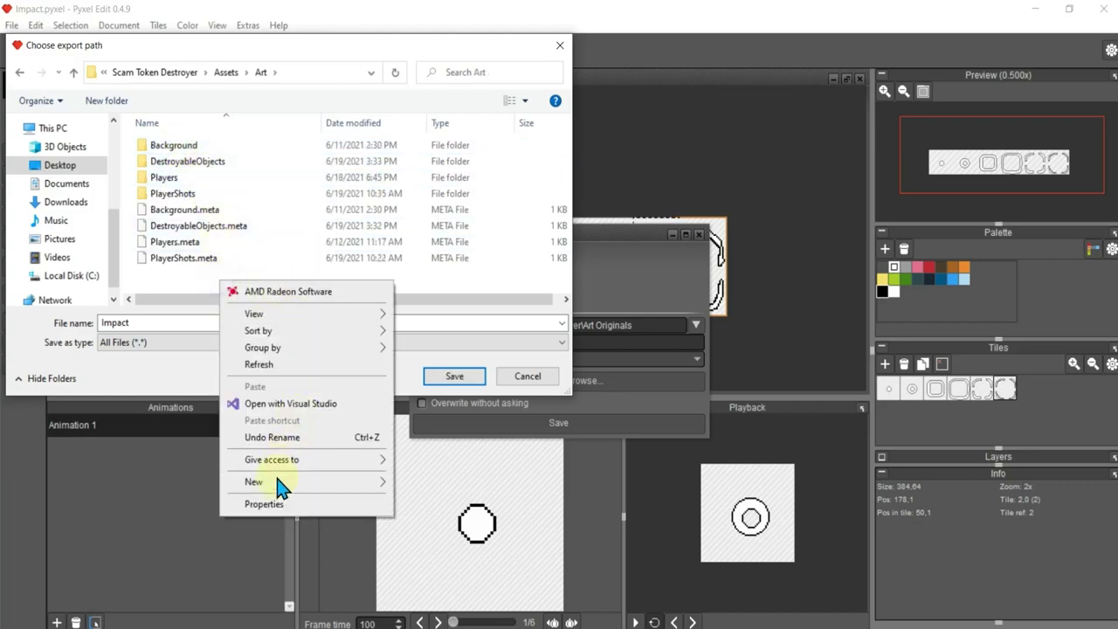
left_click(429, 273)
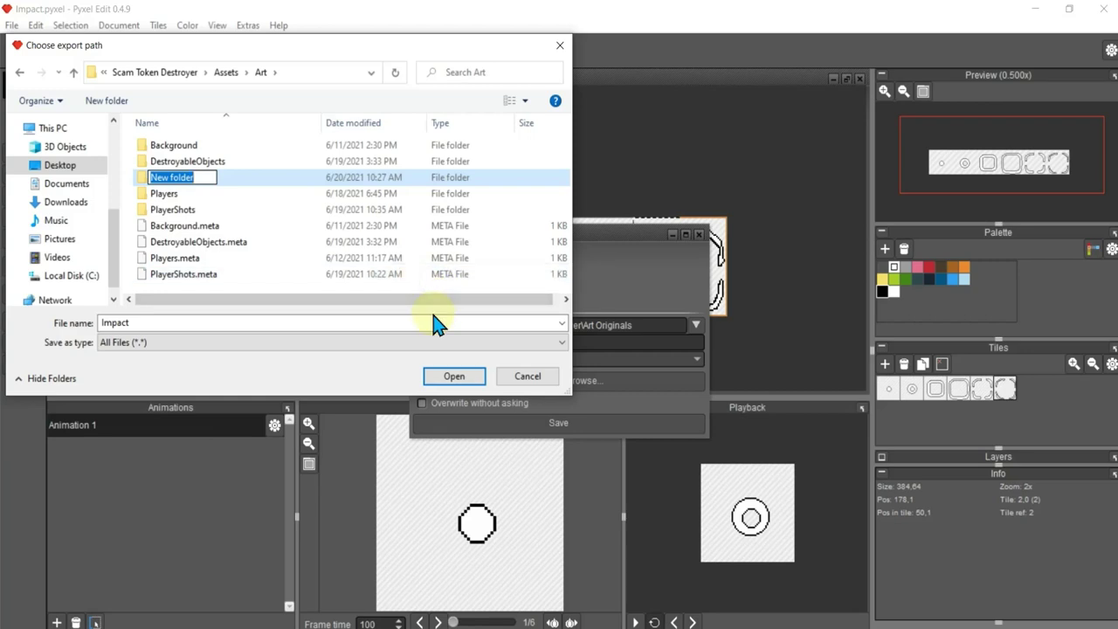
type("Impact and Explosions")
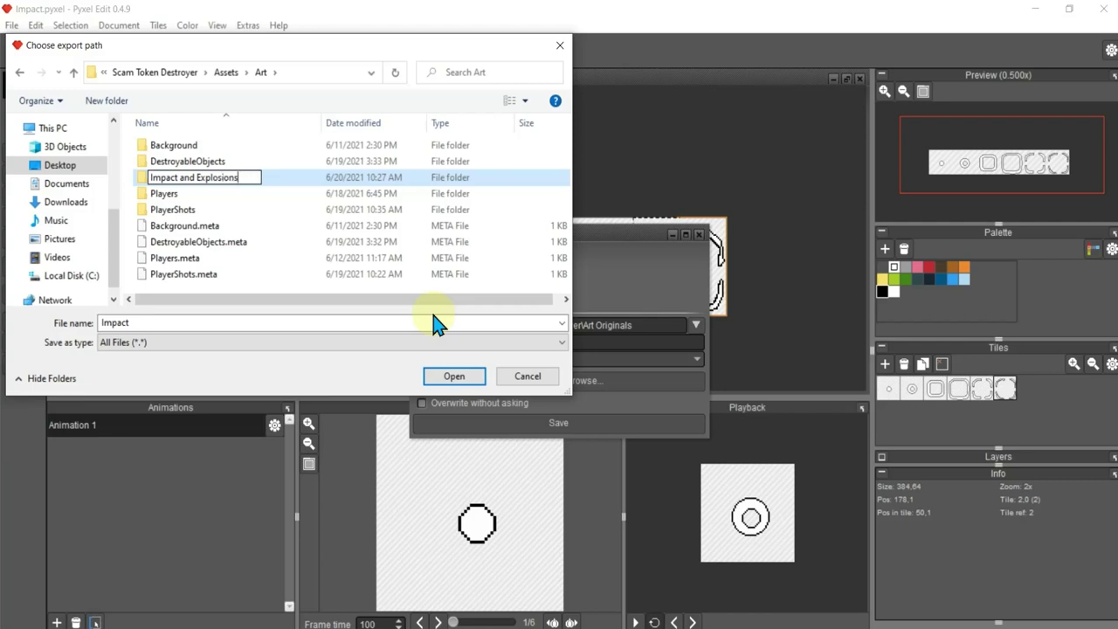
key("Return")
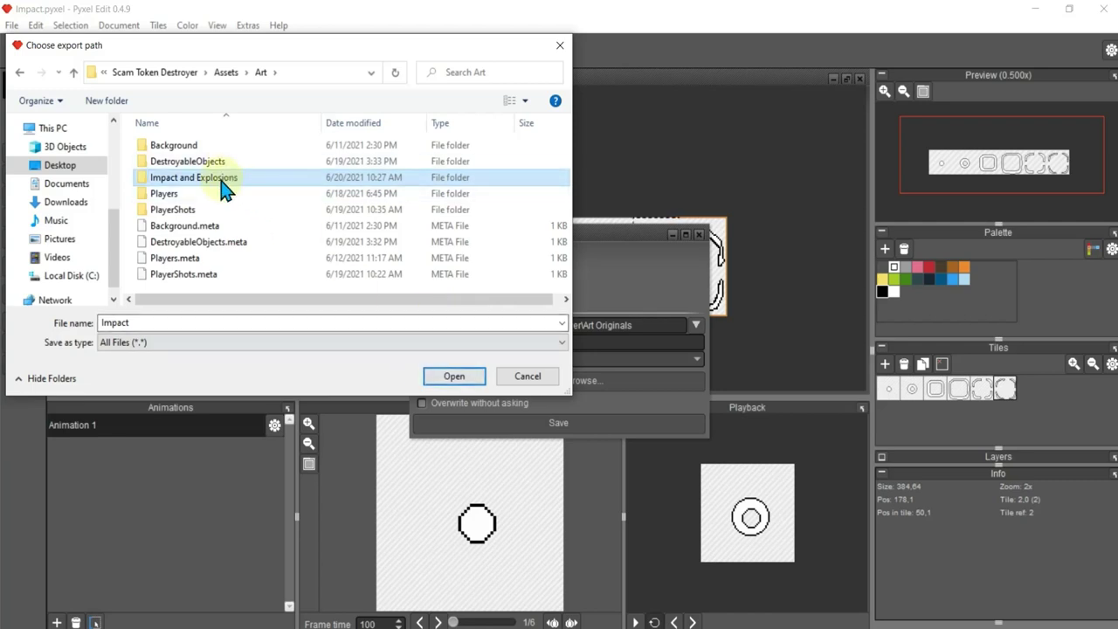
double_click(220, 179)
left_click(439, 377)
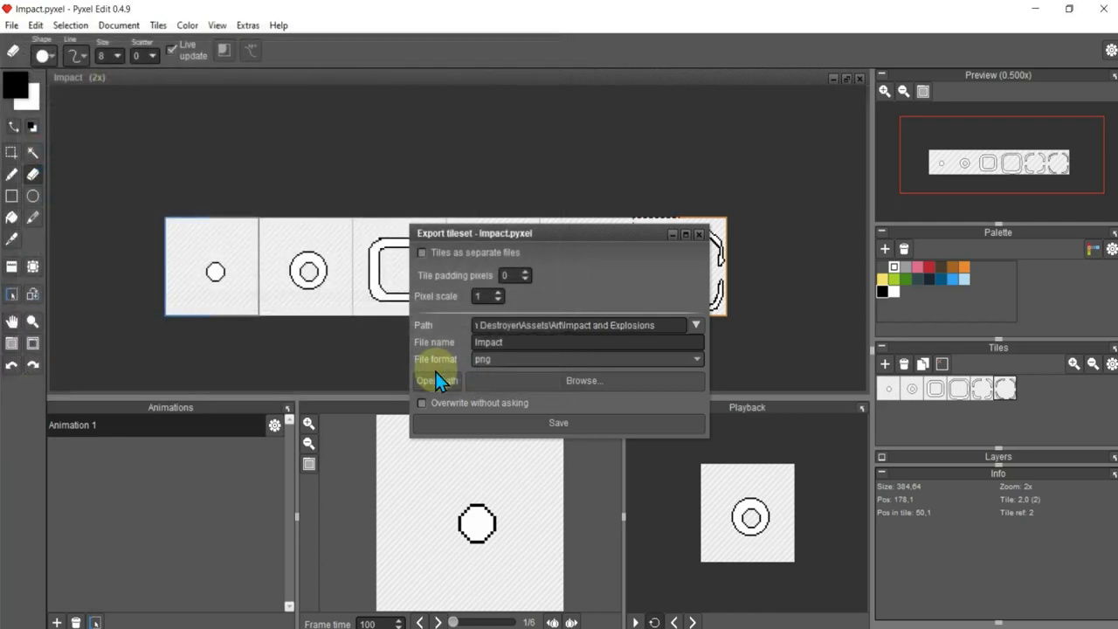
left_click(505, 426)
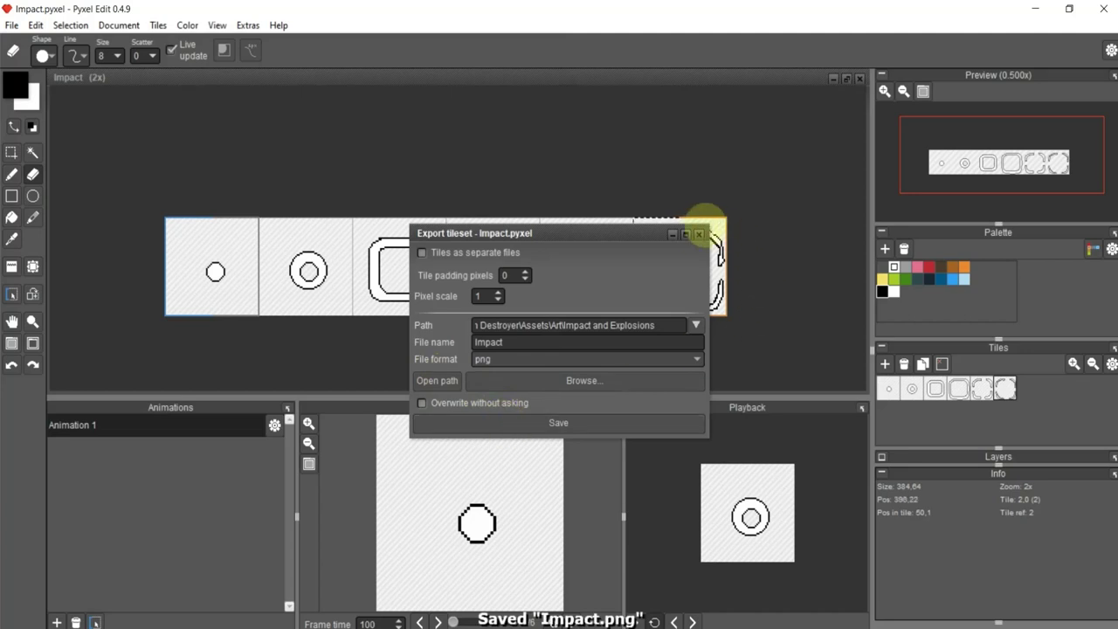
left_click(700, 235)
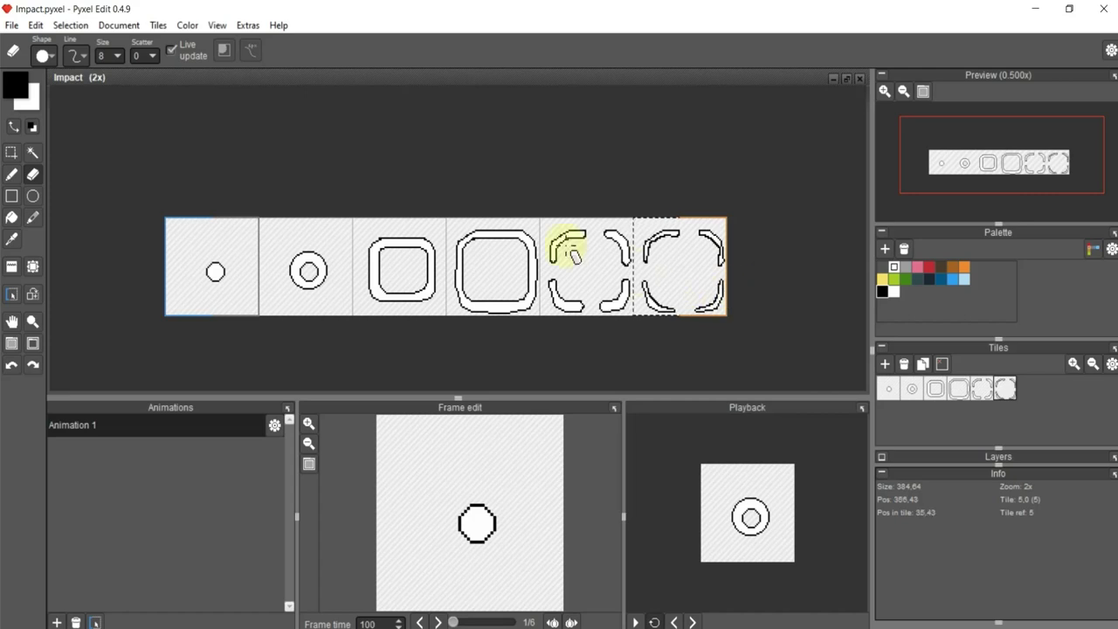
left_click(12, 153)
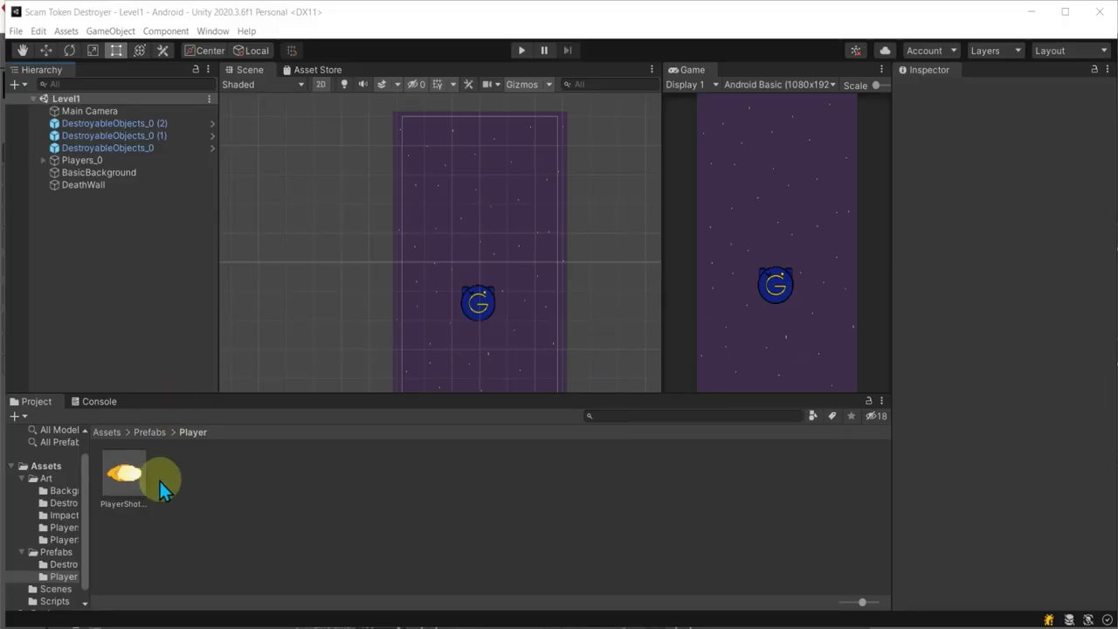
Select the Impact texture, set Pixels Per Unit to 128, and keep Tight mesh type.
left_click(66, 515)
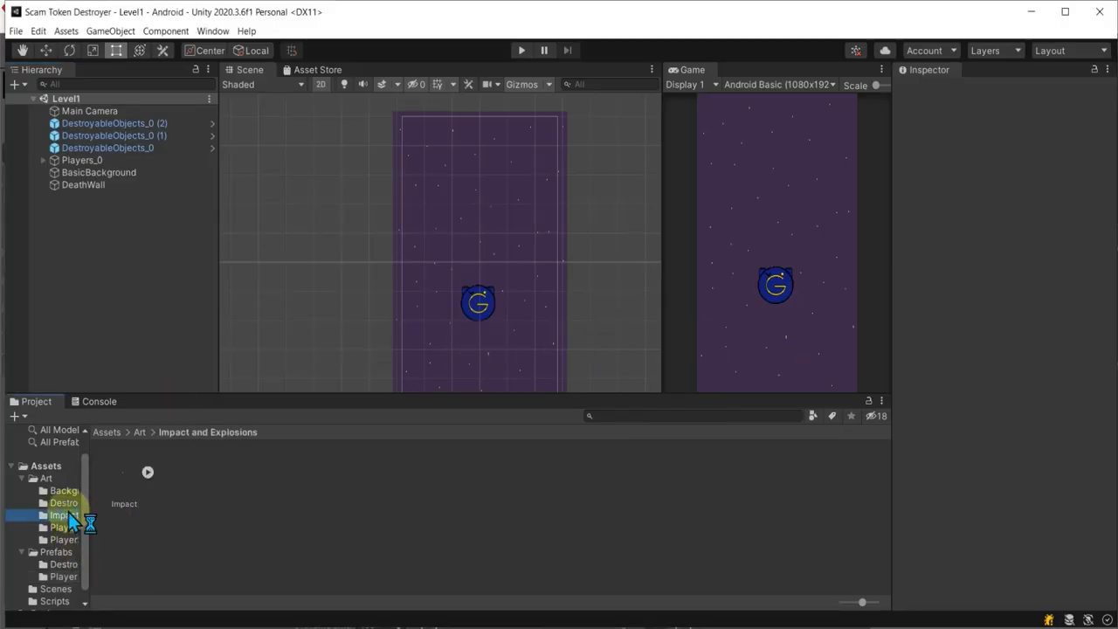
left_click(140, 472)
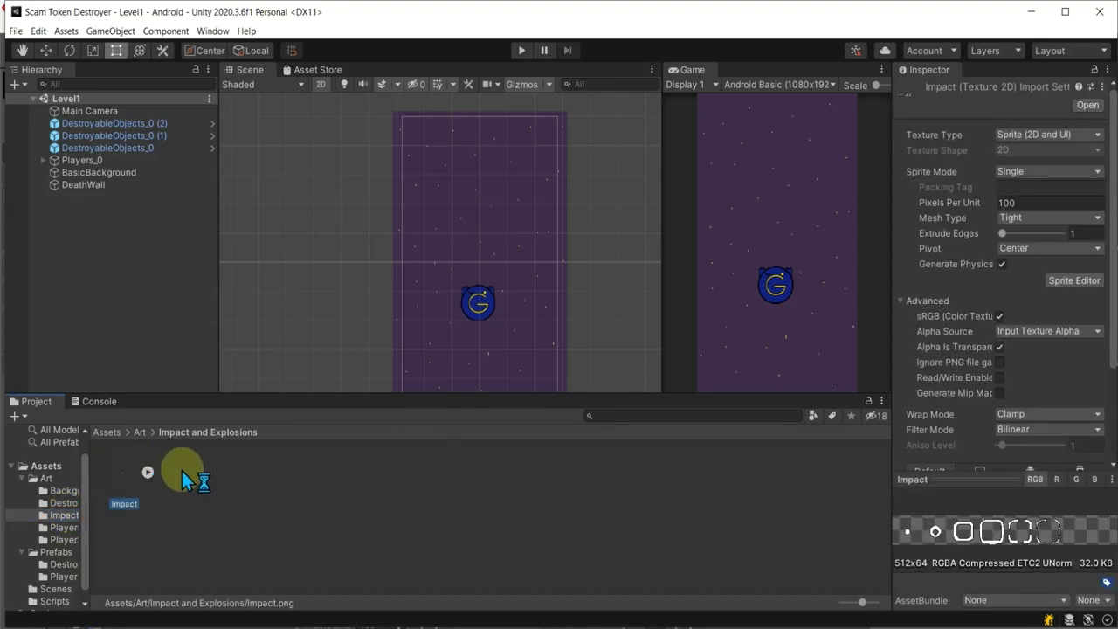
left_click(149, 472)
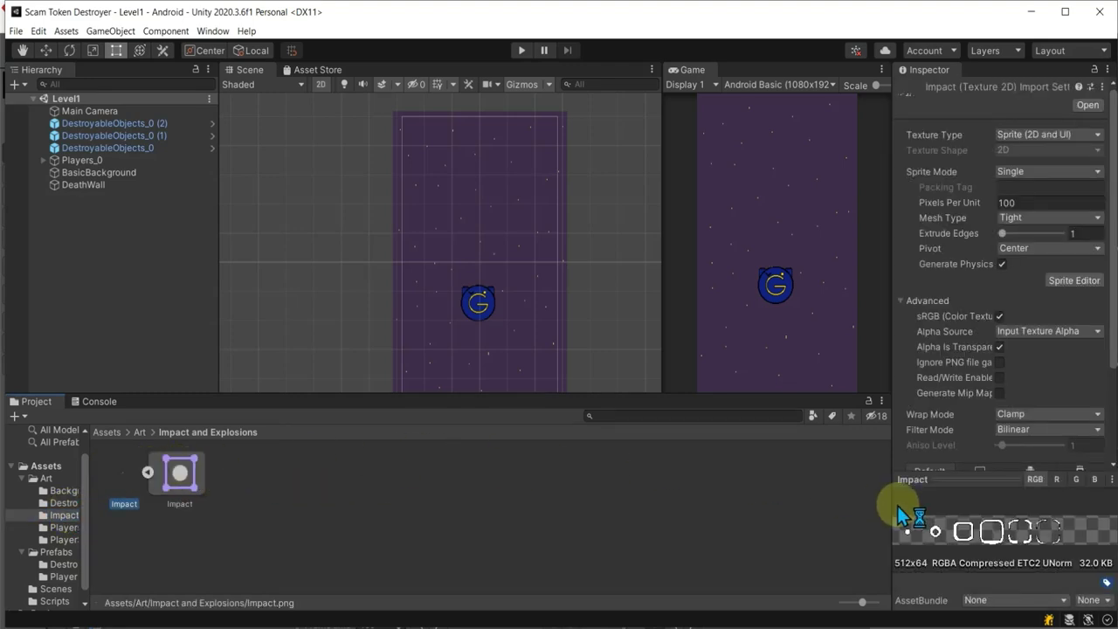
left_click(1041, 202)
type("128")
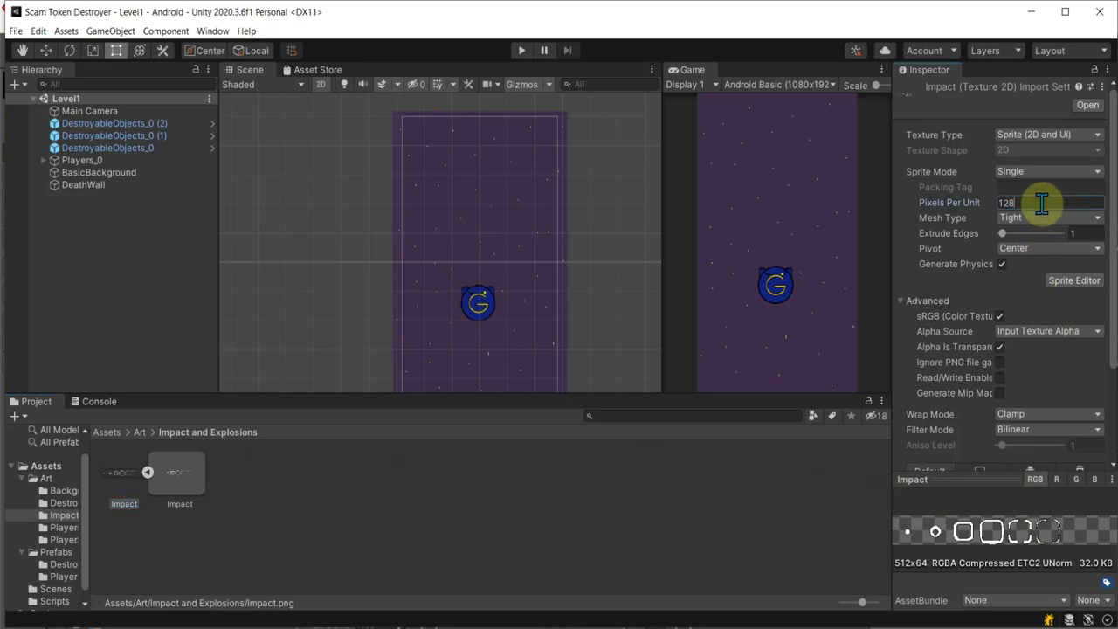
left_click(1049, 218)
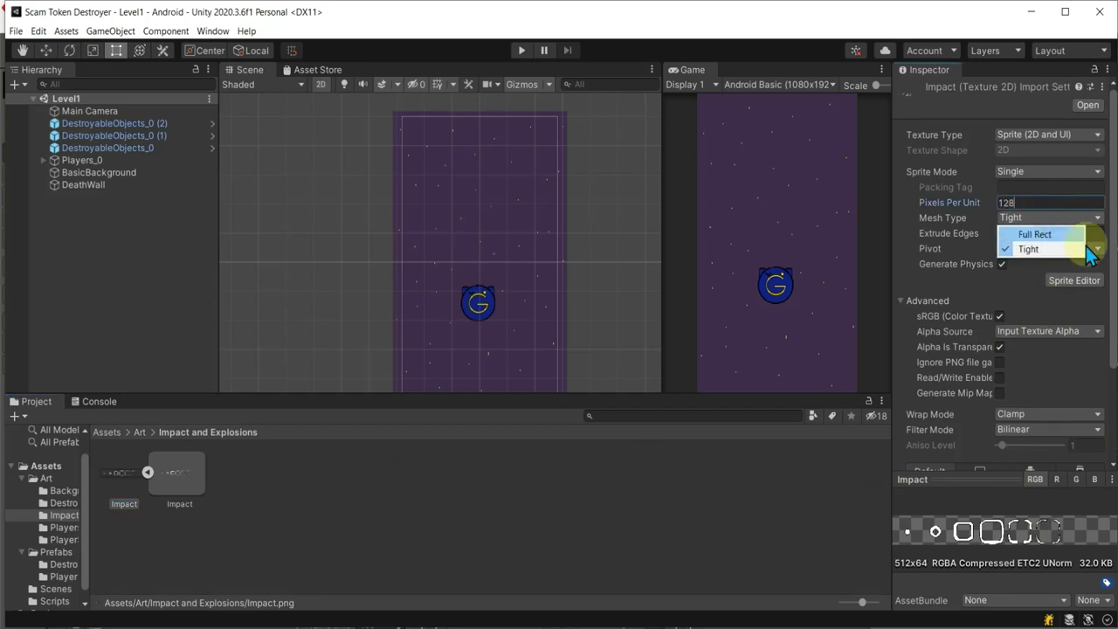
left_click(1092, 232)
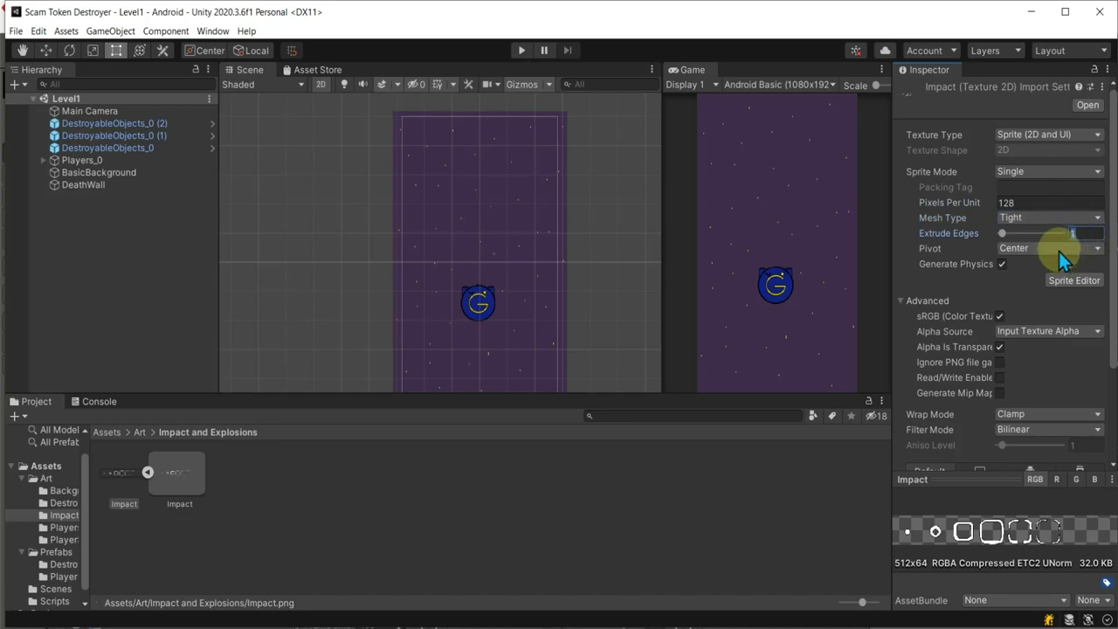
Set Sprite Mode Multiple, Filter Point (no filter), format RGBA 32 bit, and apply.
left_click(1022, 172)
left_click(1033, 202)
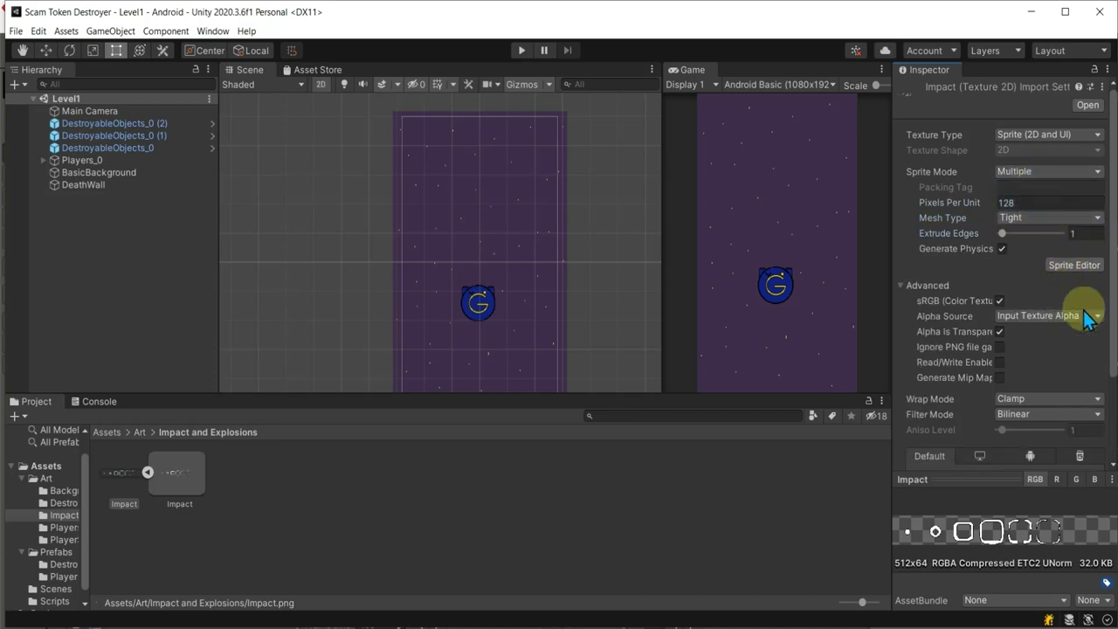
left_click(1048, 414)
left_click(1040, 430)
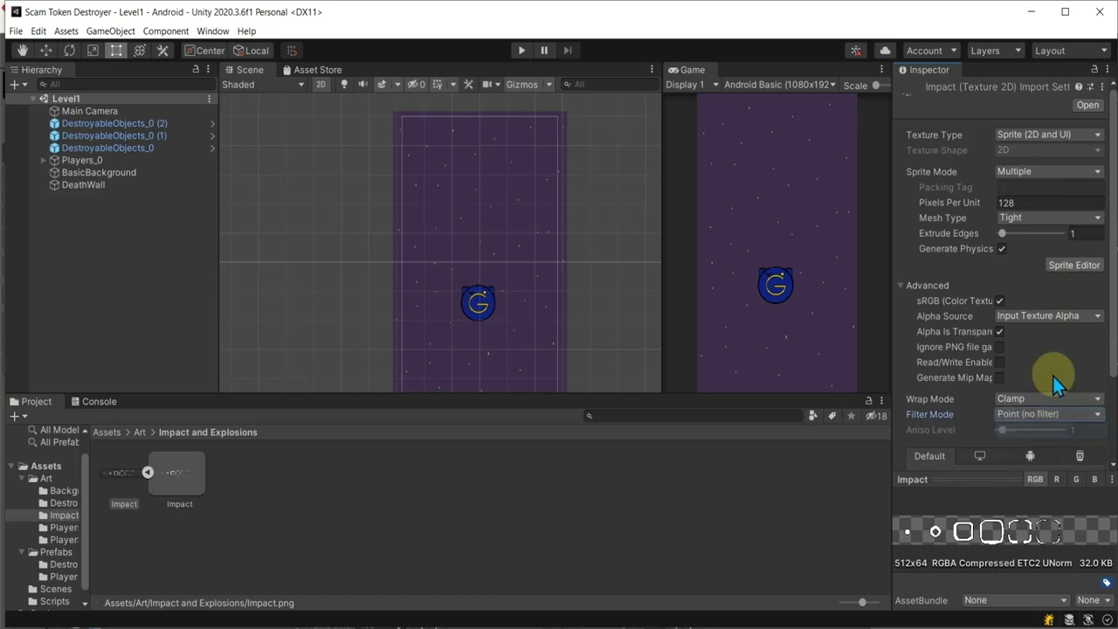
scroll(1040, 432, "down", 3)
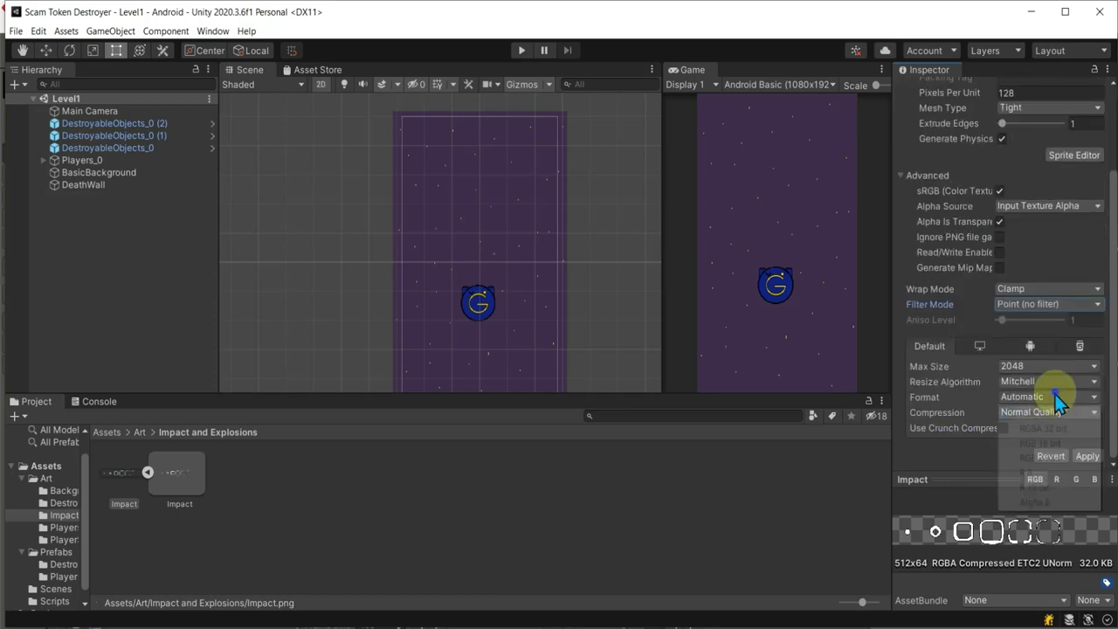
left_click(1055, 396)
left_click(1052, 431)
left_click(1088, 456)
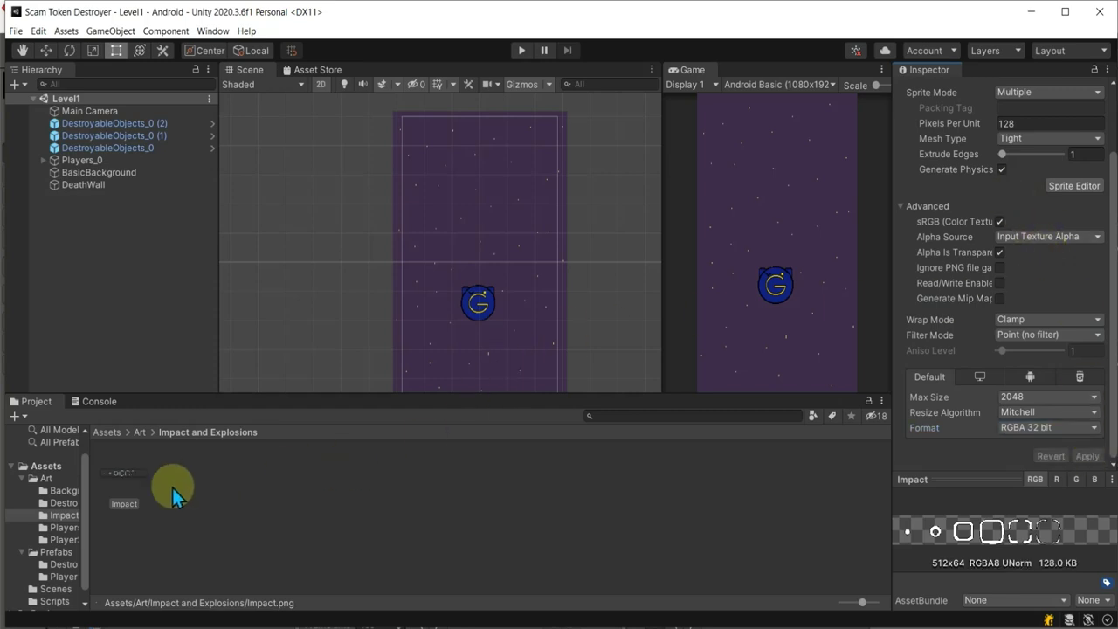
In the Sprite Editor, grid-slice Impact by 64×64 cells, check Impact_0–Impact_5, and apply.
left_click(1072, 186)
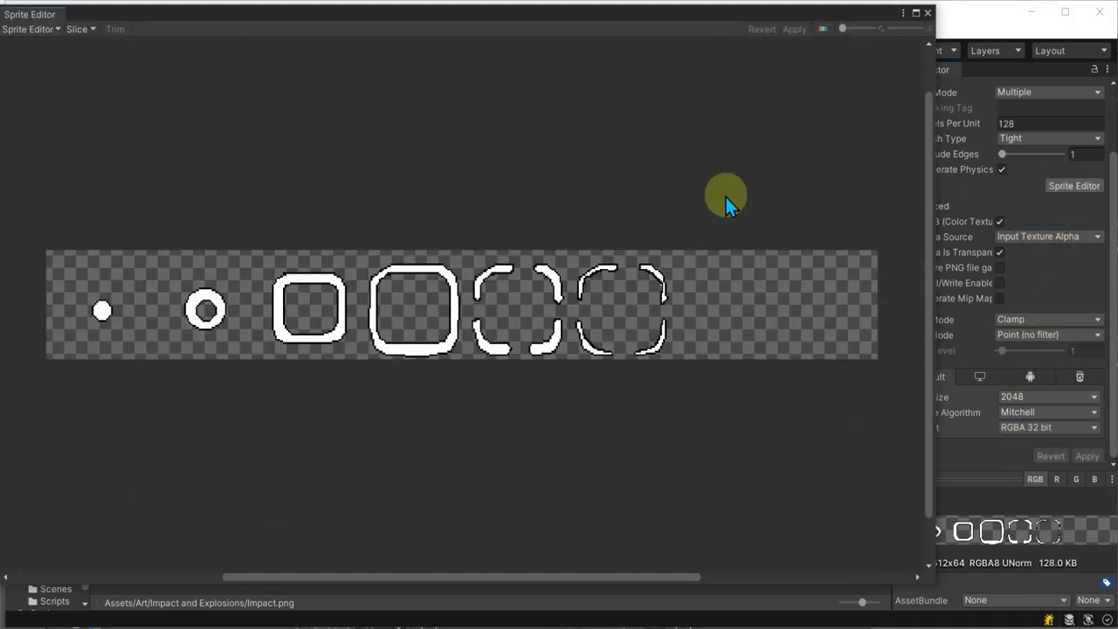
left_click(77, 30)
left_click(246, 33)
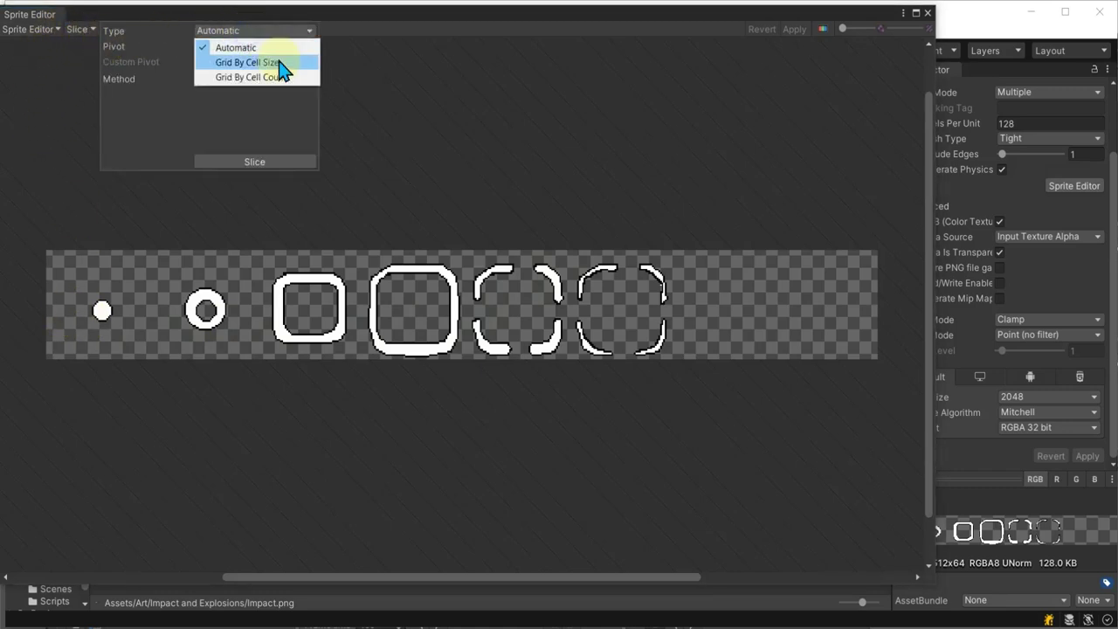
left_click(278, 62)
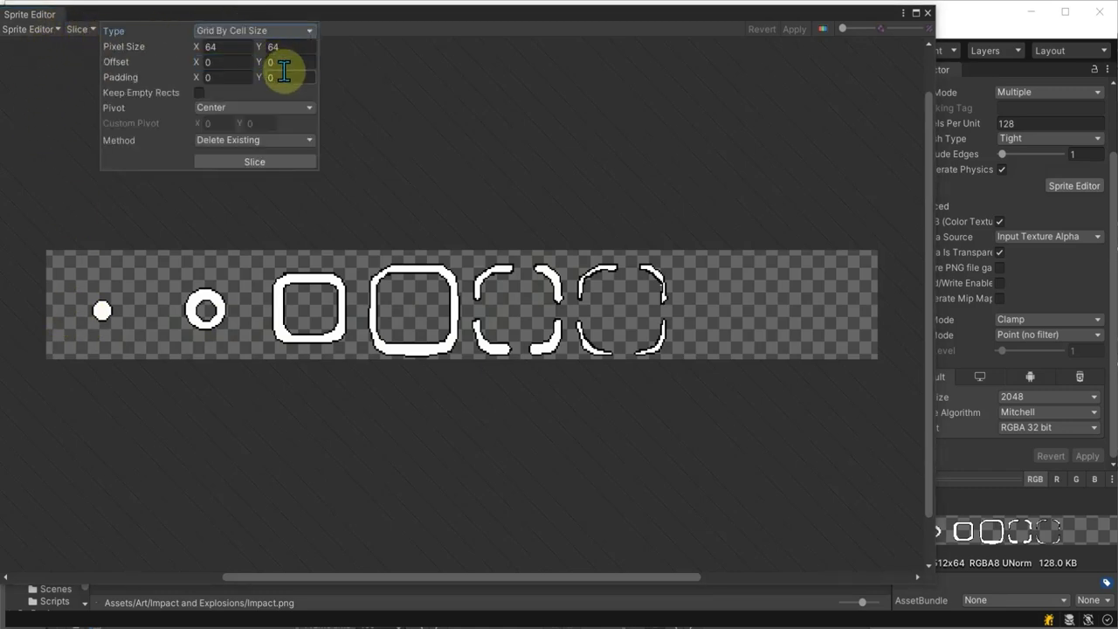
left_click(252, 162)
left_click(106, 314)
left_click(204, 309)
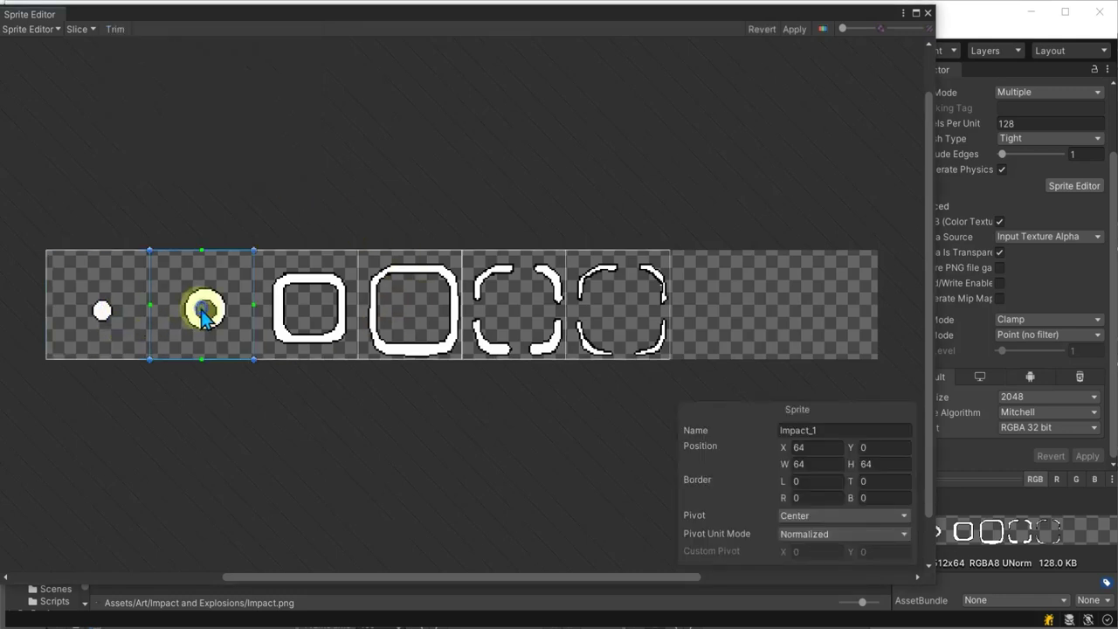
left_click(332, 306)
left_click(410, 304)
left_click(503, 299)
left_click(637, 302)
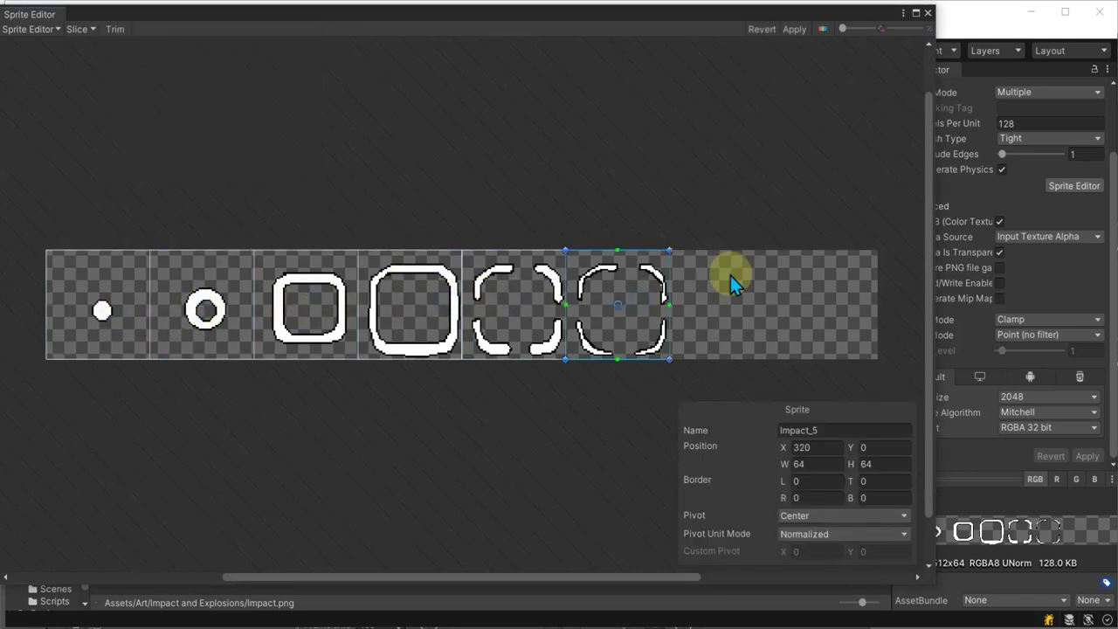
left_click(794, 30)
Close the Sprite Editor and expand the Impact sprite sheet to show its sliced sprites.
left_click(928, 13)
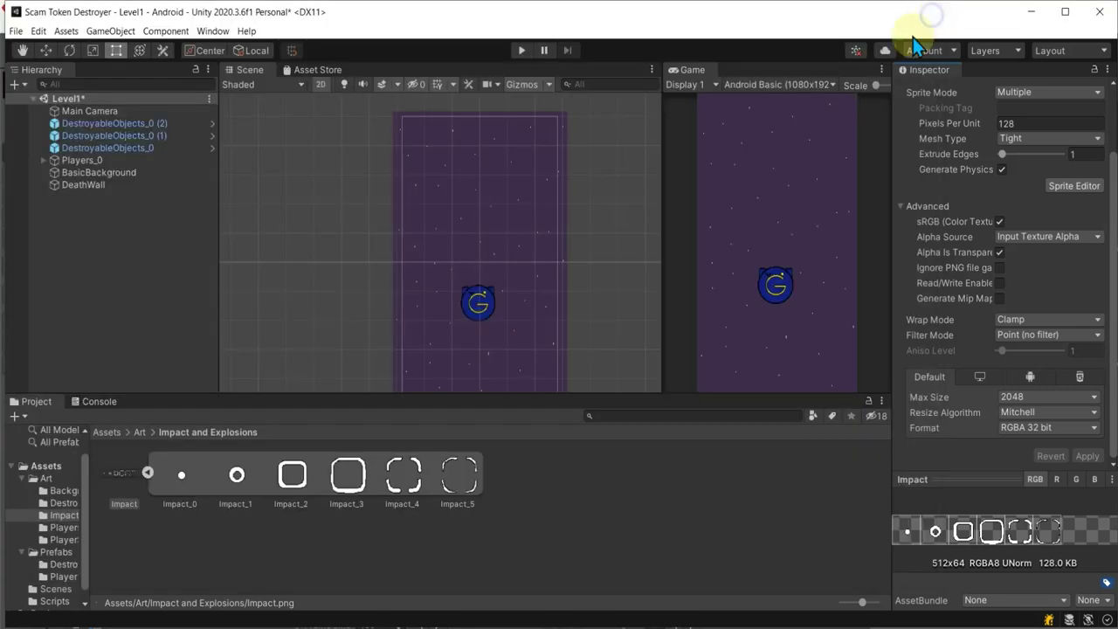
left_click(135, 477)
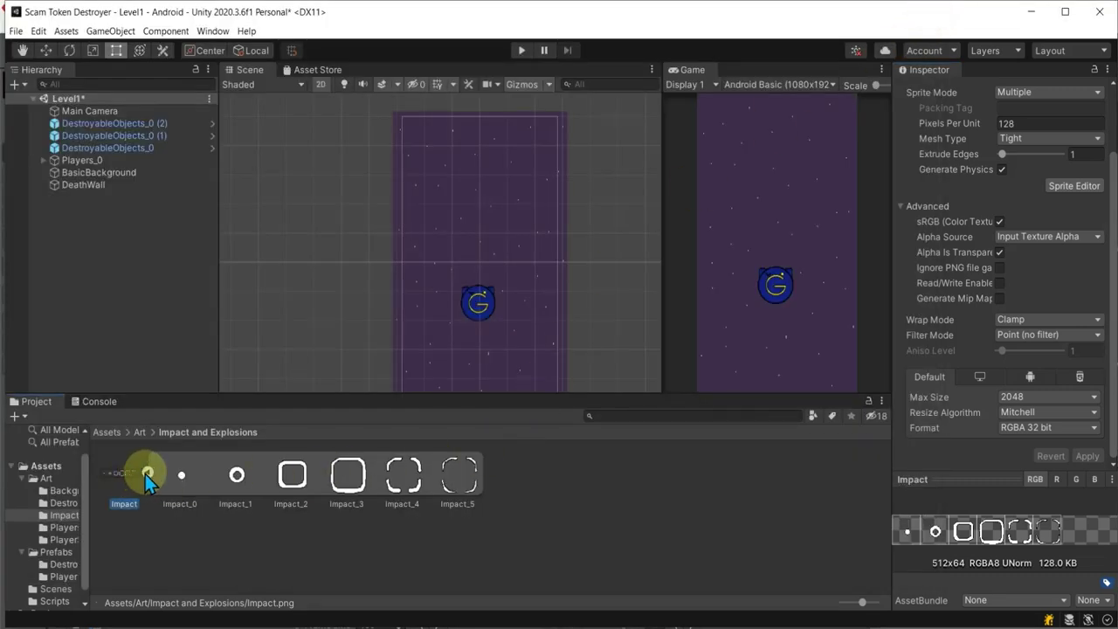
left_click(146, 473)
Create an empty GameObject in the Level1 hierarchy and name it ImpactEffect.
left_click(113, 208)
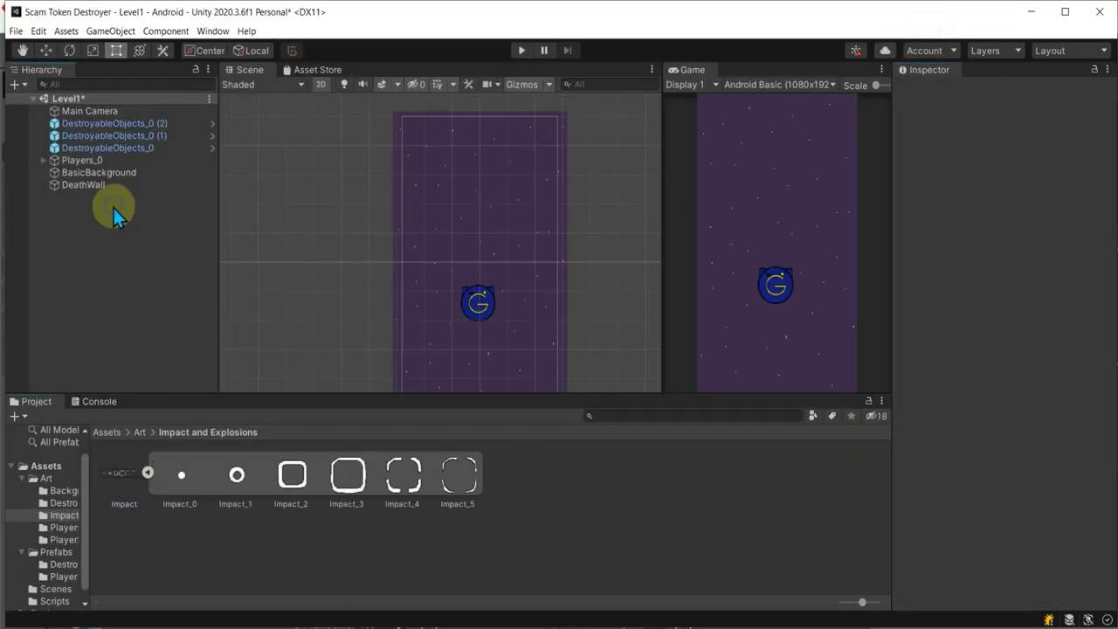
right_click(114, 208)
left_click(127, 373)
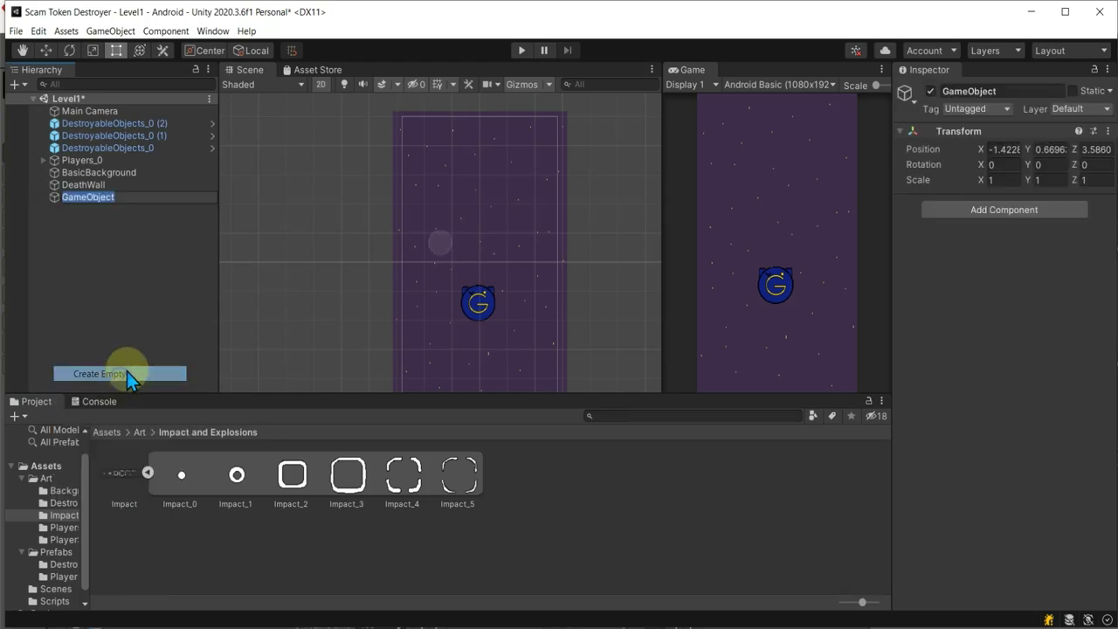
left_click(992, 91)
type("ImpactEffect")
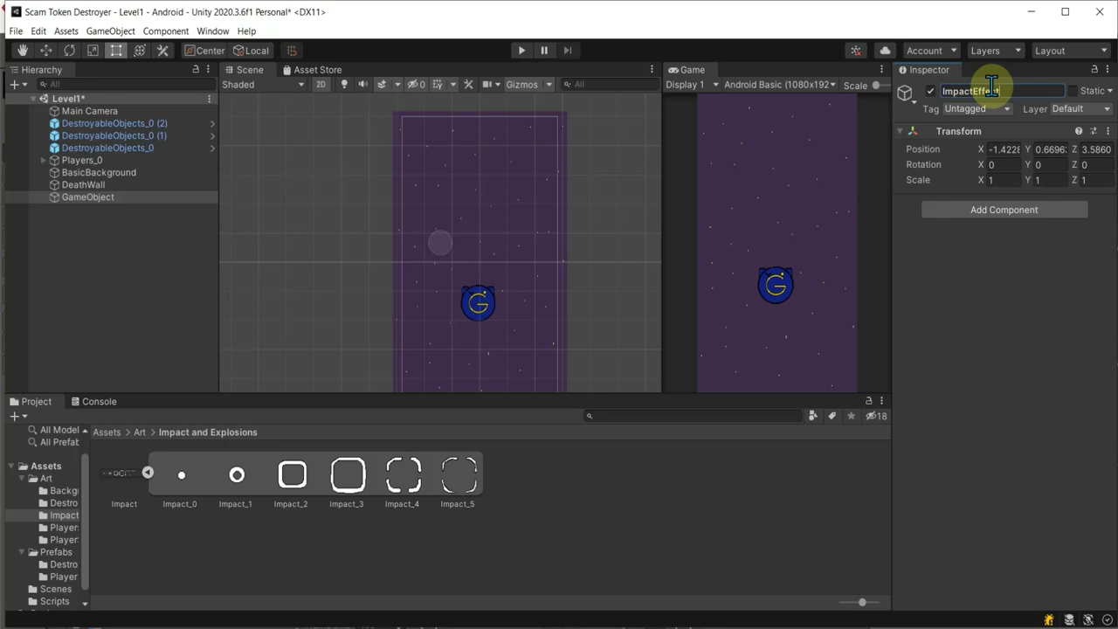
key("Return")
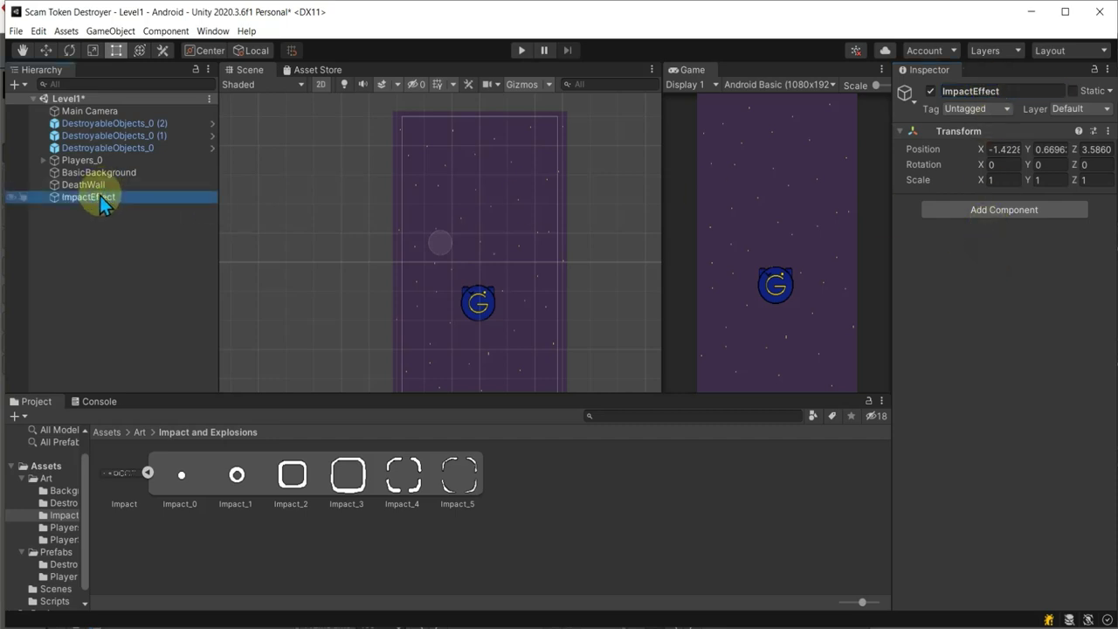
Open the Animation window, after closing an Animator window opened by mistake.
left_click(212, 35)
mouse_move(235, 239)
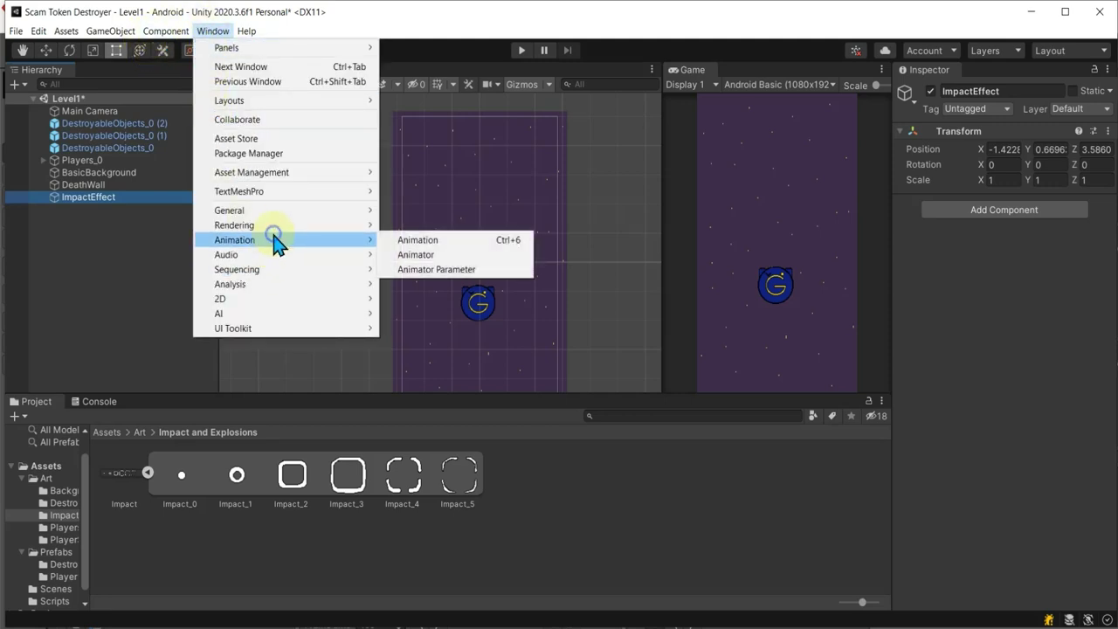
left_click(429, 254)
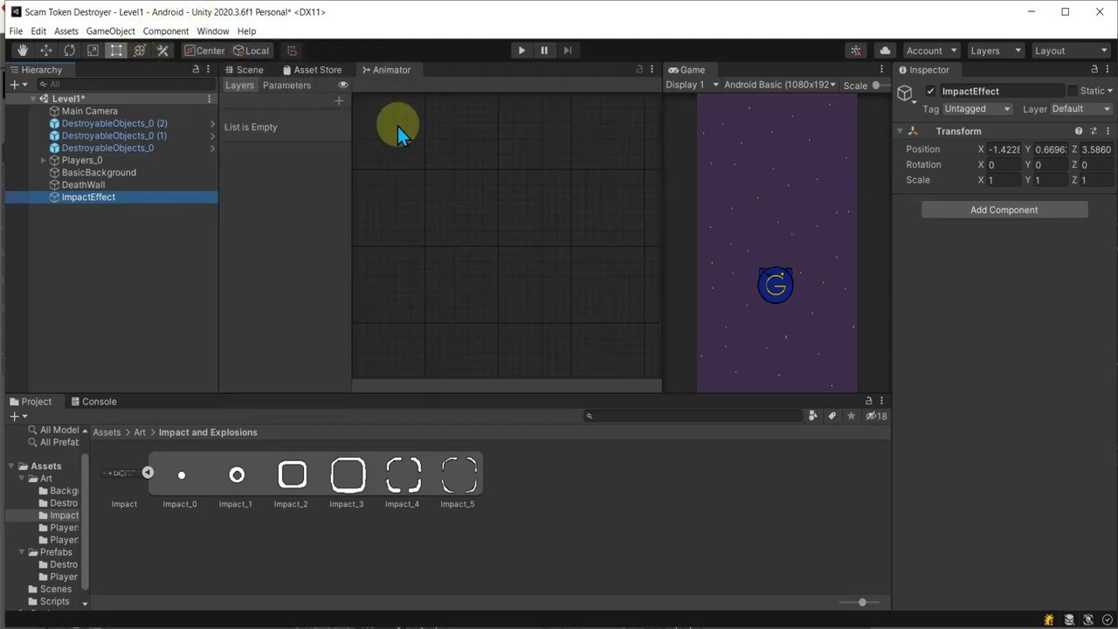
right_click(383, 70)
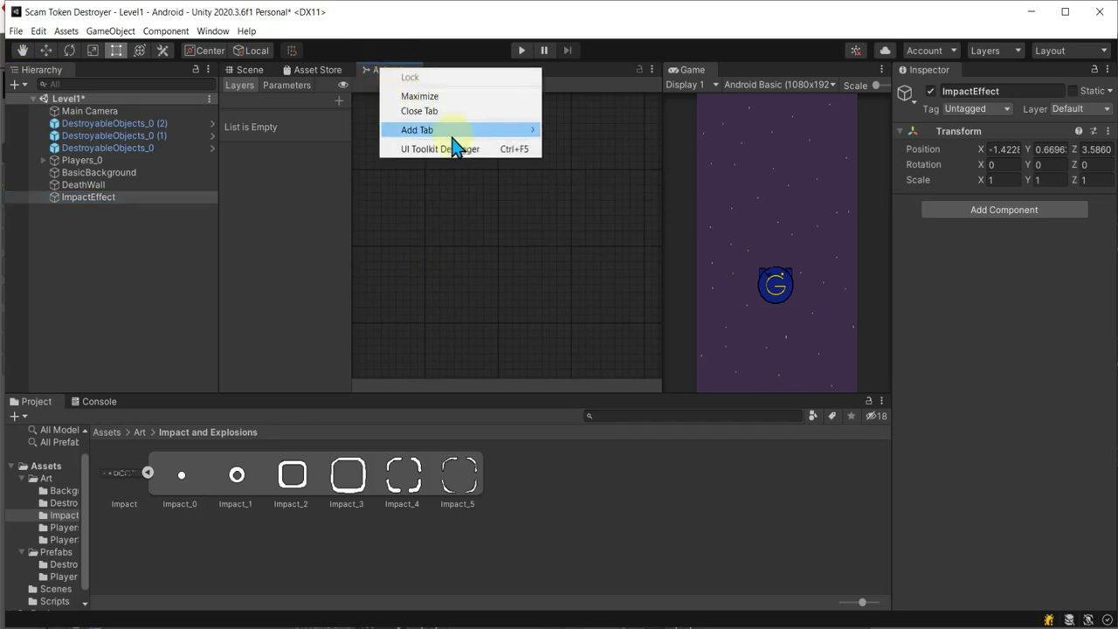
left_click(424, 111)
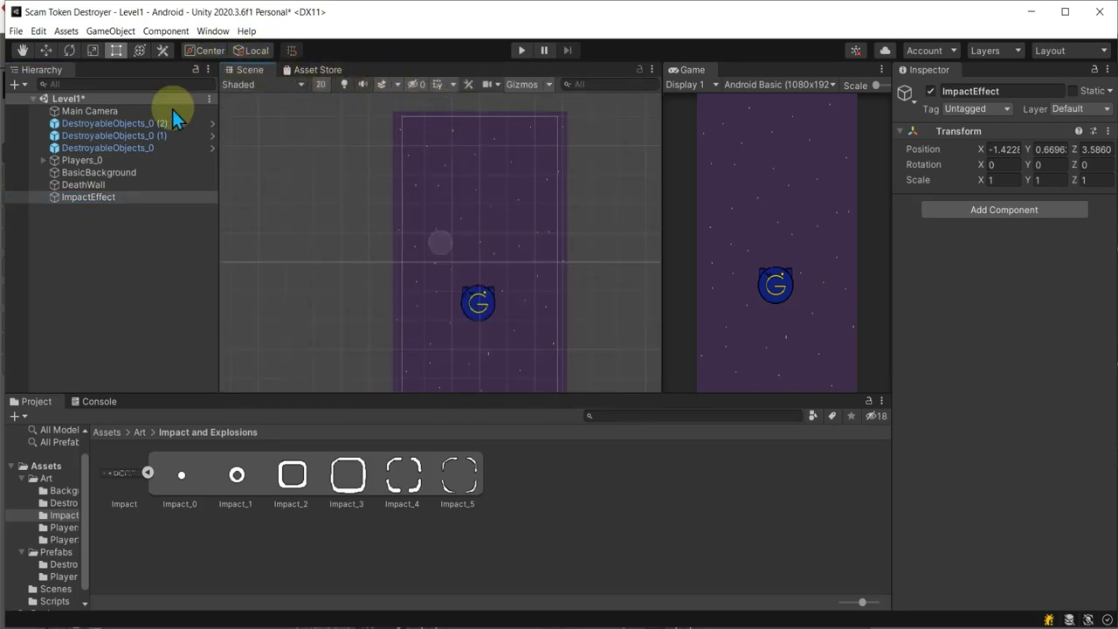
left_click(166, 31)
mouse_move(182, 121)
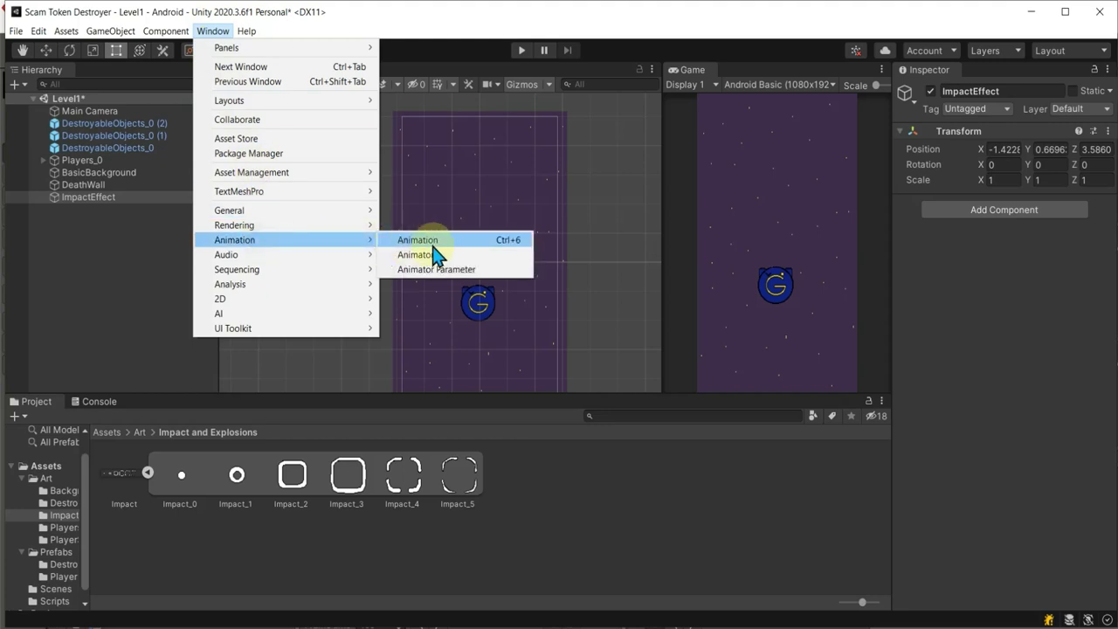
left_click(417, 241)
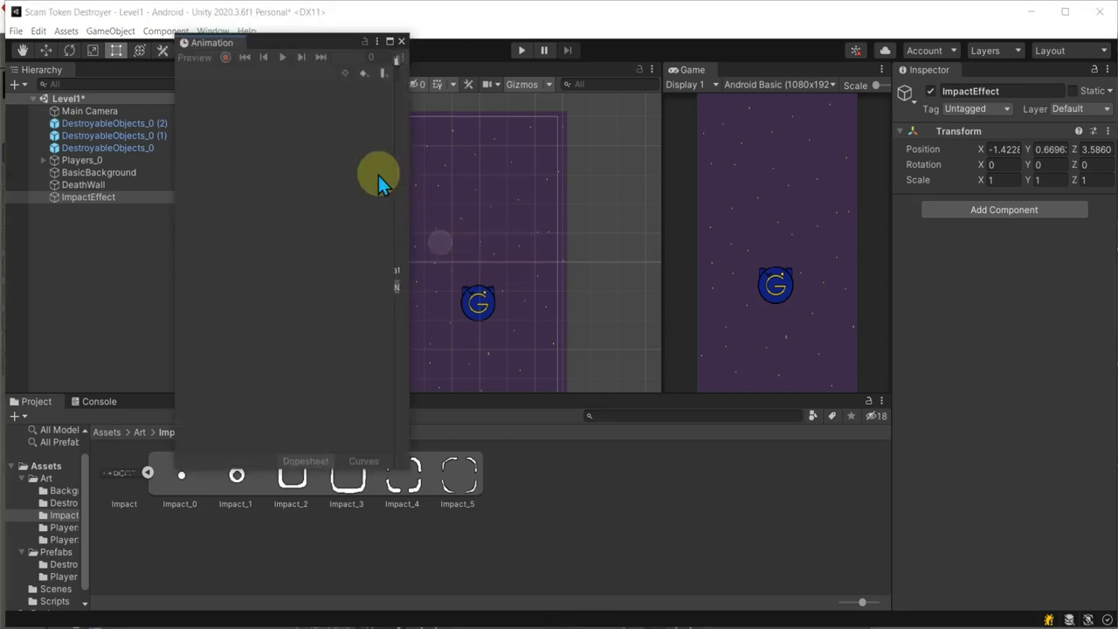
Dock Animation beside the Console, heighten the bottom panel, and move Project next to the Inspector.
mouse_move(226, 42)
left_mouse_down()
mouse_move(599, 524)
mouse_move(496, 489)
left_mouse_up()
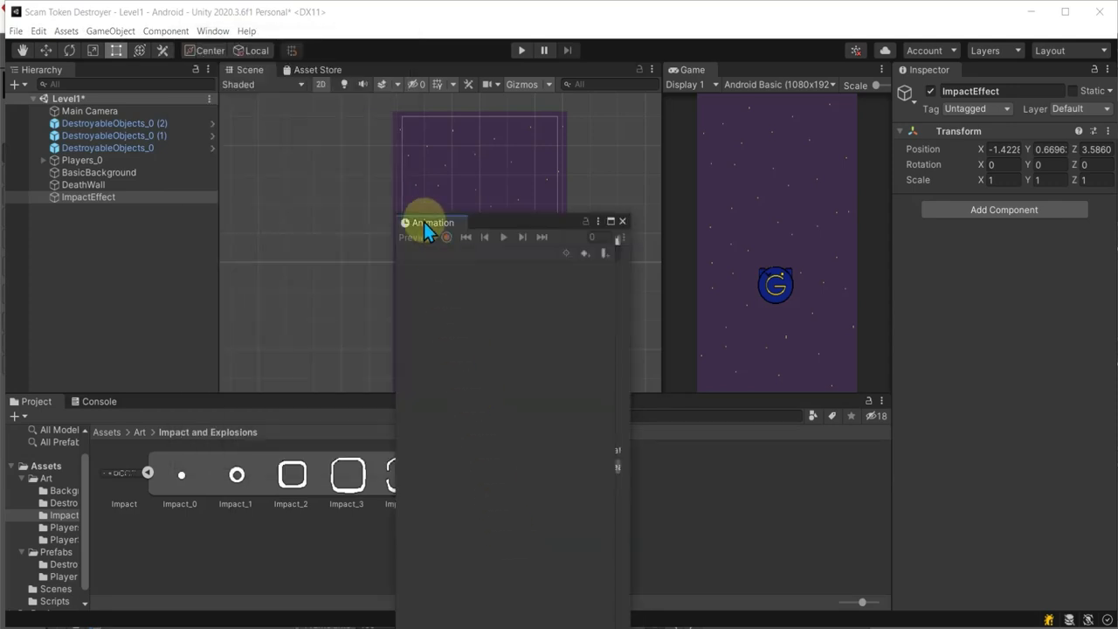
left_click_drag(426, 230, 171, 408)
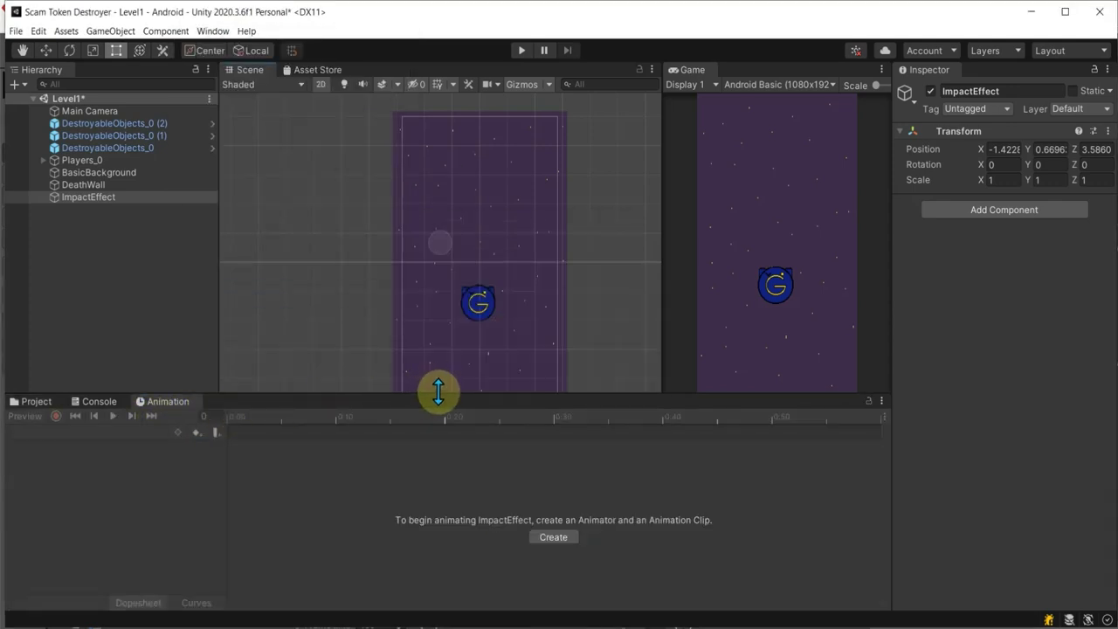
left_click_drag(439, 393, 434, 335)
mouse_move(30, 347)
left_mouse_down()
mouse_move(765, 311)
mouse_move(941, 256)
left_mouse_up()
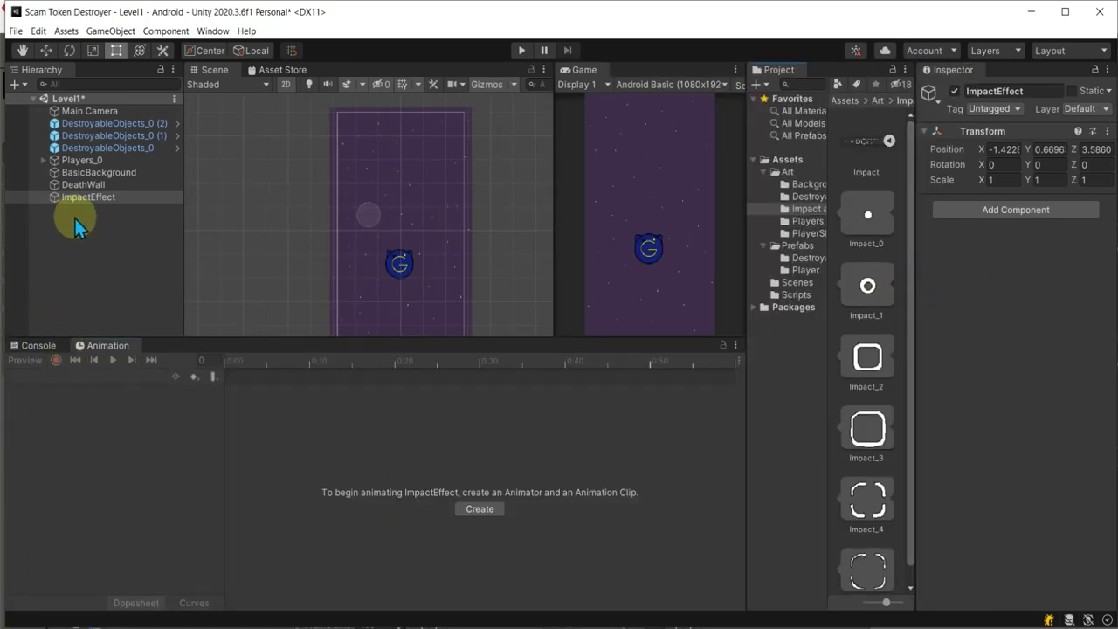
Start creating an animation clip for ImpactEffect, saving into the project's Assets folder.
left_click(92, 197)
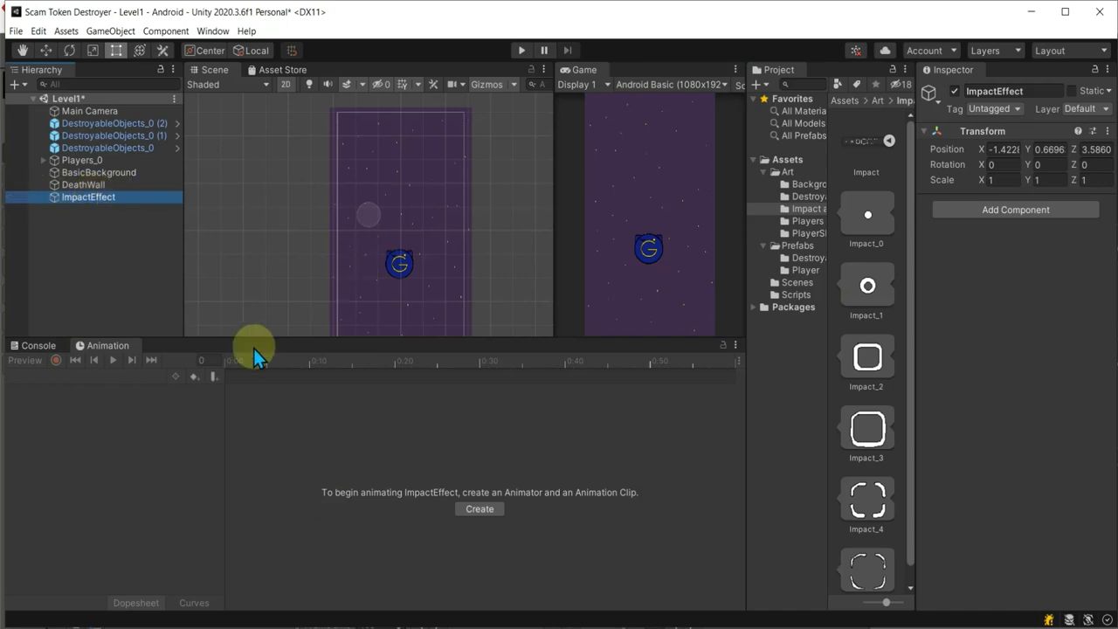
left_click(476, 510)
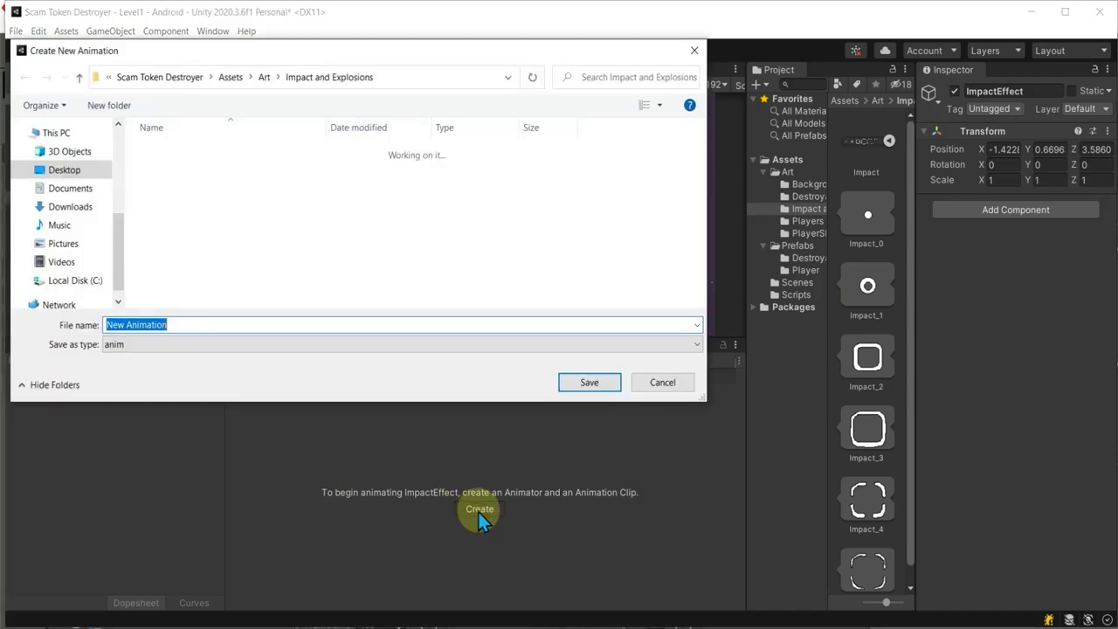
left_click(232, 78)
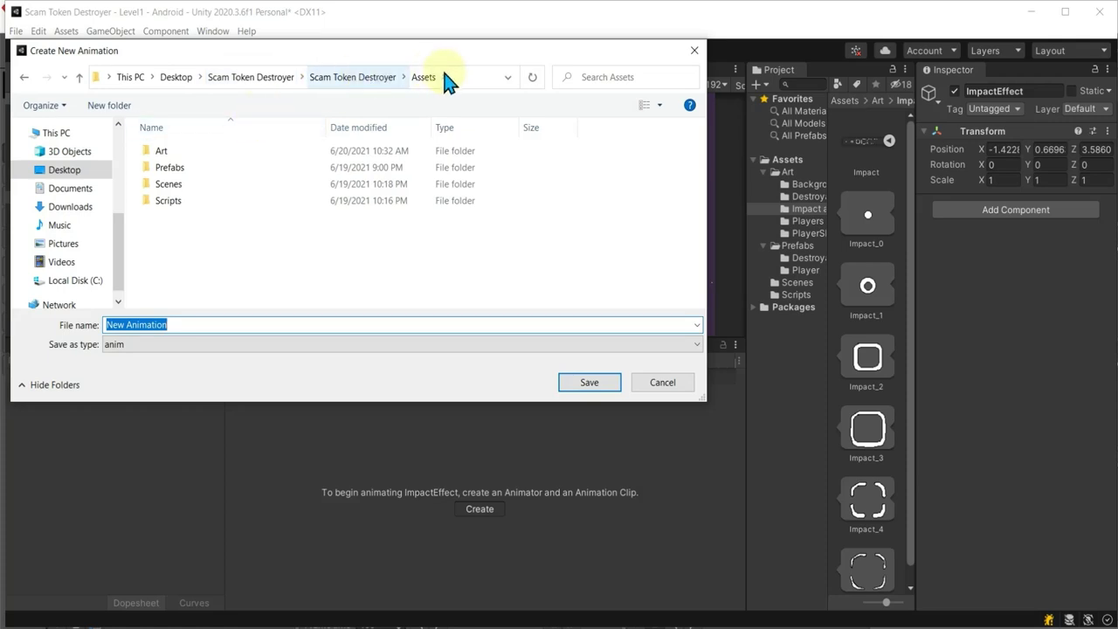
Create an Animations folder inside Assets and open it.
right_click(193, 257)
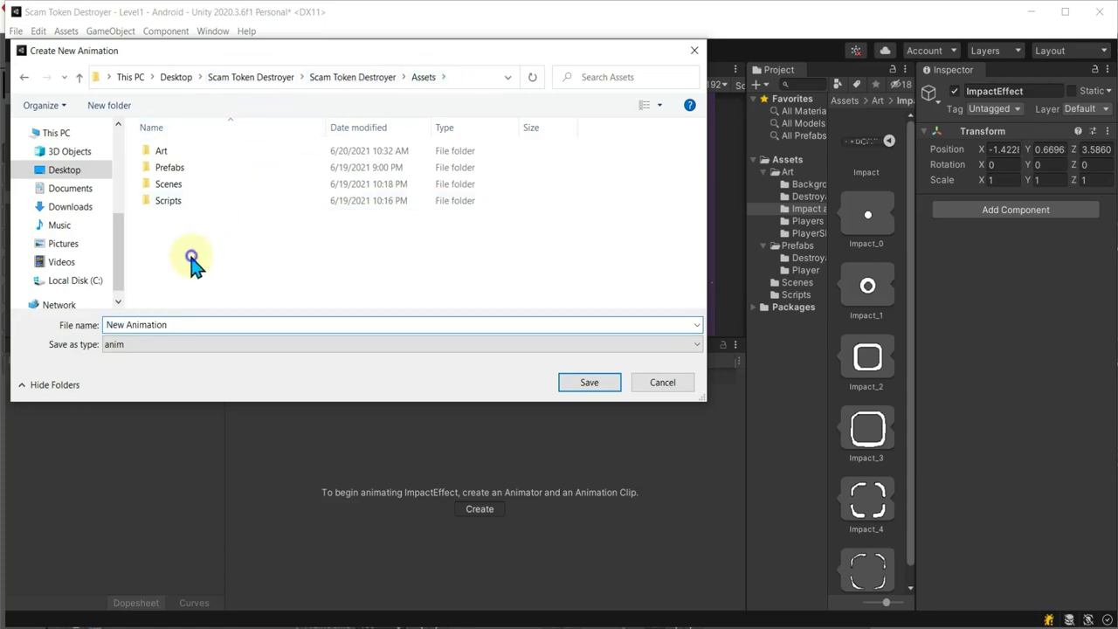
mouse_move(276, 462)
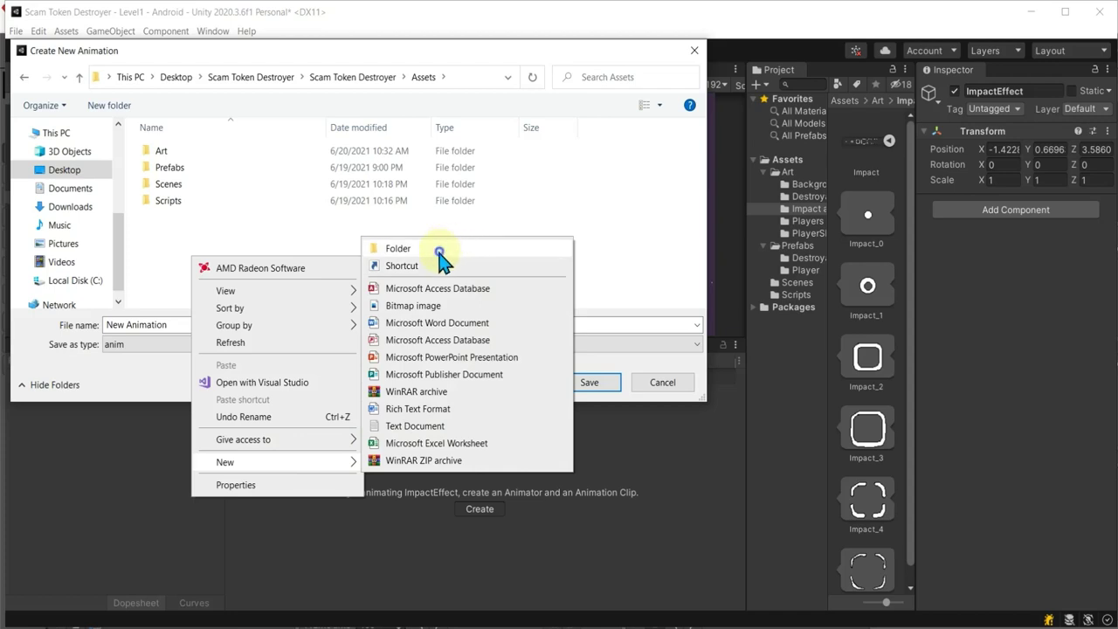
left_click(440, 247)
type("Animations")
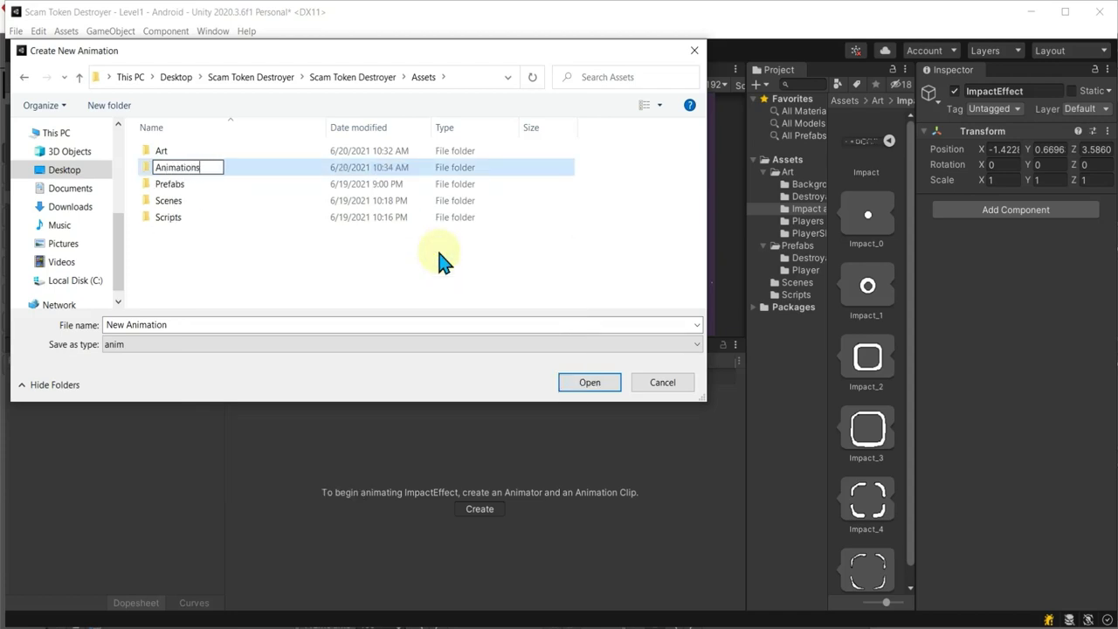
key("Return")
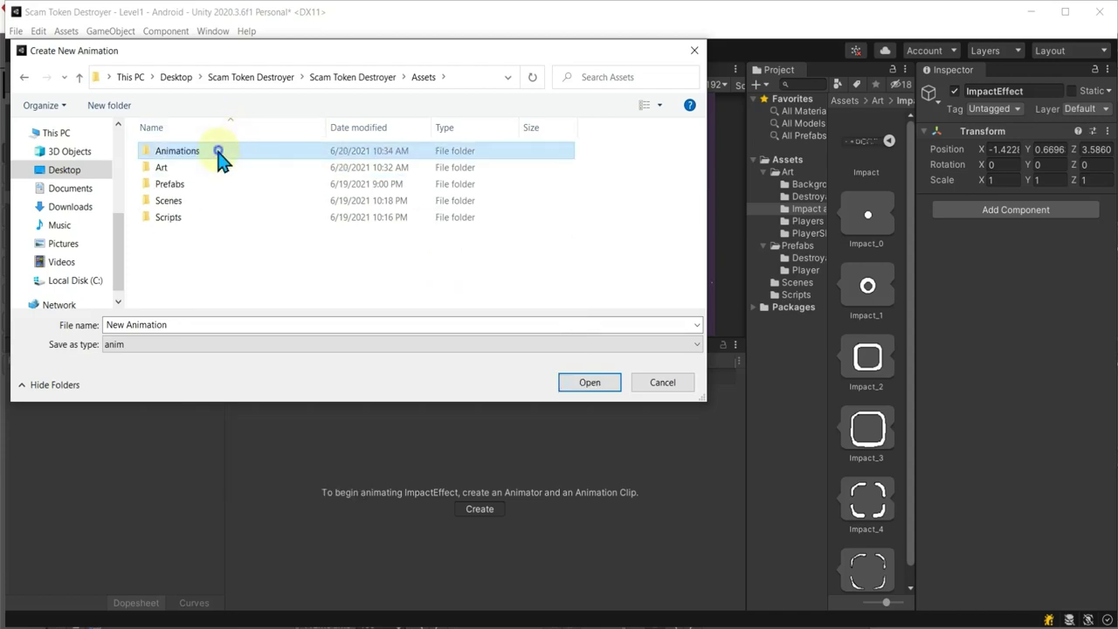
double_click(222, 152)
Add a new folder inside the empty Animations folder.
left_click(173, 324)
right_click(219, 206)
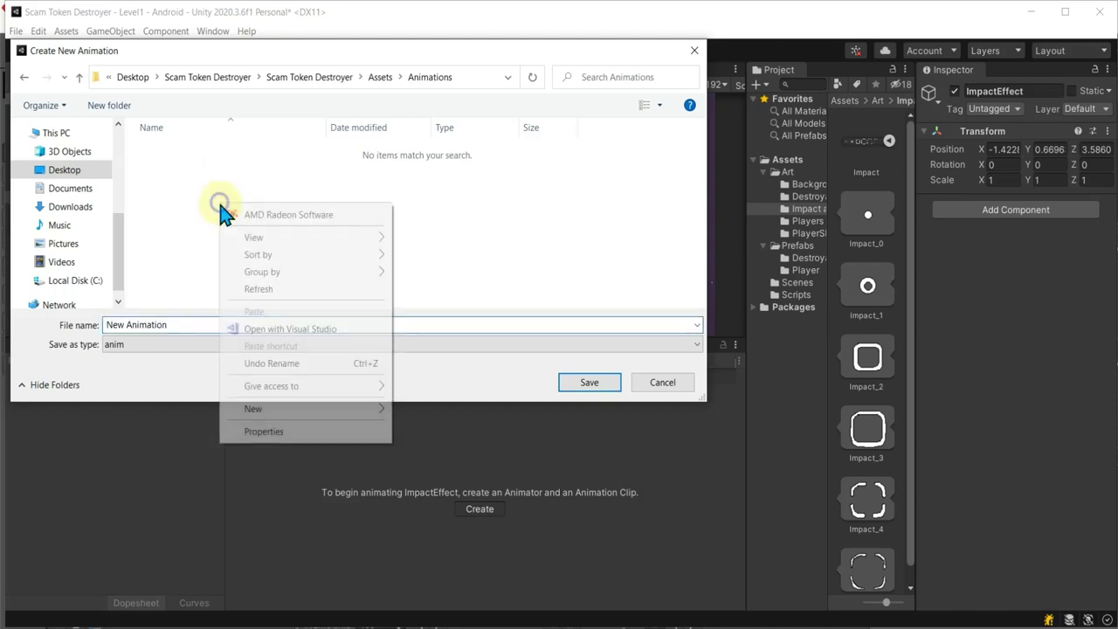
mouse_move(306, 409)
left_click(400, 410)
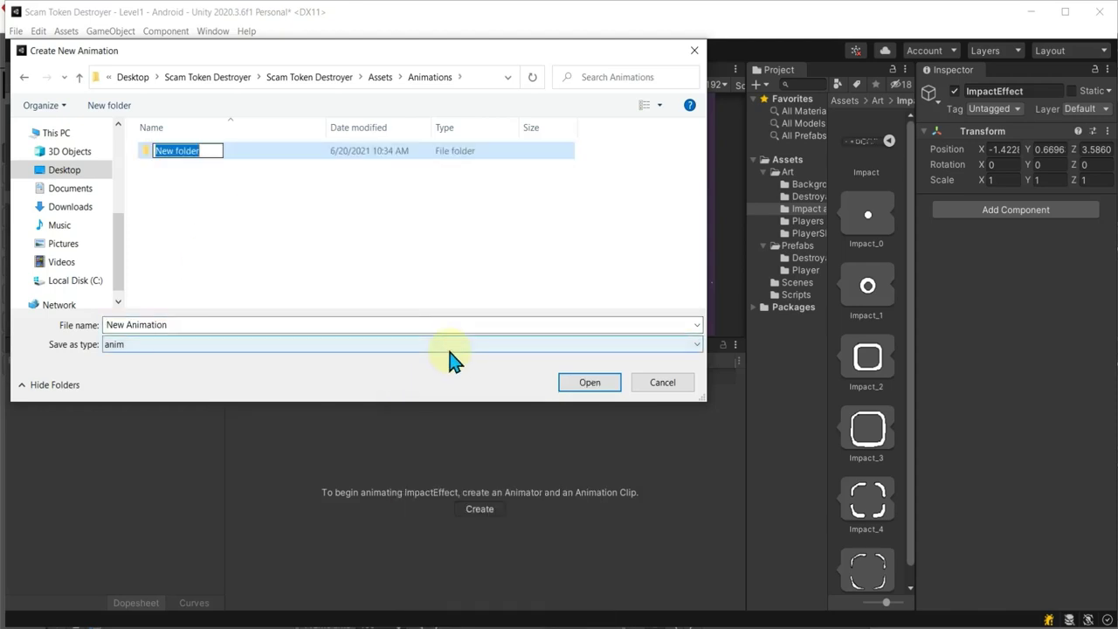
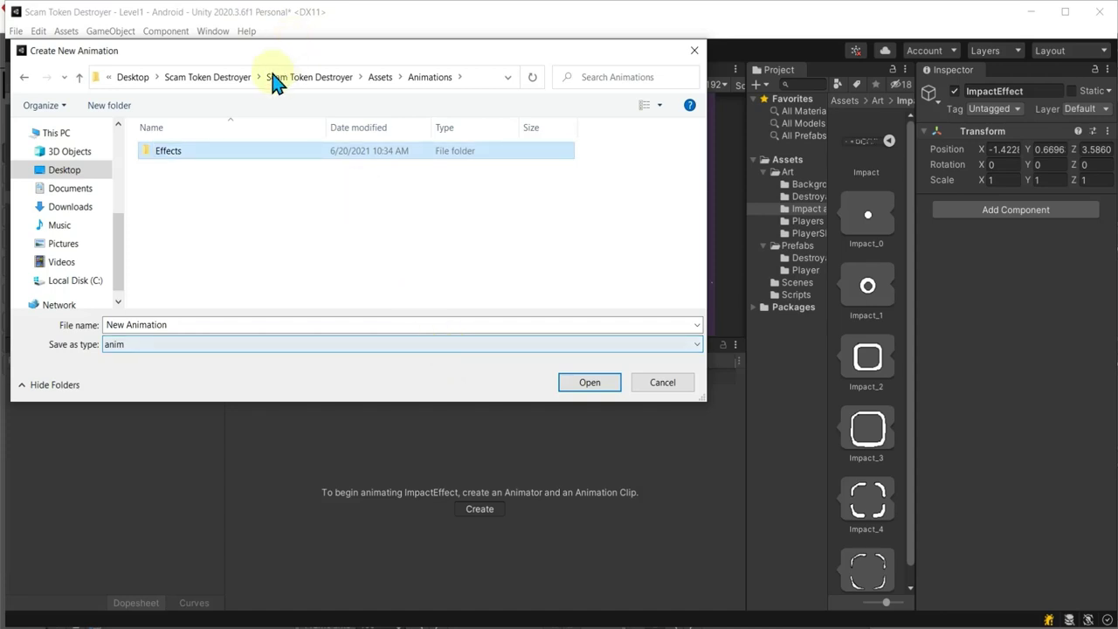
Save the new animation clip as Impact inside the Animations/Effects folder.
double_click(183, 156)
left_click(184, 332)
type("Impact")
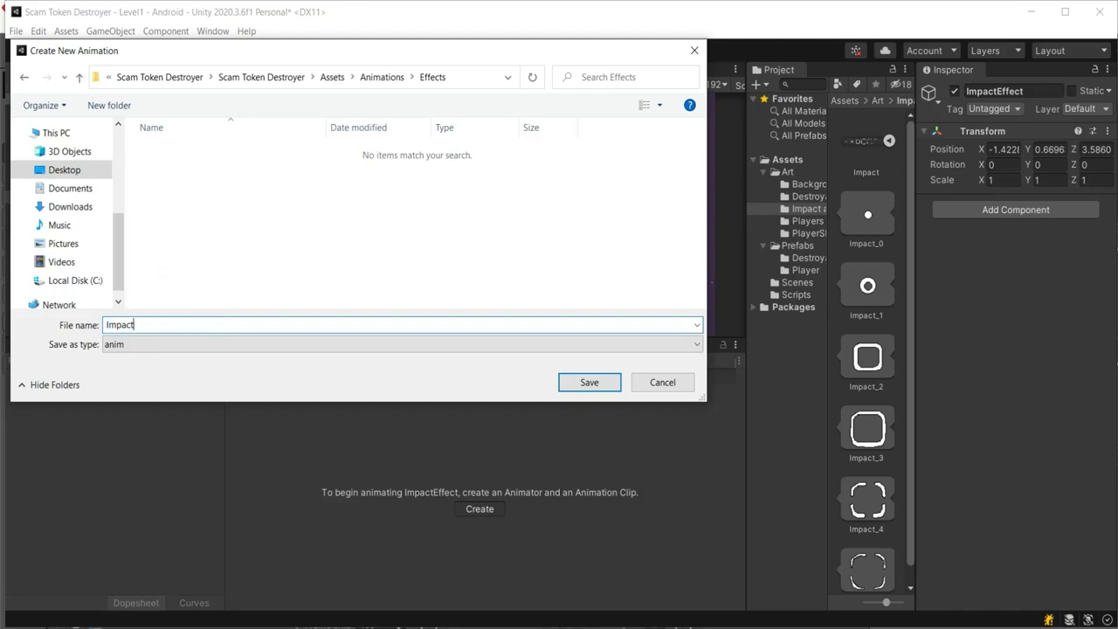
key("Return")
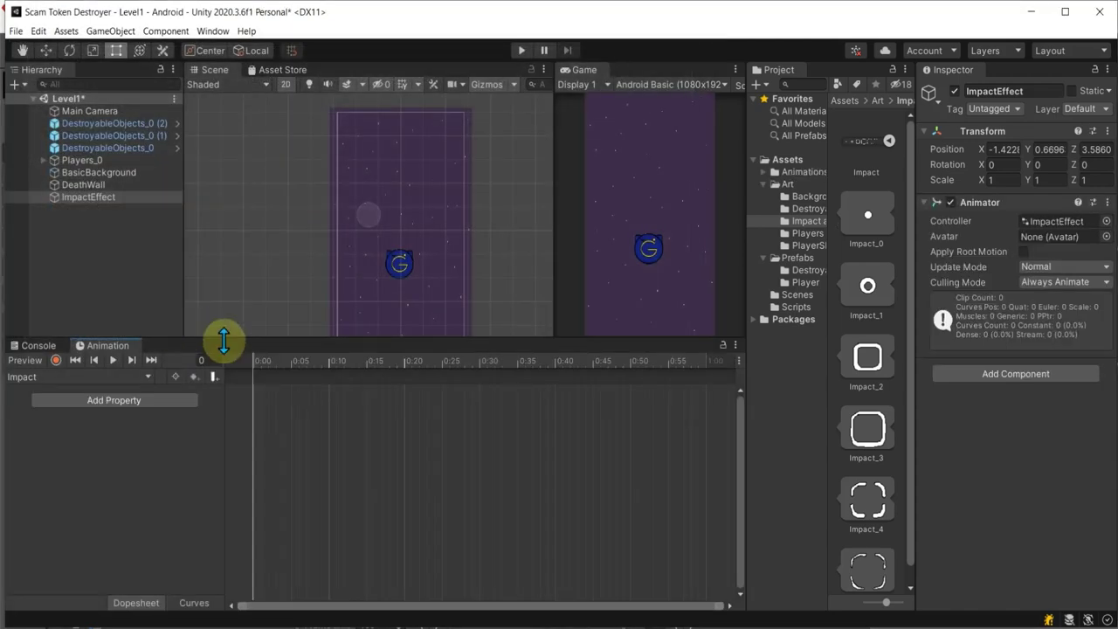
Make the Impact_0 sprite a child object of ImpactEffect in the Hierarchy.
left_click(871, 219)
mouse_move(879, 215)
left_mouse_down()
mouse_move(855, 238)
mouse_move(848, 219)
left_mouse_up()
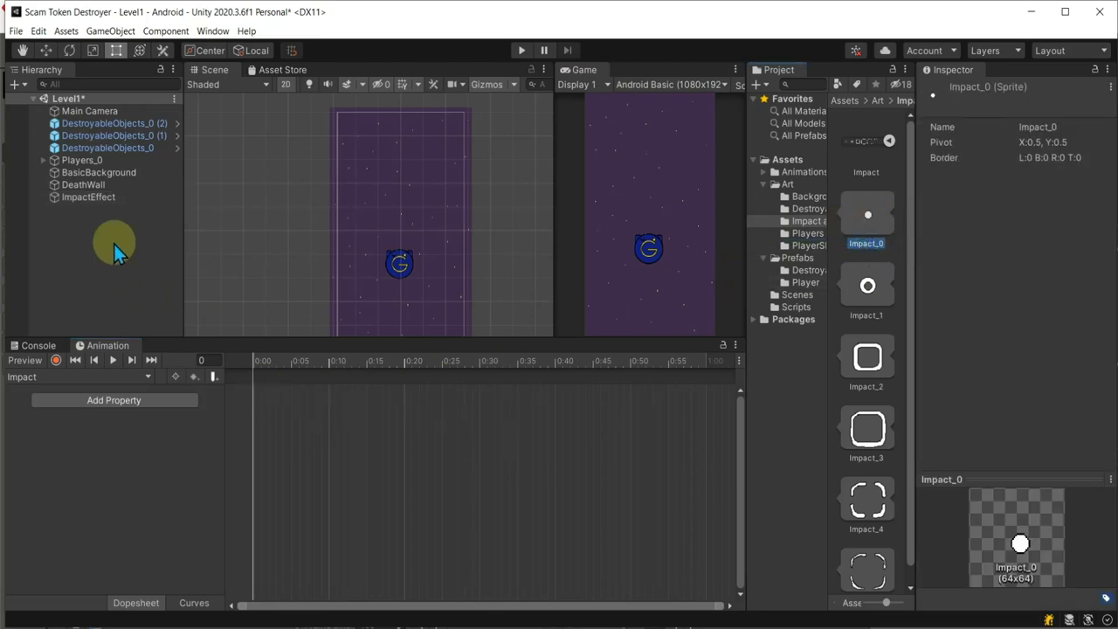
left_click(97, 197)
double_click(98, 197)
scroll(390, 205, "up", 2)
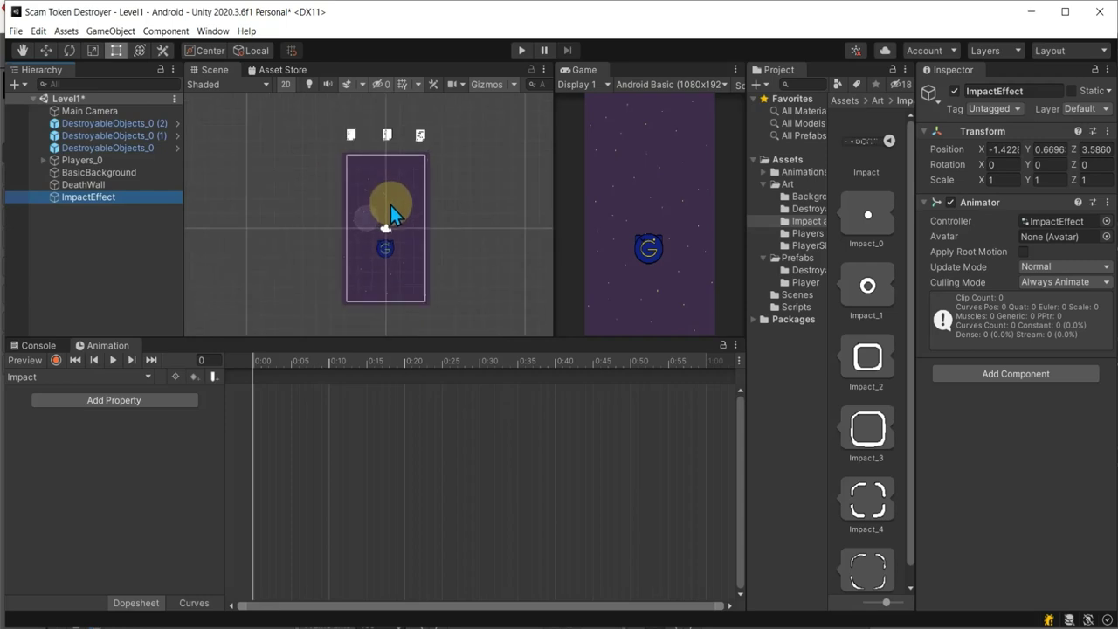
scroll(373, 223, "up", 2)
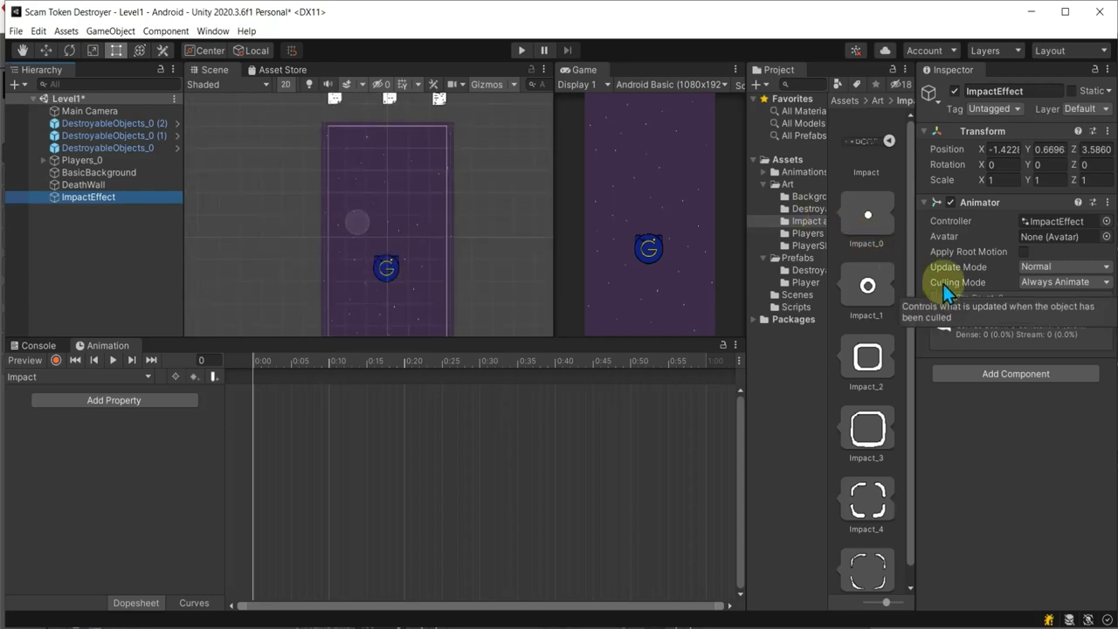
left_click_drag(867, 218, 74, 202)
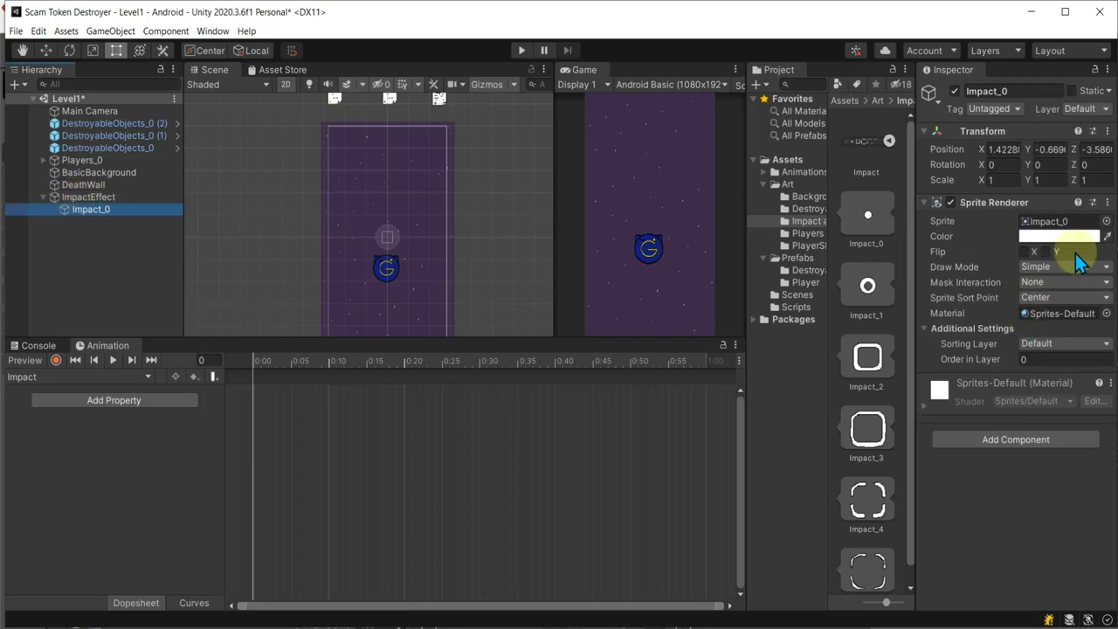
Put the Impact_0 child on the Shots sorting layer with Order in Layer -1.
left_click(1080, 345)
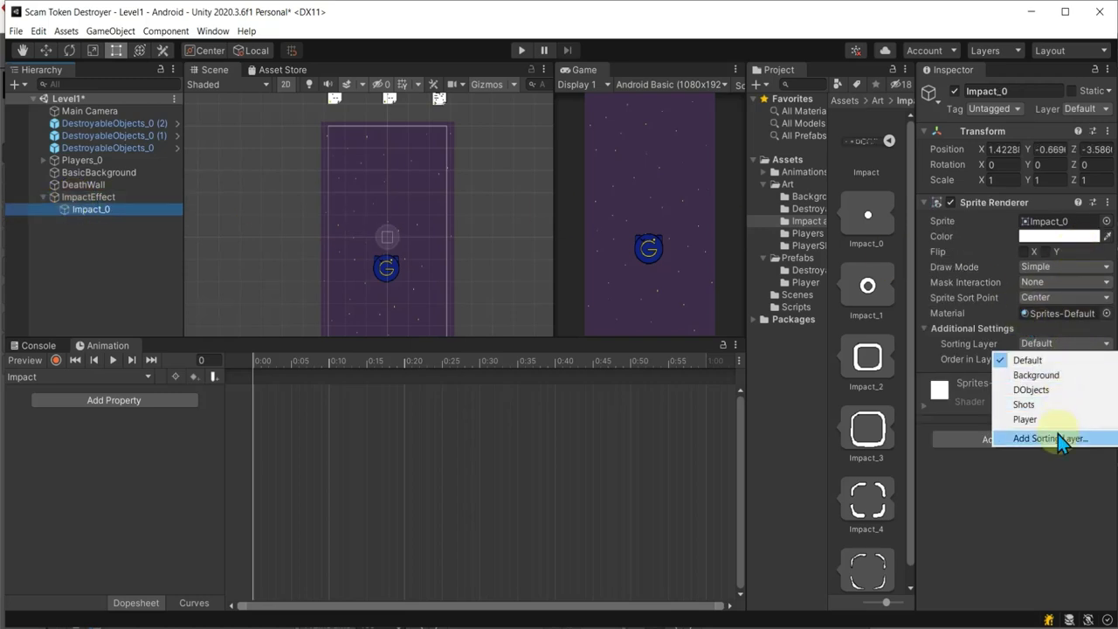
left_click(1039, 404)
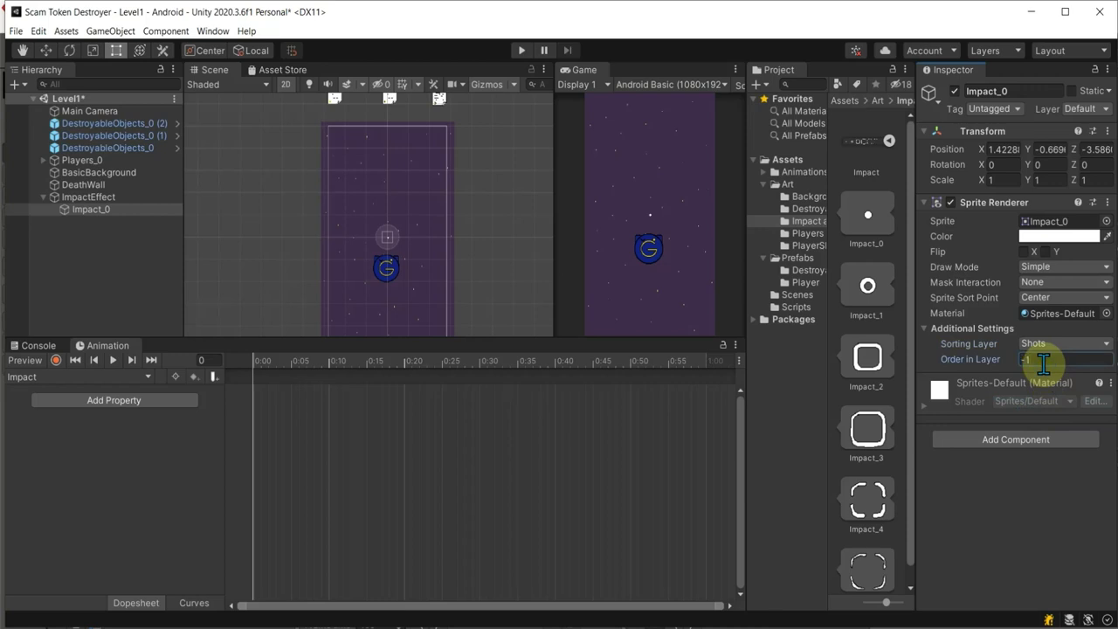
scroll(370, 245, "up", 3)
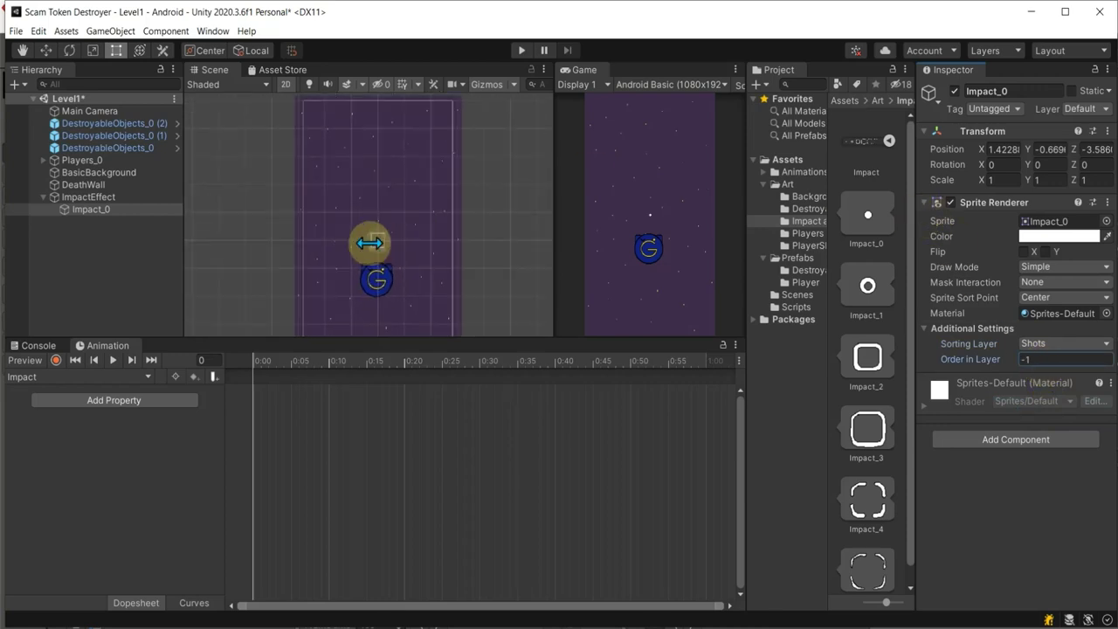
scroll(369, 245, "up", 2)
scroll(382, 250, "up", 3)
scroll(387, 253, "up", 2)
scroll(386, 247, "up", 2)
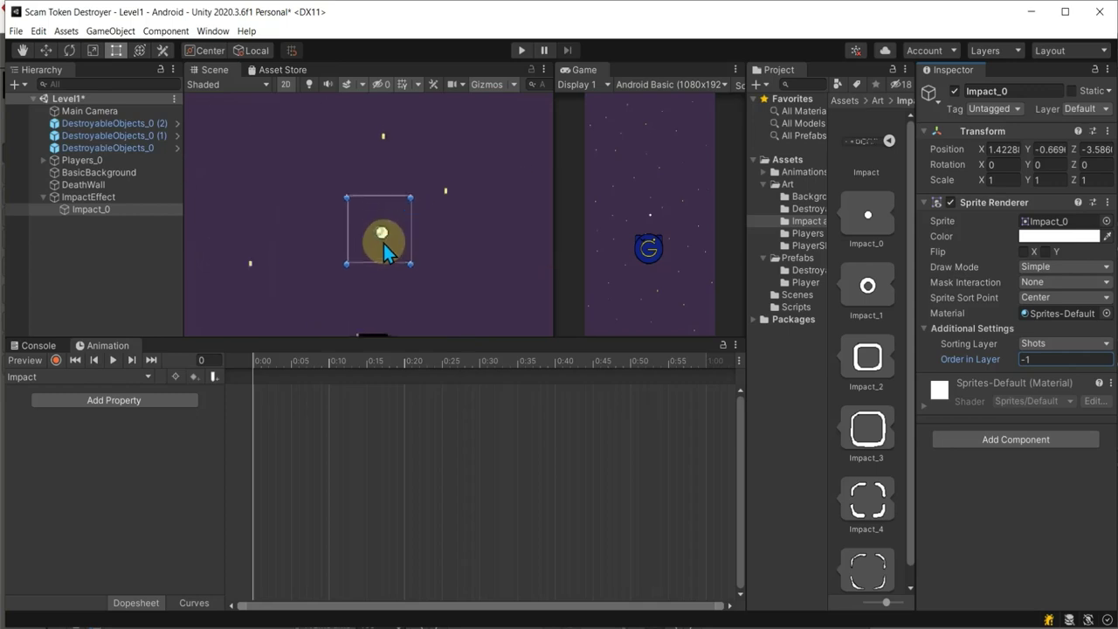
scroll(406, 236, "down", 1)
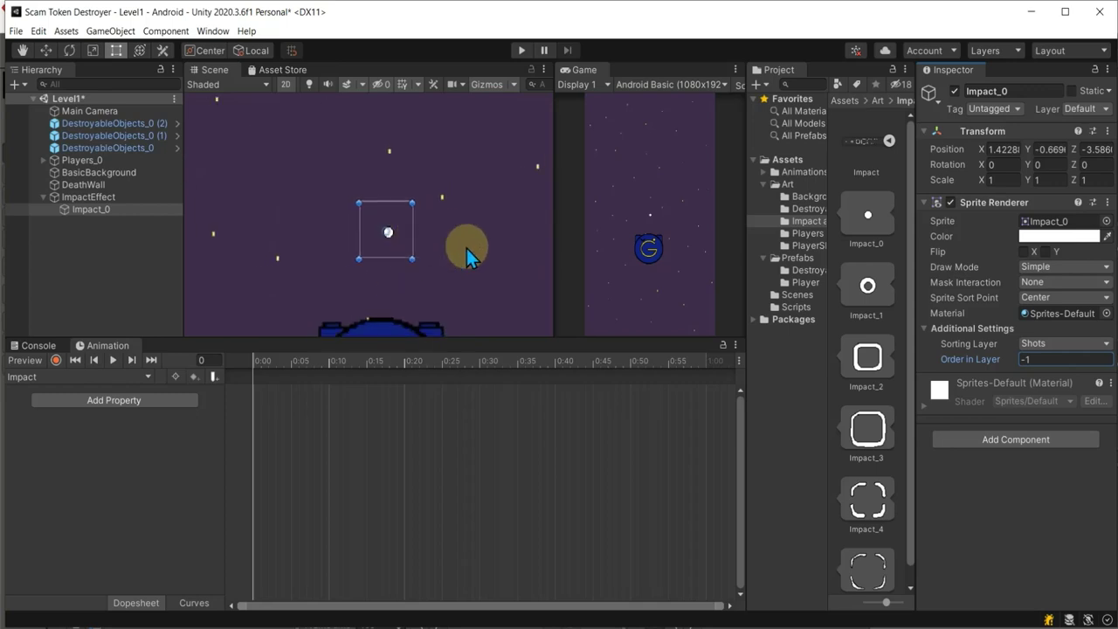
left_click_drag(467, 248, 425, 248)
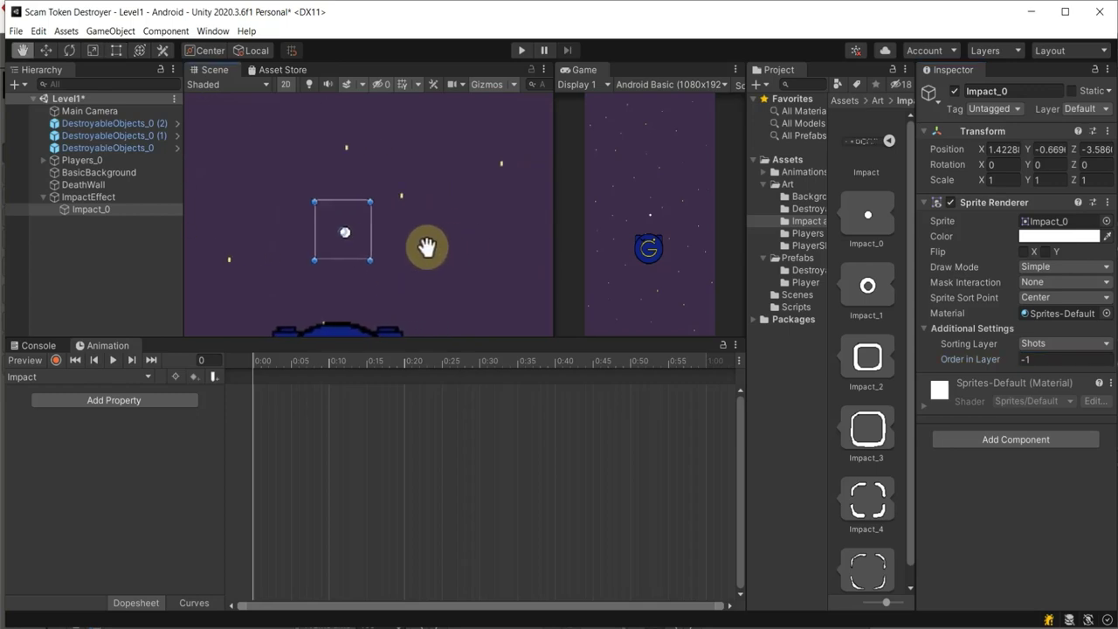
Reselect ImpactEffect and then its Impact_0 child to inspect their components.
left_click(100, 199)
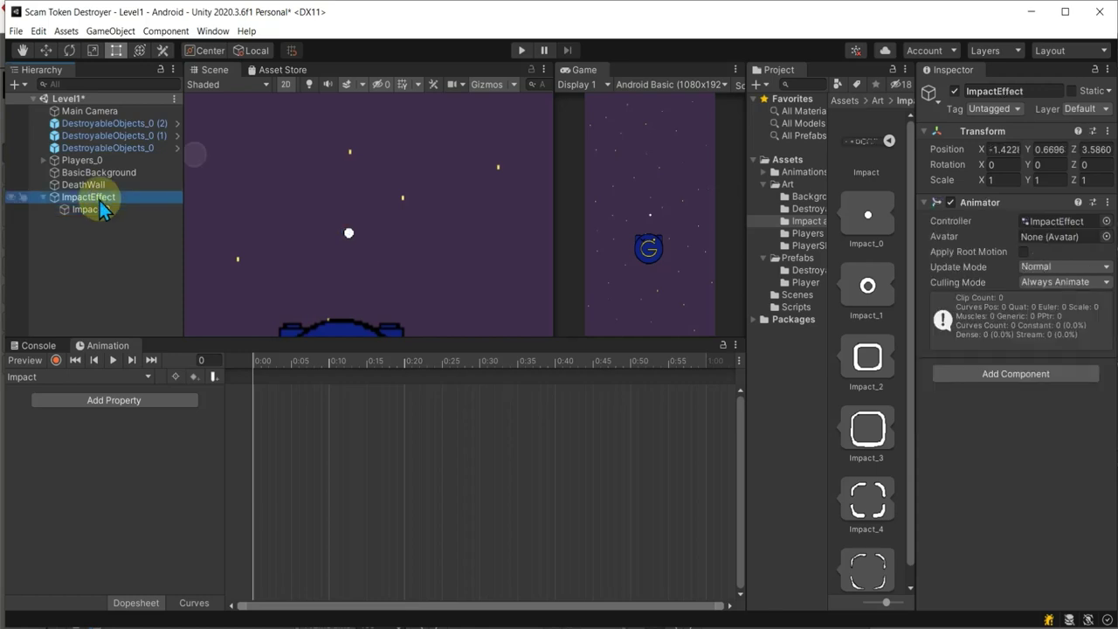
mouse_move(96, 209)
left_mouse_down()
mouse_move(970, 469)
mouse_move(83, 213)
mouse_move(93, 203)
left_mouse_up()
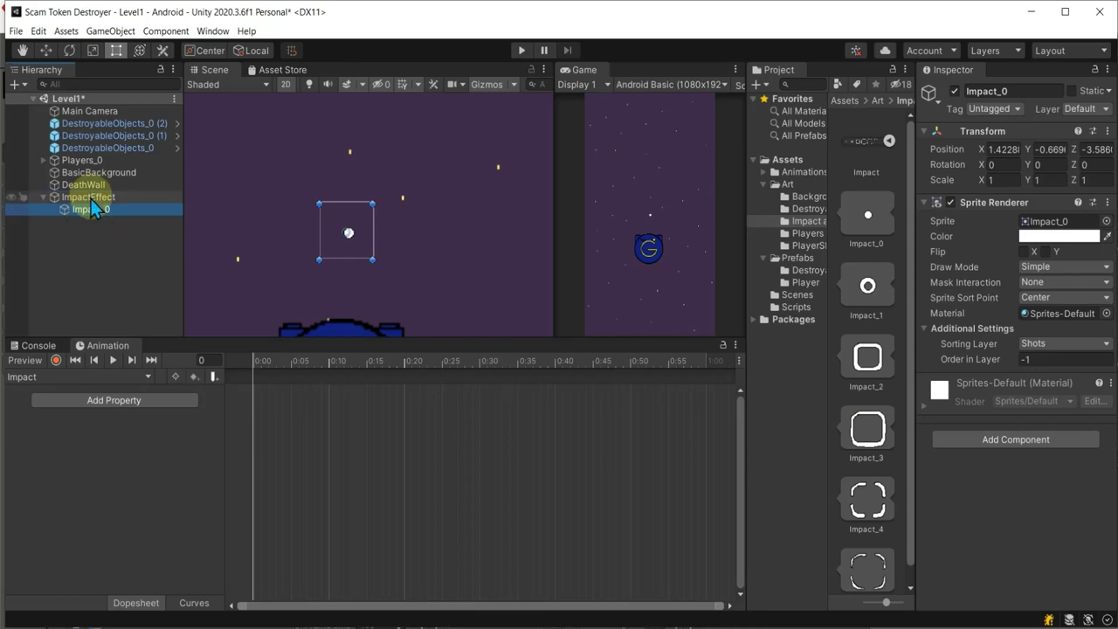
left_click(90, 200)
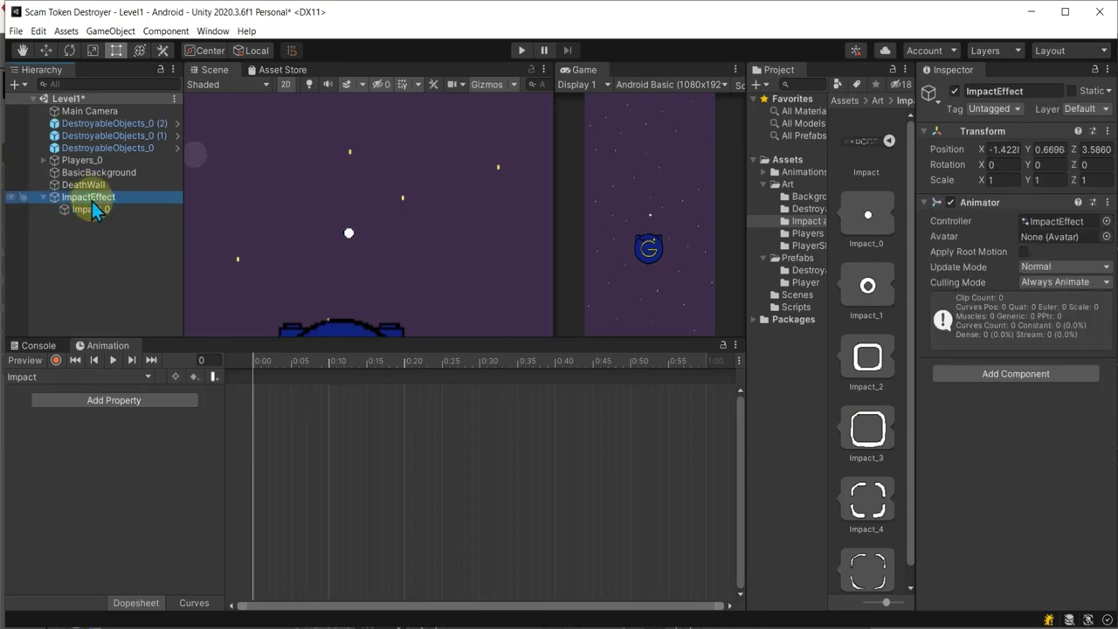
left_click(93, 209)
Delete the Impact_0 child and add a Sprite Renderer to ImpactEffect.
right_click(94, 209)
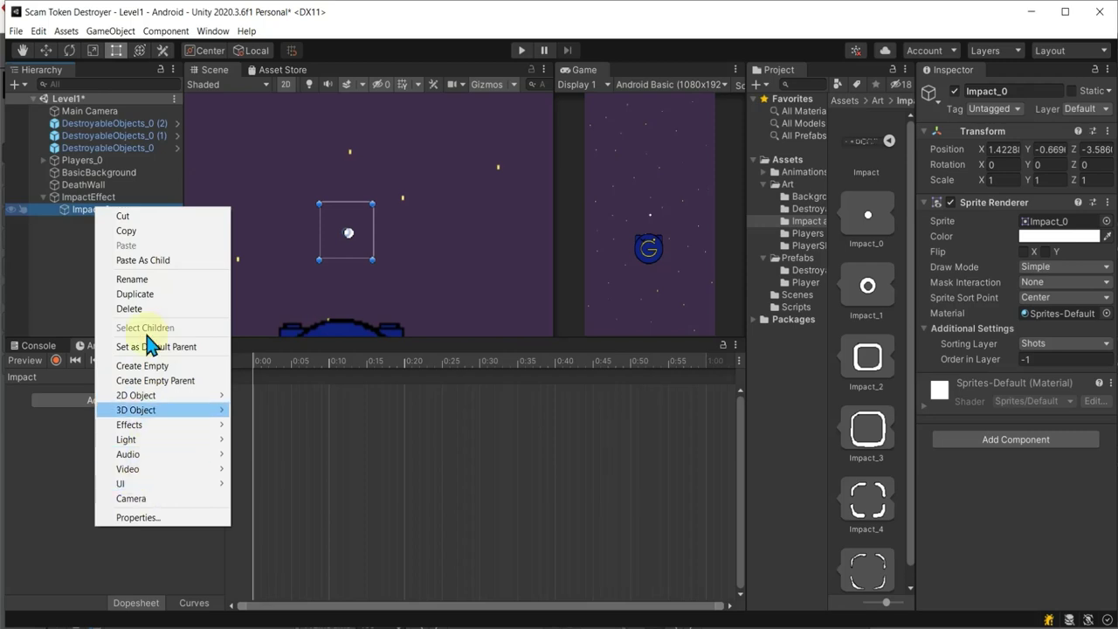
left_click(139, 308)
left_click(96, 197)
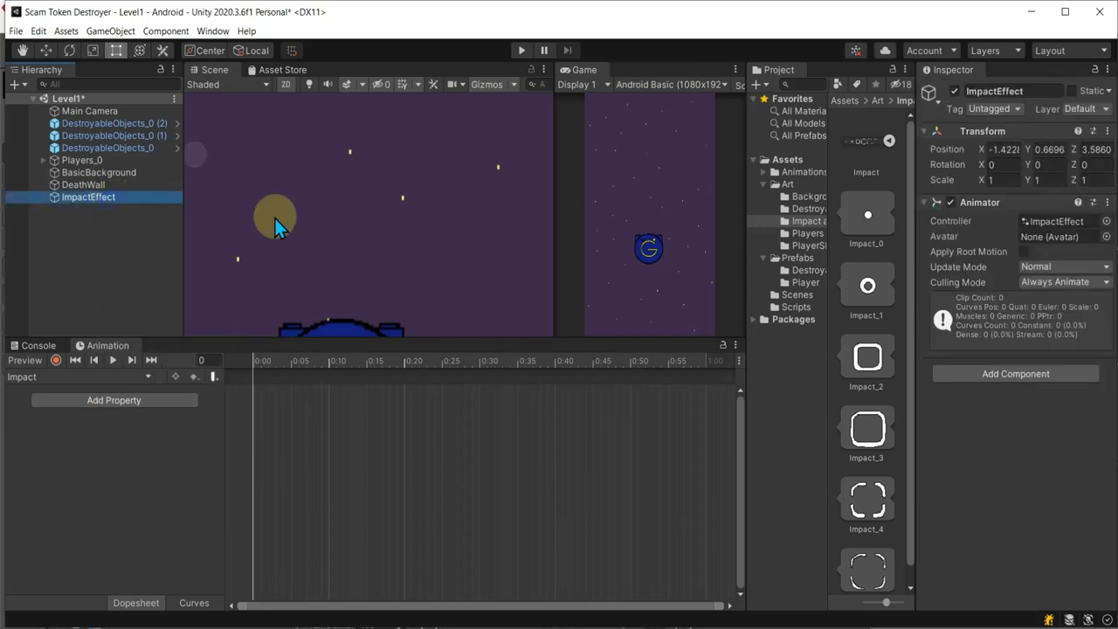
left_click(991, 376)
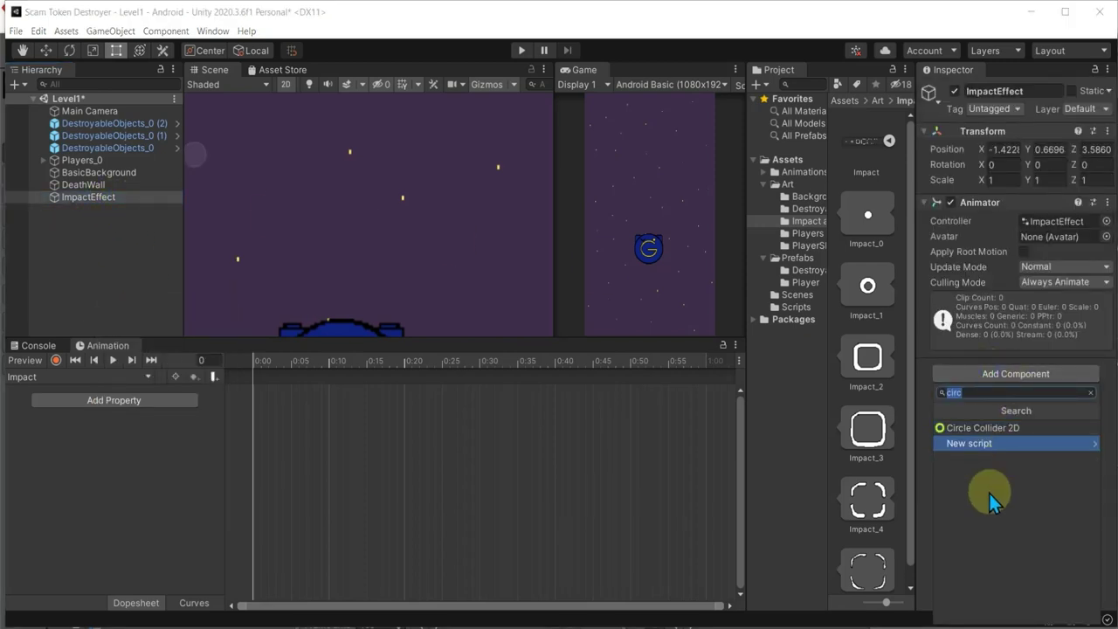
type("spr")
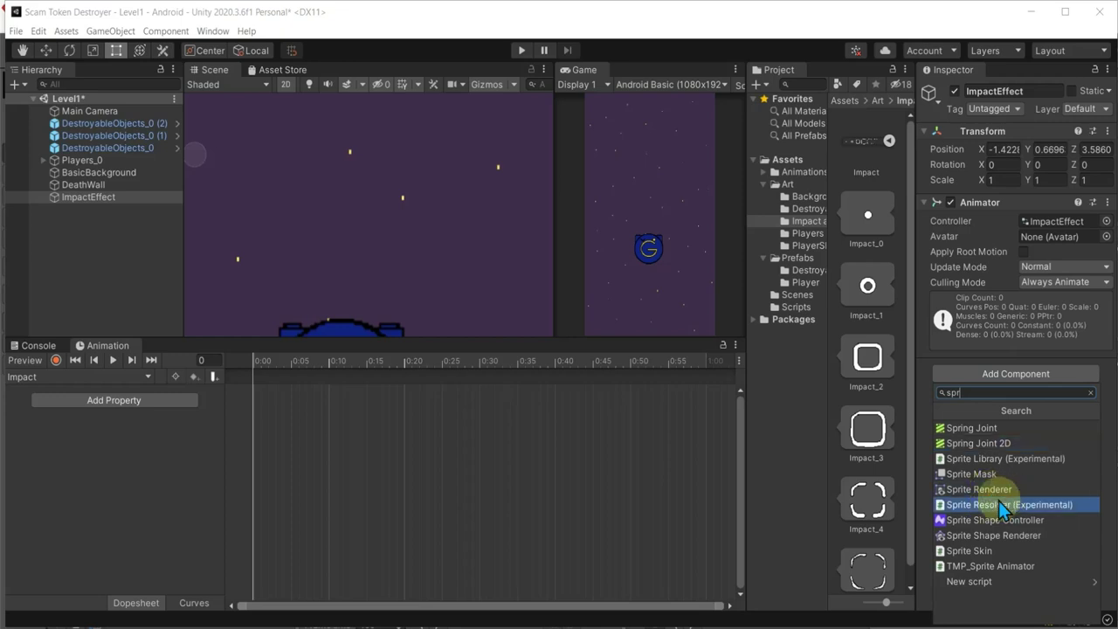
left_click(1047, 491)
Give the Sprite Renderer the Impact_0 sprite, Shots sorting layer and order -1.
left_click(1096, 385)
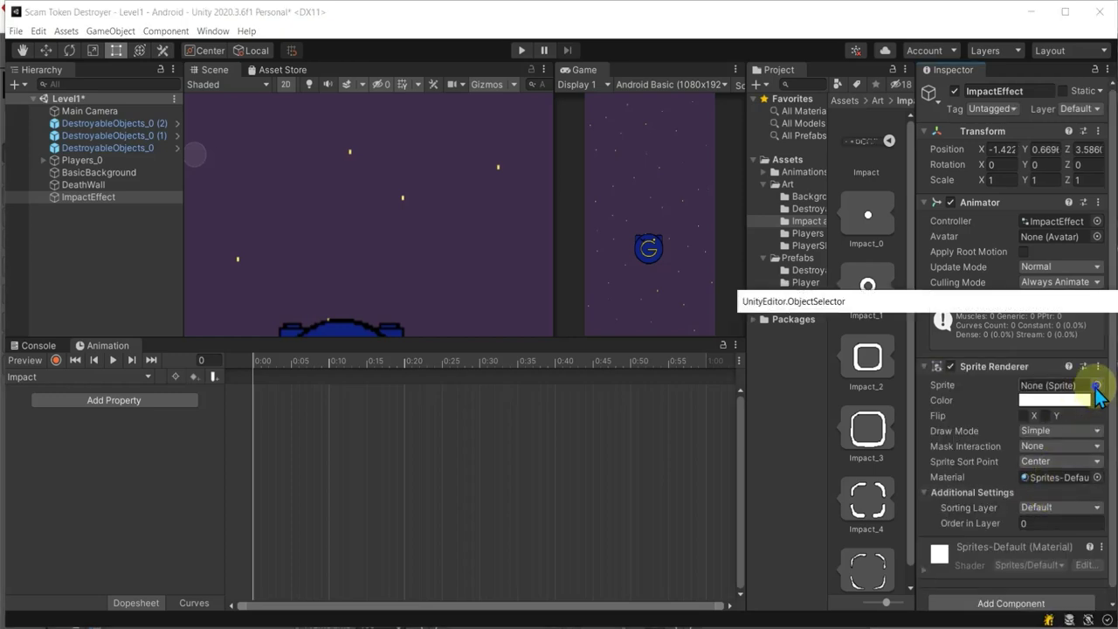
scroll(904, 487, "down", 1)
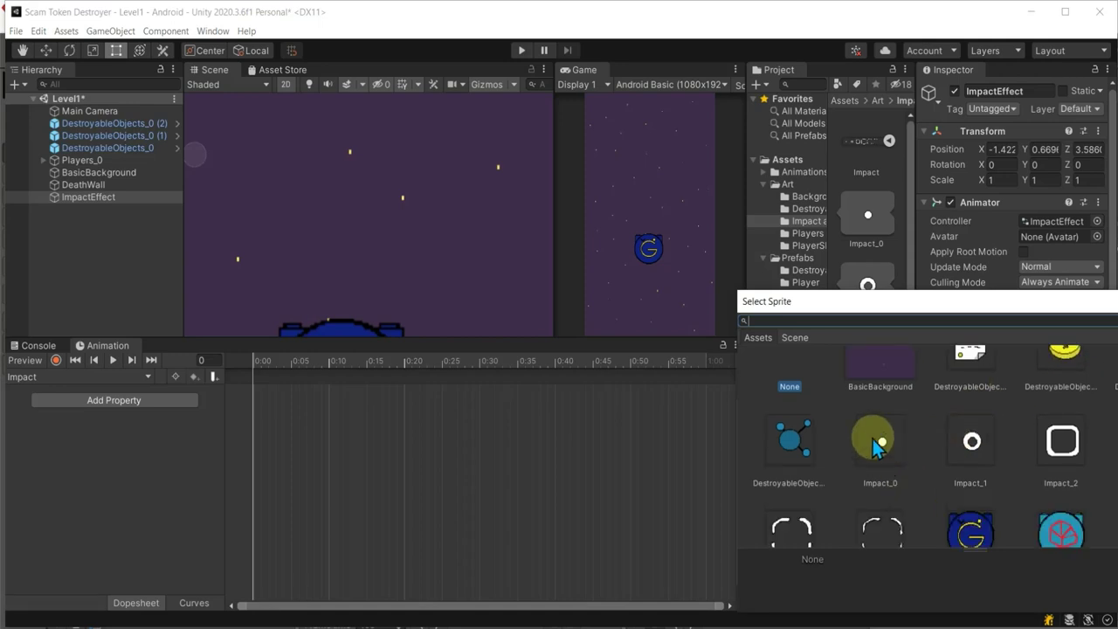
double_click(878, 445)
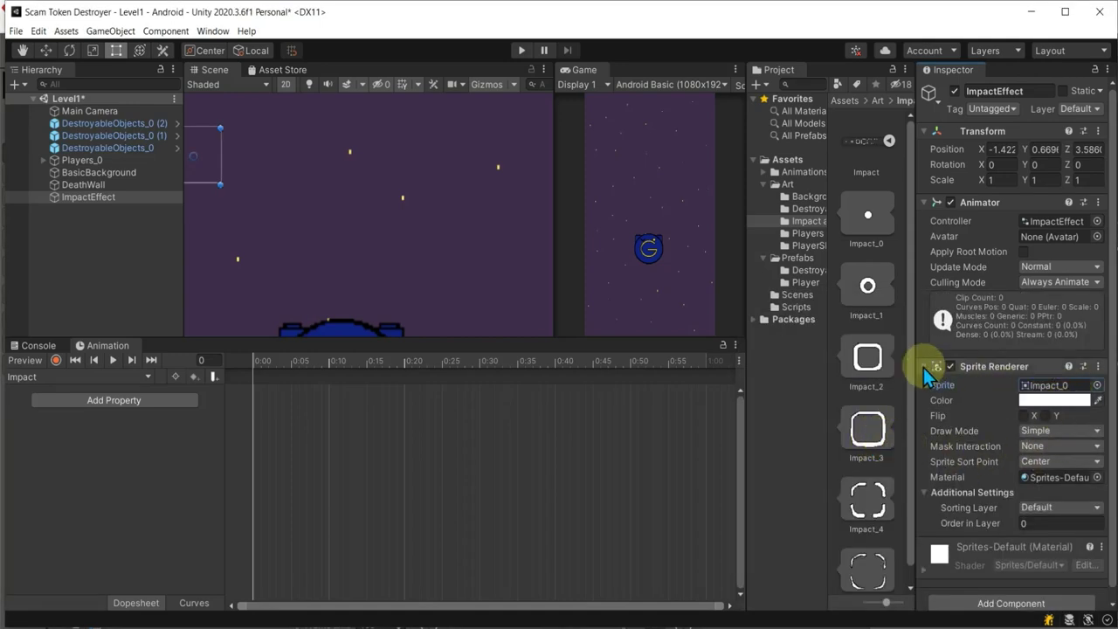
scroll(1016, 525, "down", 1)
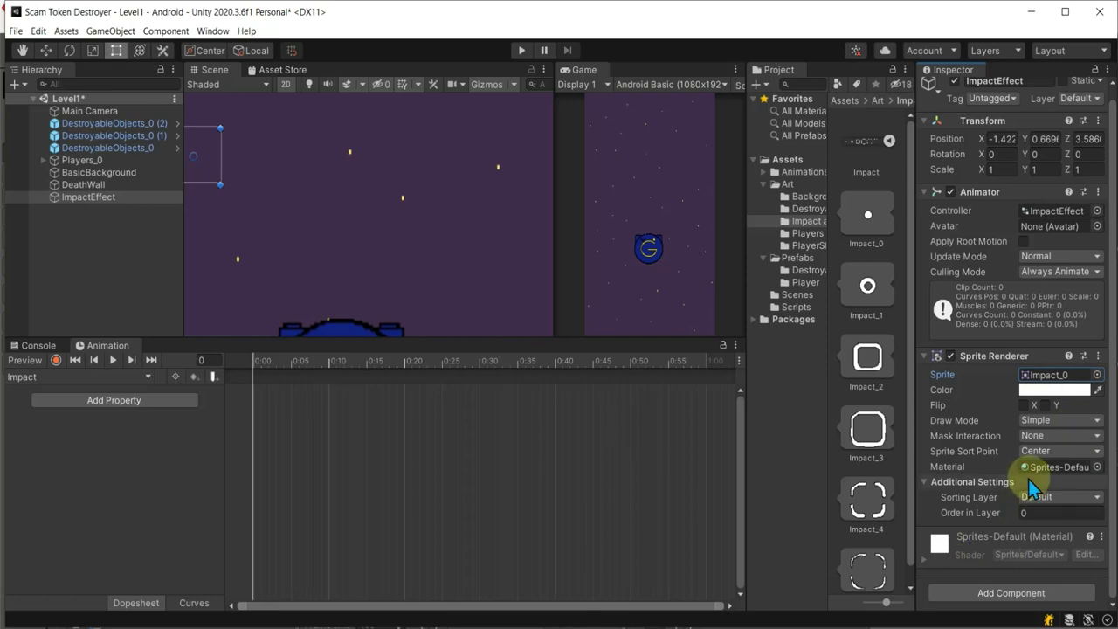
left_click(1040, 497)
left_click(1057, 562)
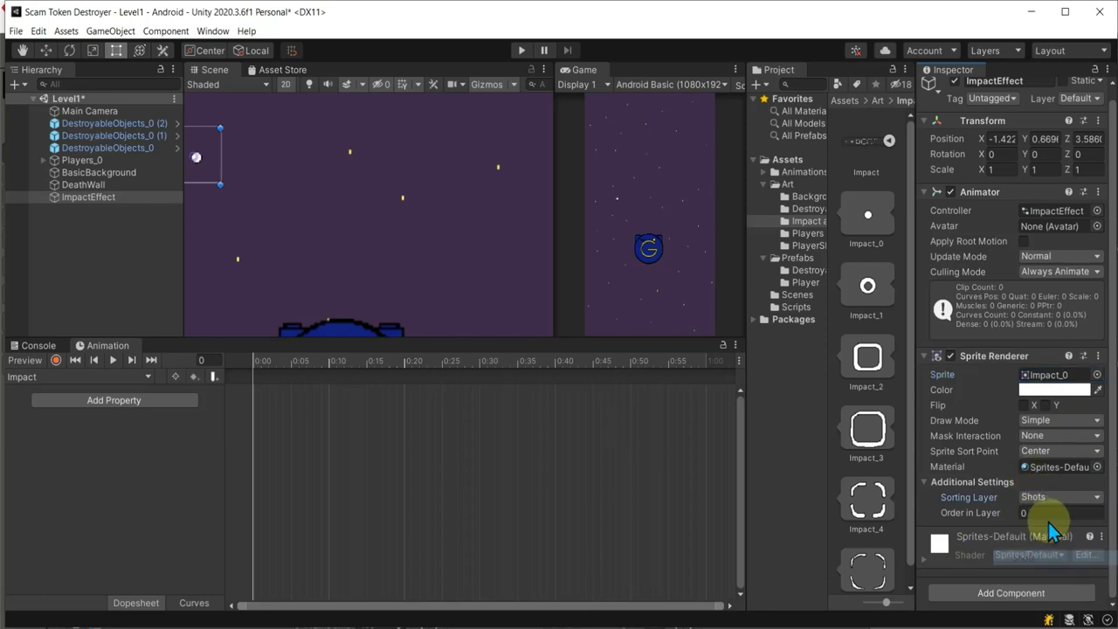
left_click(1046, 514)
type("-1")
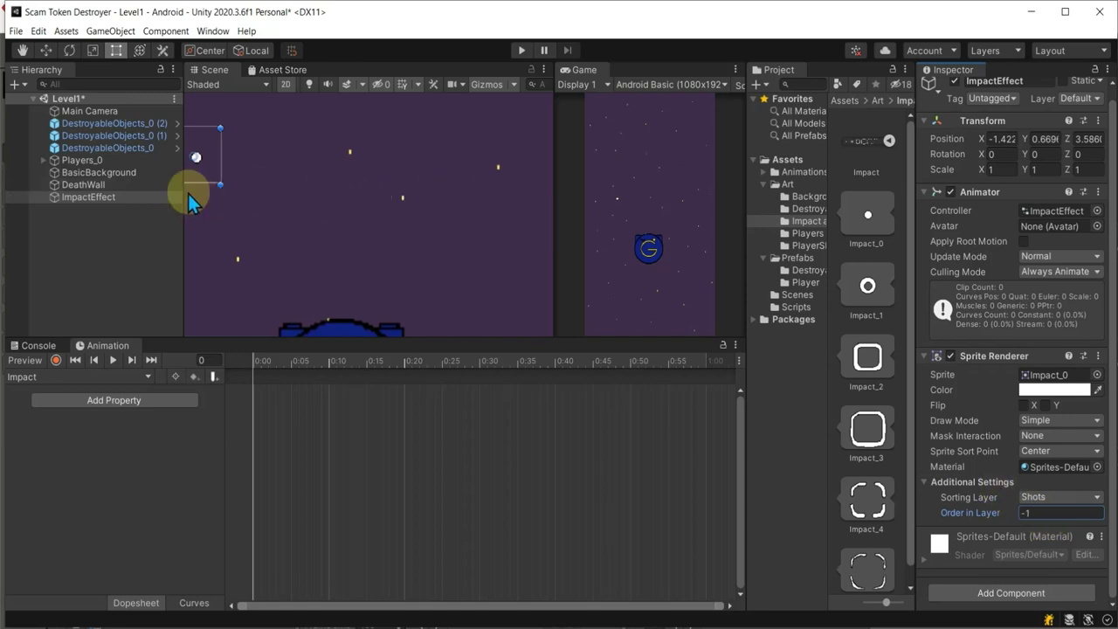
Move ImpactEffect to Transform position 0, 0, 0 at the scene origin.
double_click(96, 198)
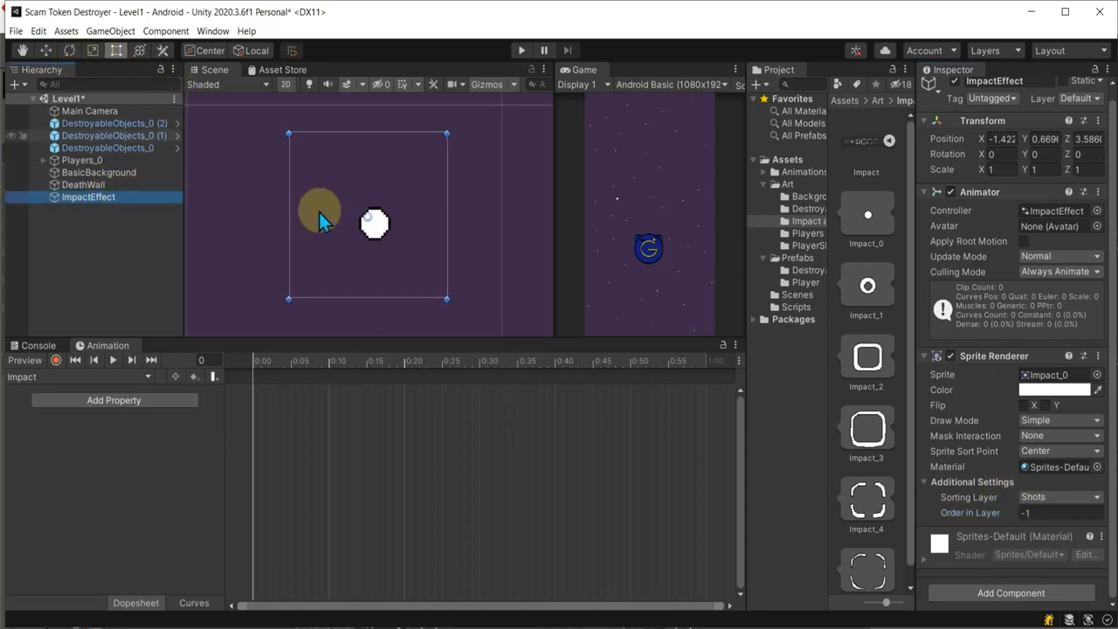
scroll(394, 213, "down", 5)
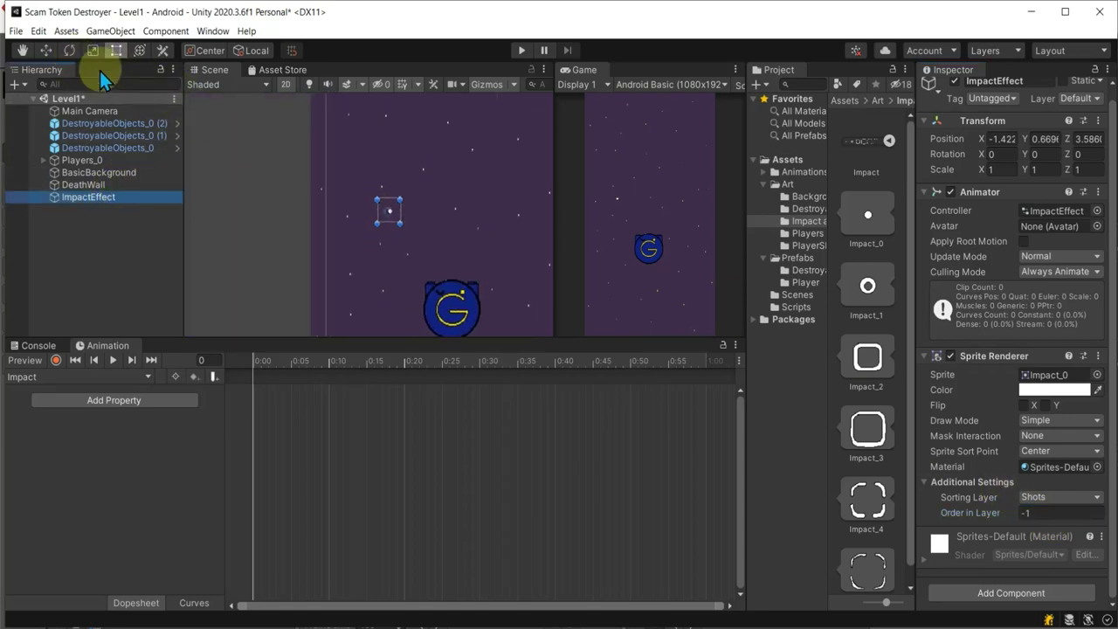
left_click(47, 49)
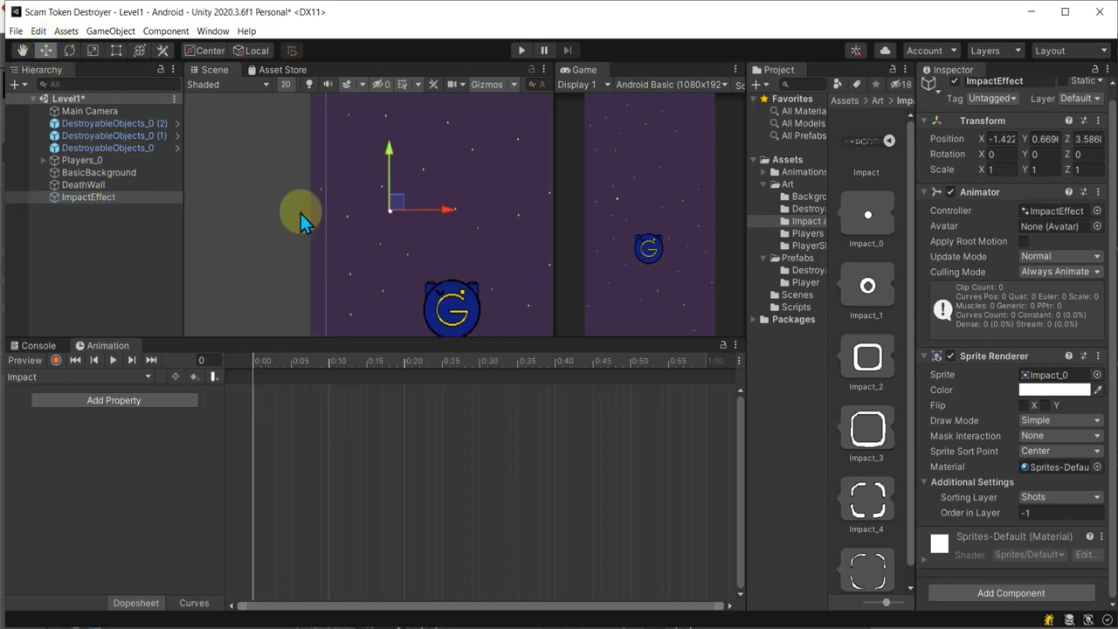
left_click_drag(395, 203, 456, 238)
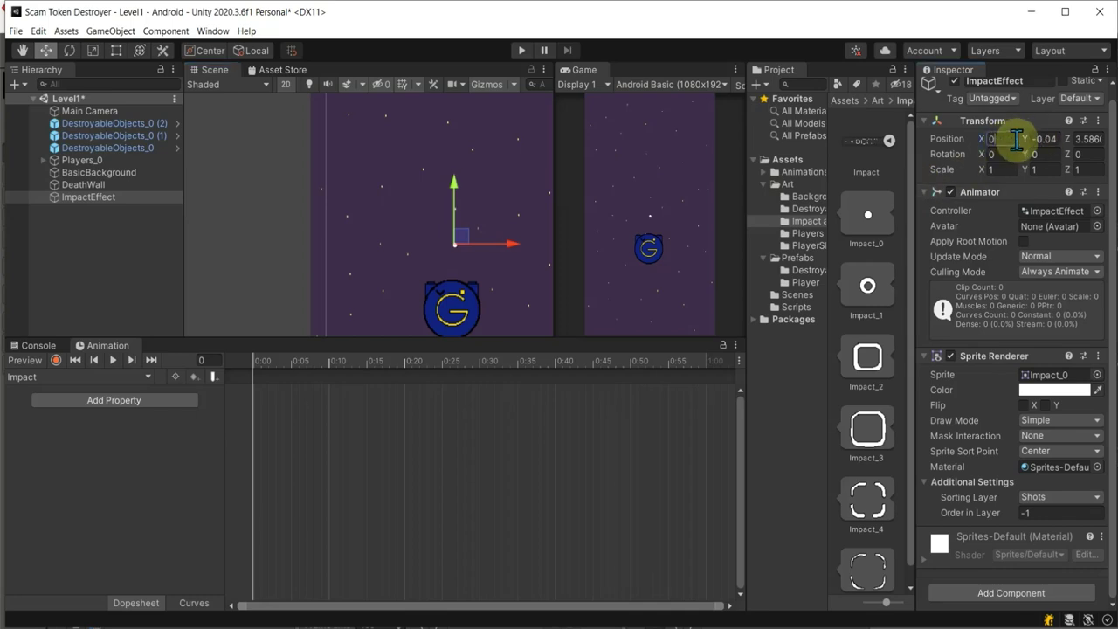
left_click(1040, 138)
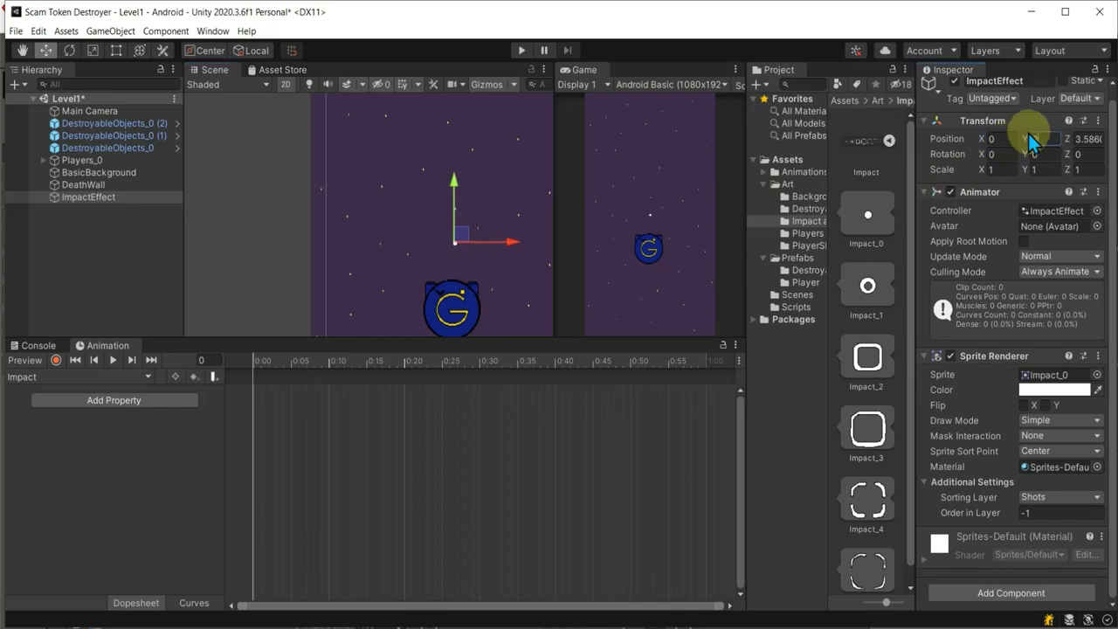
type("0")
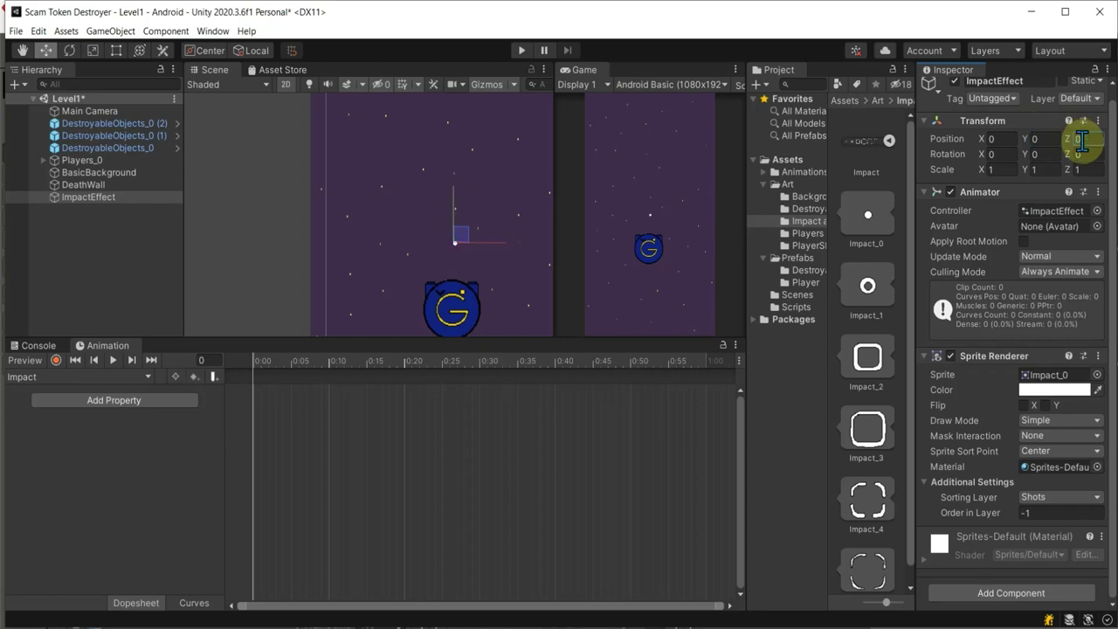
scroll(471, 259, "up", 3)
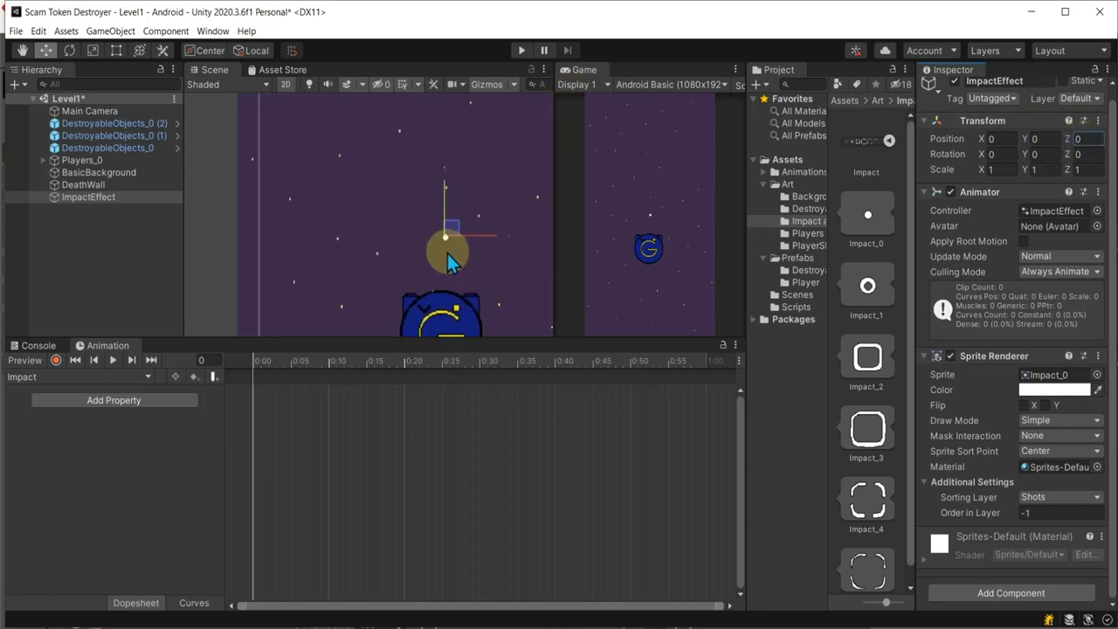
scroll(447, 254, "up", 3)
scroll(447, 253, "up", 2)
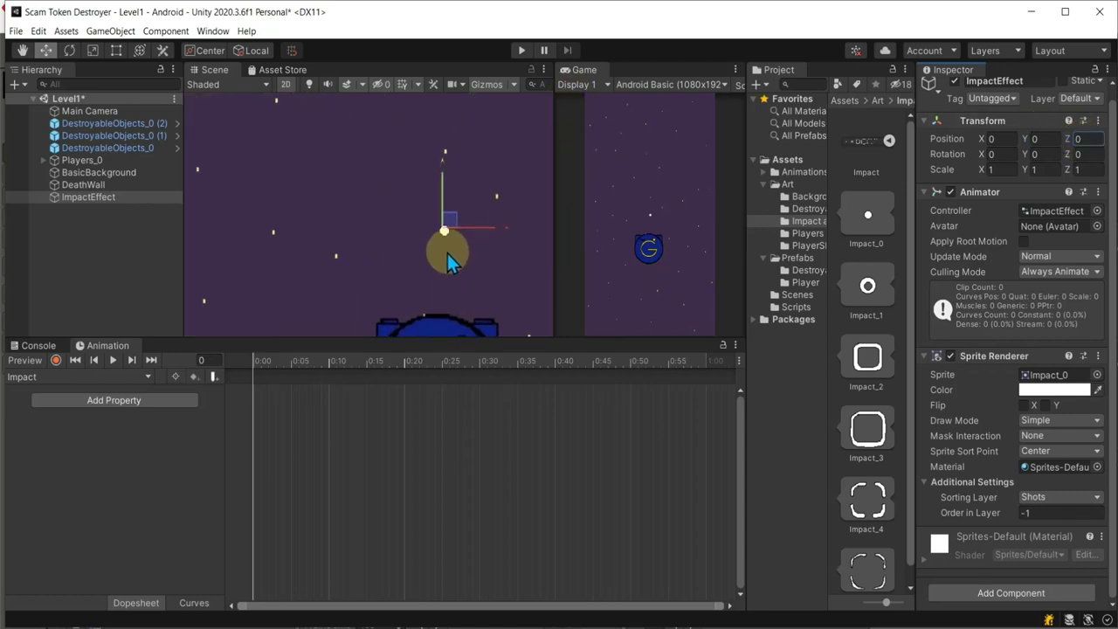
left_click(78, 200)
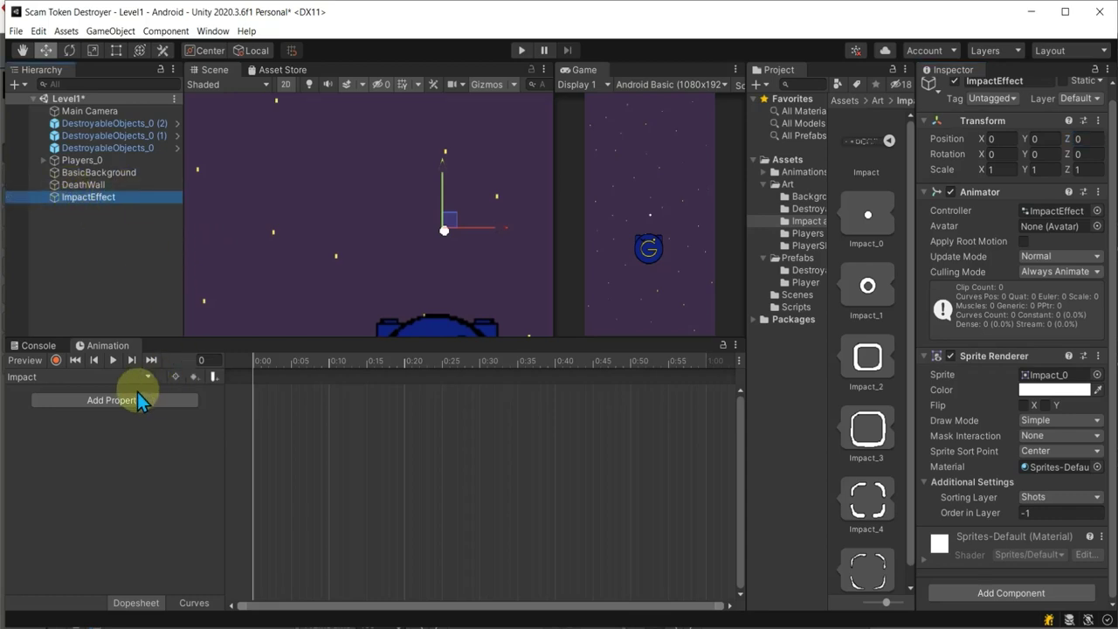
Record keyframes for sprites Impact_0 through Impact_5 at frames 0, 5, 10, 15, 20, 25.
left_click(55, 360)
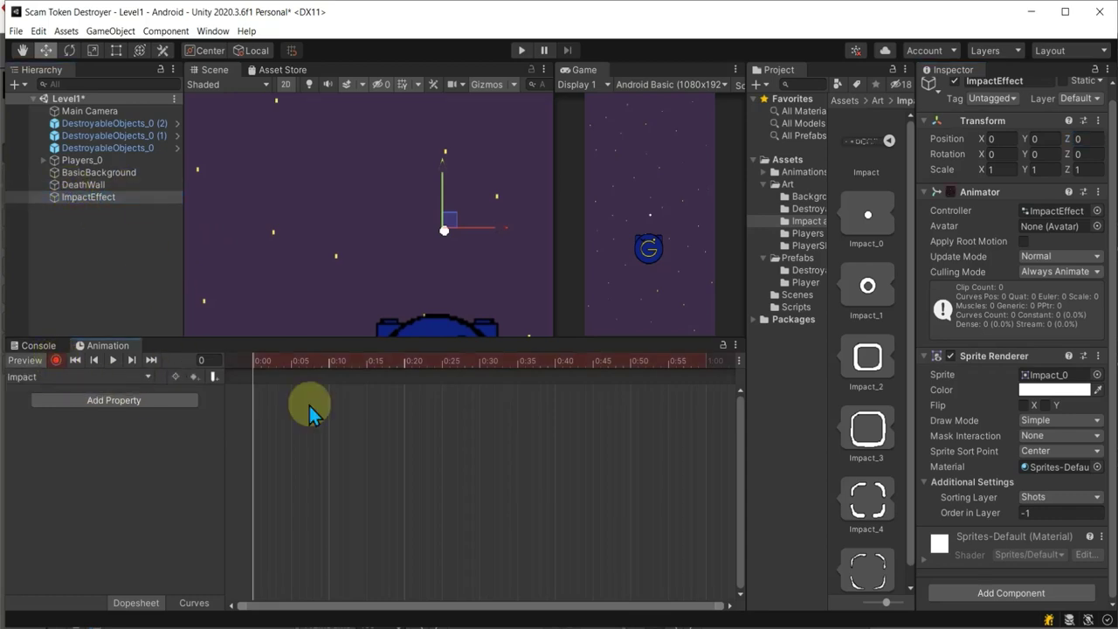
left_click(871, 219)
left_click_drag(870, 218, 254, 393)
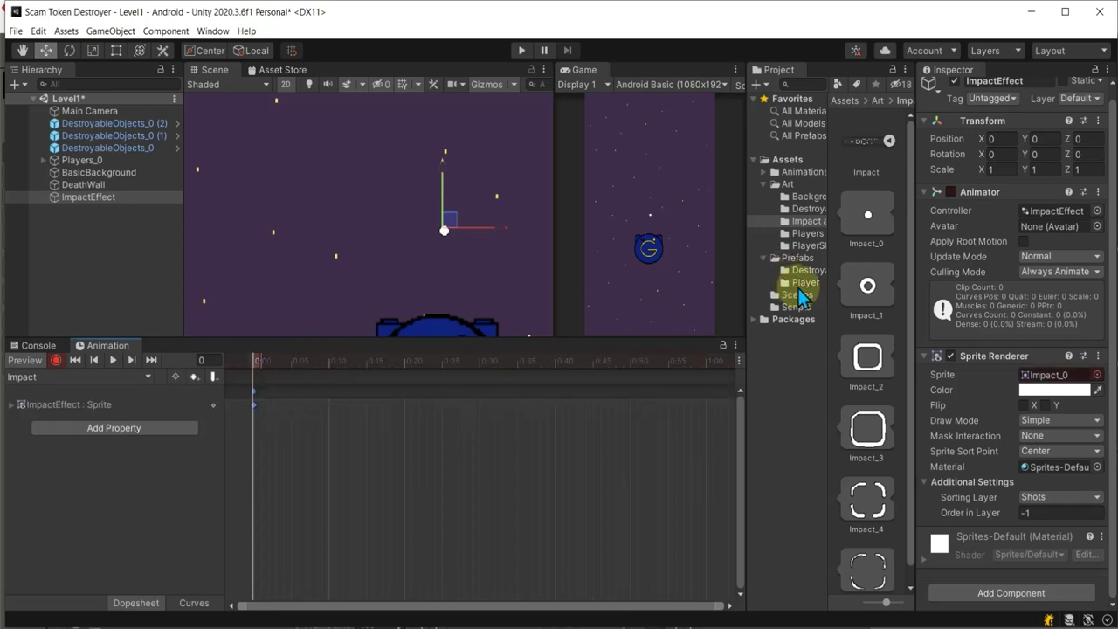
left_click_drag(865, 288, 293, 400)
left_click_drag(867, 353, 329, 400)
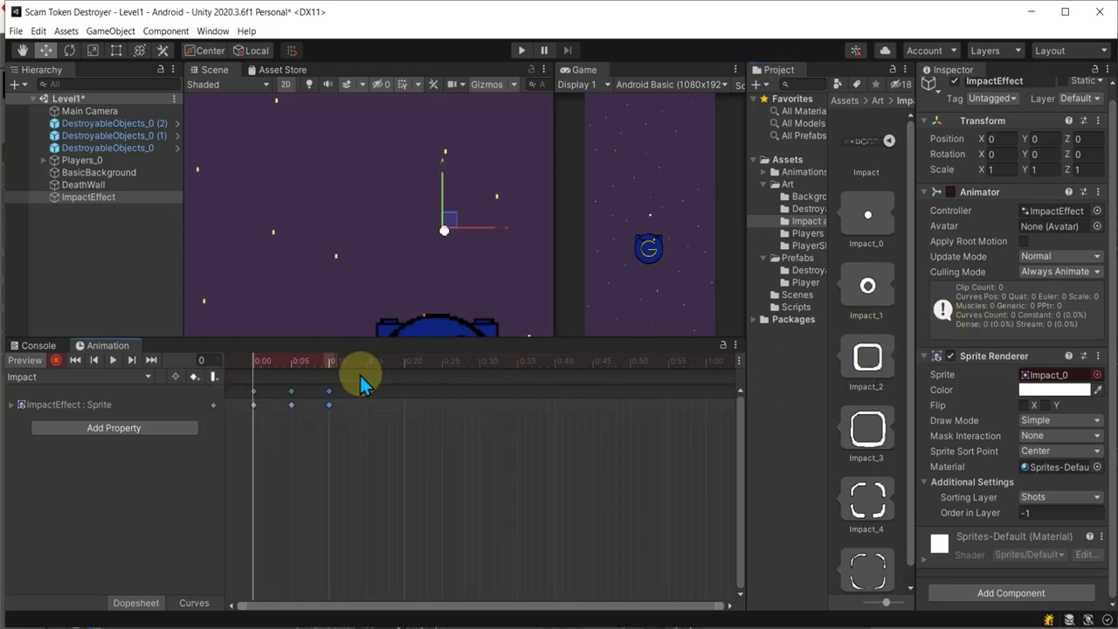
left_click_drag(868, 428, 367, 400)
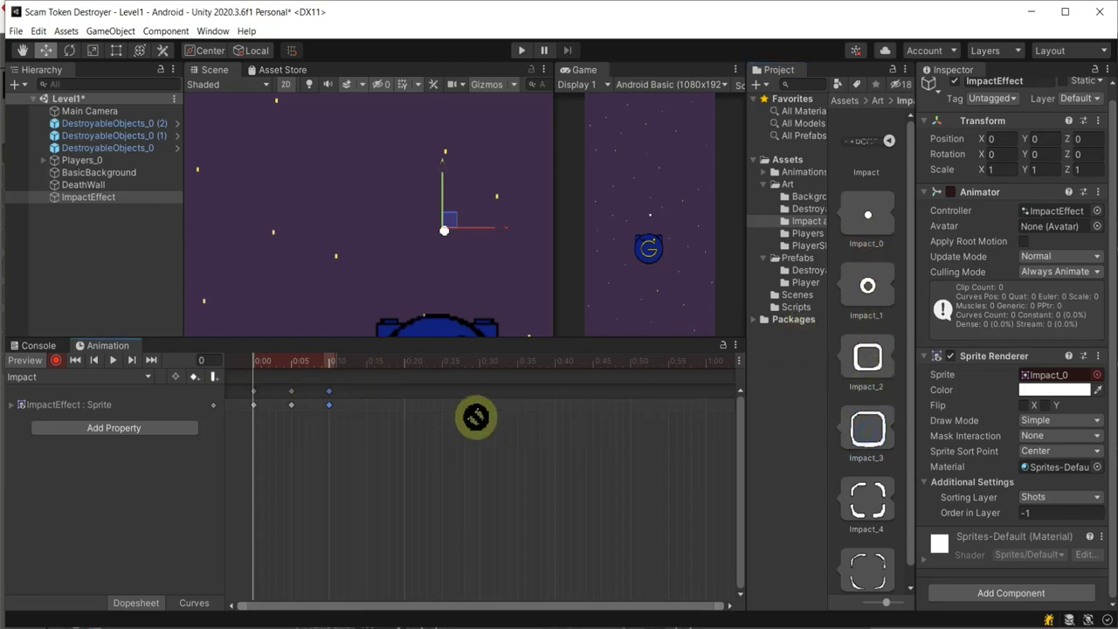
mouse_move(862, 426)
left_mouse_down()
mouse_move(872, 439)
mouse_move(405, 403)
left_mouse_up()
left_click_drag(865, 551, 442, 389)
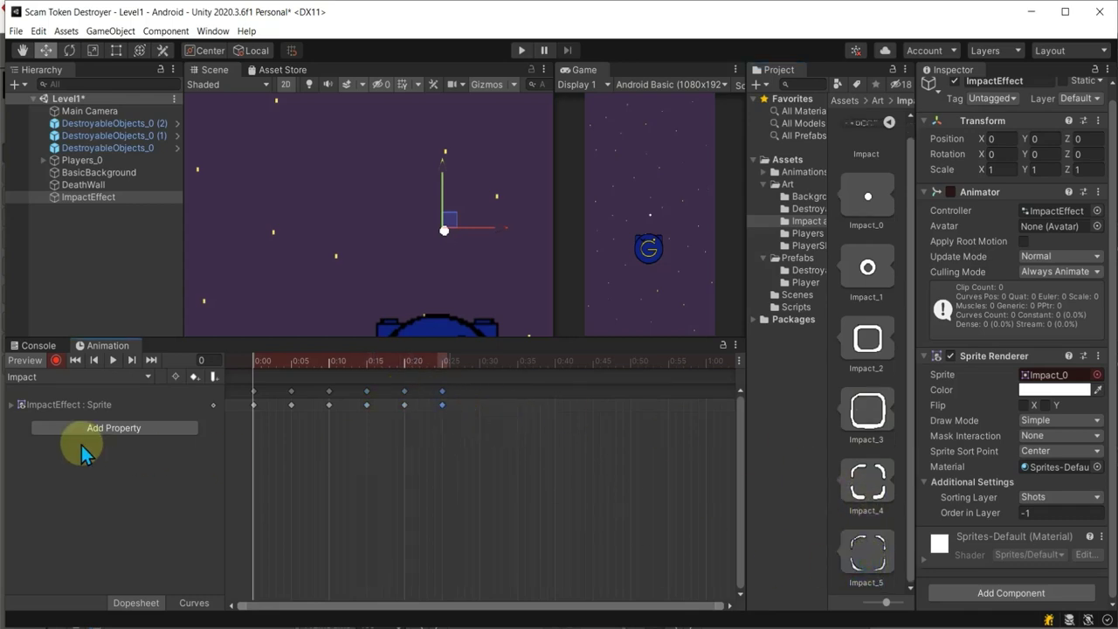
Hold Impact_5 with an extra key at frame 45, preview the clip, and stop recording.
left_click(116, 359)
left_click(115, 359)
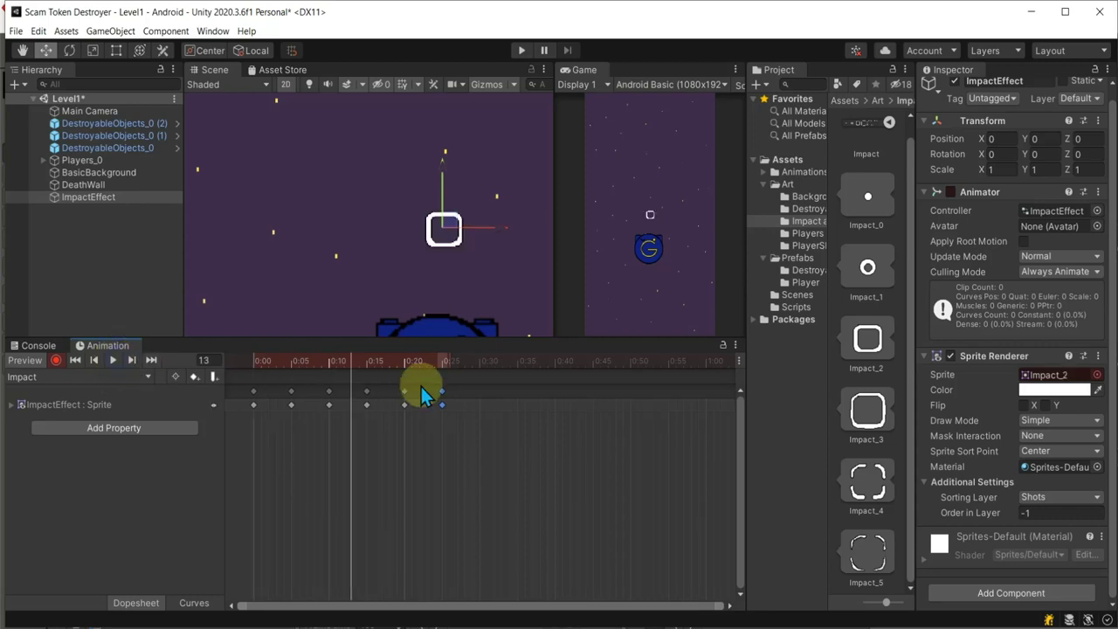
left_click_drag(882, 566, 450, 418)
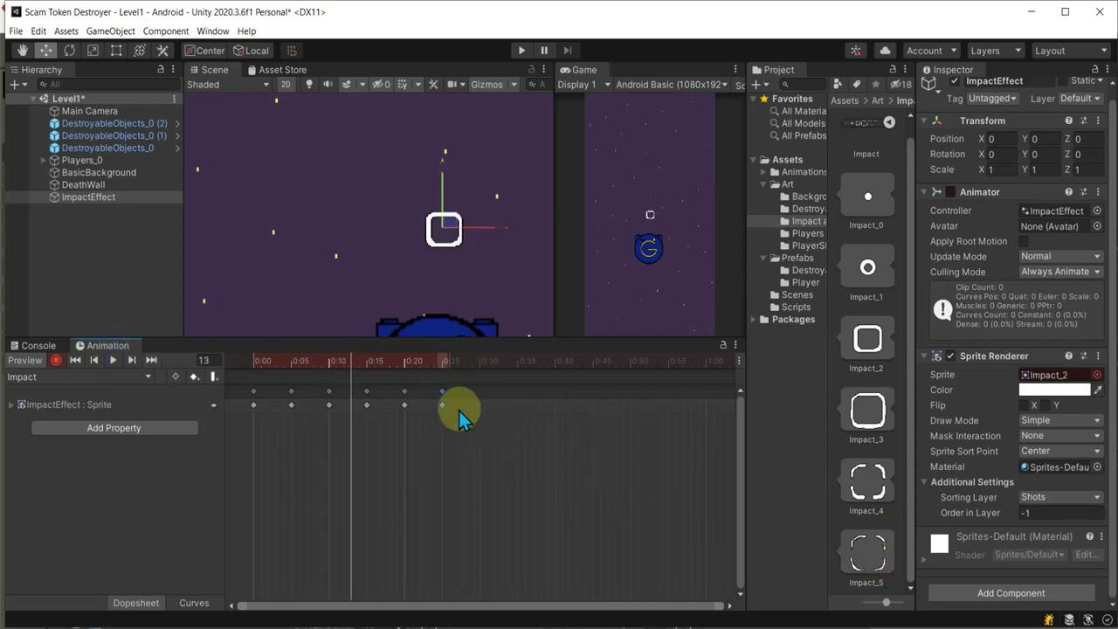
left_click(443, 362)
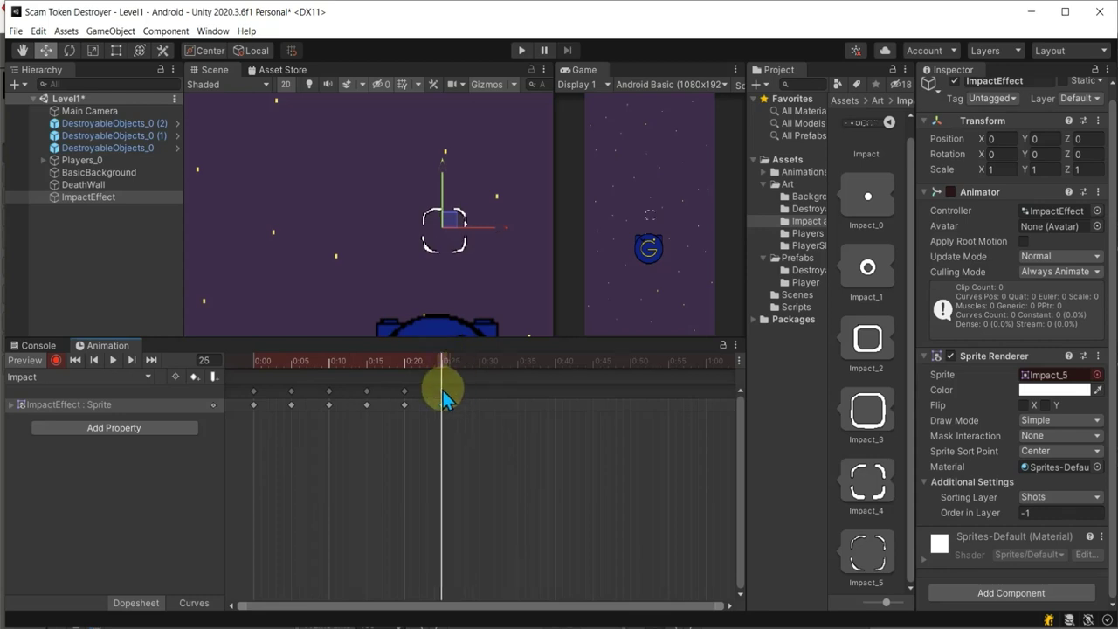
left_click(592, 362)
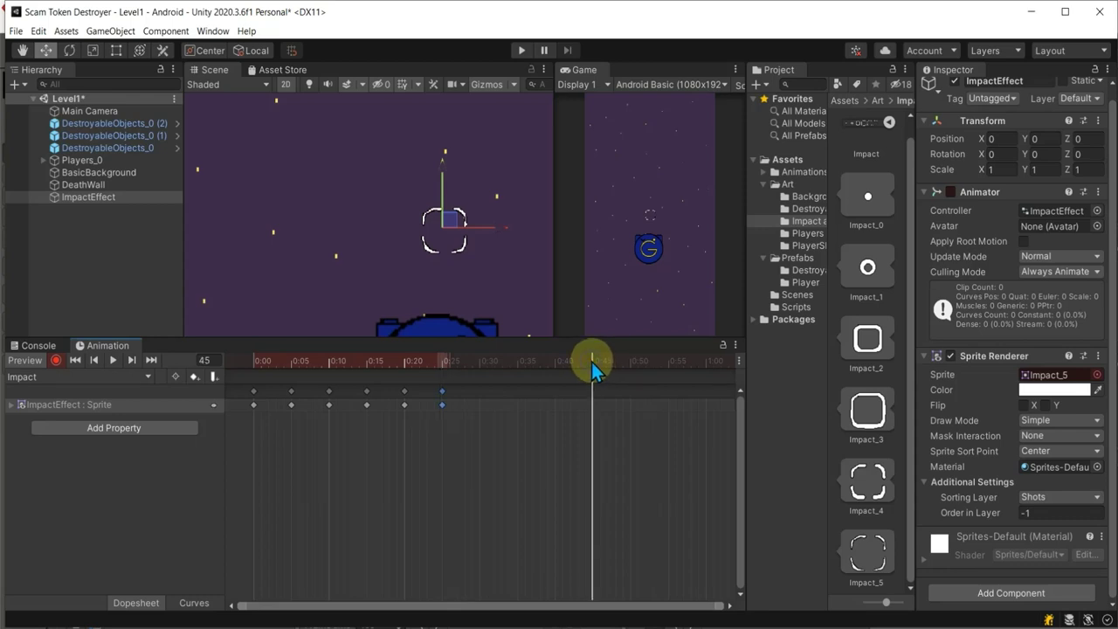
left_click(195, 376)
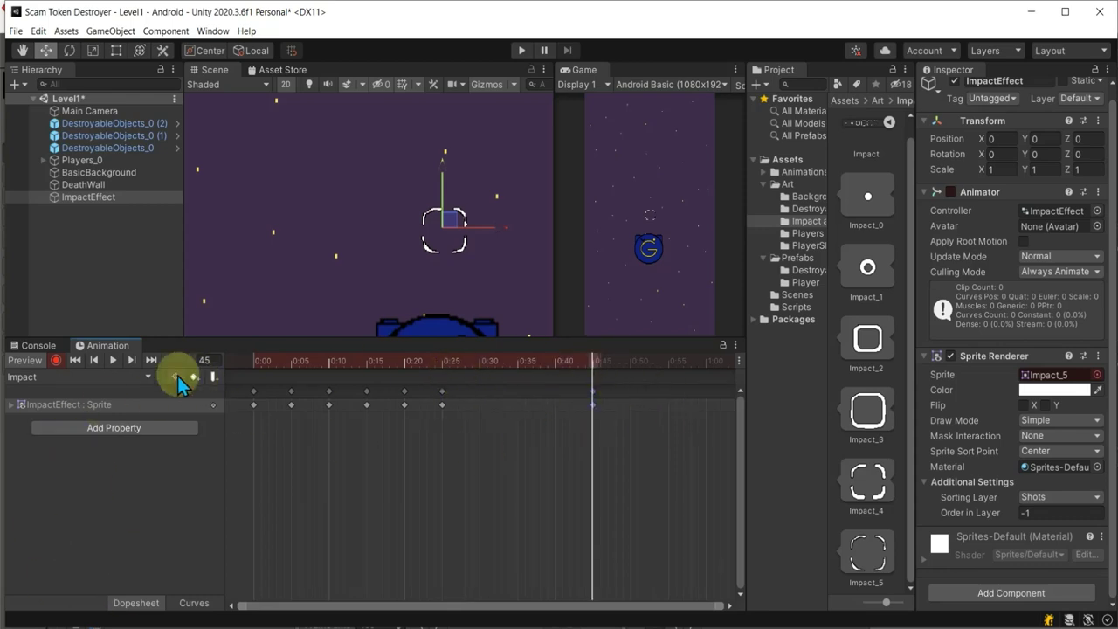
left_click(114, 360)
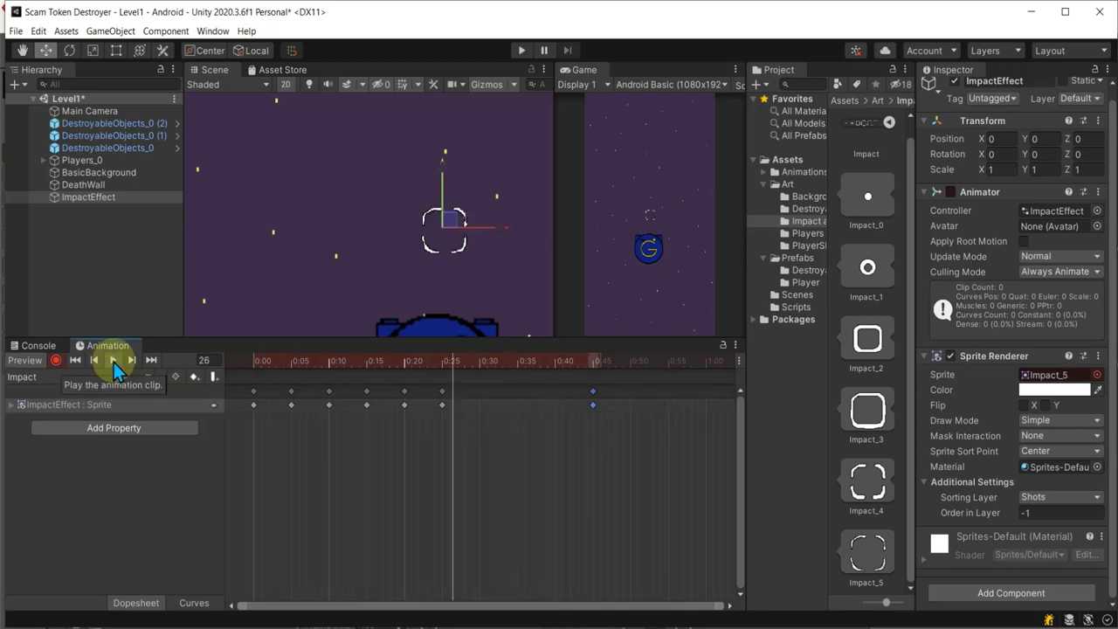
left_click(113, 361)
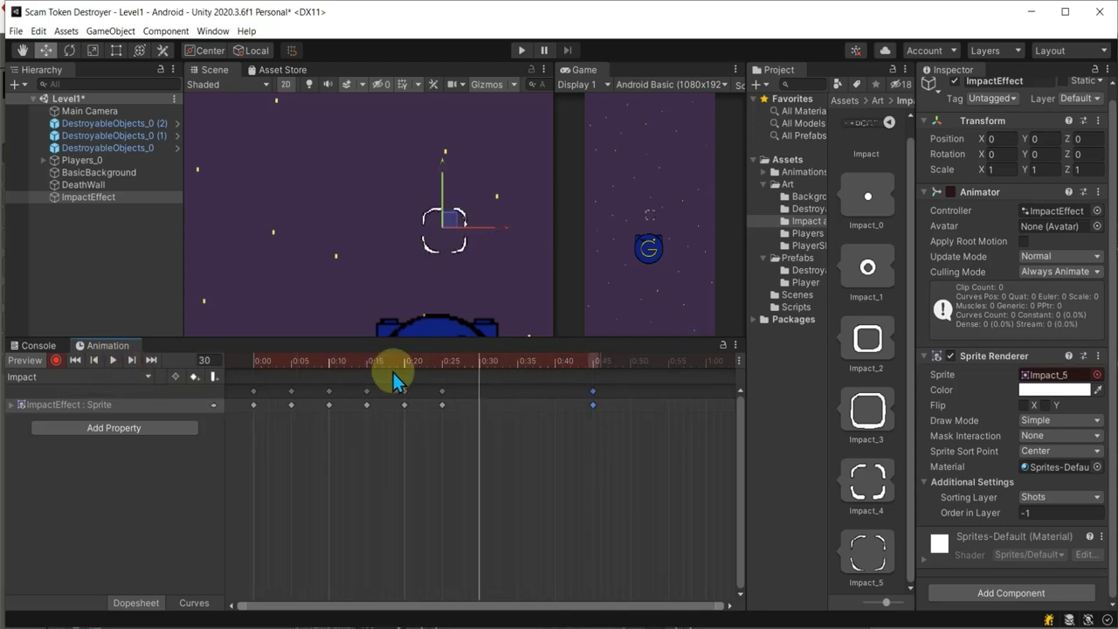
left_click(56, 360)
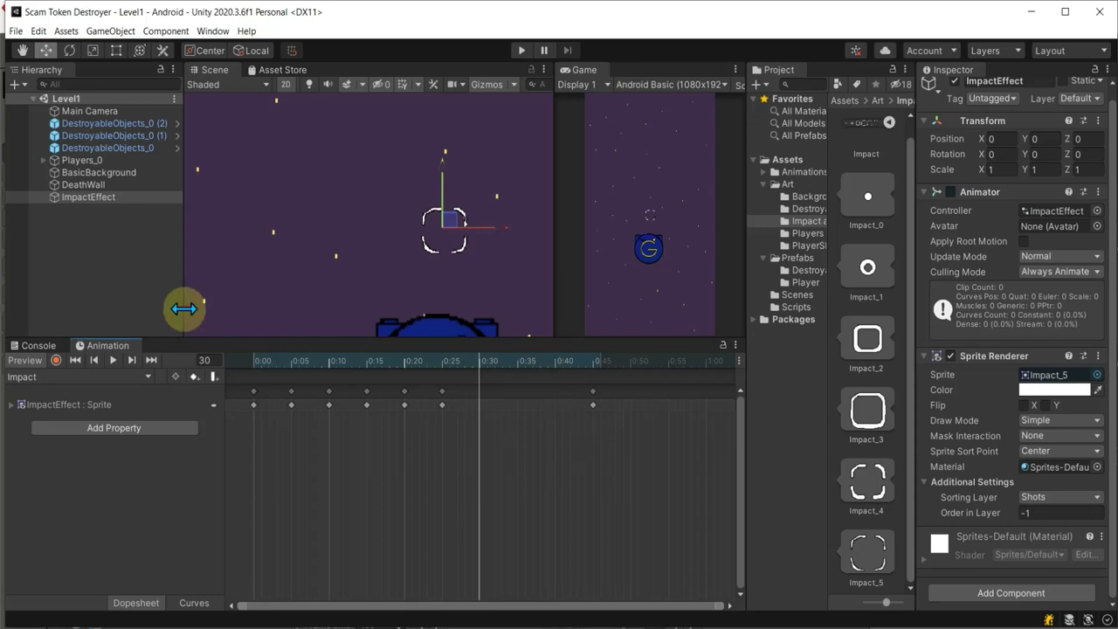
Select ImpactEffect and scrub the Impact clip to frame 35.
left_click(91, 198)
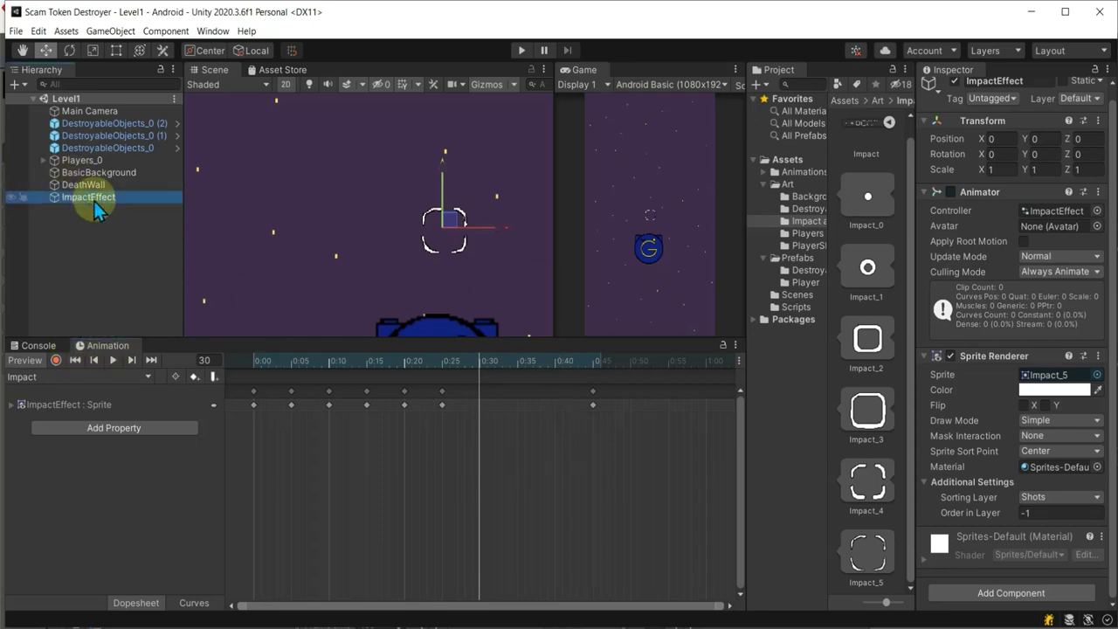
left_click(517, 362)
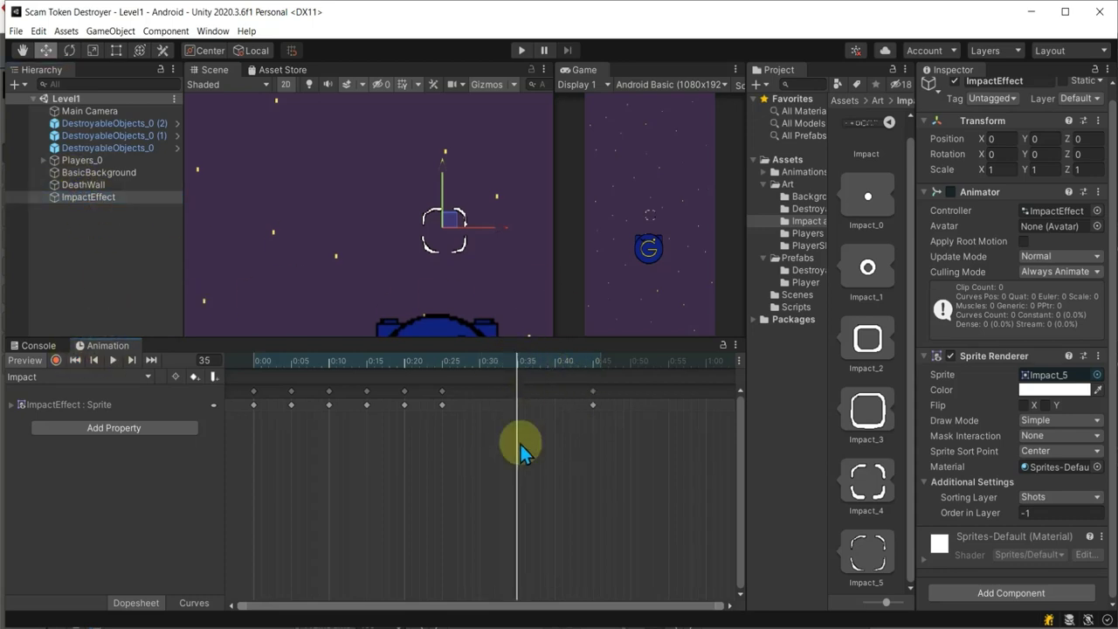
left_click(97, 199)
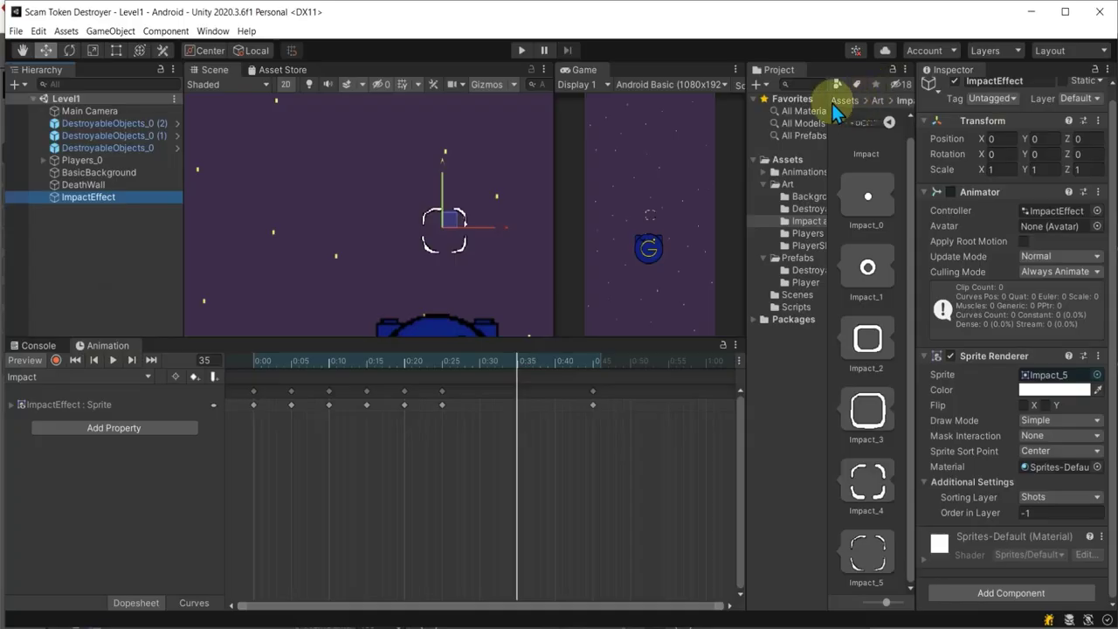
Dock the Project panel at the bottom and create a DestoyOverTime C# script in Scripts.
mouse_move(778, 71)
left_mouse_down()
mouse_move(358, 356)
mouse_move(201, 349)
left_mouse_up()
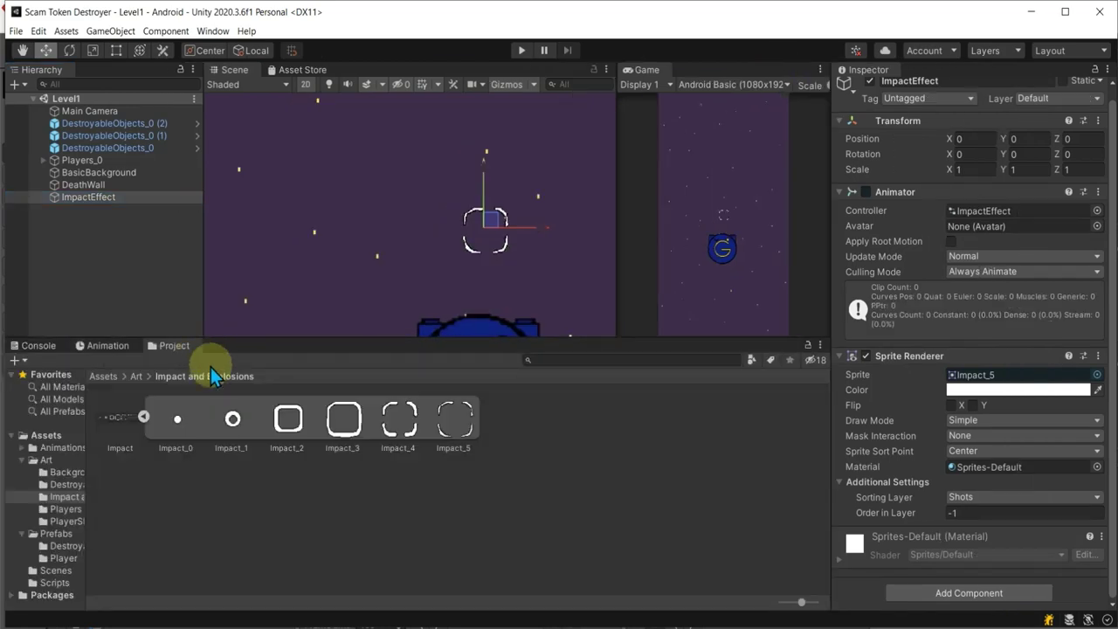
left_click(55, 583)
right_click(178, 528)
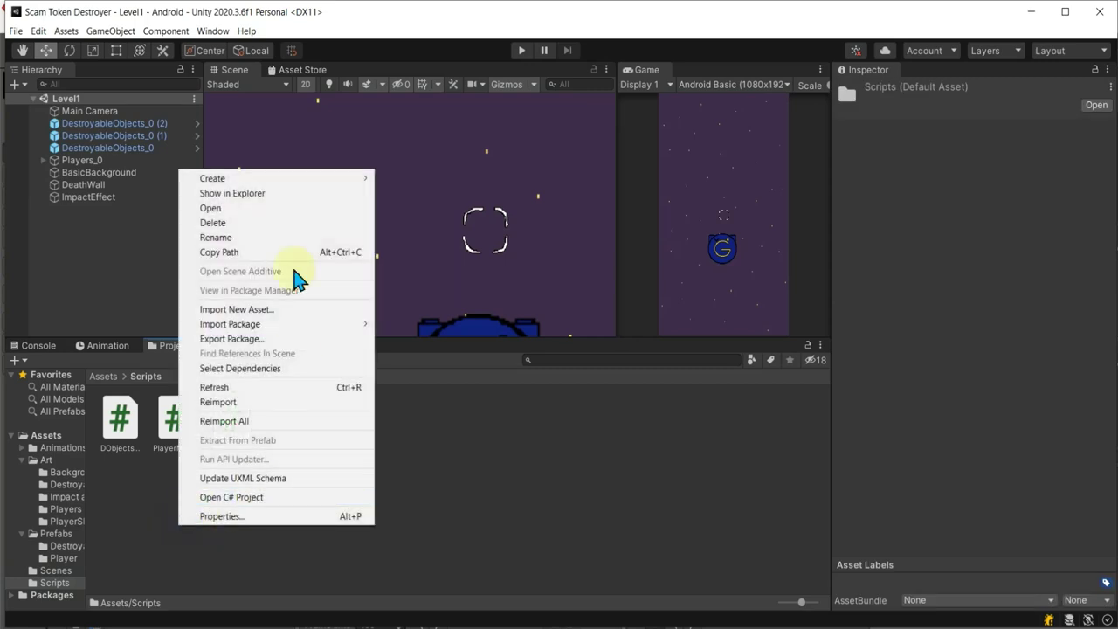
mouse_move(213, 179)
left_click(434, 145)
type("DestoyOverTime")
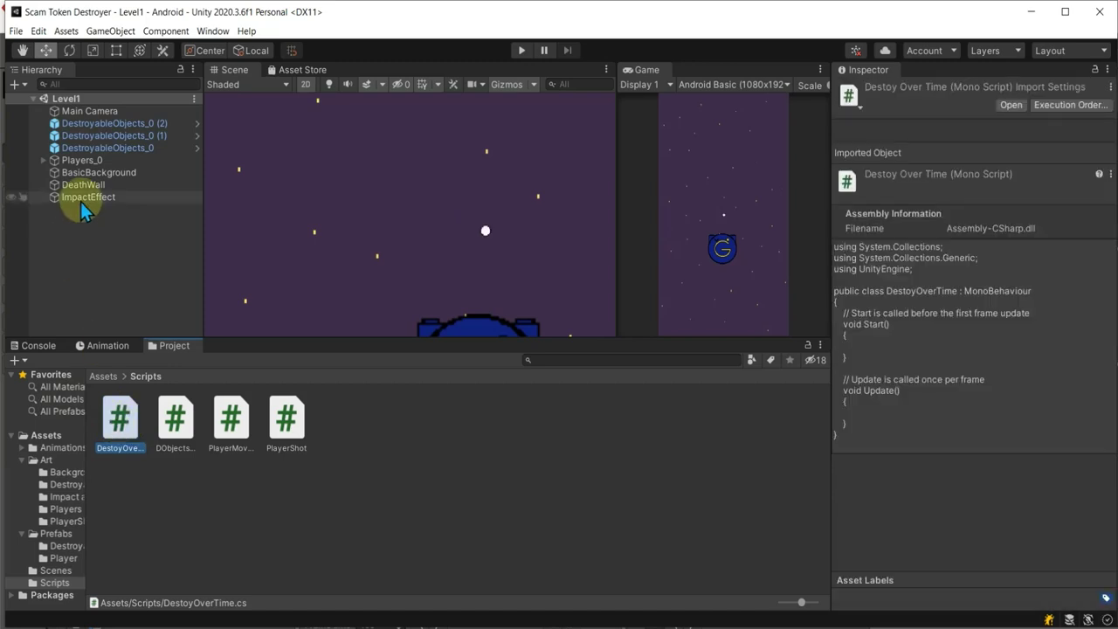
Attach the DestoyOverTime script to ImpactEffect and open it for editing.
mouse_move(123, 422)
left_mouse_down()
mouse_move(87, 197)
mouse_move(865, 511)
left_mouse_up()
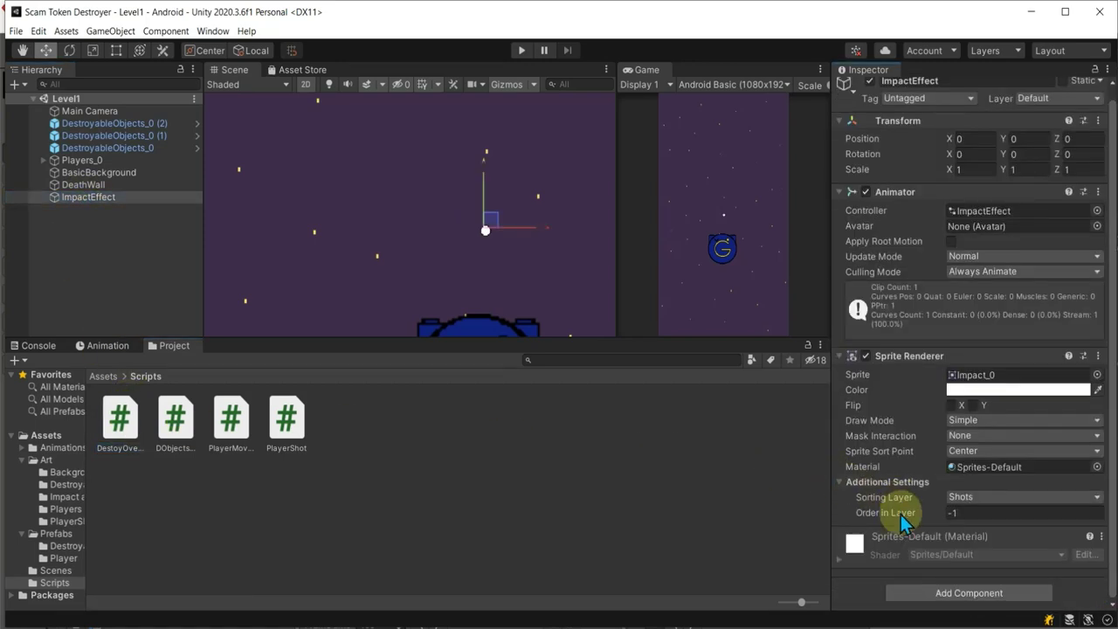
left_click(846, 358)
left_click_drag(119, 417, 918, 524)
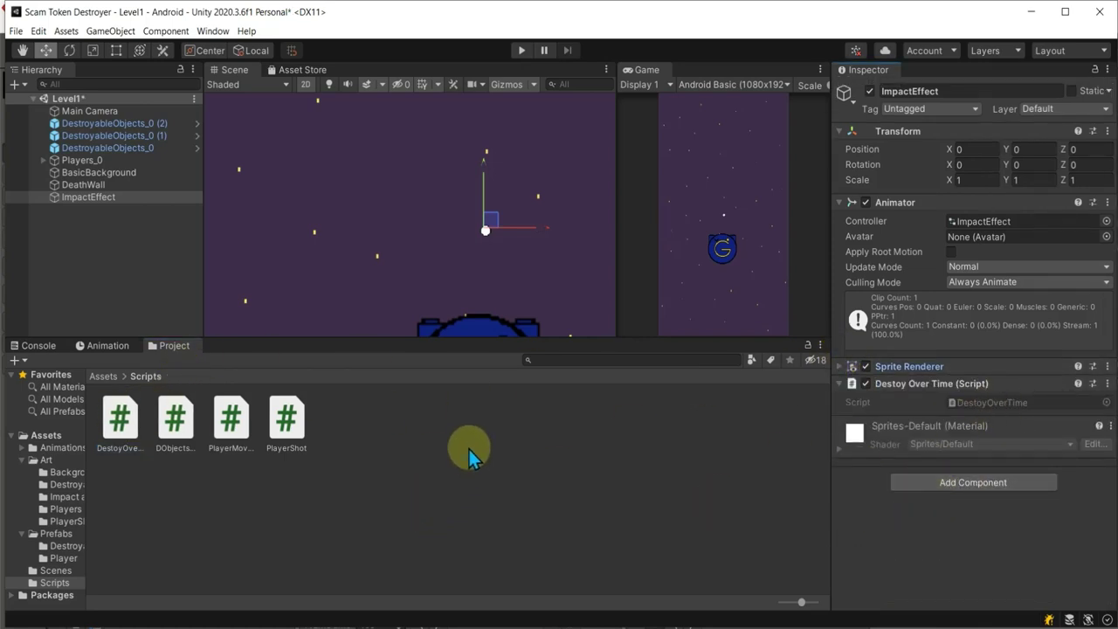
double_click(120, 418)
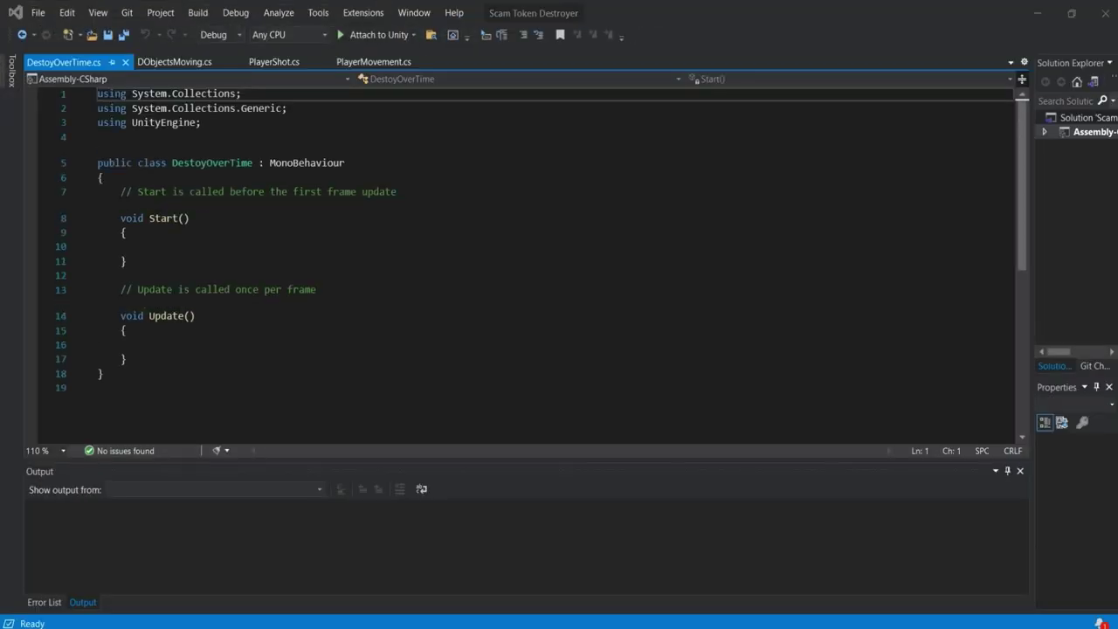
Add a comment above Start() about deleting the impact animation around 30-ish seconds.
left_click(428, 191)
key("Return")
type("//We need to delete this impact animation before it finishes, so around 30 ish seconds.")
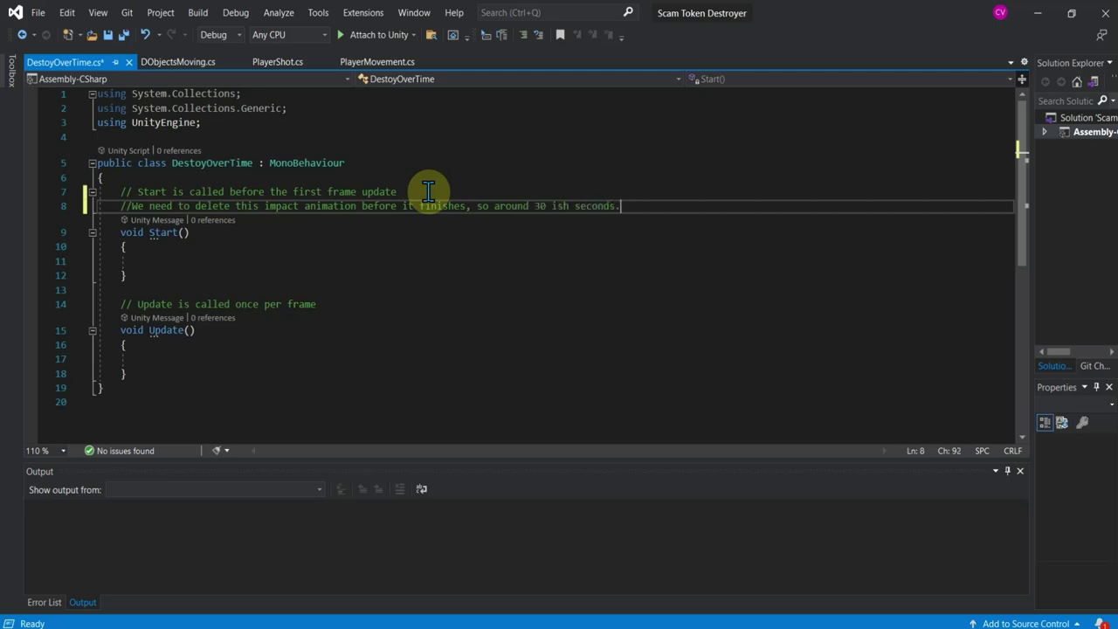
key("Return")
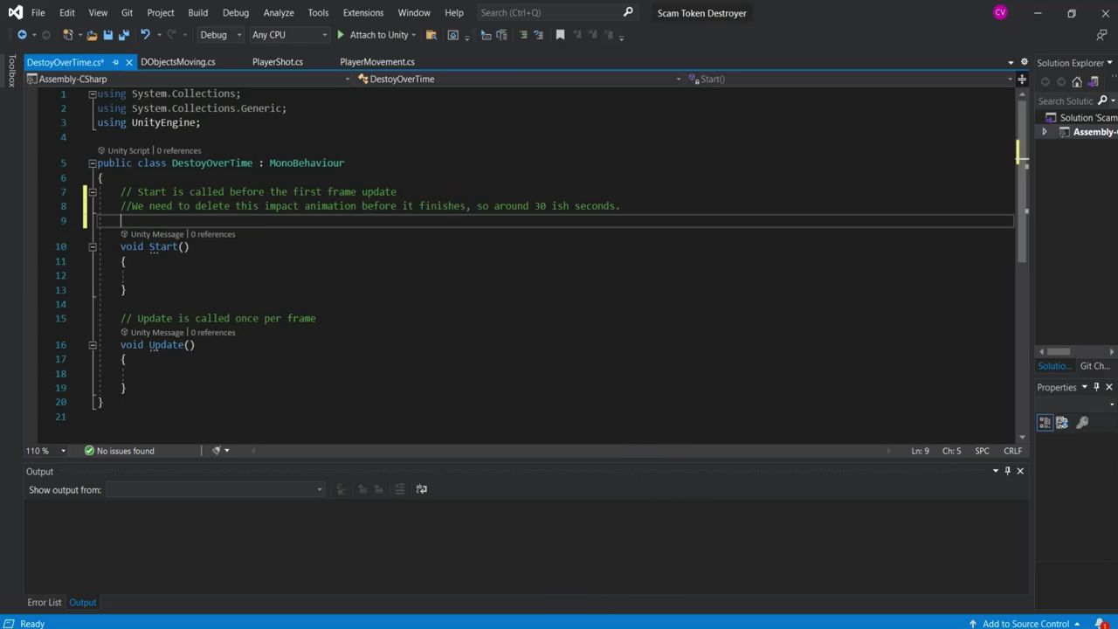
Back in Unity, show ImpactEffect's Impact clip at frame 35.
key("alt+Tab")
left_click(88, 197)
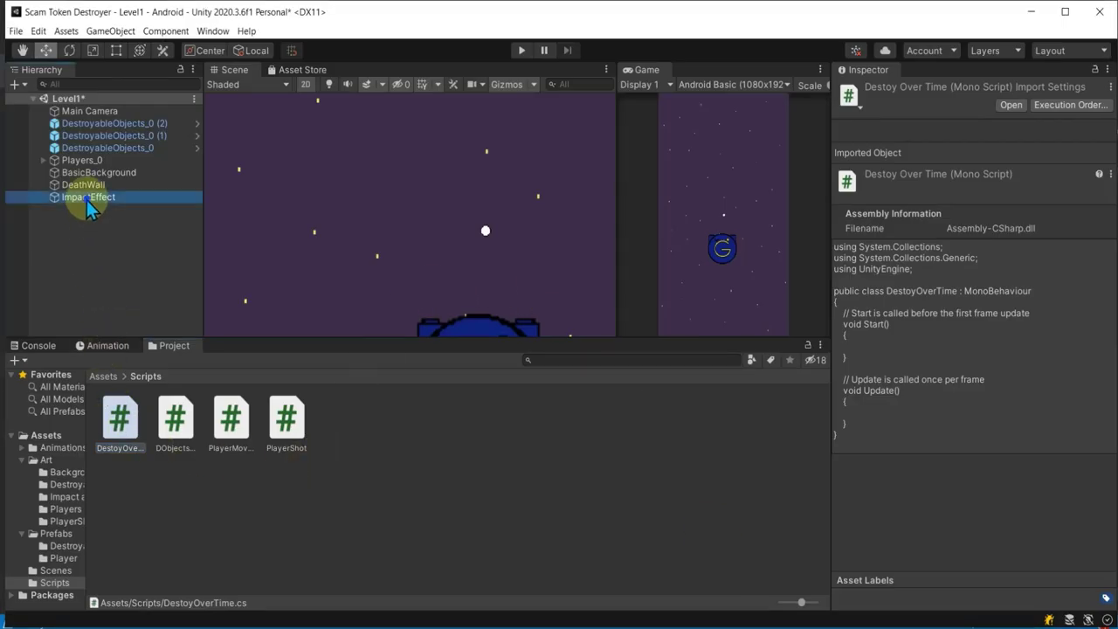
left_click(105, 346)
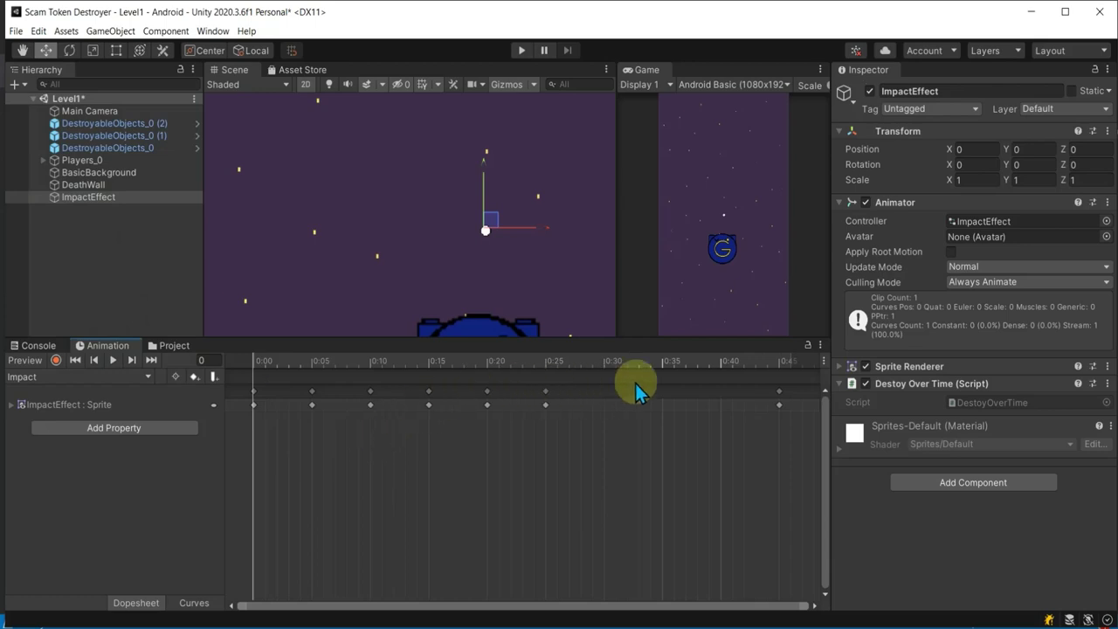
left_click(662, 365)
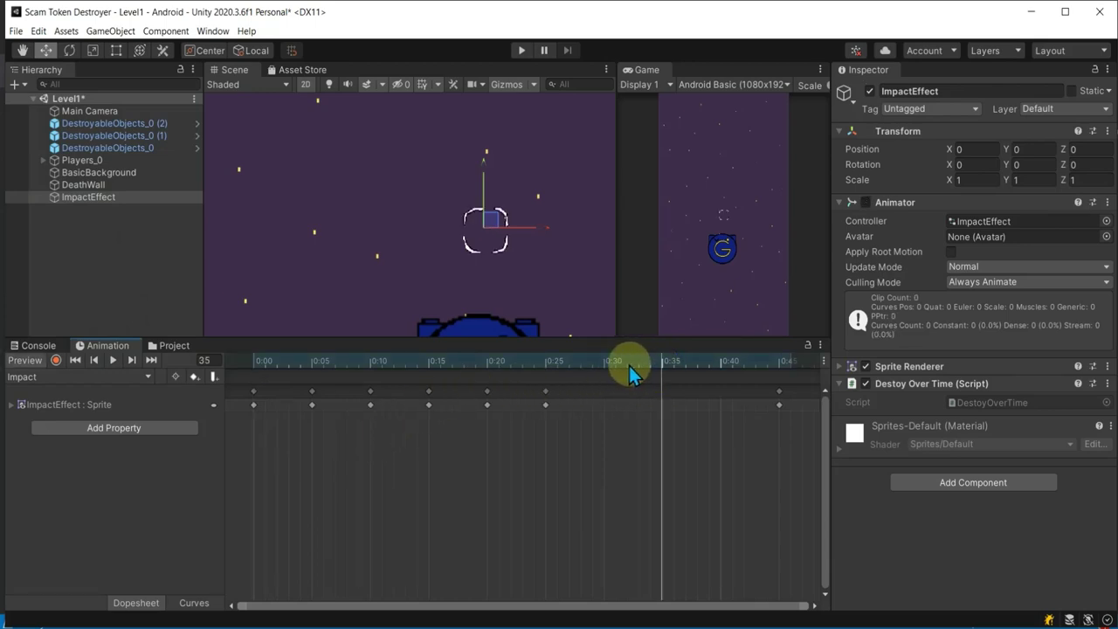
Change the comment to '35 ish' and declare a public float lifetime field.
key("alt+Tab")
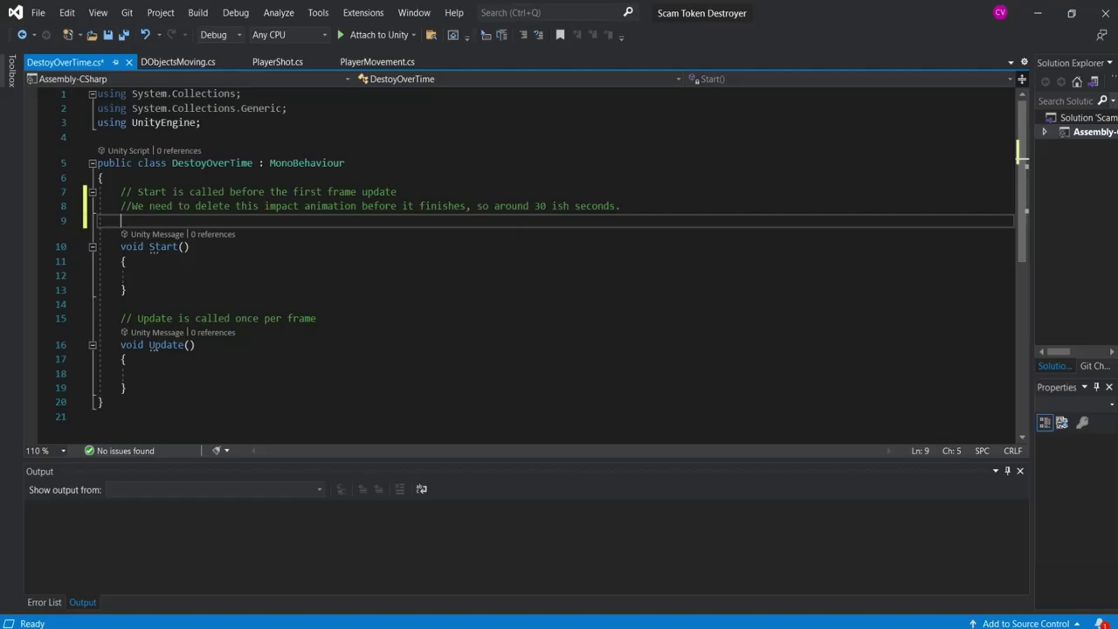
left_click(543, 205)
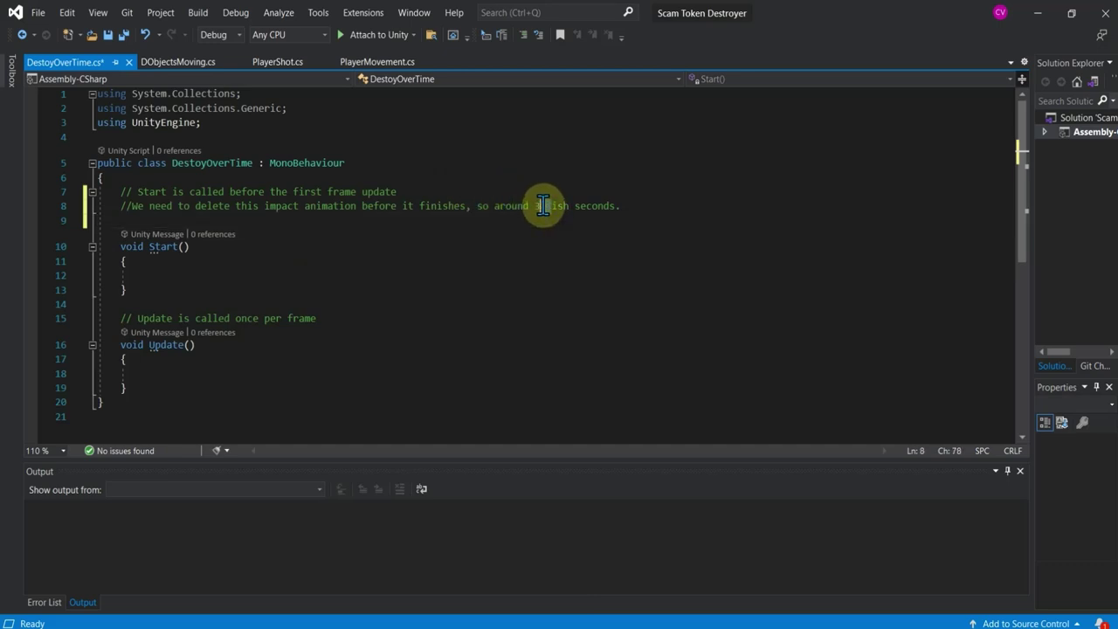
type("5")
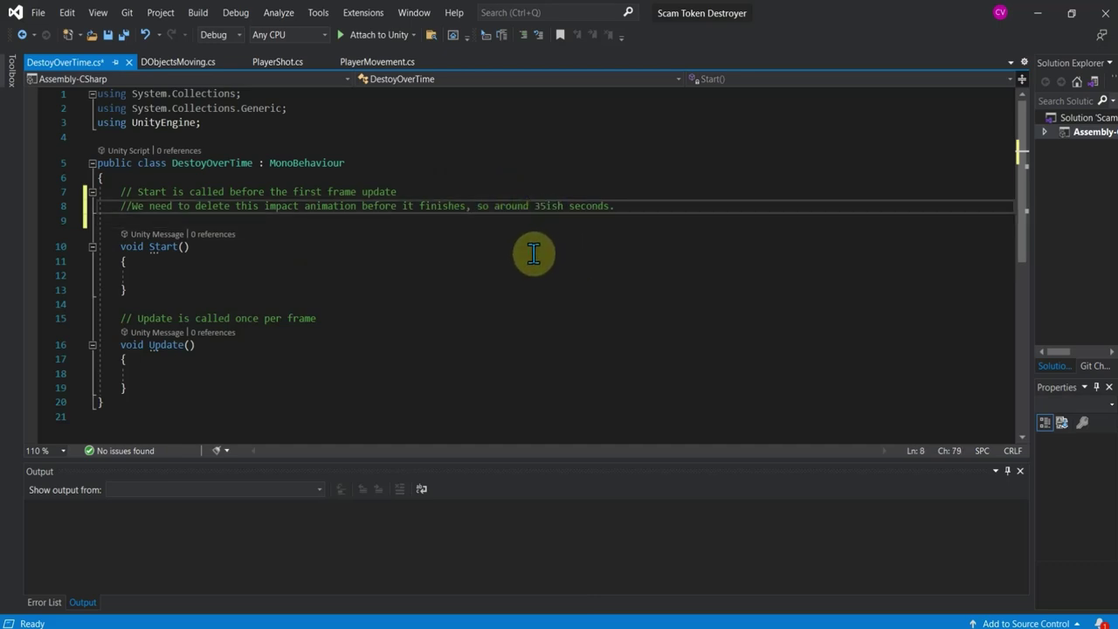
left_click(218, 220)
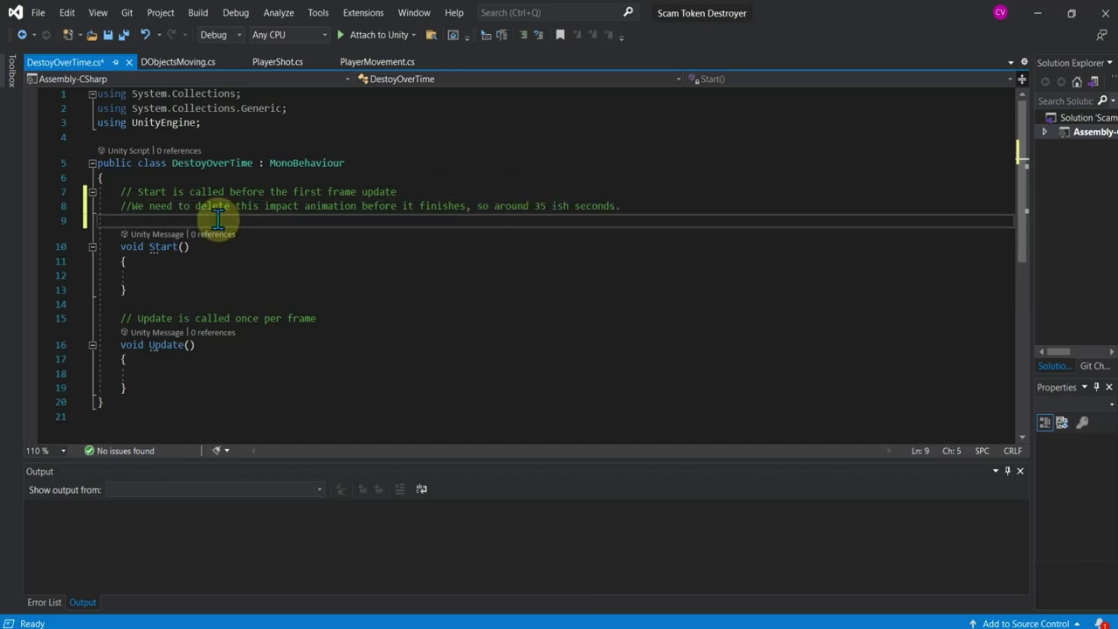
key("Return")
type("p")
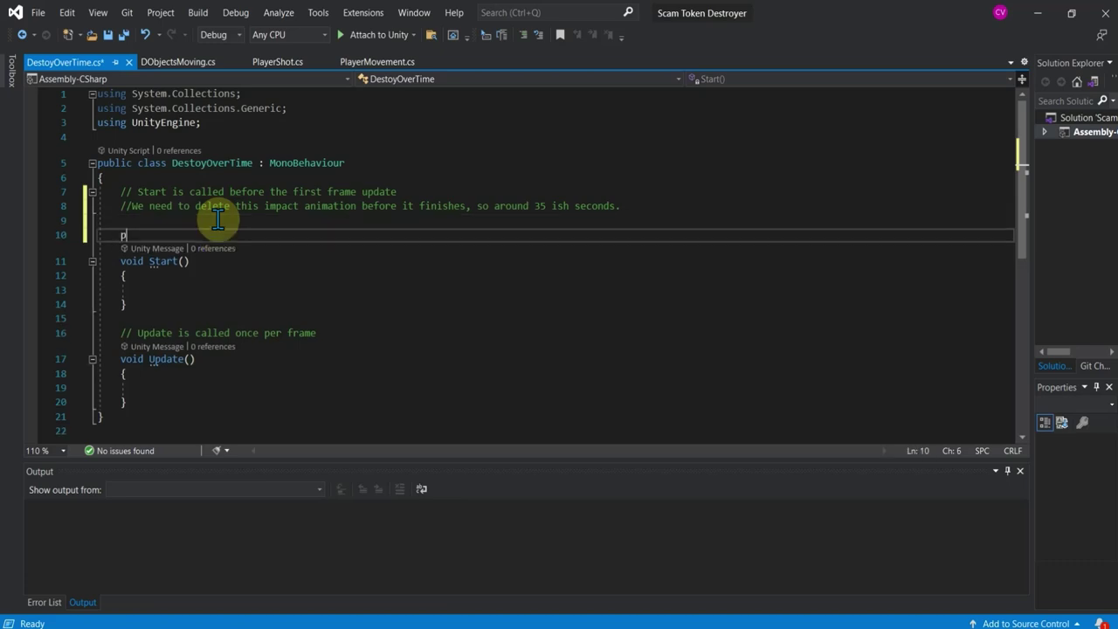
type("ublic float lifetime;")
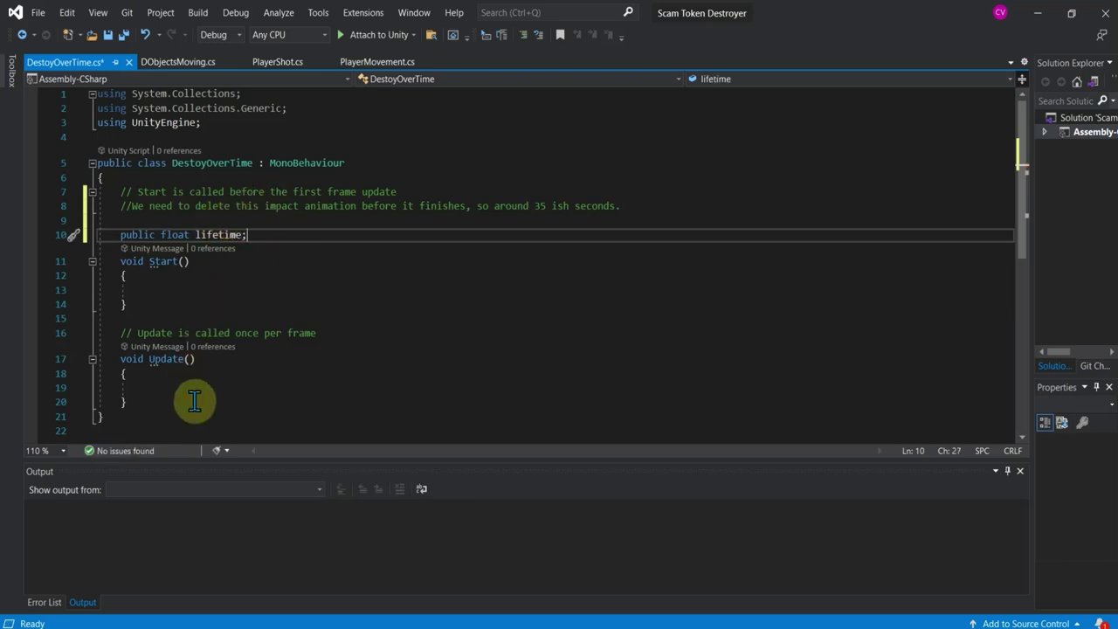
Call Destroy(gameObject, lifetime) in Update() and save the script.
left_click(185, 388)
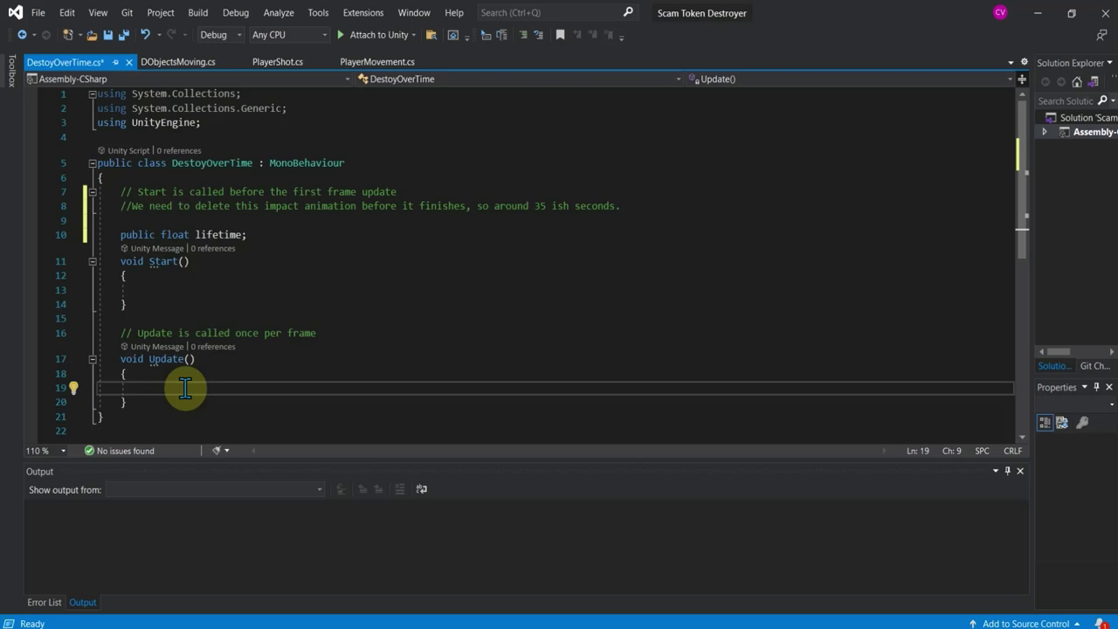
type("Destroy")
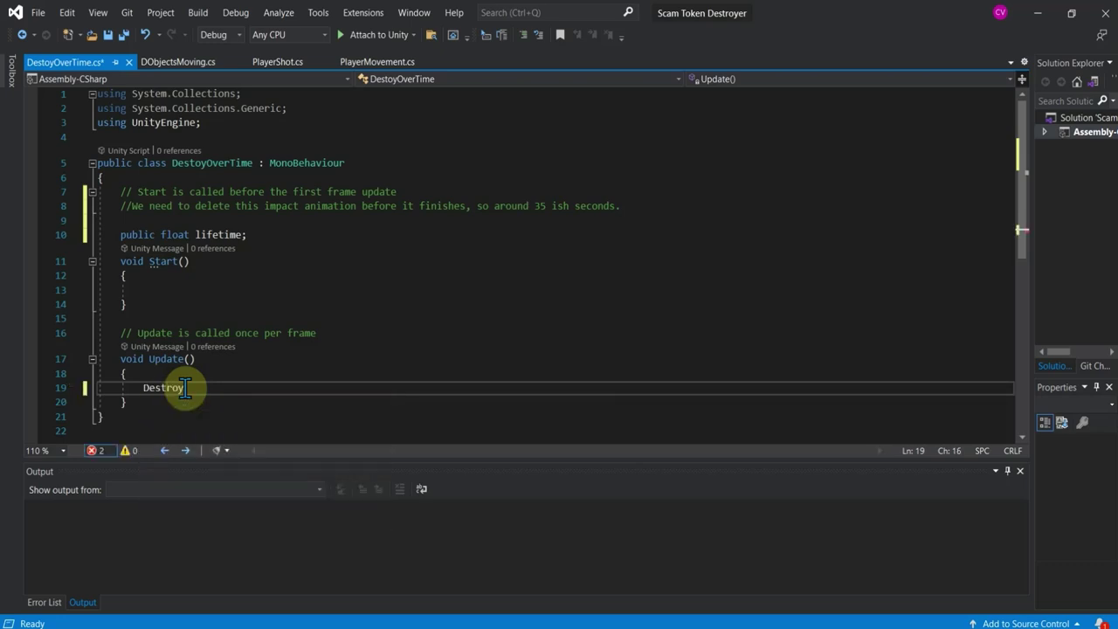
type("(")
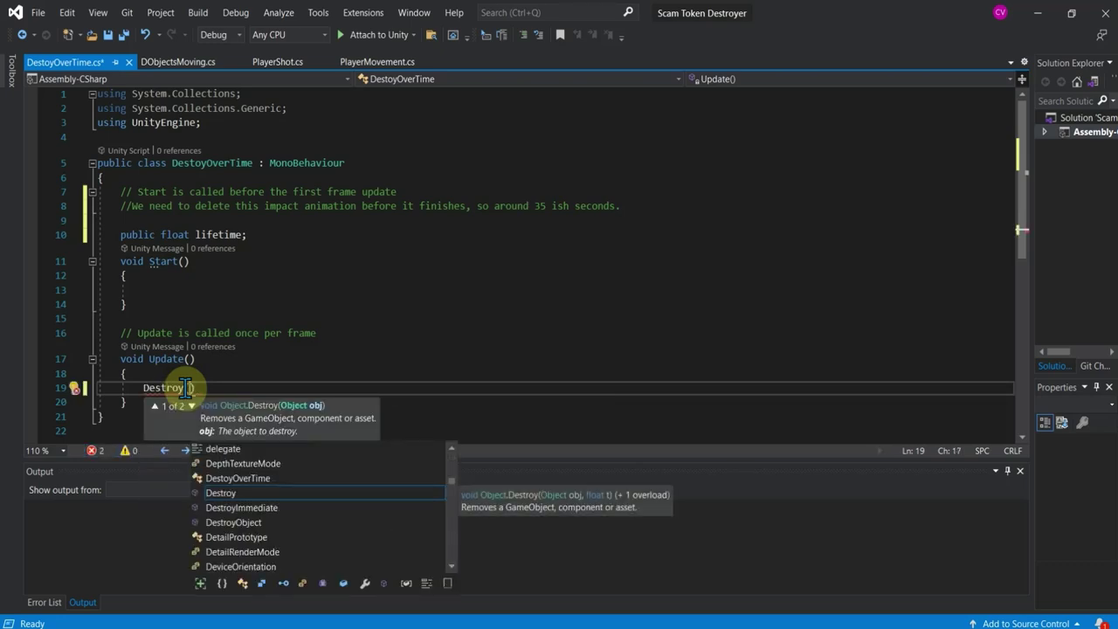
type("gam")
key("Tab")
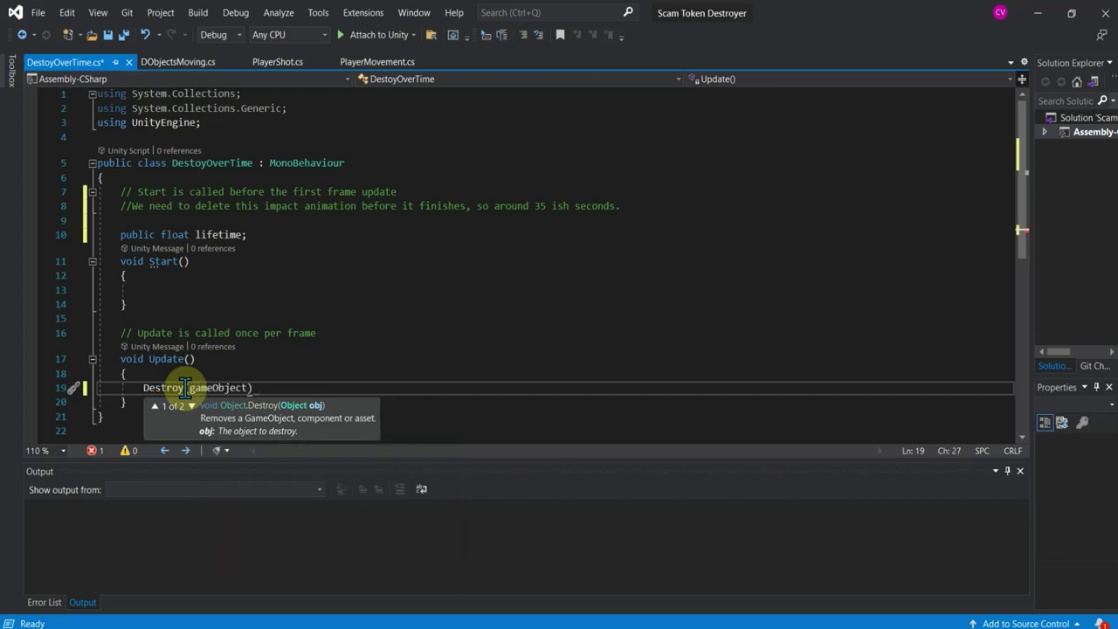
type(",")
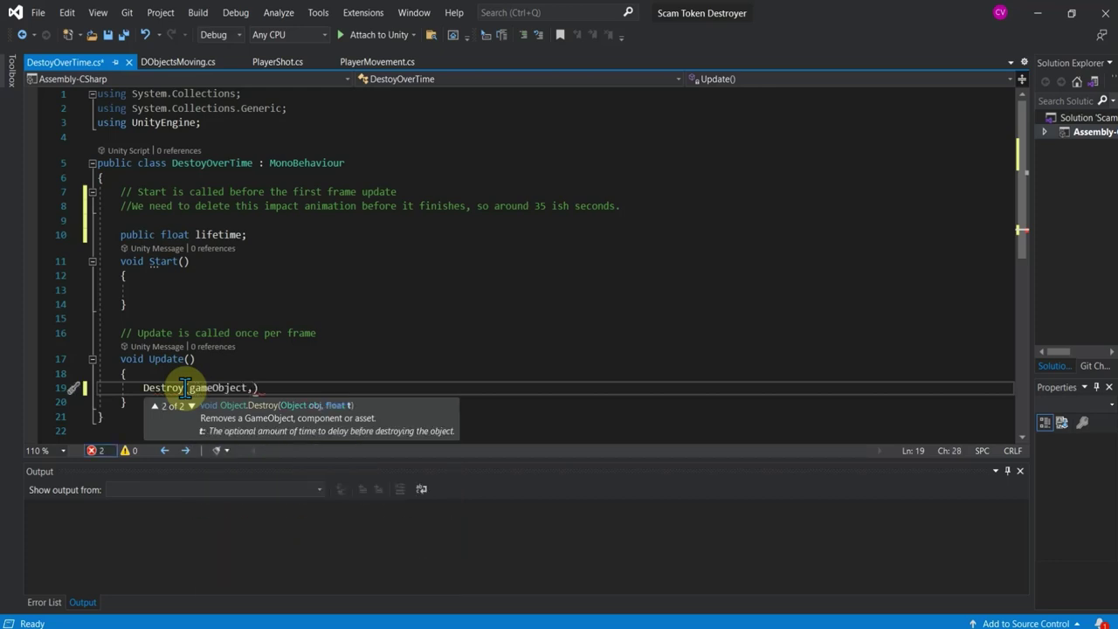
type("life")
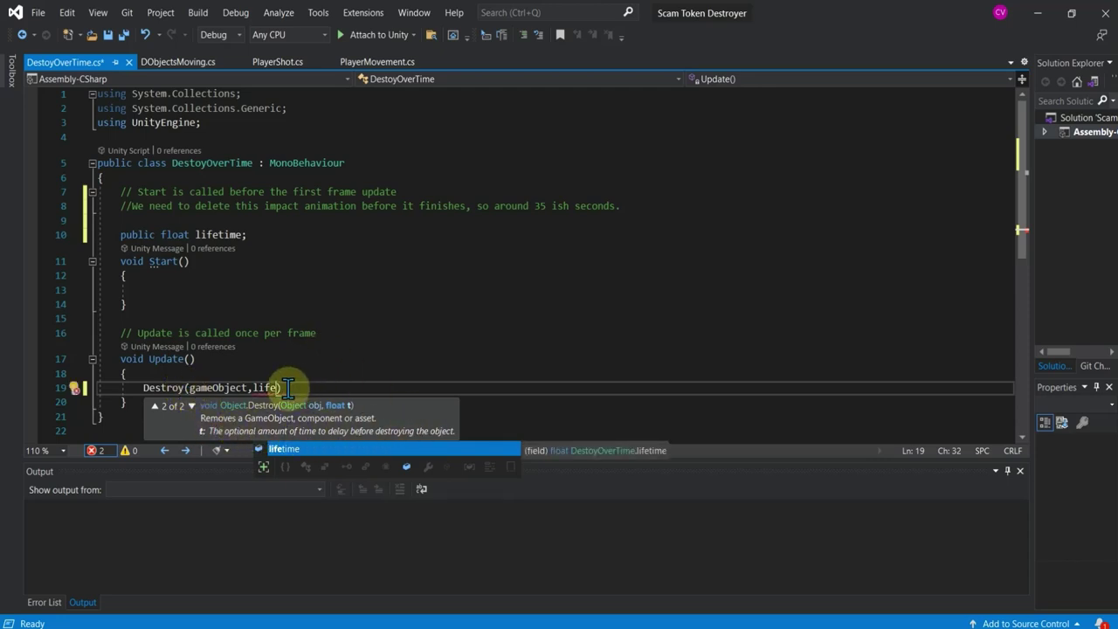
double_click(296, 448)
left_click(306, 388)
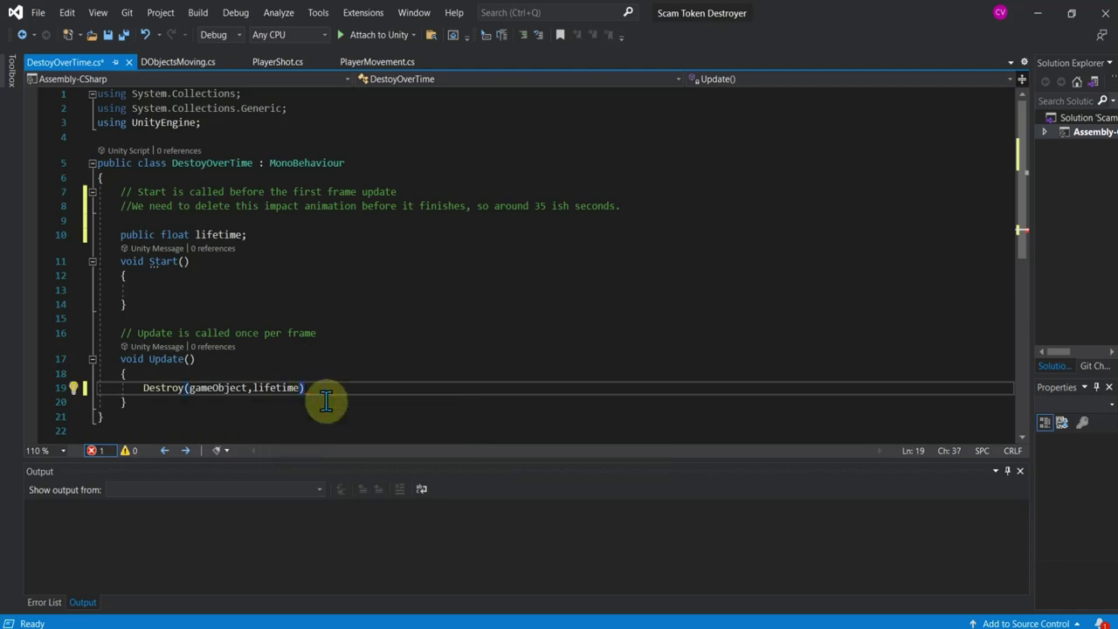
type(";")
key("ctrl+s")
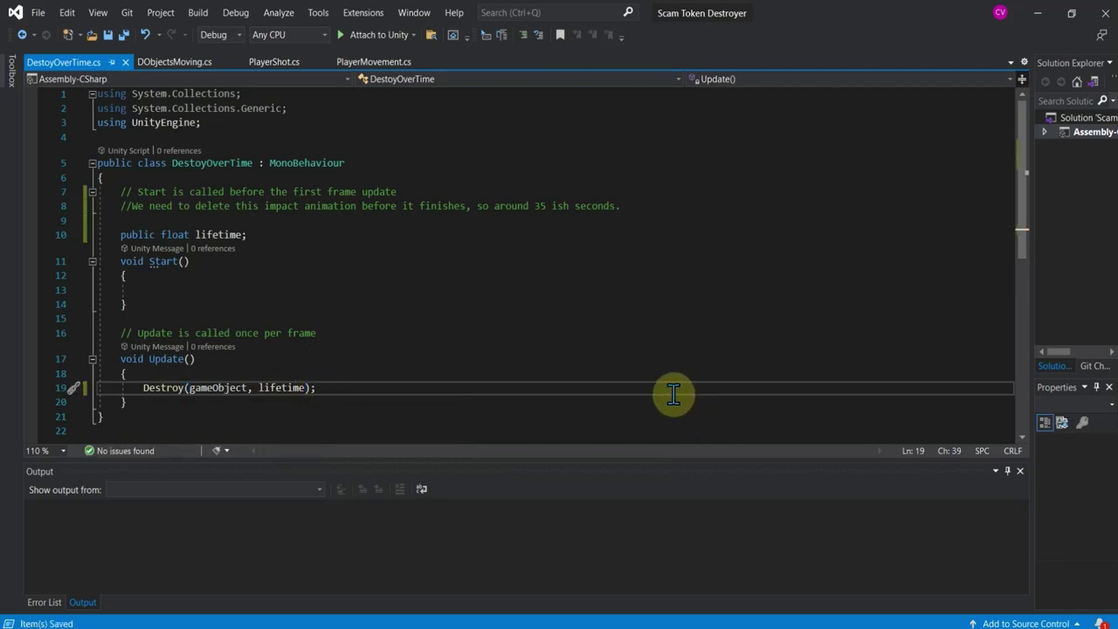
Reload scripts in Unity and view ImpactEffect's new Lifetime field, set to 0.
left_click(369, 35)
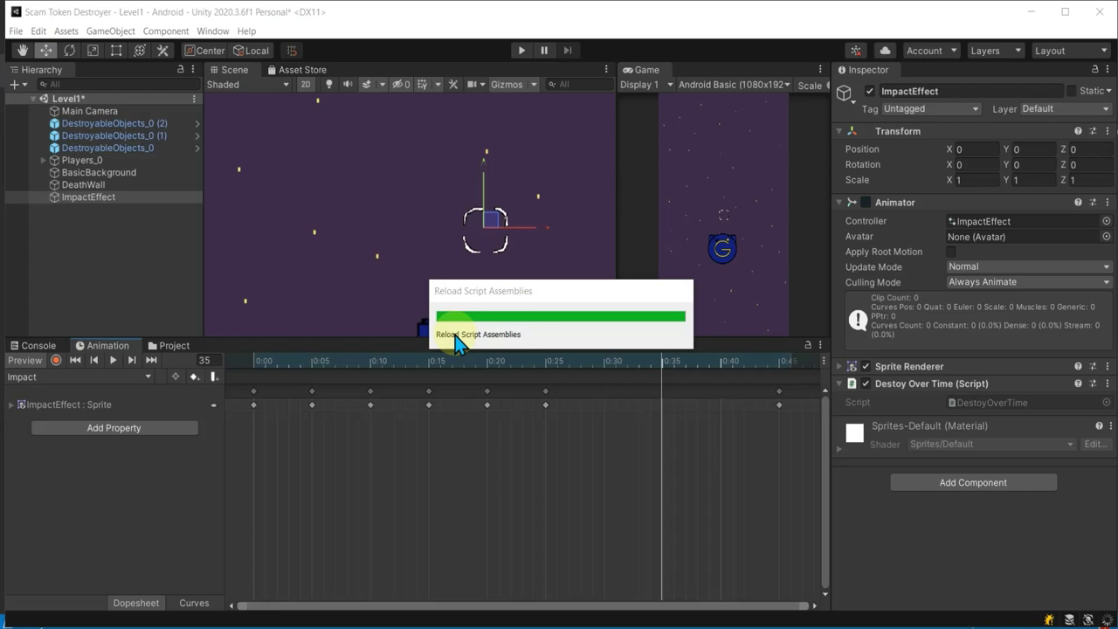
left_click(130, 197)
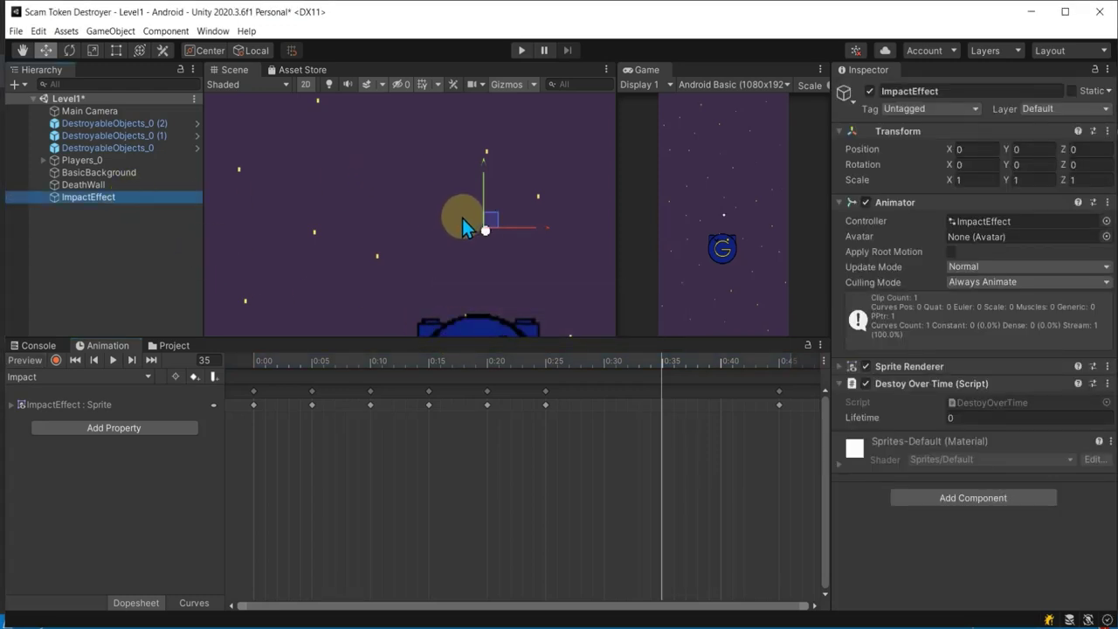
scroll(463, 219, "down", 3)
Play-test the game with the impact effect, then stop.
left_click(521, 50)
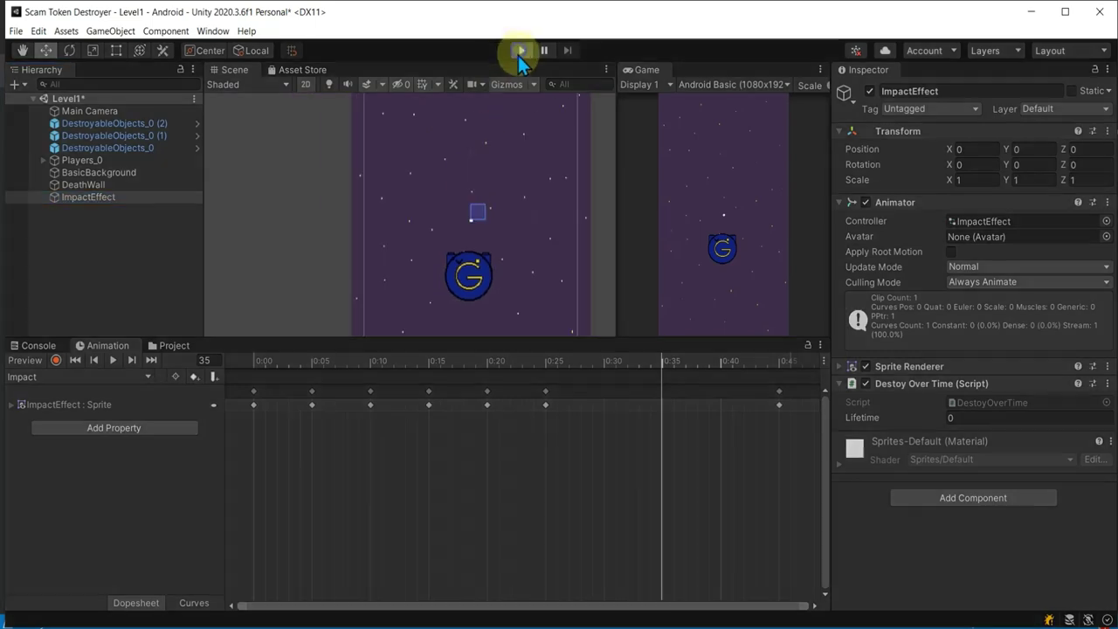
left_click(513, 269)
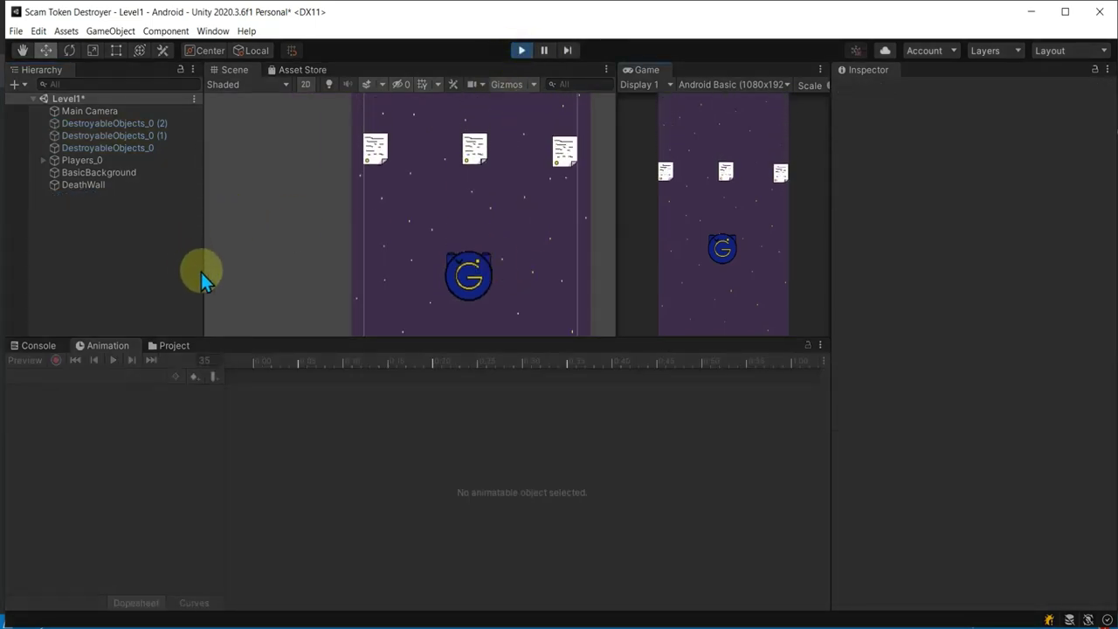
left_click(175, 346)
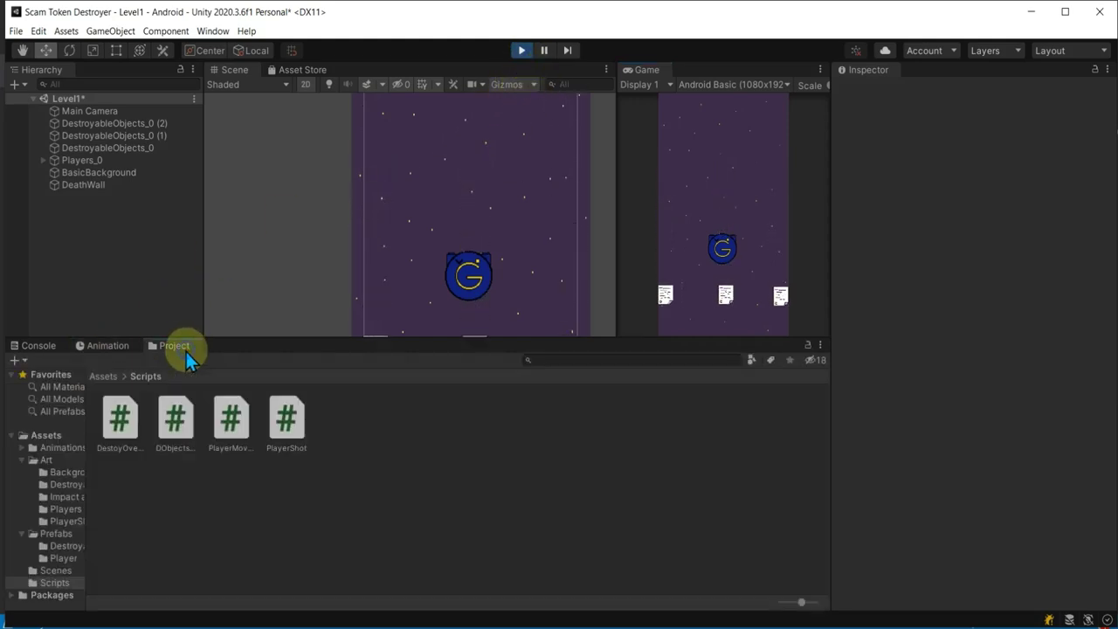
left_click(522, 50)
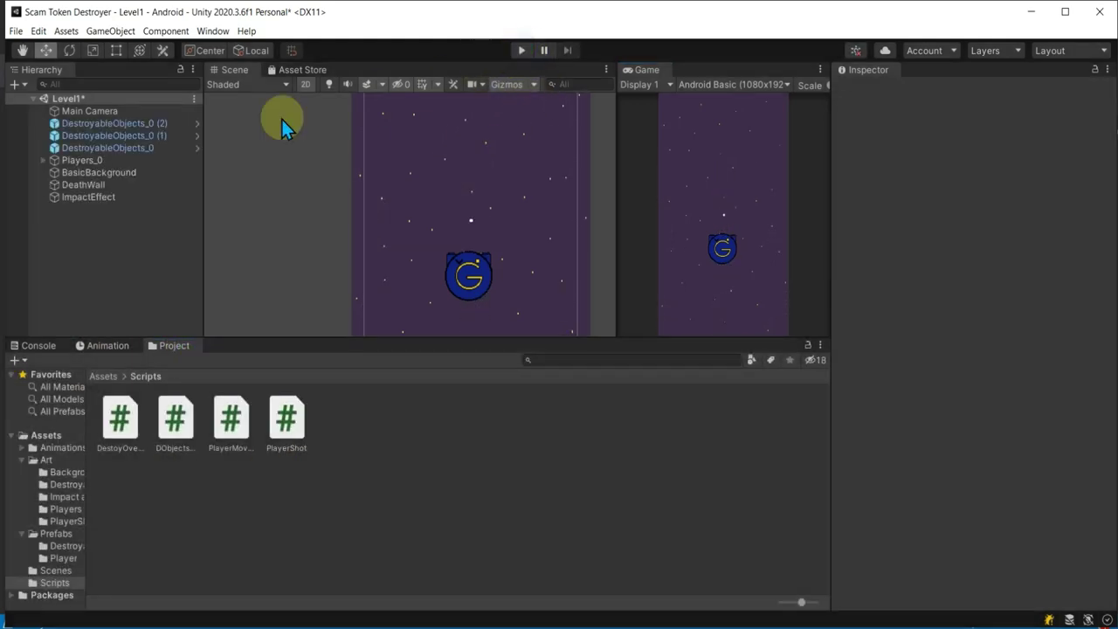
Set ImpactEffect's Lifetime to 0.35 and play-test again.
left_click(92, 200)
left_click(951, 417)
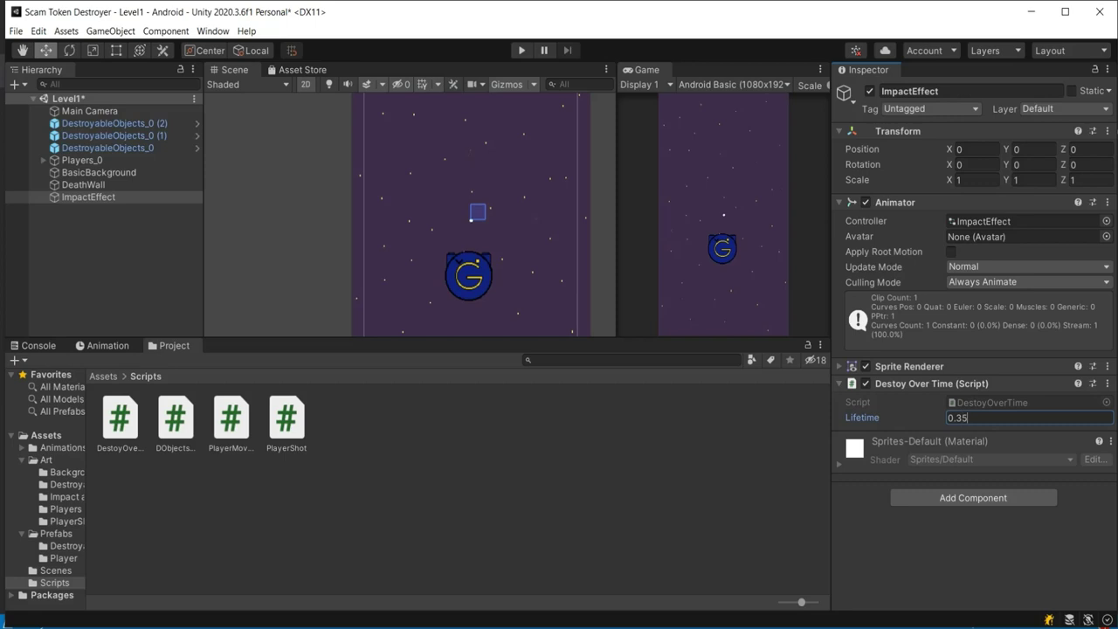
left_click(521, 50)
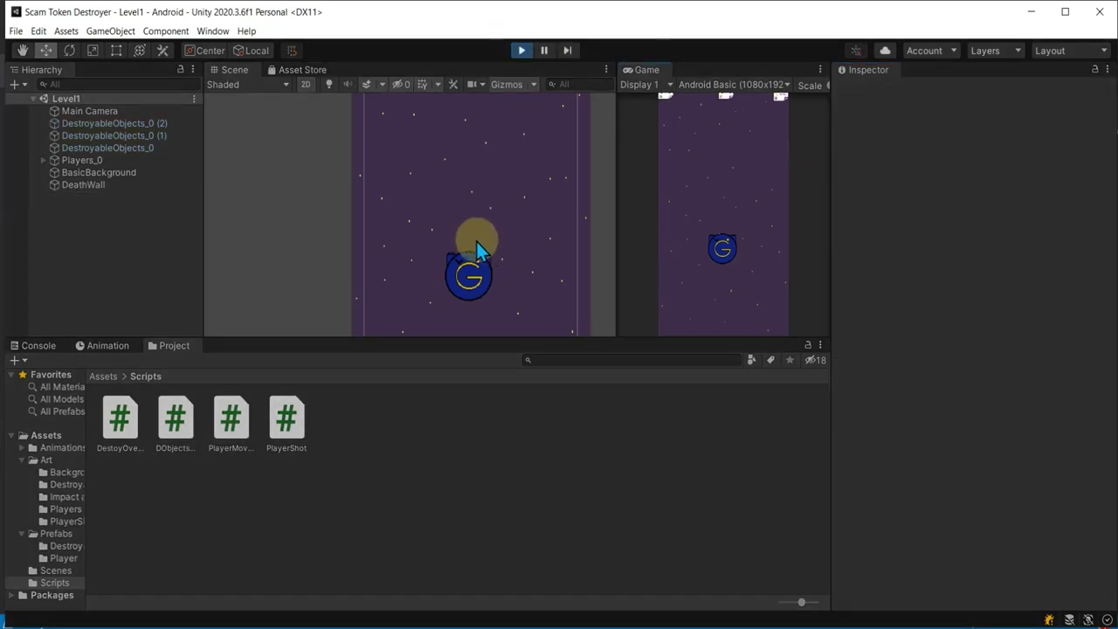
left_click(519, 51)
mouse_move(87, 197)
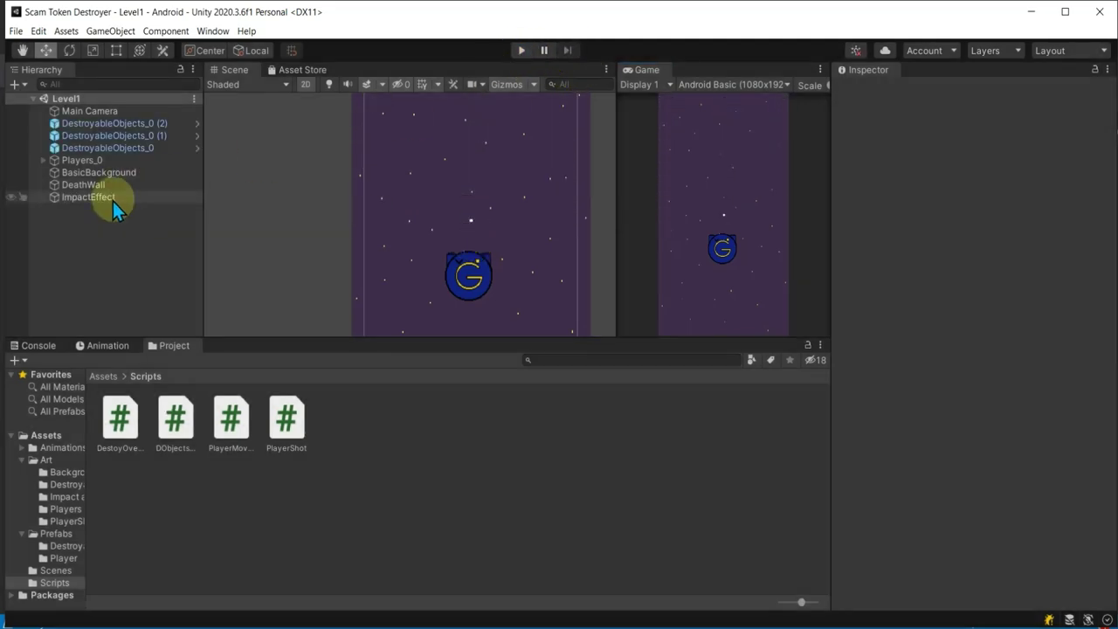
left_click(111, 198)
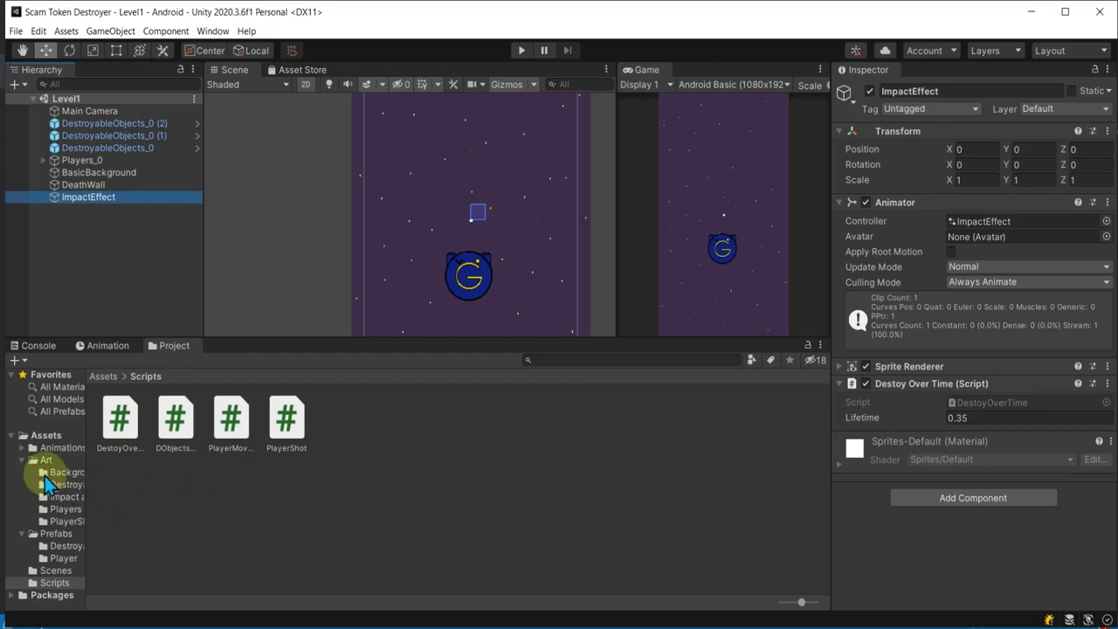
Add a new folder named Effects inside Assets/Prefabs, beside Destroyable and Player.
left_click(60, 535)
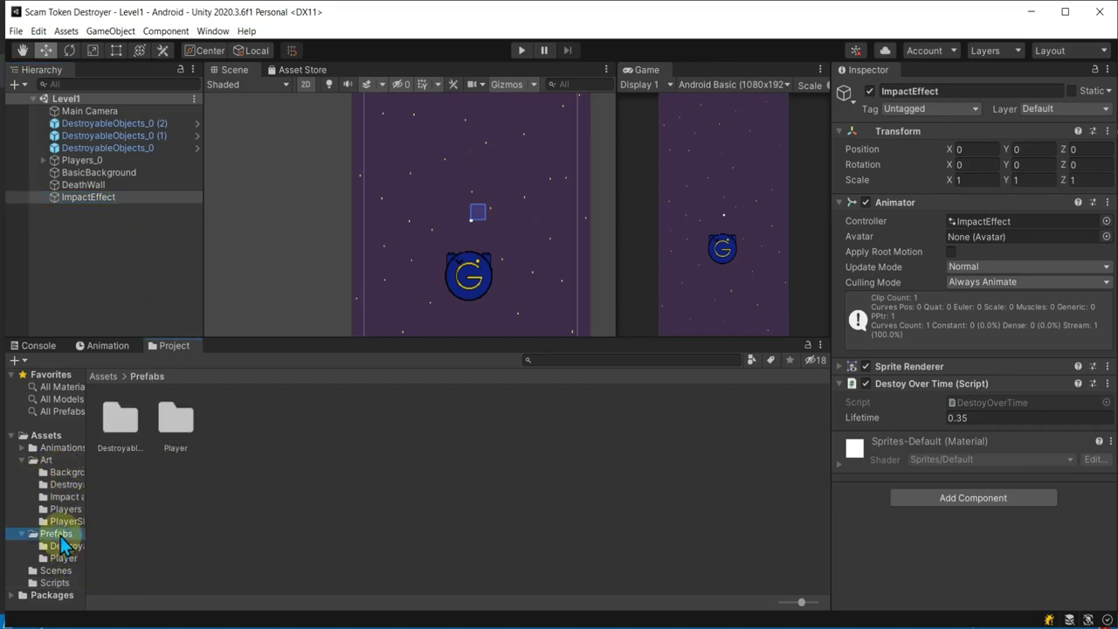
right_click(181, 524)
mouse_move(262, 170)
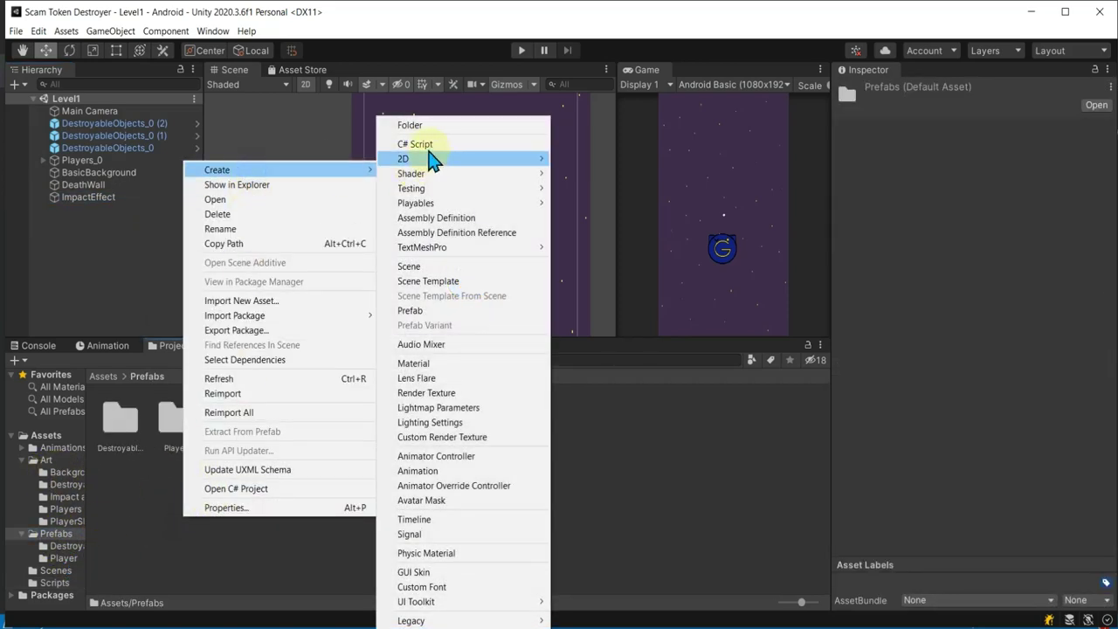
left_click(421, 125)
type("Effect")
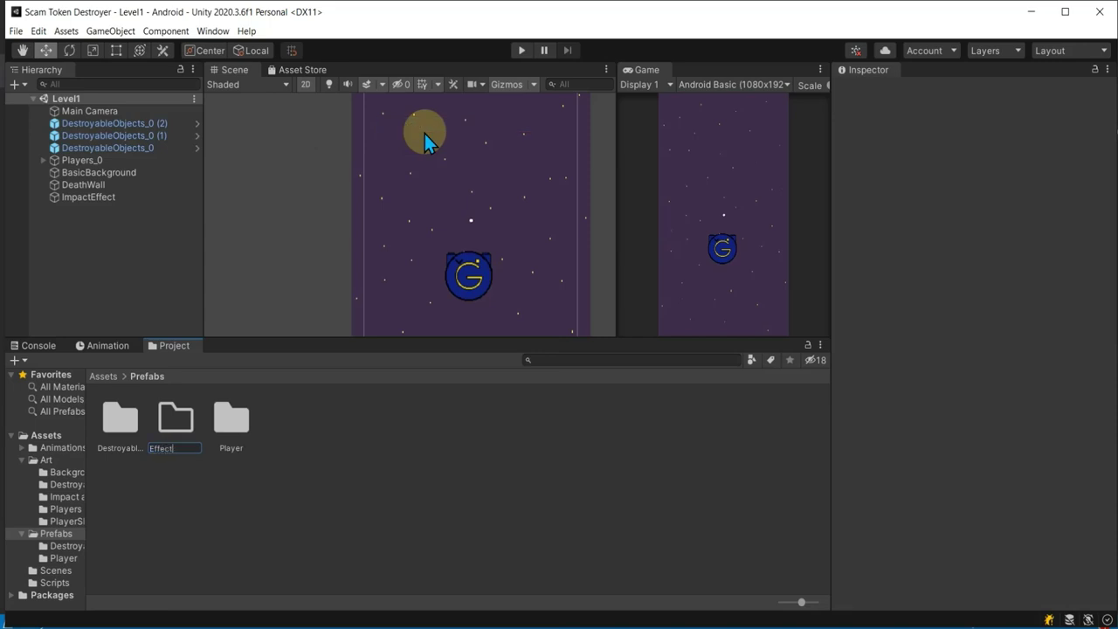
type("s")
key("Return")
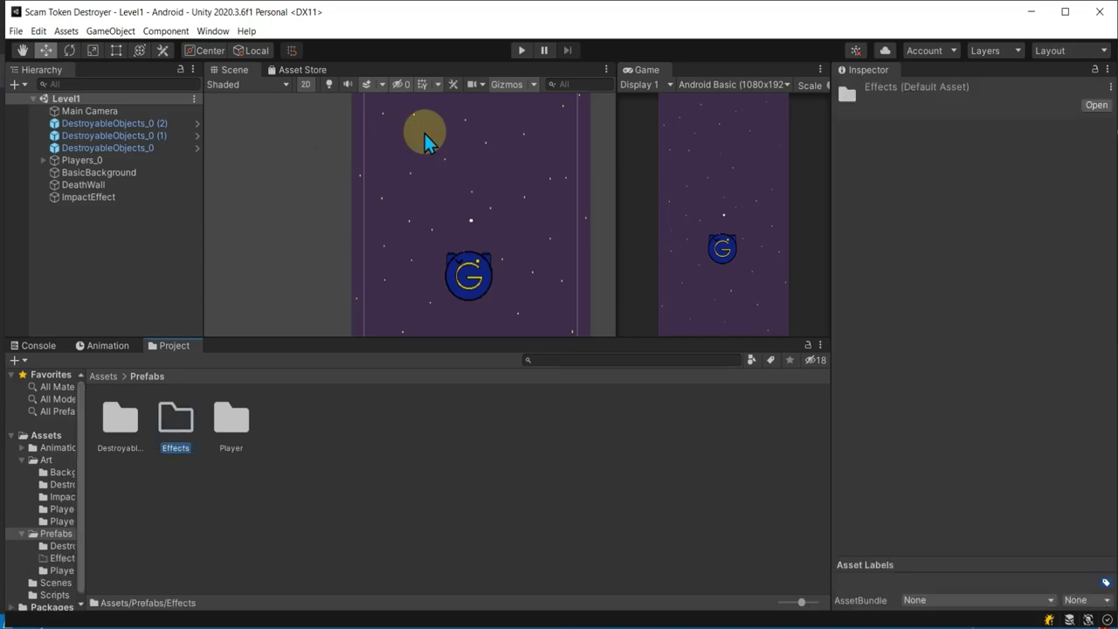
left_click(84, 200)
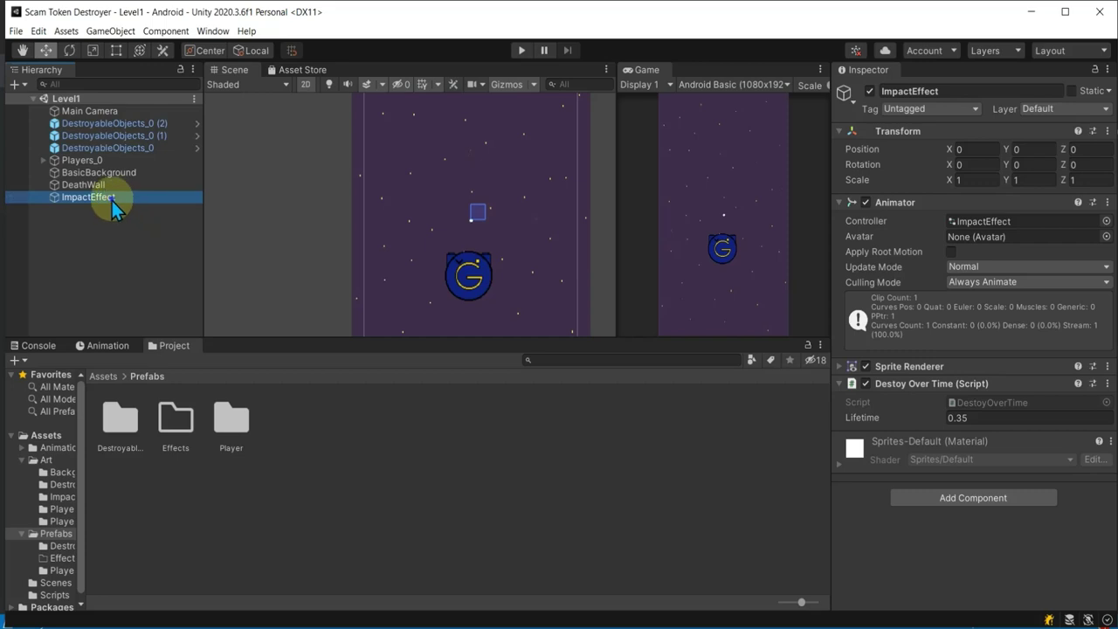
Save ImpactEffect as a prefab in Prefabs/Effects and remove its instances from the scene.
left_click_drag(110, 197, 182, 423)
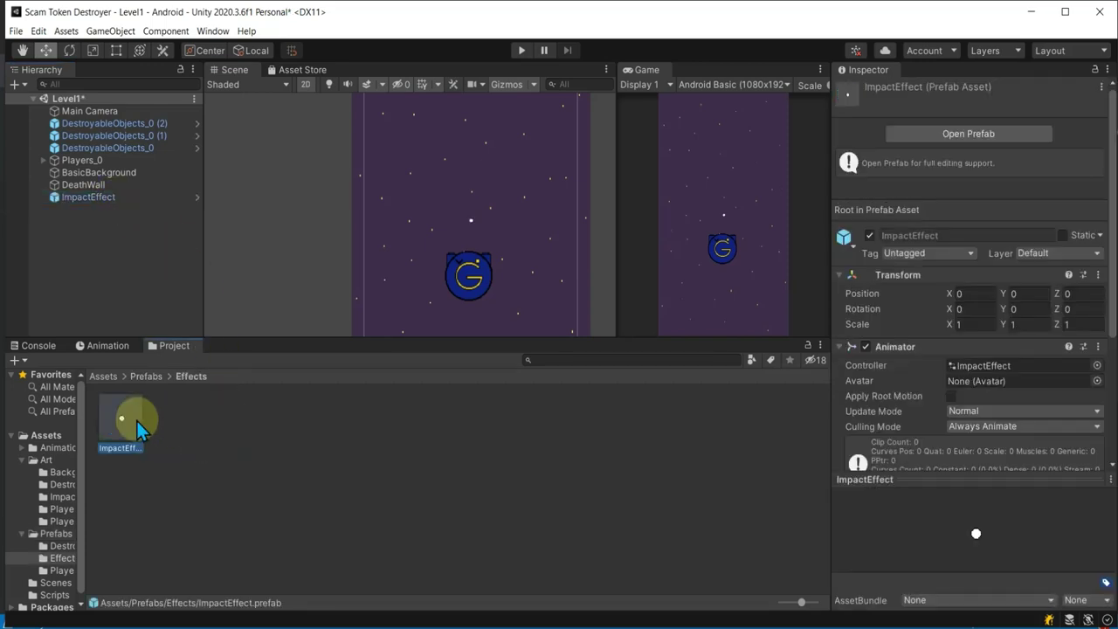
left_click(124, 198)
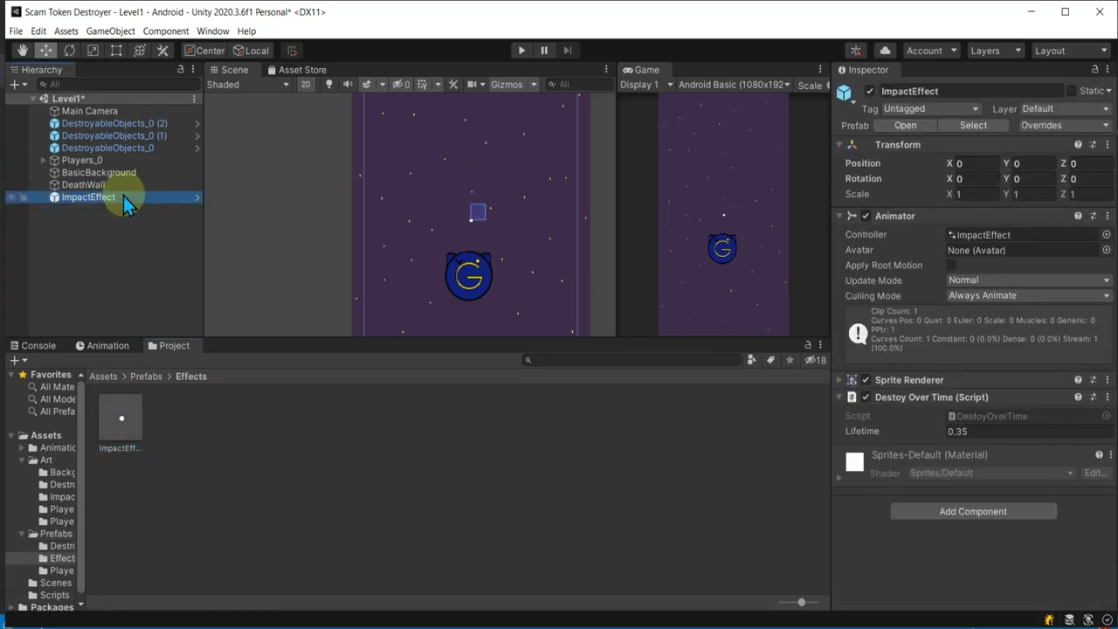
key("Delete")
left_click(120, 429)
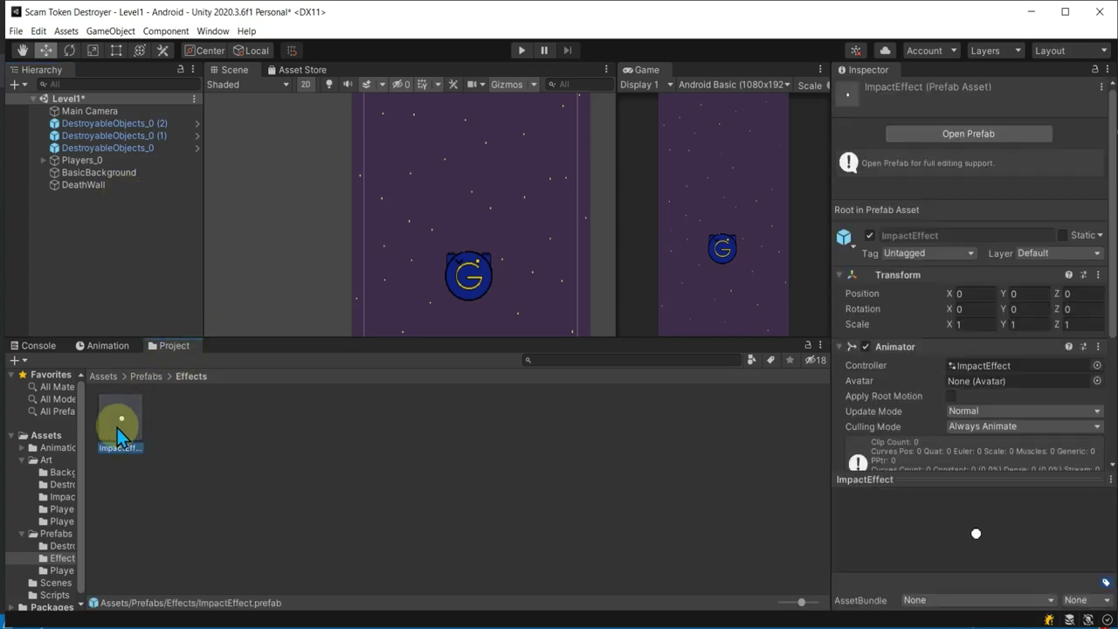
left_click_drag(120, 428, 444, 223)
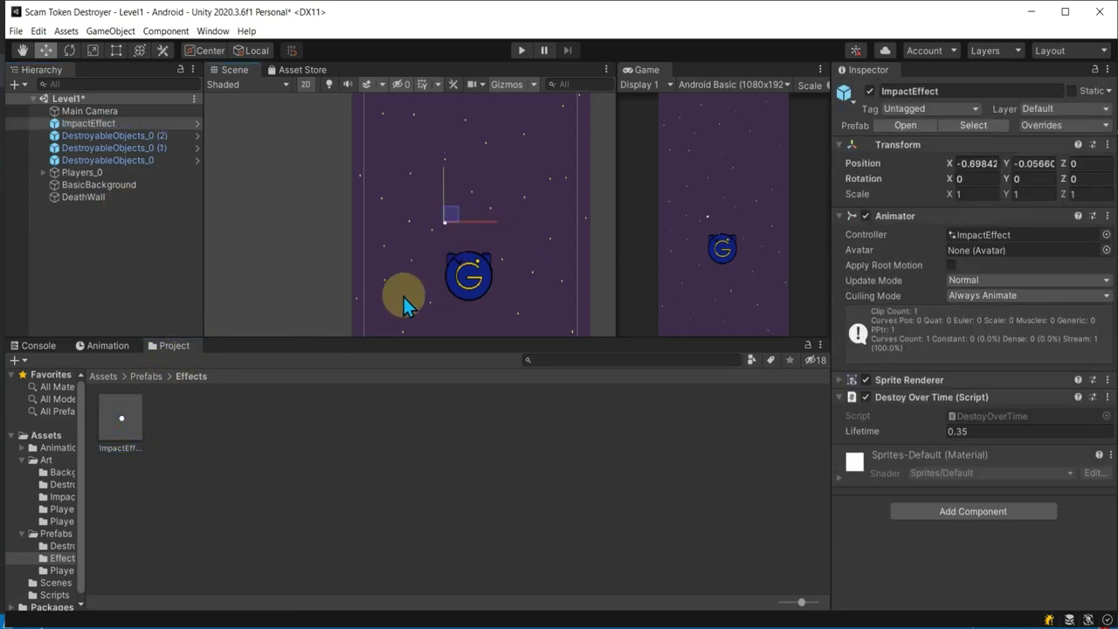
key("Delete")
Play-test by dropping four ImpactEffect clones into the running scene, then add one to Level1's hierarchy.
left_click(522, 50)
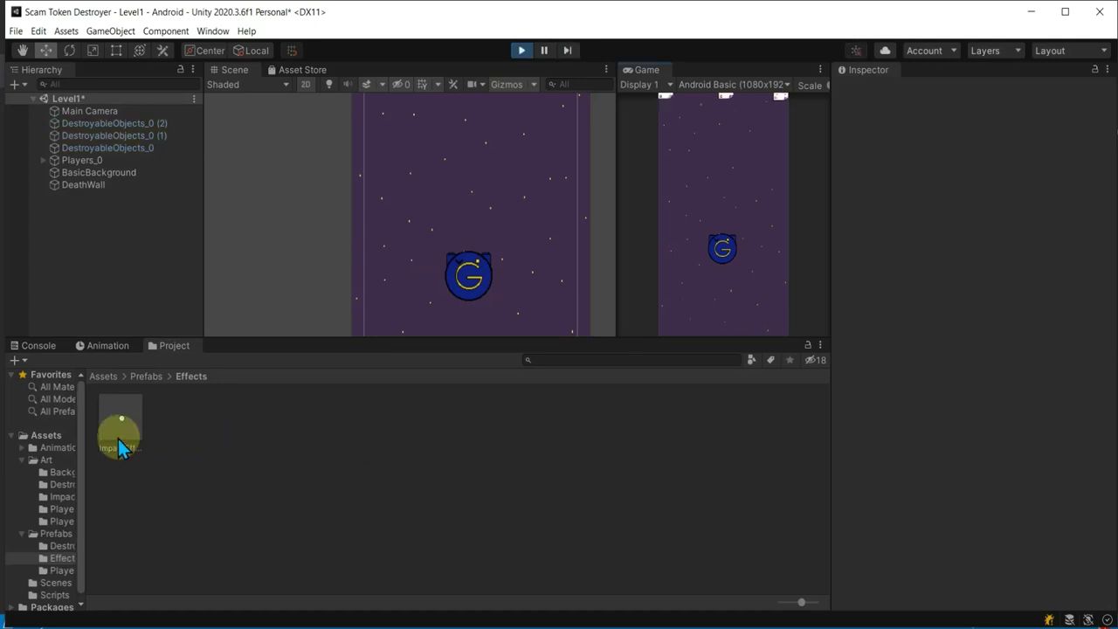
left_click_drag(120, 428, 452, 241)
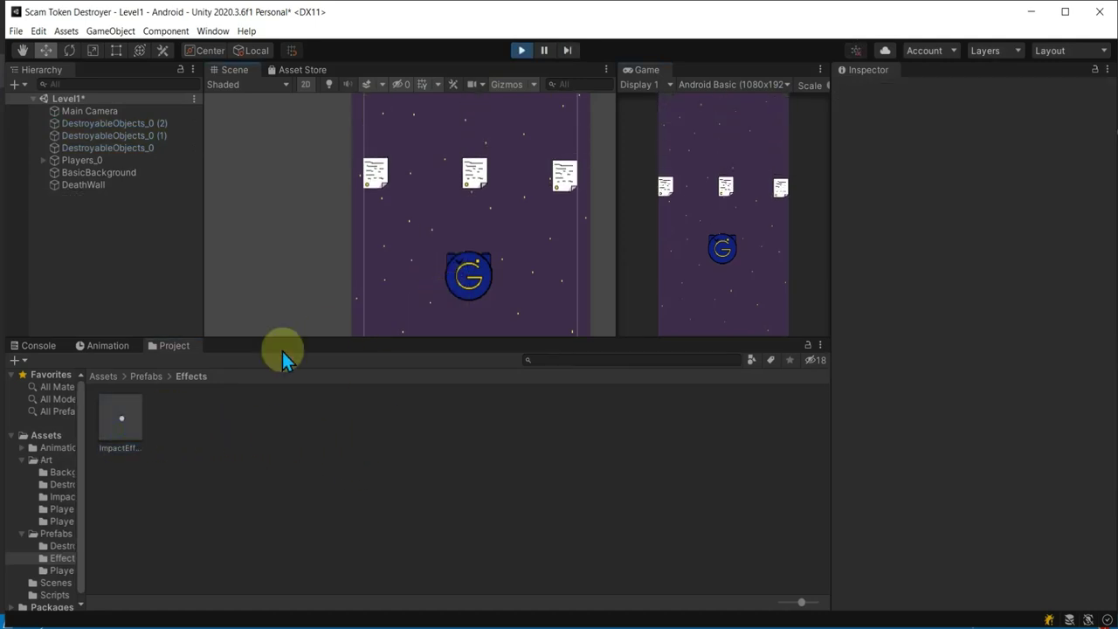
left_click_drag(120, 420, 521, 170)
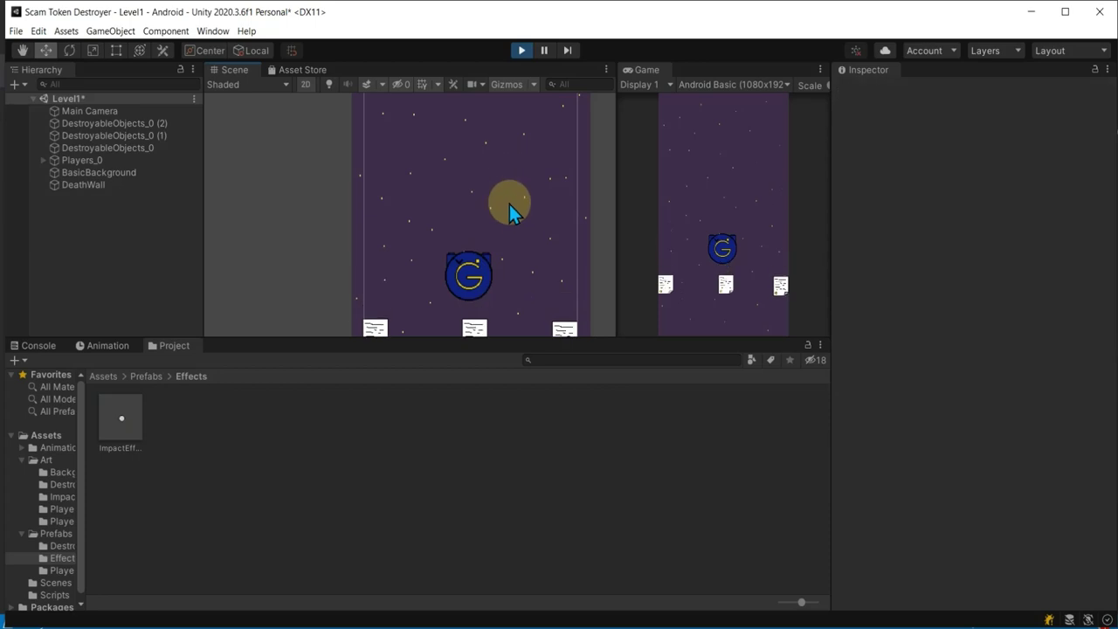
left_click_drag(119, 418, 412, 230)
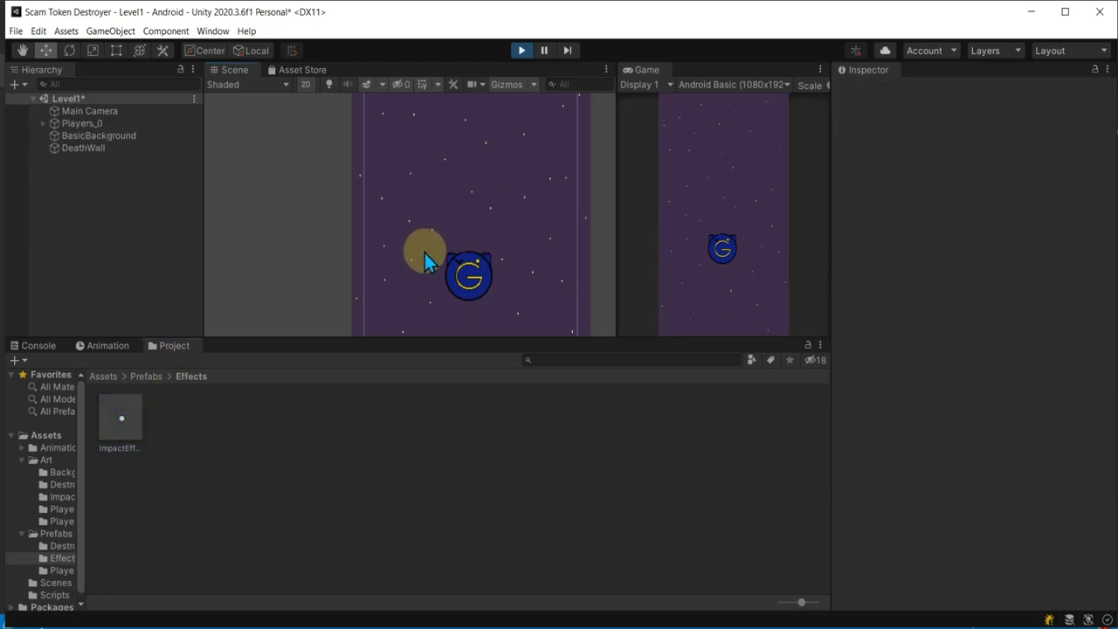
left_click_drag(123, 419, 426, 220)
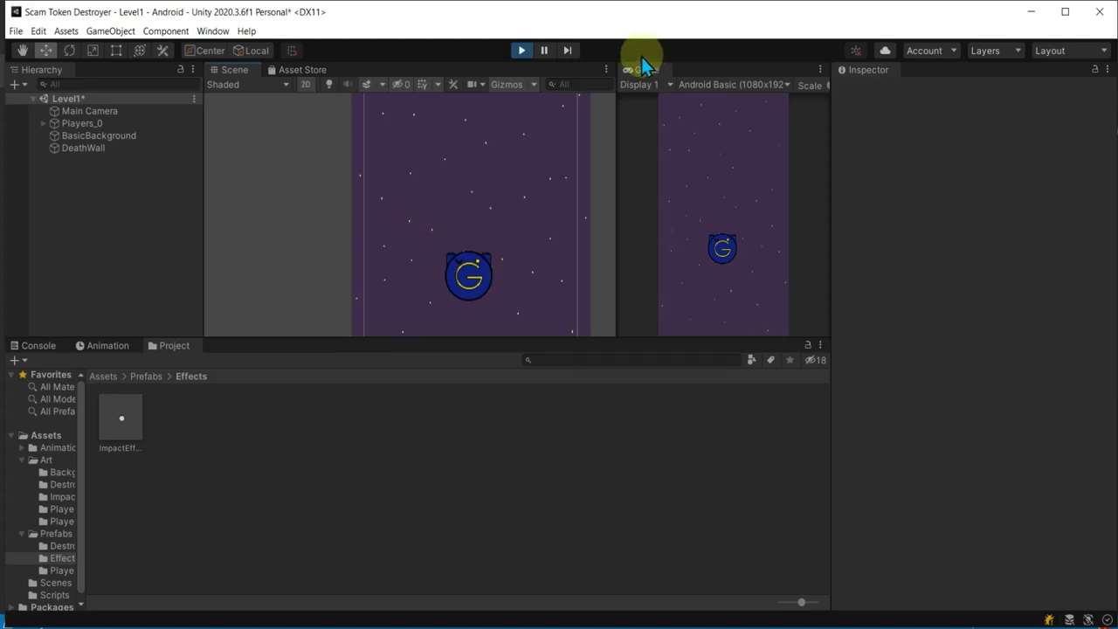
left_click(522, 51)
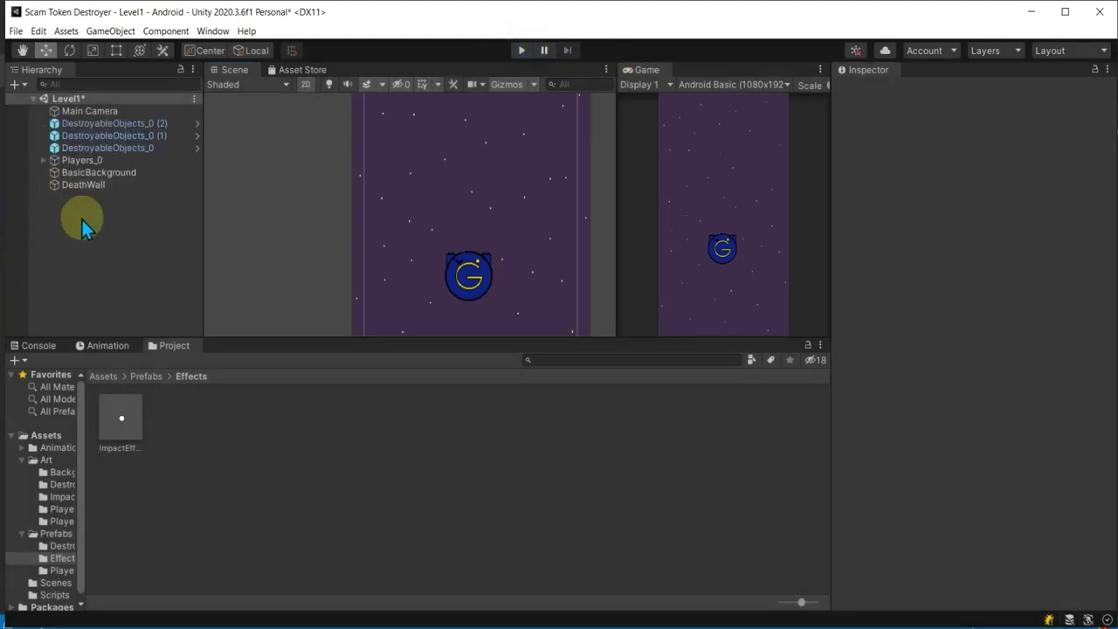
left_click_drag(122, 417, 100, 230)
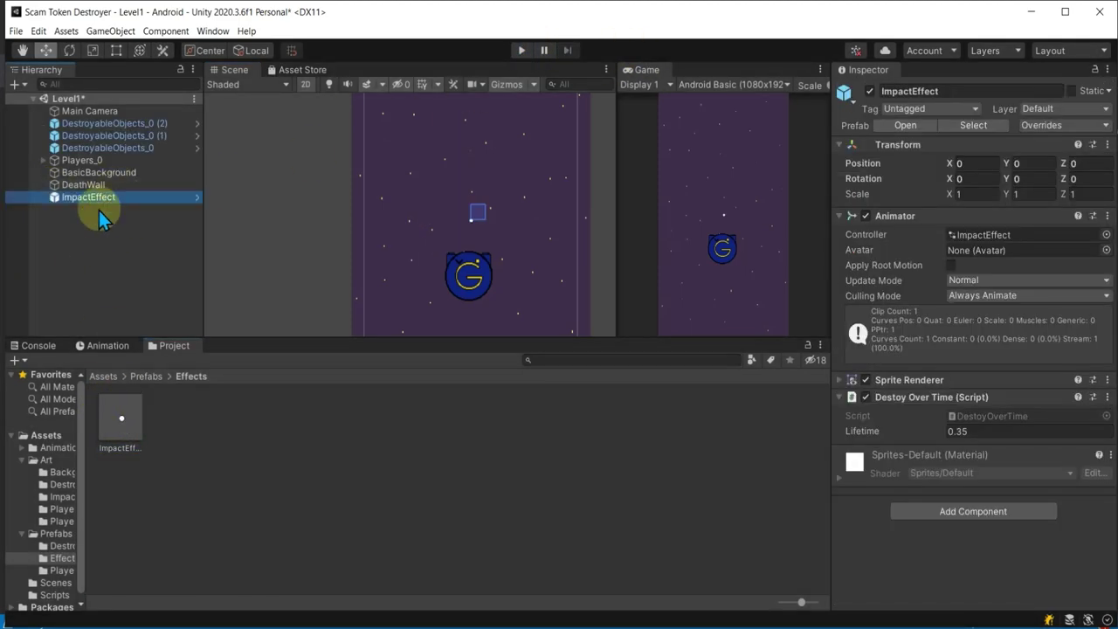
Show ImpactEffect's Impact animation timeline and re-dock the Project browser beside the Inspector.
left_click(98, 198)
left_click(90, 346)
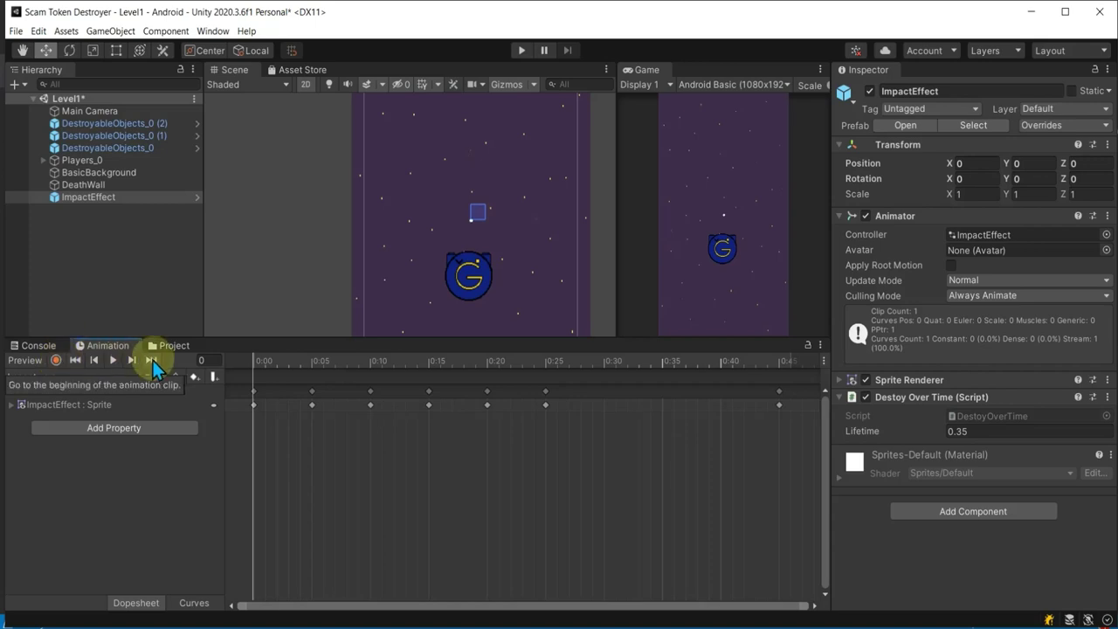
mouse_move(172, 346)
left_mouse_down()
mouse_move(830, 223)
mouse_move(865, 105)
mouse_move(900, 293)
mouse_move(856, 249)
left_mouse_up()
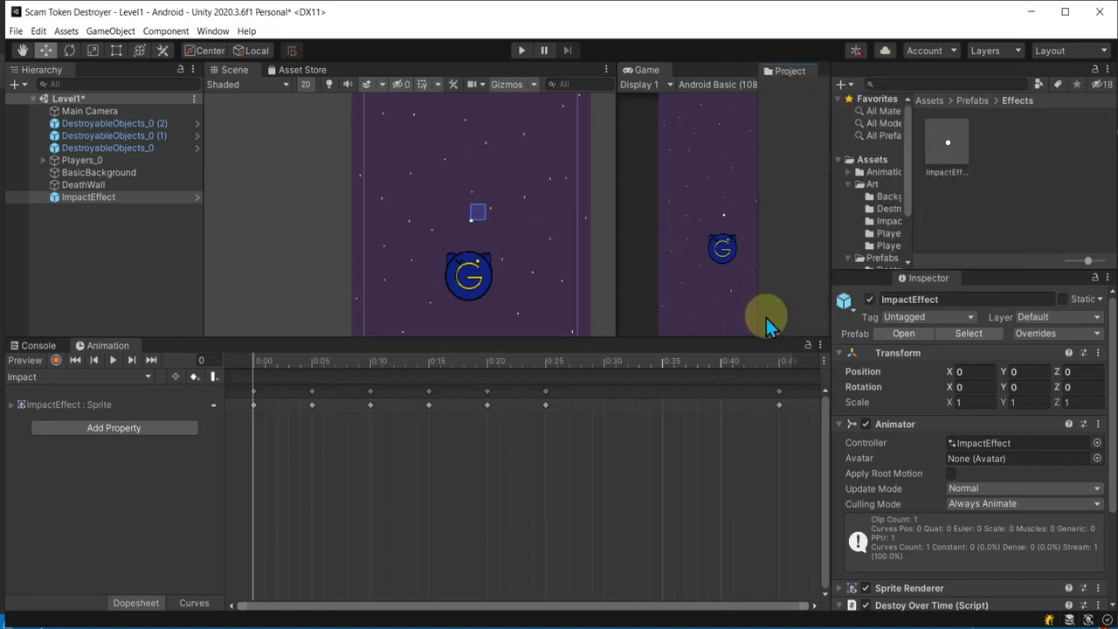
mouse_move(856, 249)
left_mouse_down()
mouse_move(680, 402)
mouse_move(678, 443)
left_mouse_up()
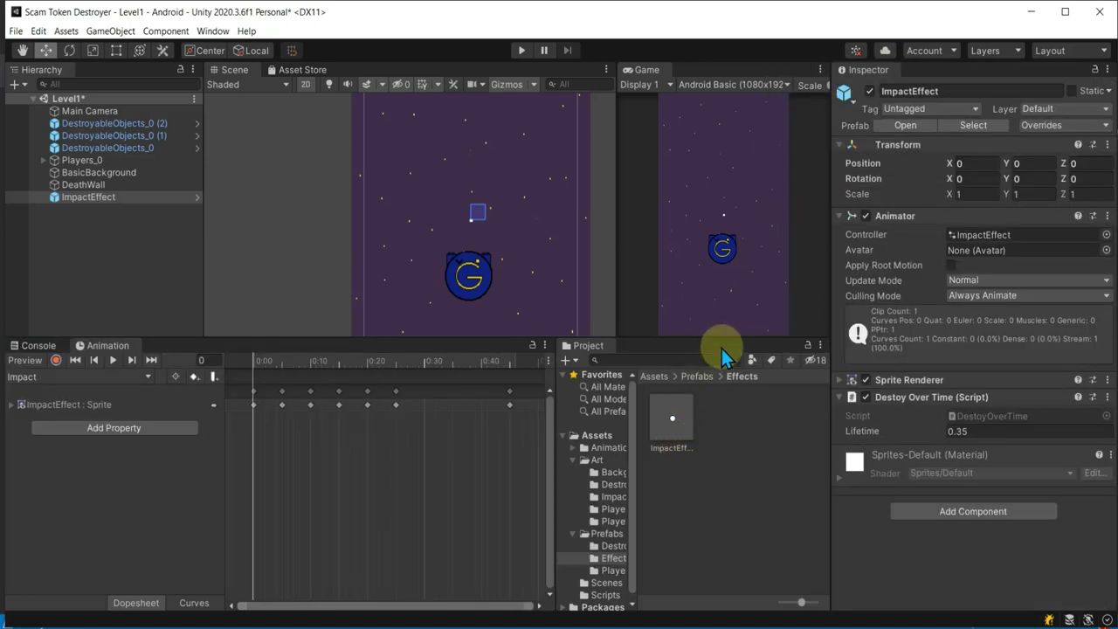
mouse_move(579, 345)
left_mouse_down()
mouse_move(790, 282)
mouse_move(843, 279)
left_mouse_up()
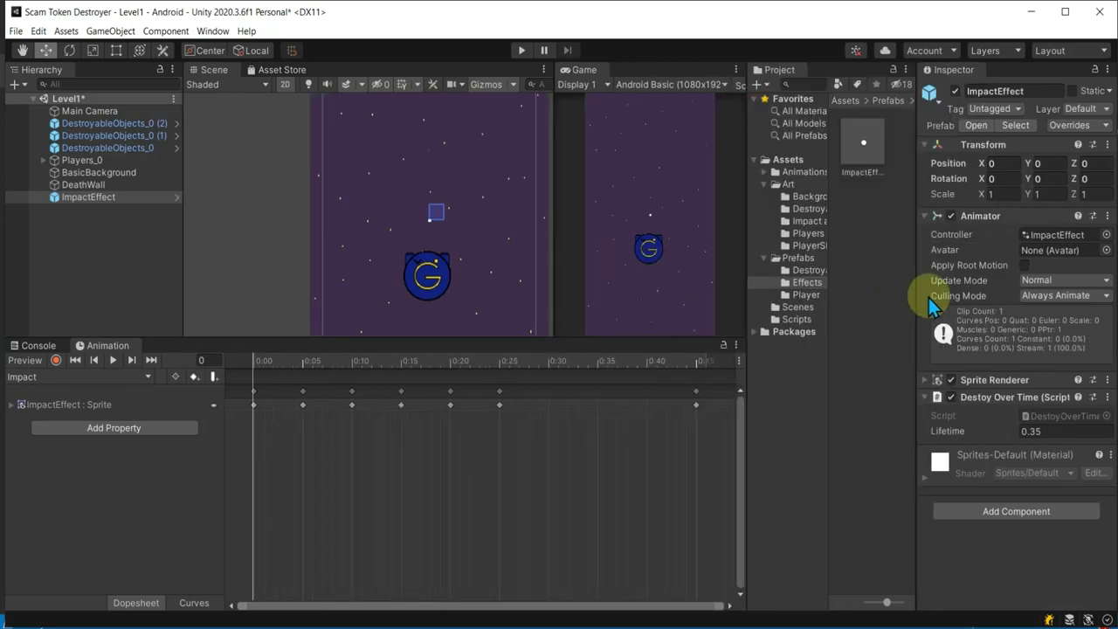
Delete the Impact clip's old keyframes and turn on keyframe recording.
left_click(810, 222)
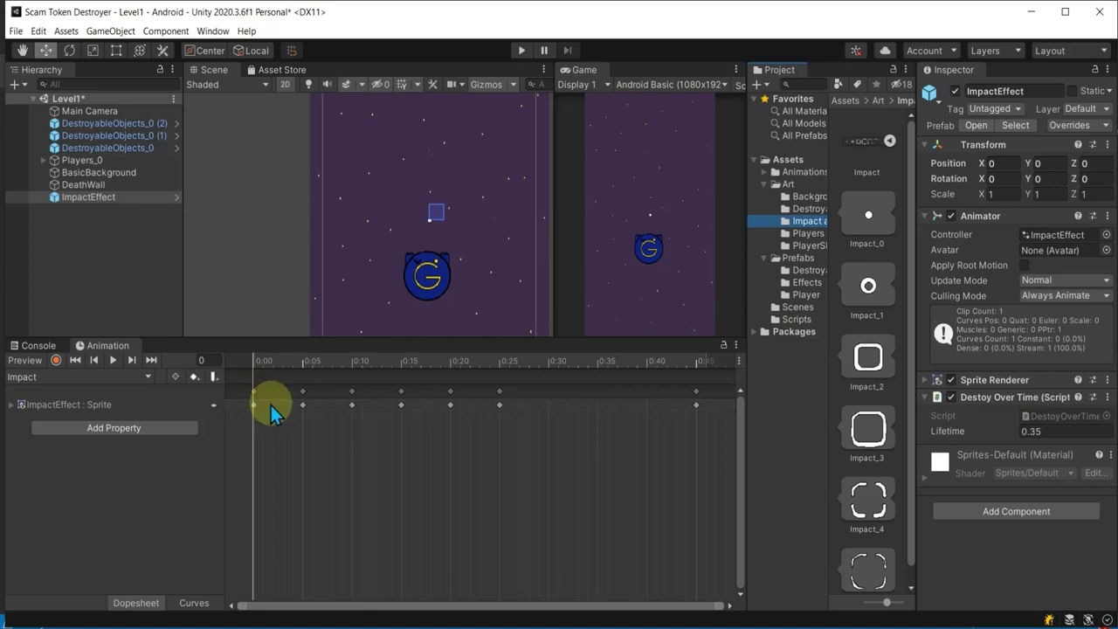
left_click_drag(706, 468, 235, 352)
key("Delete")
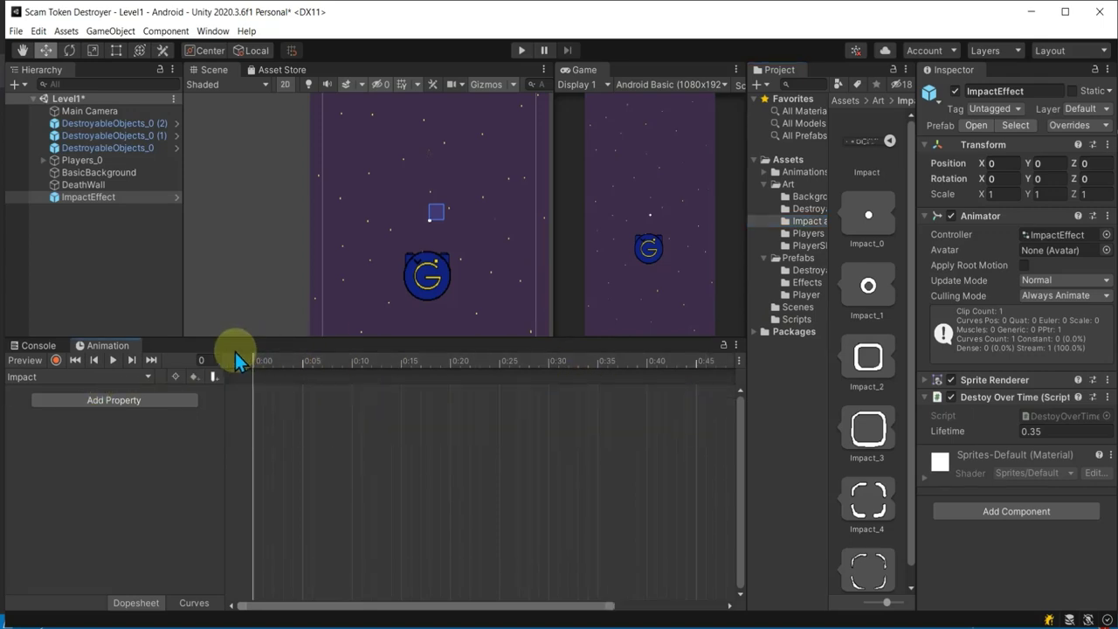
left_click(56, 360)
Place sprites Impact_0 through Impact_5 on the timeline at 10-frame intervals.
left_click_drag(868, 214, 252, 398)
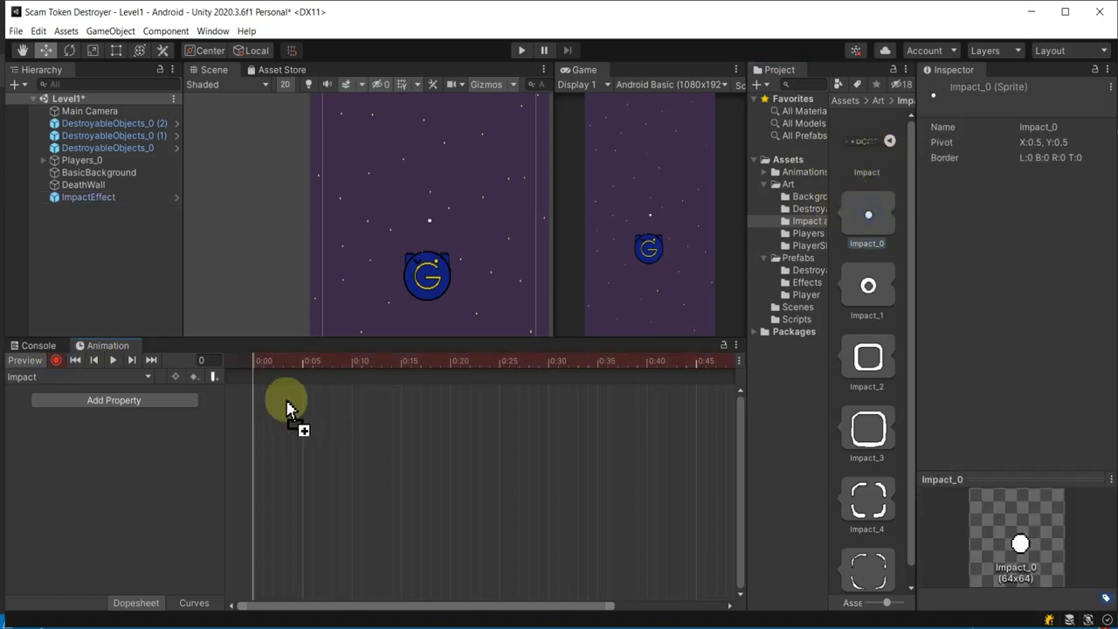
left_click(352, 362)
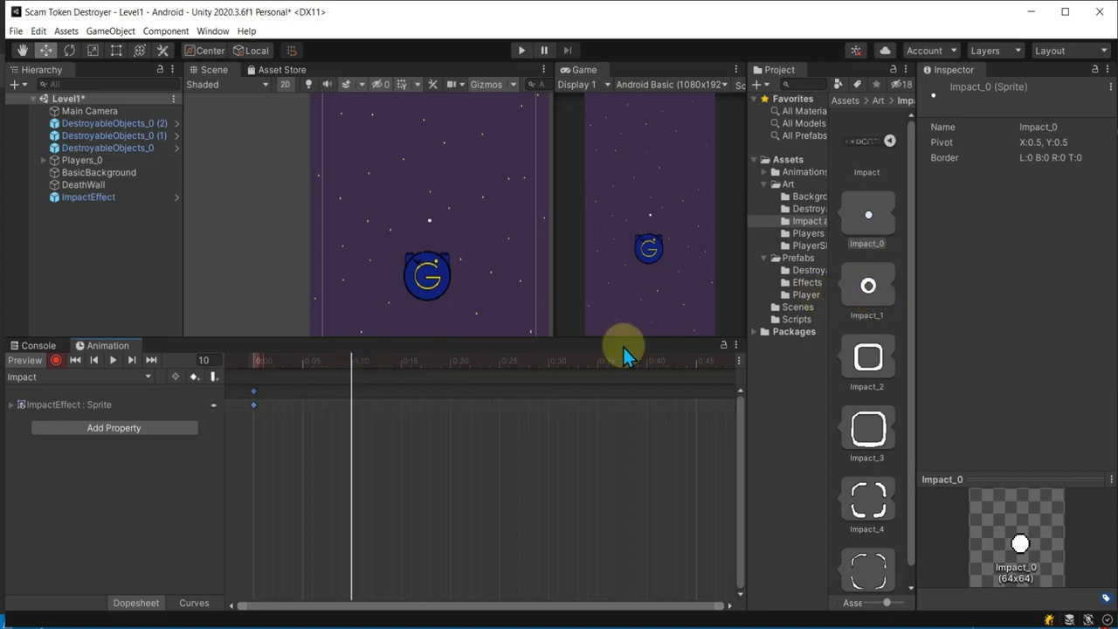
mouse_move(868, 285)
left_mouse_down()
mouse_move(350, 367)
mouse_move(350, 404)
left_mouse_up()
left_click(450, 365)
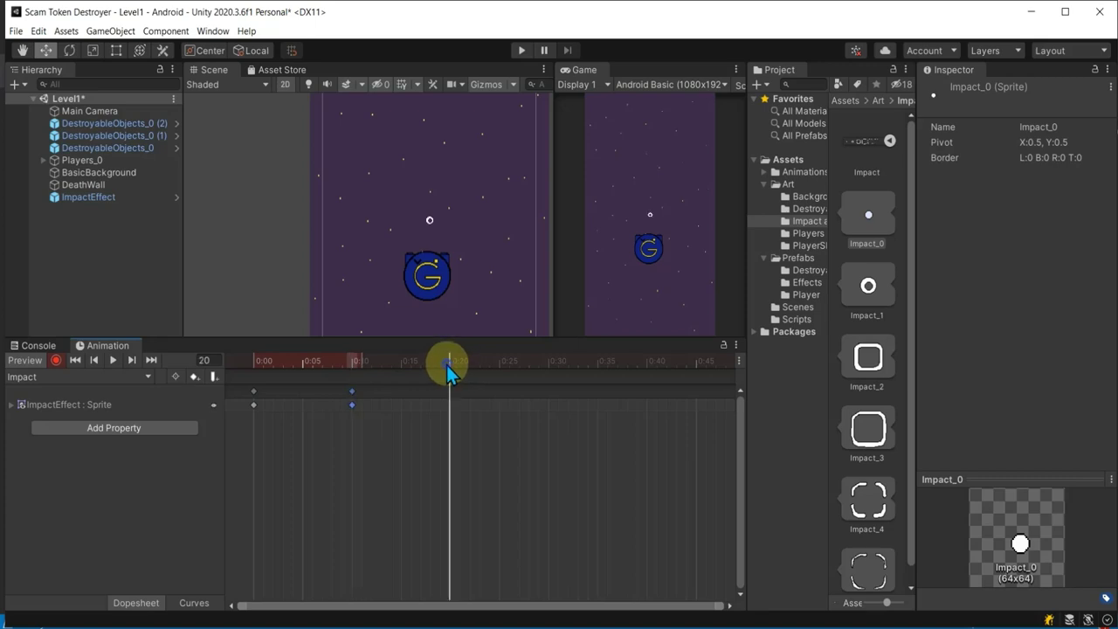
left_click_drag(869, 356, 462, 402)
left_click(549, 365)
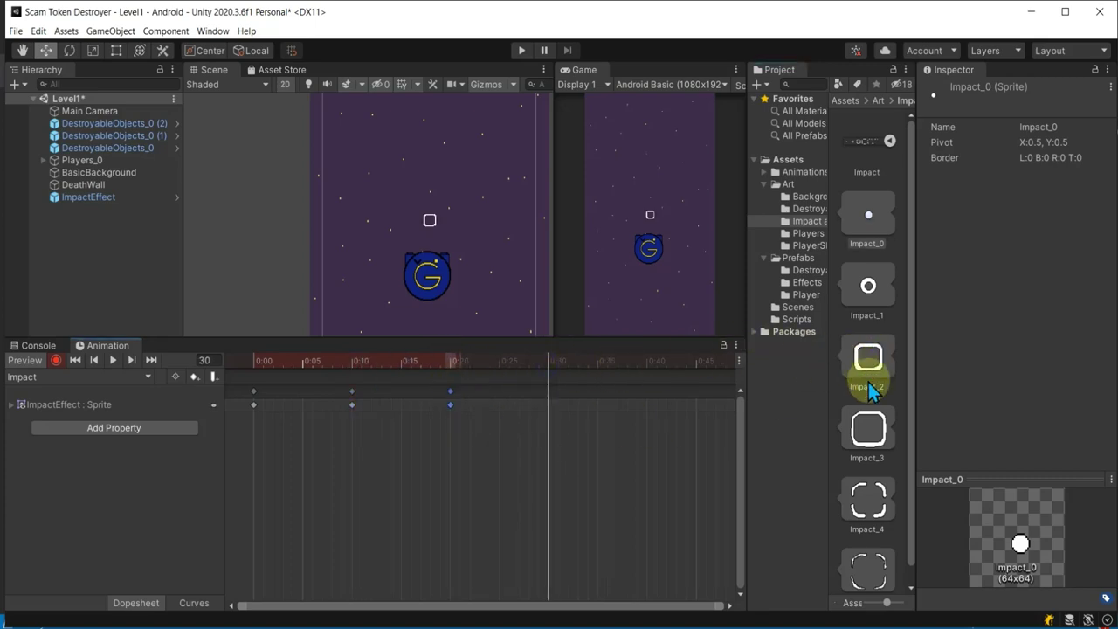
left_click_drag(868, 358, 868, 363)
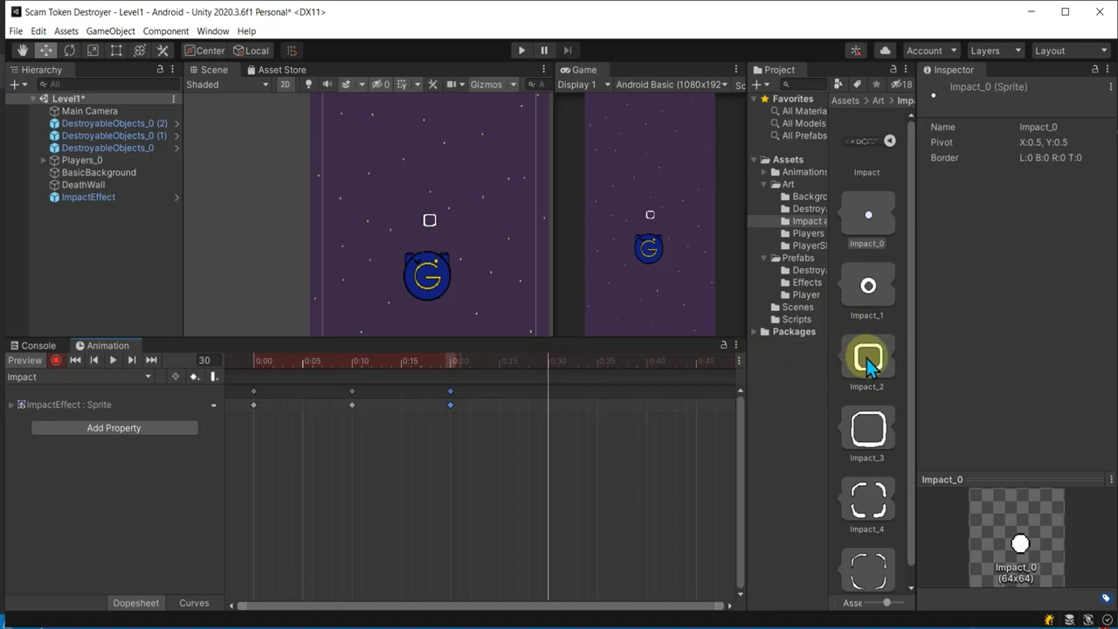
mouse_move(869, 430)
left_mouse_down()
mouse_move(552, 391)
mouse_move(560, 402)
left_mouse_up()
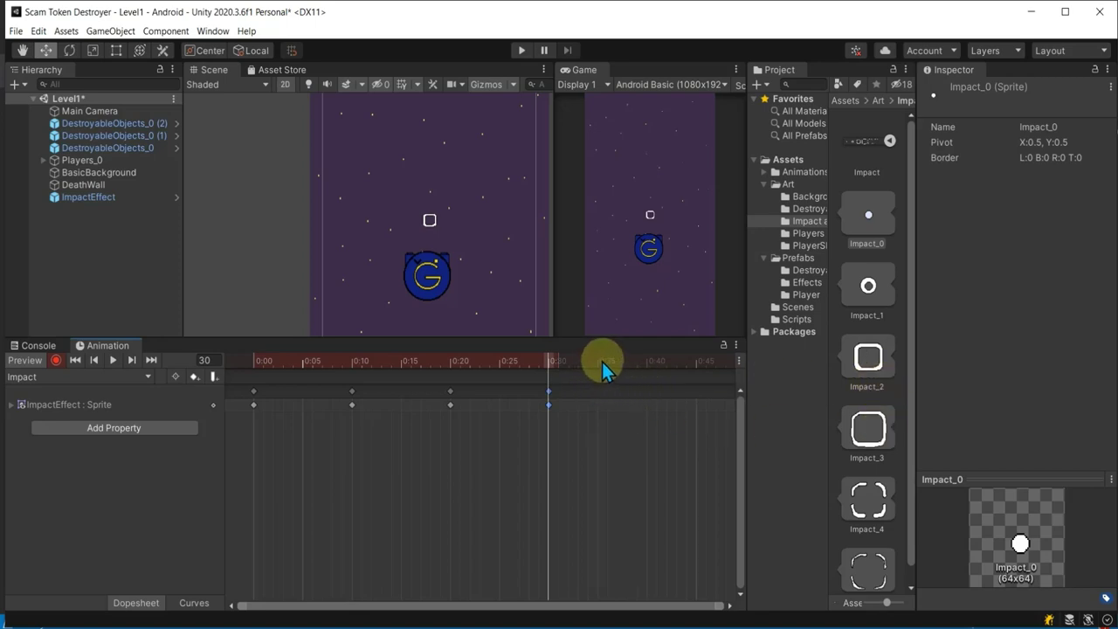
left_click(654, 361)
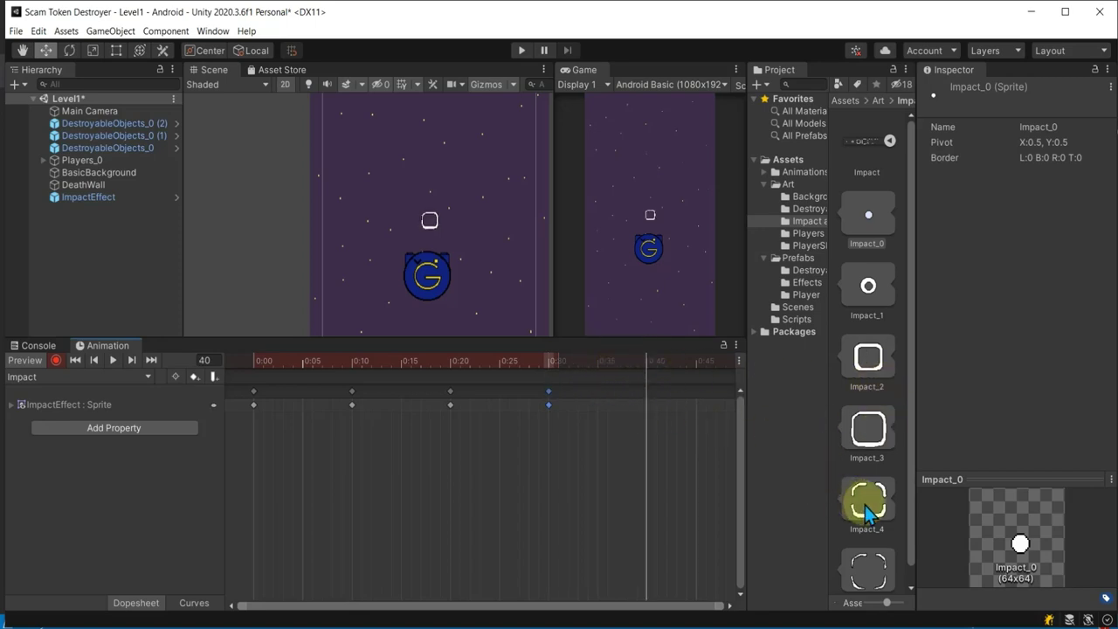
mouse_move(869, 514)
left_mouse_down()
mouse_move(649, 400)
mouse_move(632, 425)
mouse_move(512, 405)
left_mouse_up()
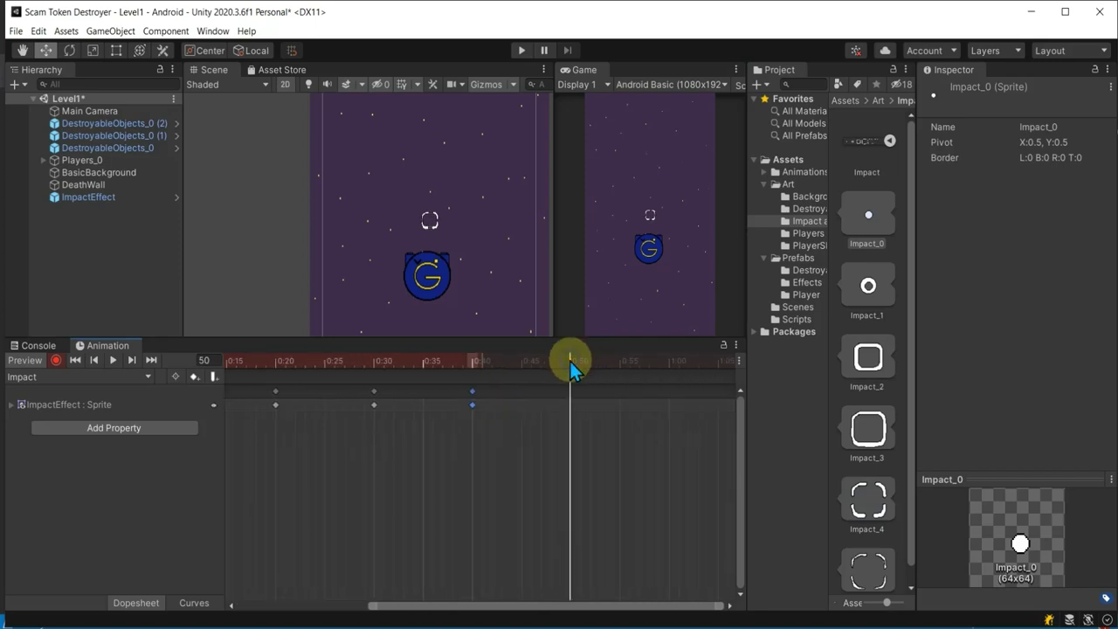
mouse_move(865, 574)
left_mouse_down()
mouse_move(569, 378)
mouse_move(578, 402)
left_mouse_up()
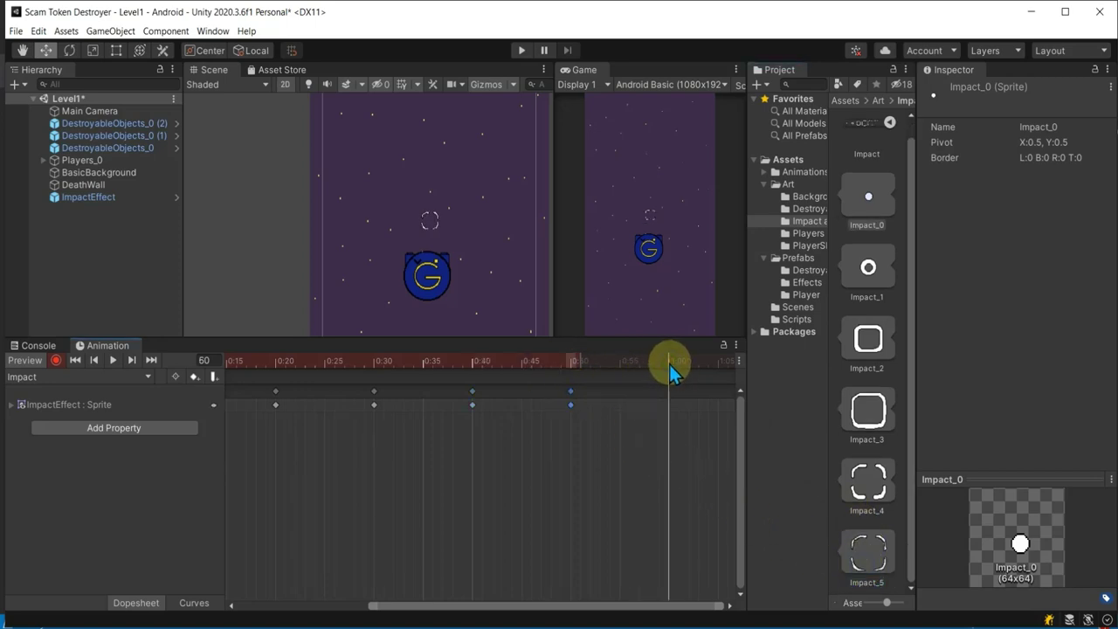
left_click_drag(672, 396, 496, 395)
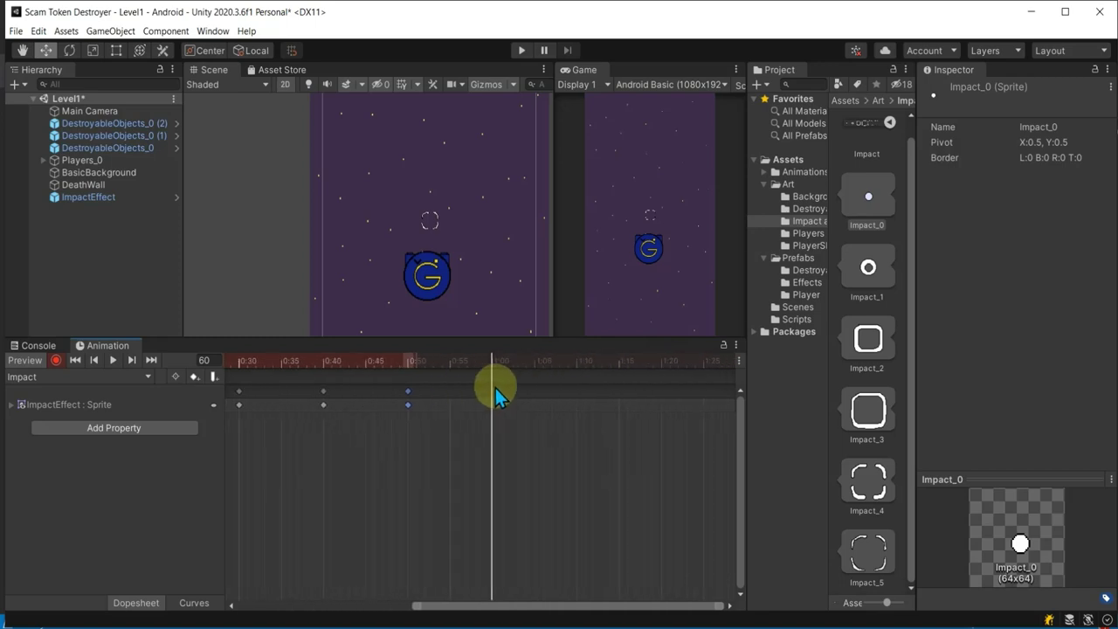
Add a closing keyframe at frame 80, preview the animation, and stop recording.
left_click(659, 366)
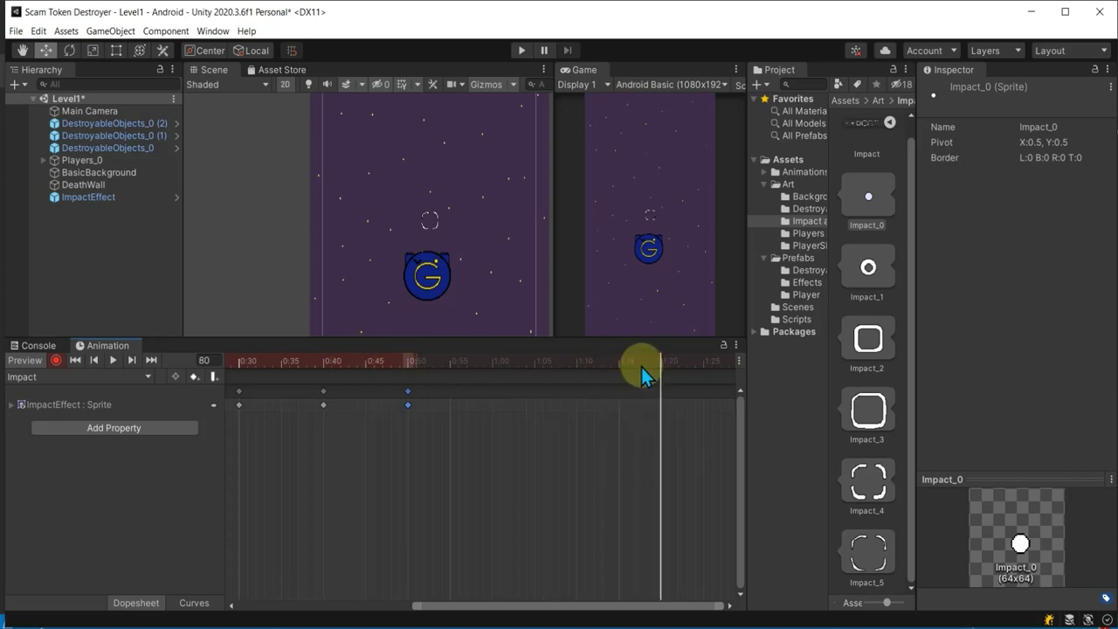
left_click(195, 377)
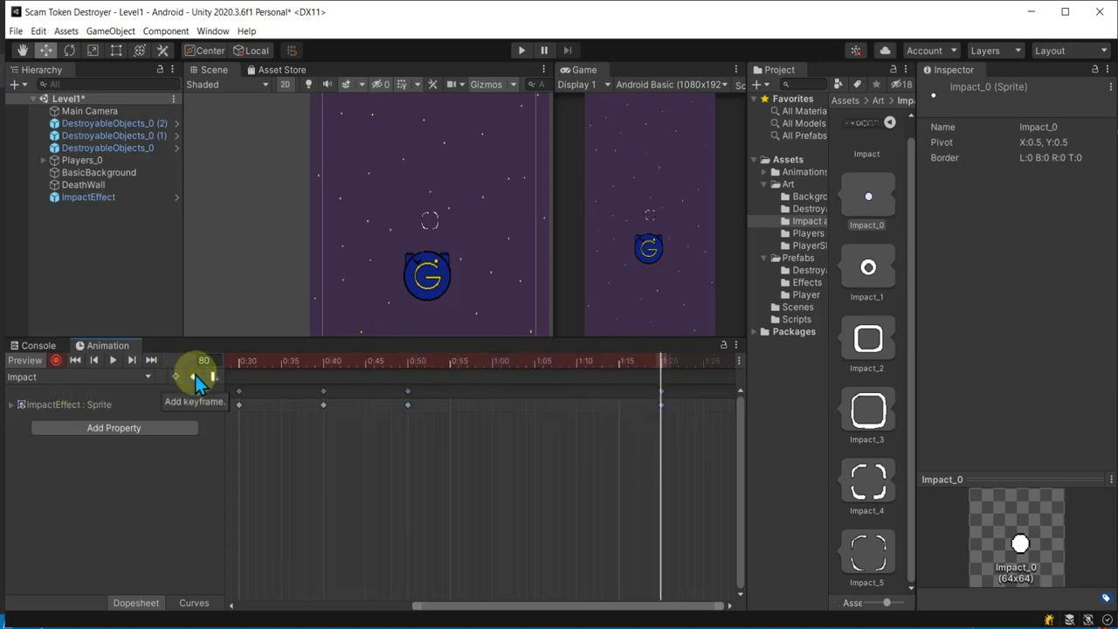
left_click(113, 363)
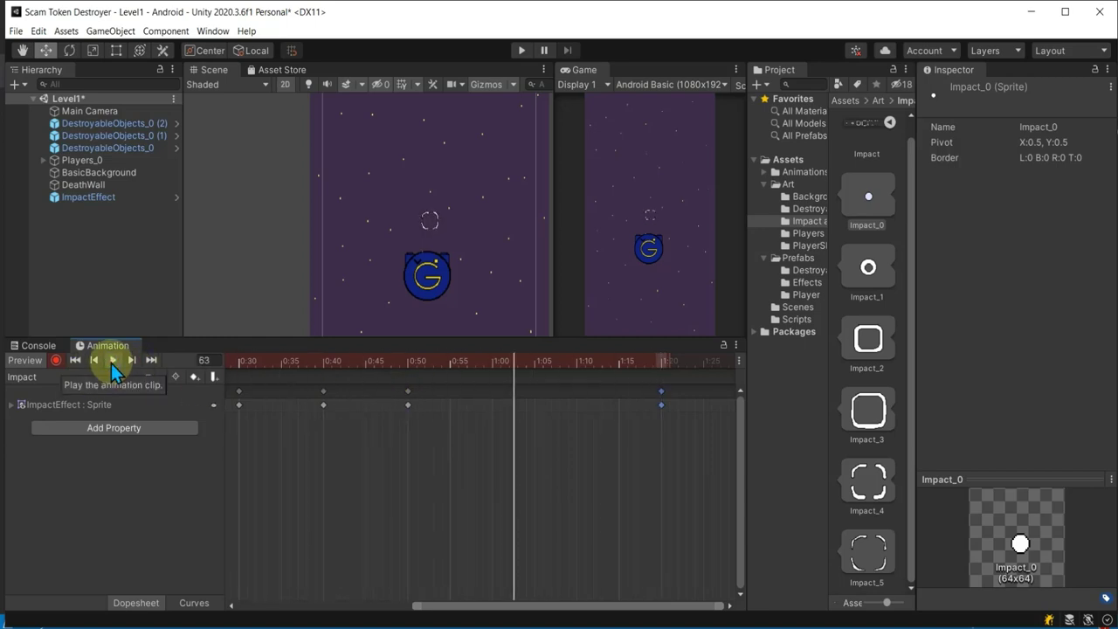
left_click(55, 361)
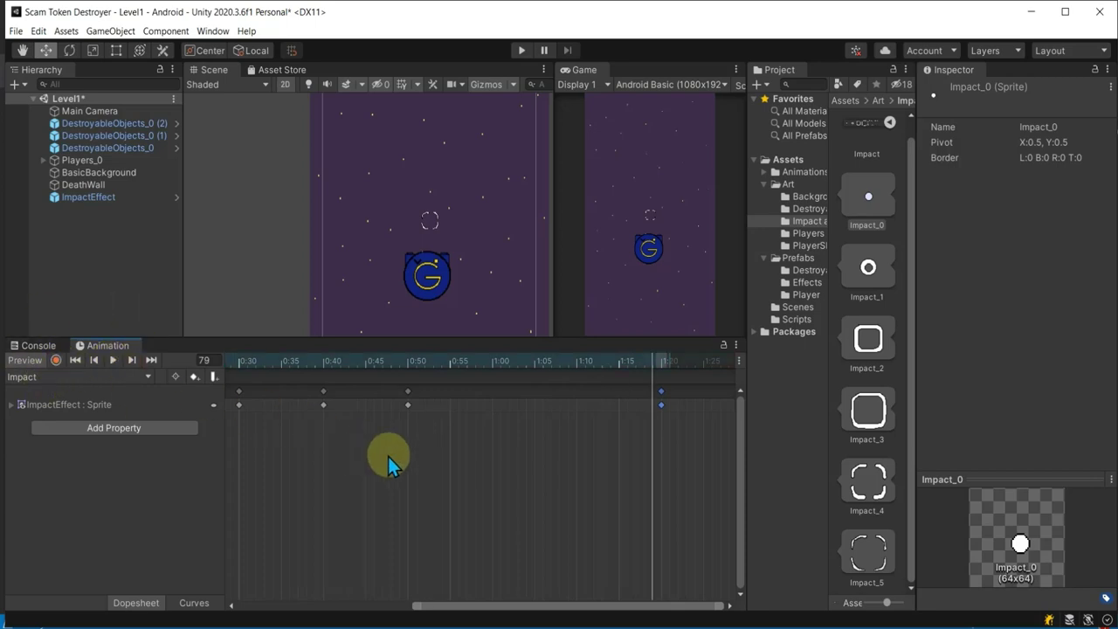
Check the ImpactEffect instance for unapplied prefab overrides.
right_click(103, 197)
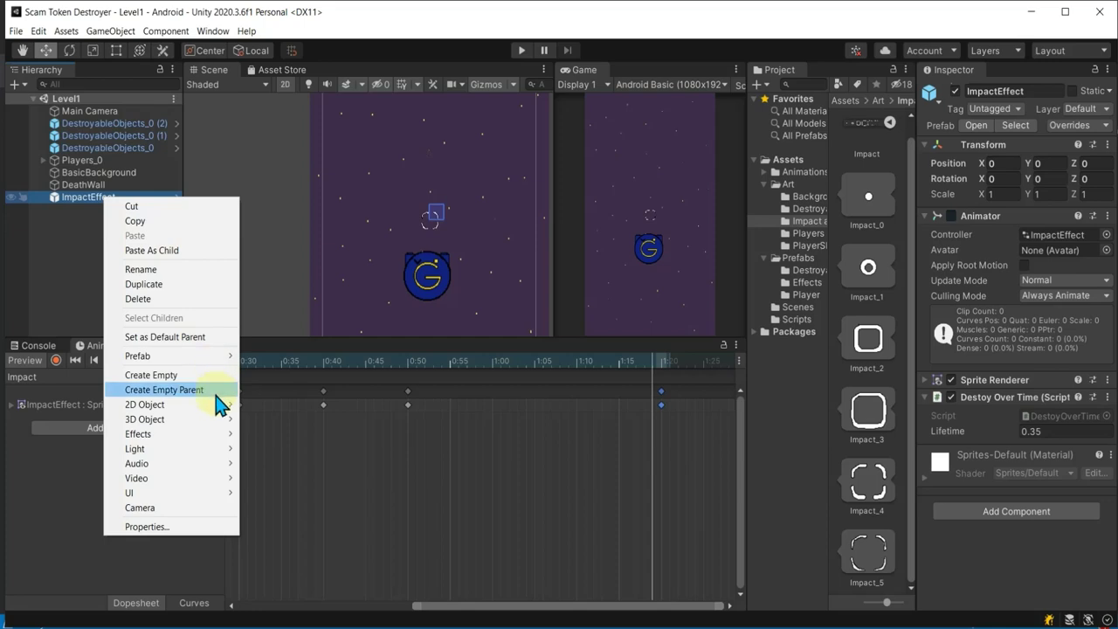
left_click(1098, 127)
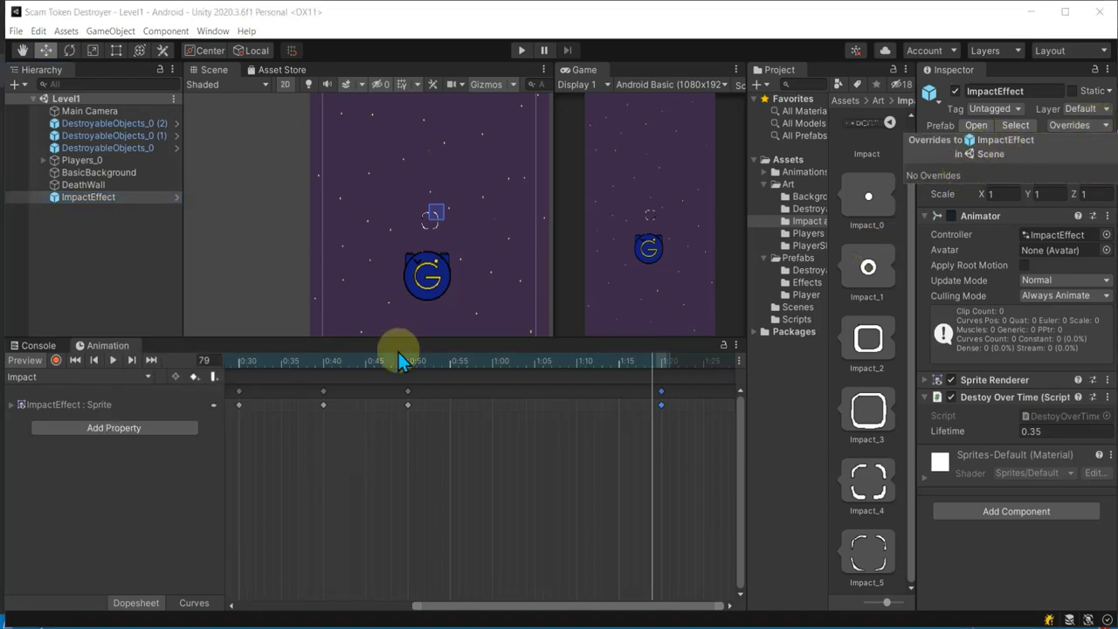
left_click(318, 443)
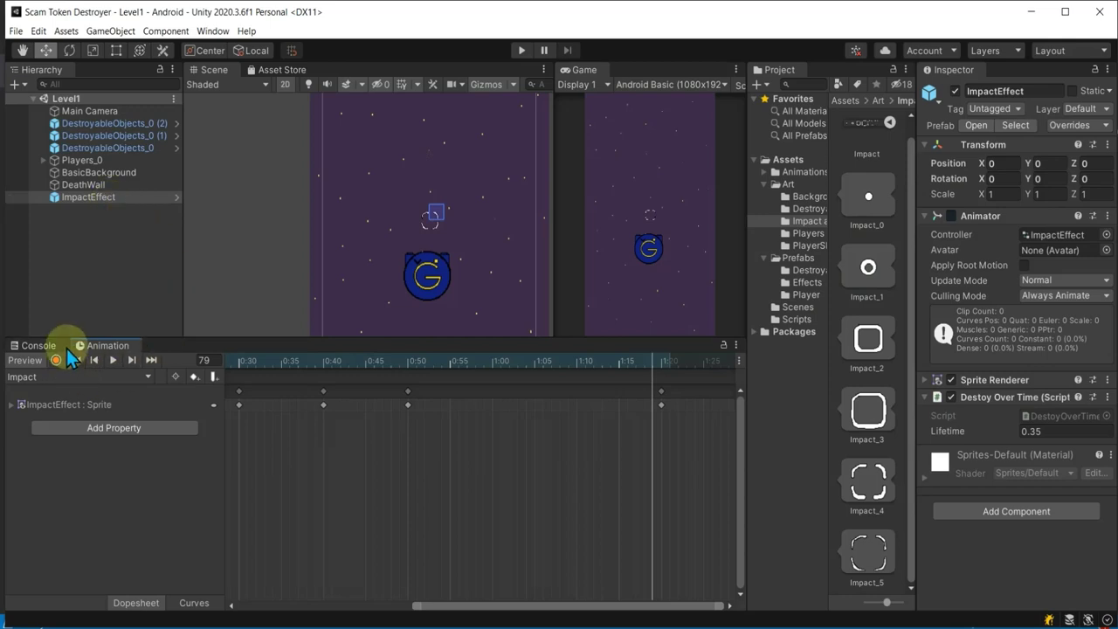
Dock the Project browser beside the Console and browse to Assets/Prefabs/Effects.
left_click(38, 346)
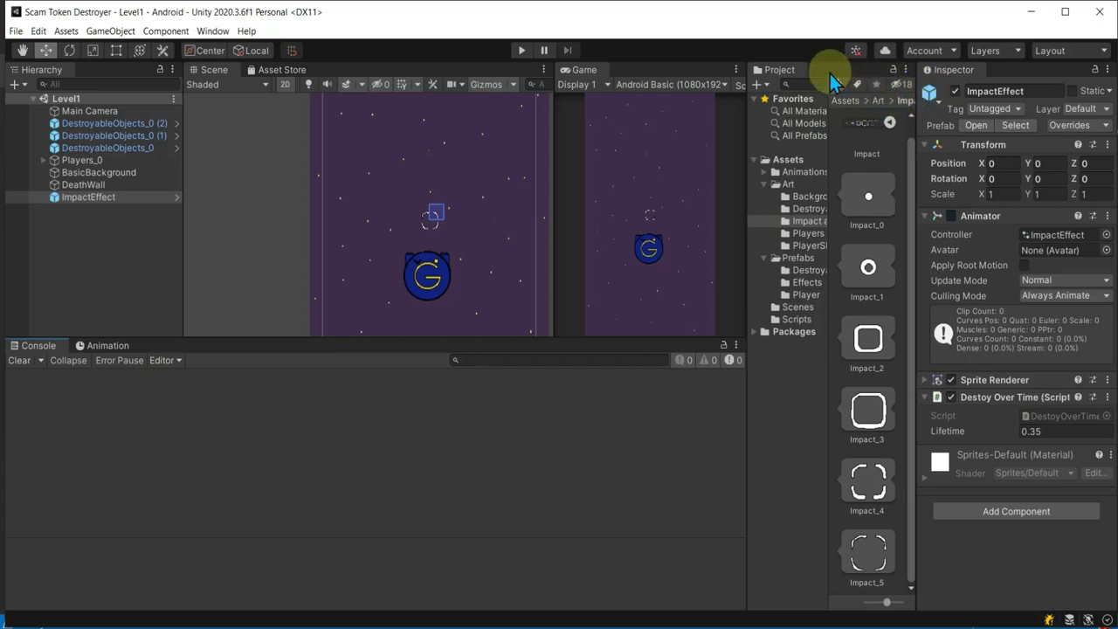
left_click_drag(778, 70, 508, 356)
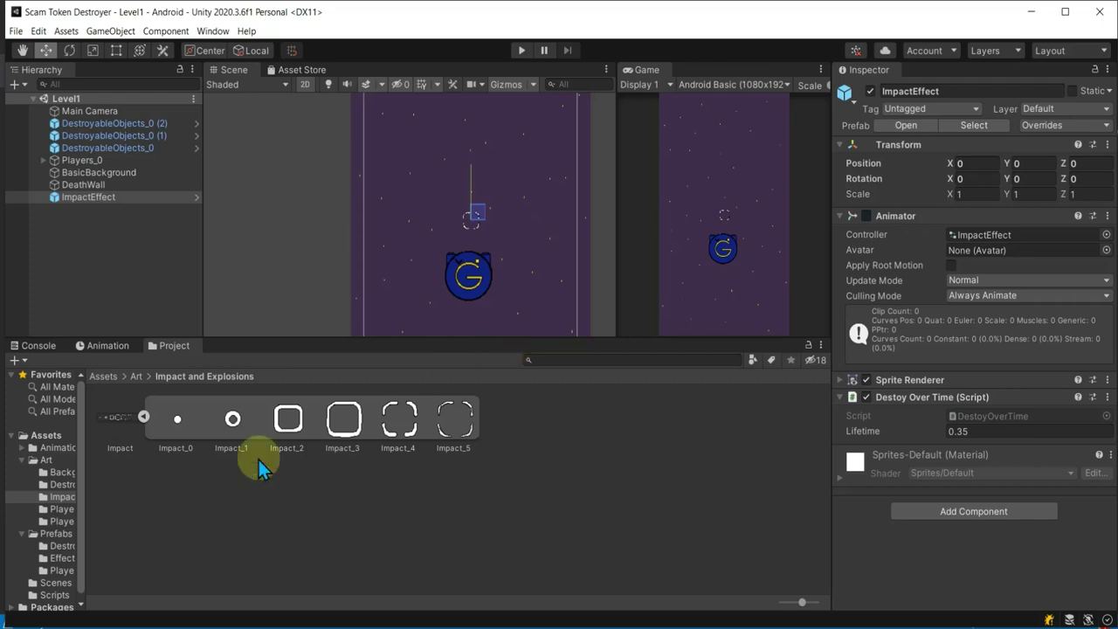
left_click(143, 417)
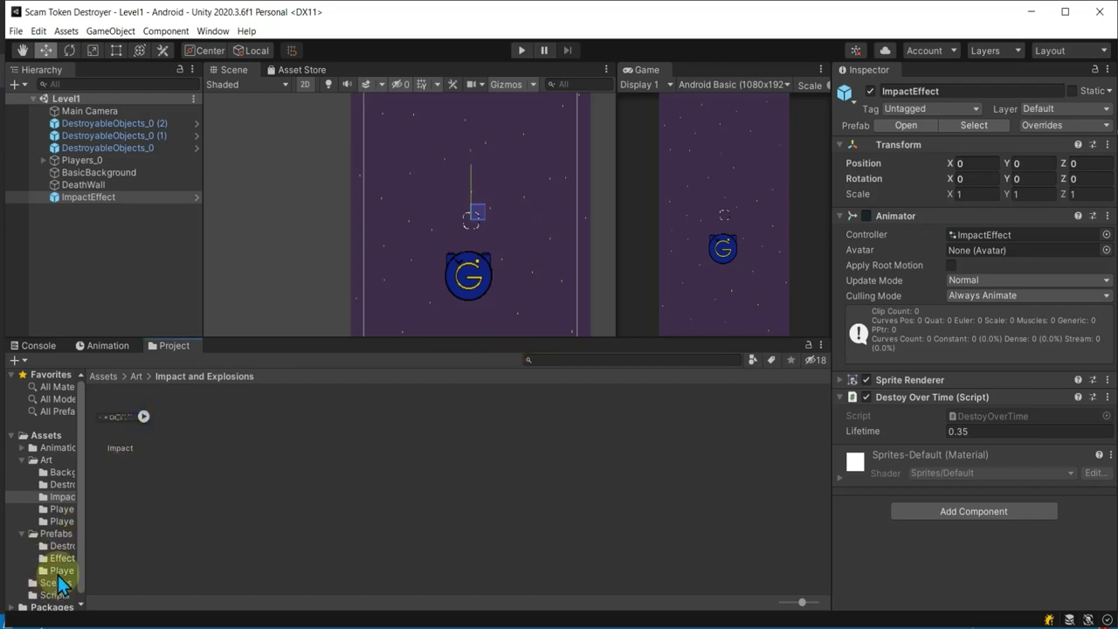
left_click(66, 570)
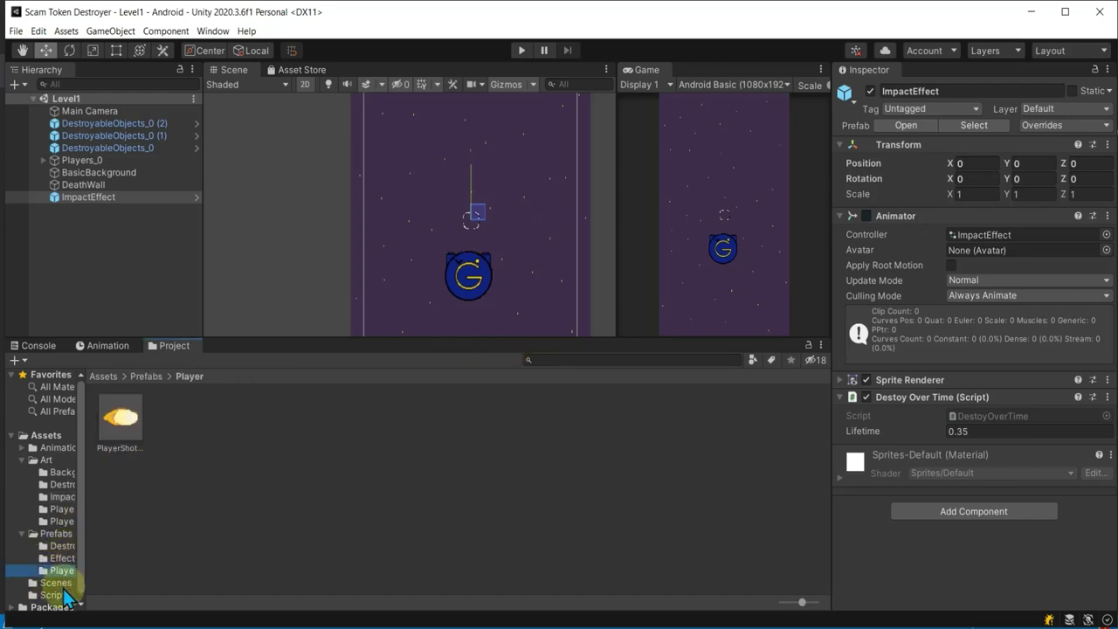
left_click(62, 527)
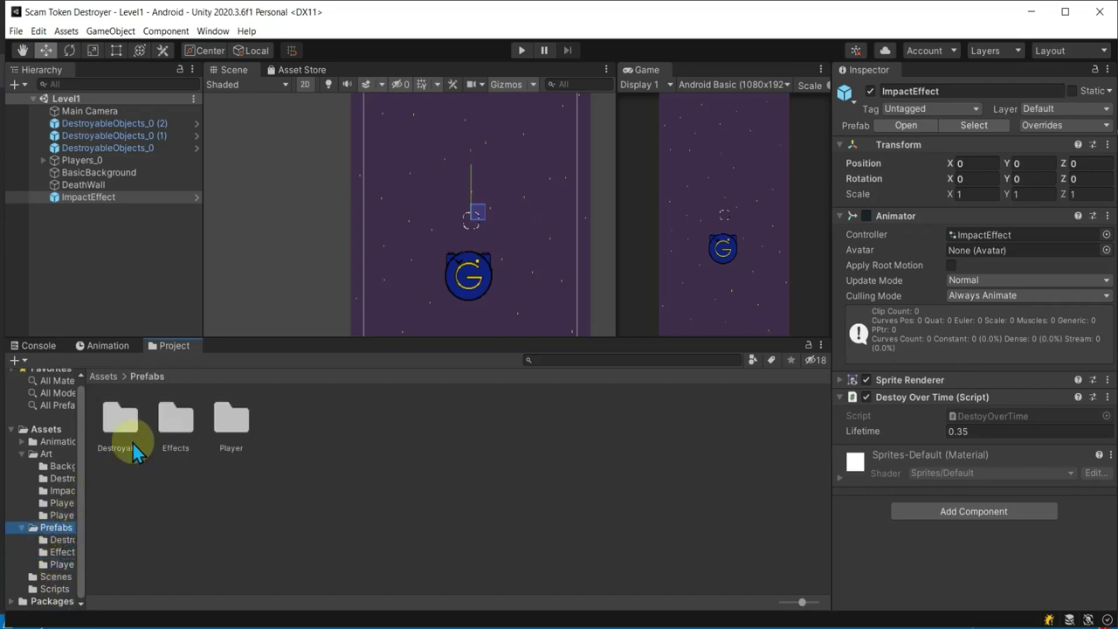
left_click(166, 421)
double_click(166, 421)
Open the ImpactEffect prefab and set its Destroy Over Time Lifetime to 1.1.
double_click(120, 416)
type("1.1")
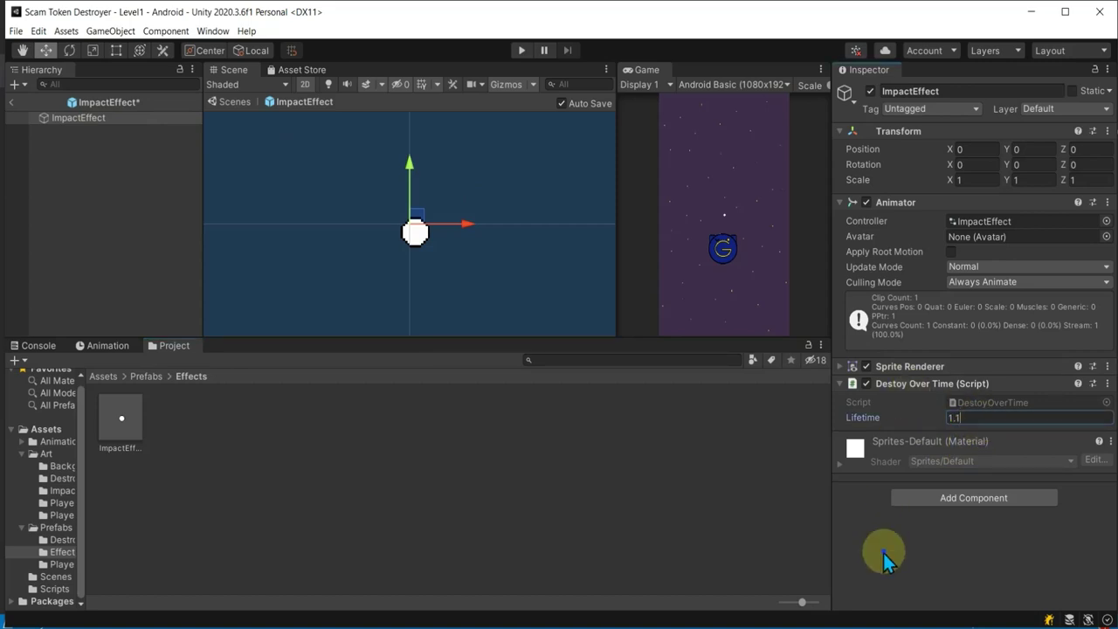
left_click(884, 554)
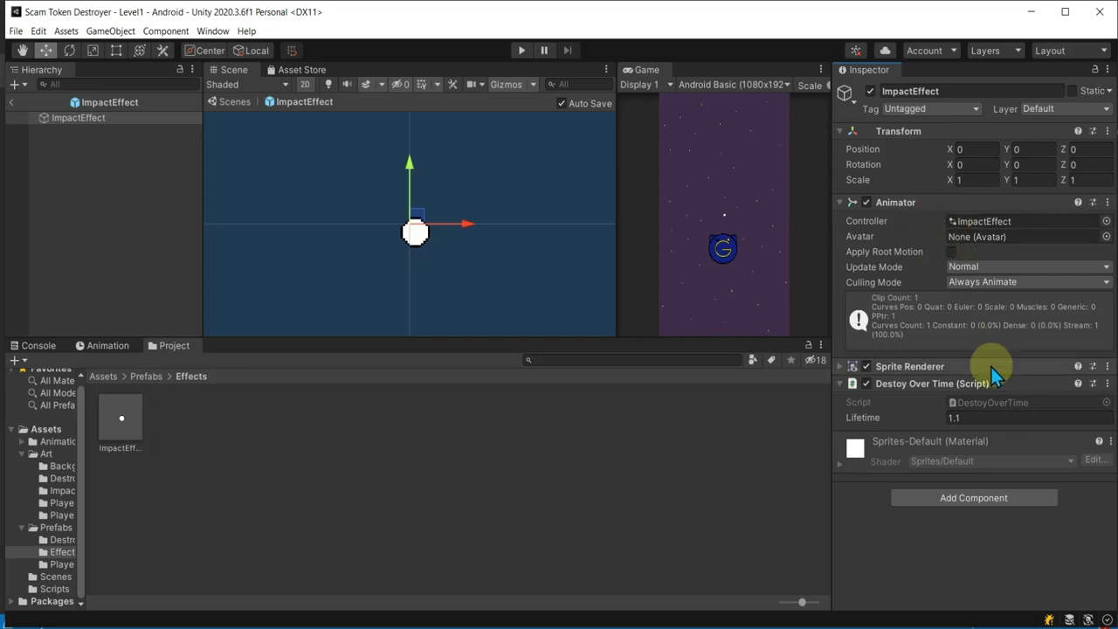
left_click(841, 367)
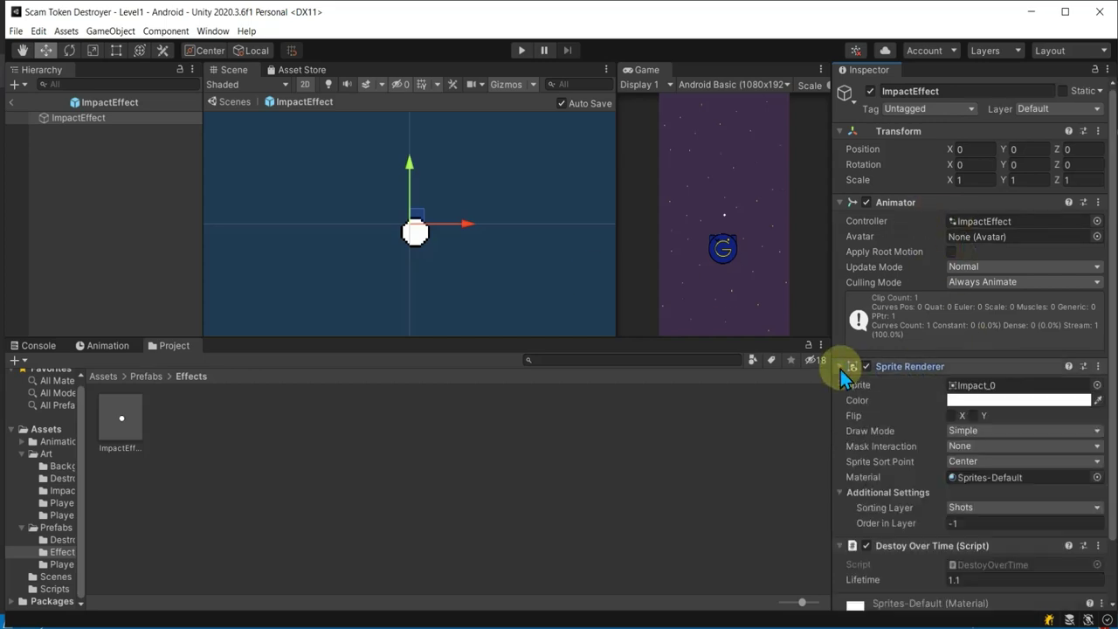
left_click(840, 368)
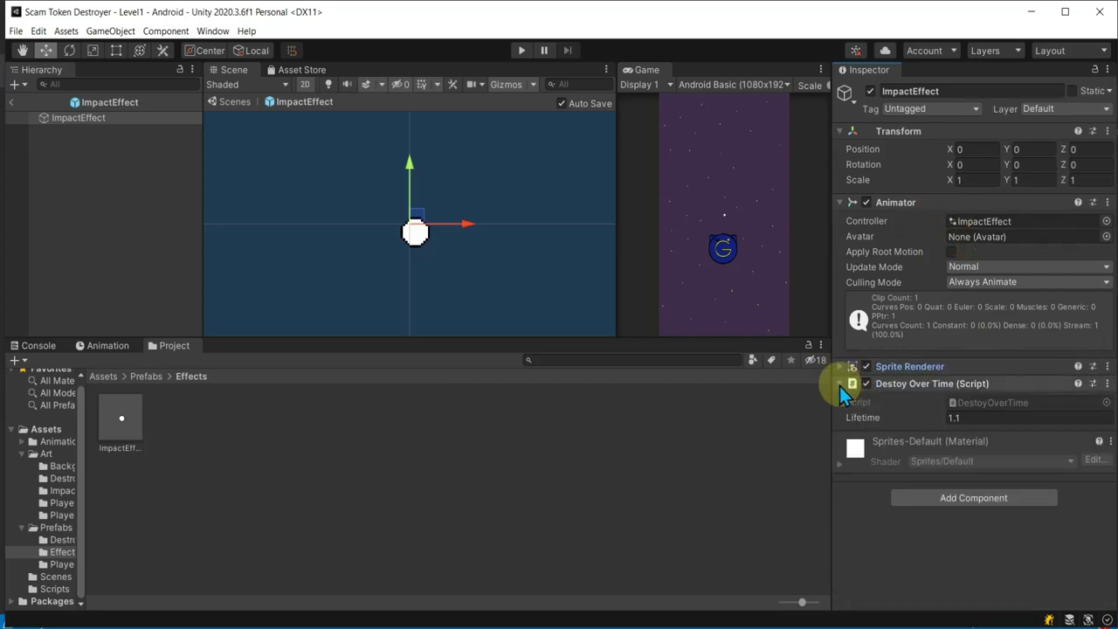
left_click(1023, 221)
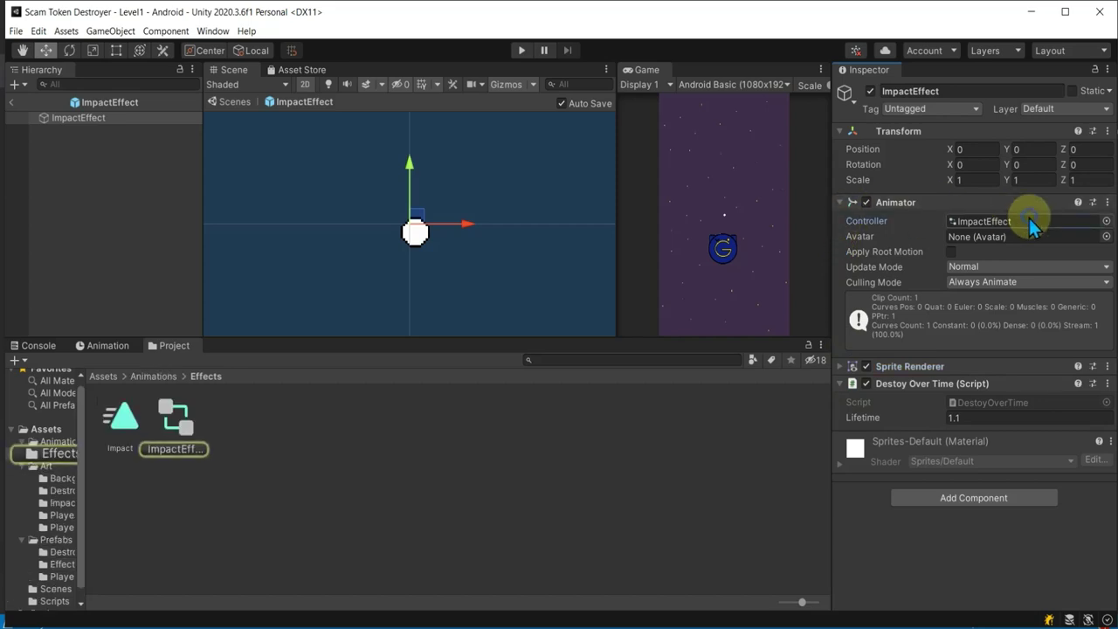
left_click(264, 495)
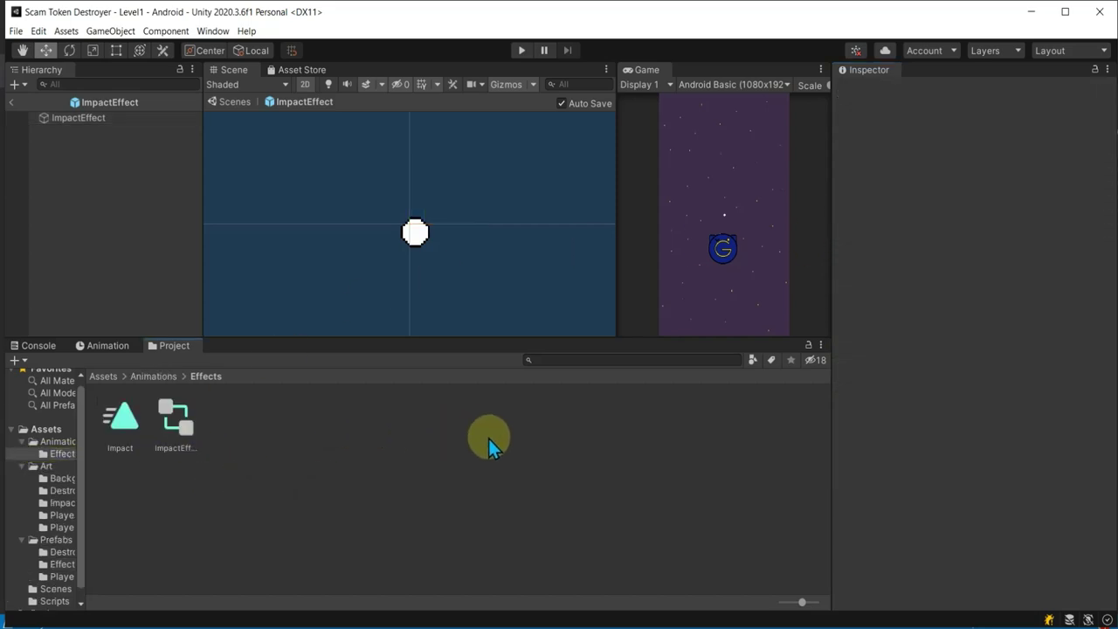
Exit Prefab Mode back to Level1 and reselect the Prefabs/Effects folder.
left_click(13, 102)
left_click(102, 198)
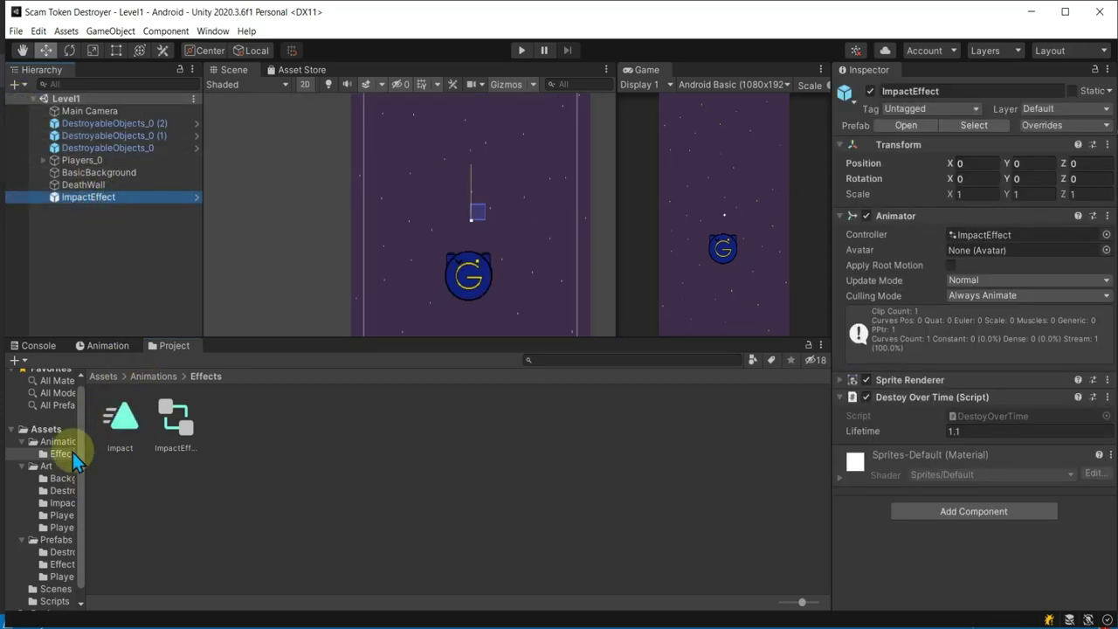
left_click(67, 528)
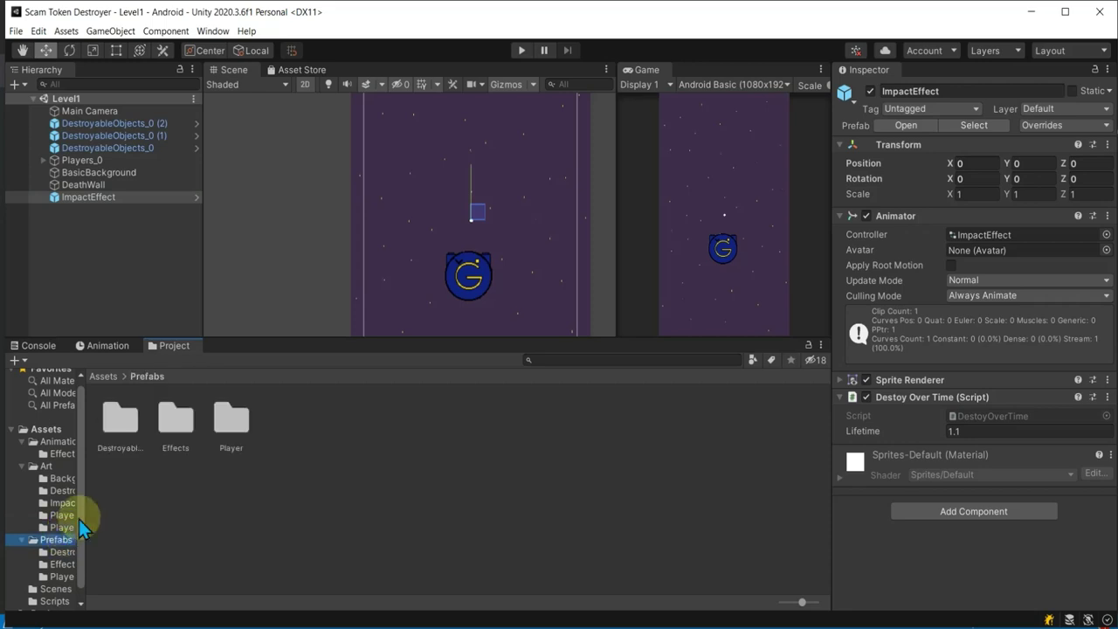
left_click(170, 419)
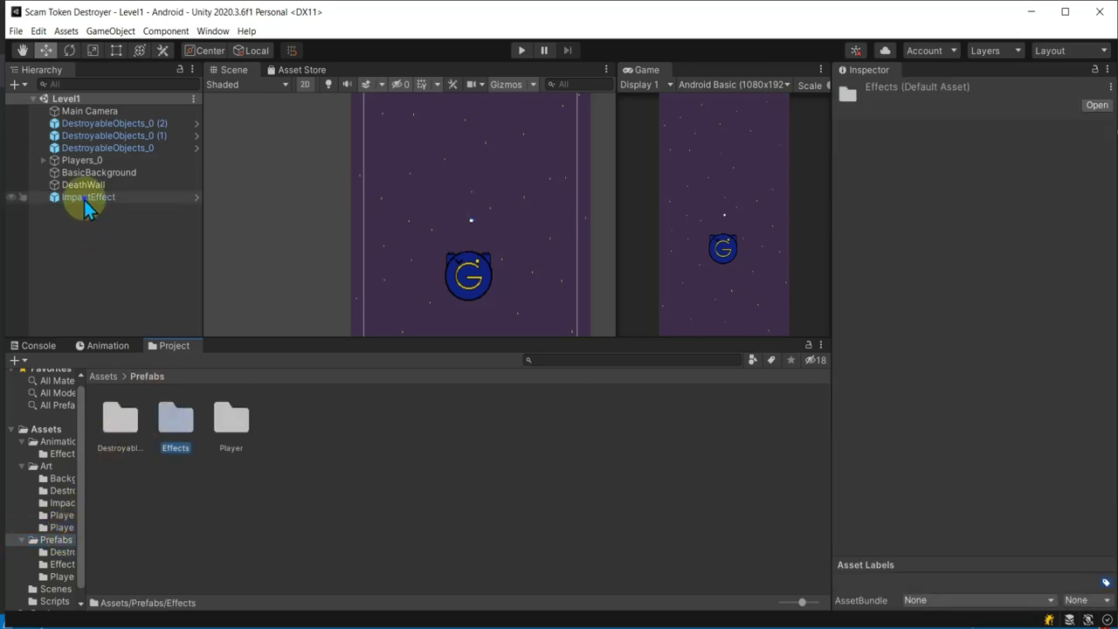
Create original prefab ImpactEffect 1 in Effects, delete the old ImpactEffect prefab, and open the new one.
left_click_drag(84, 198, 174, 431)
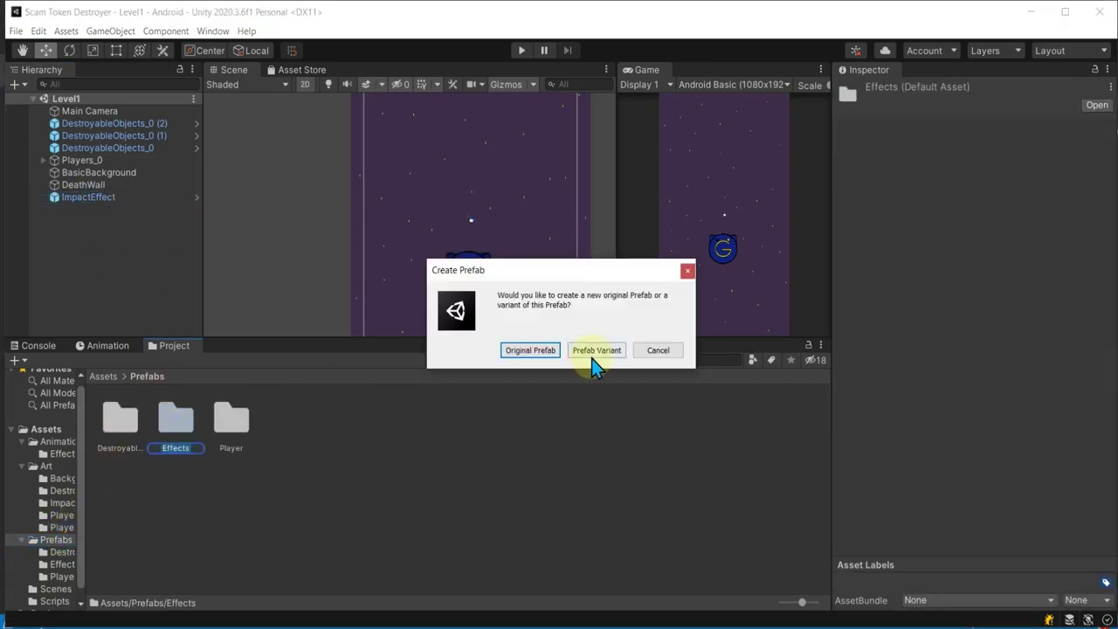
left_click(530, 351)
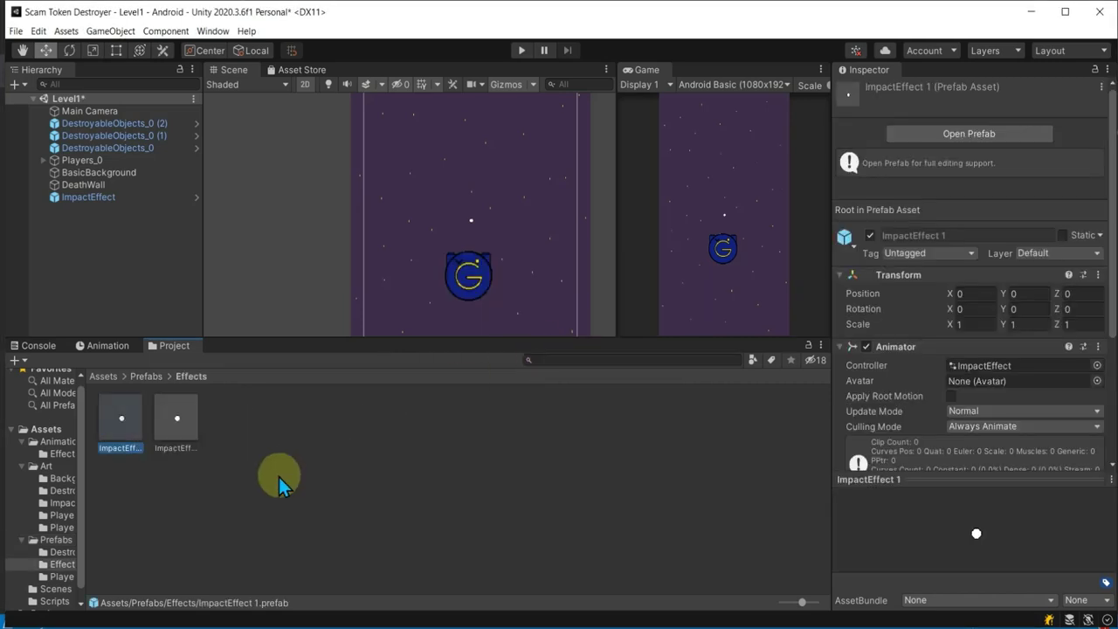
left_click(184, 426)
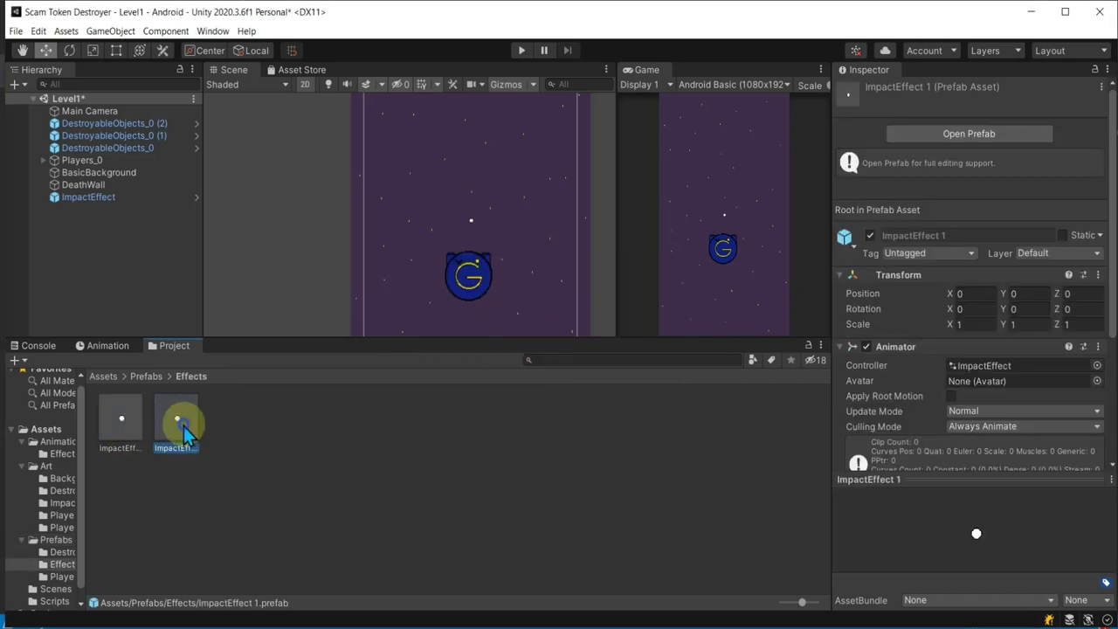
key("Delete")
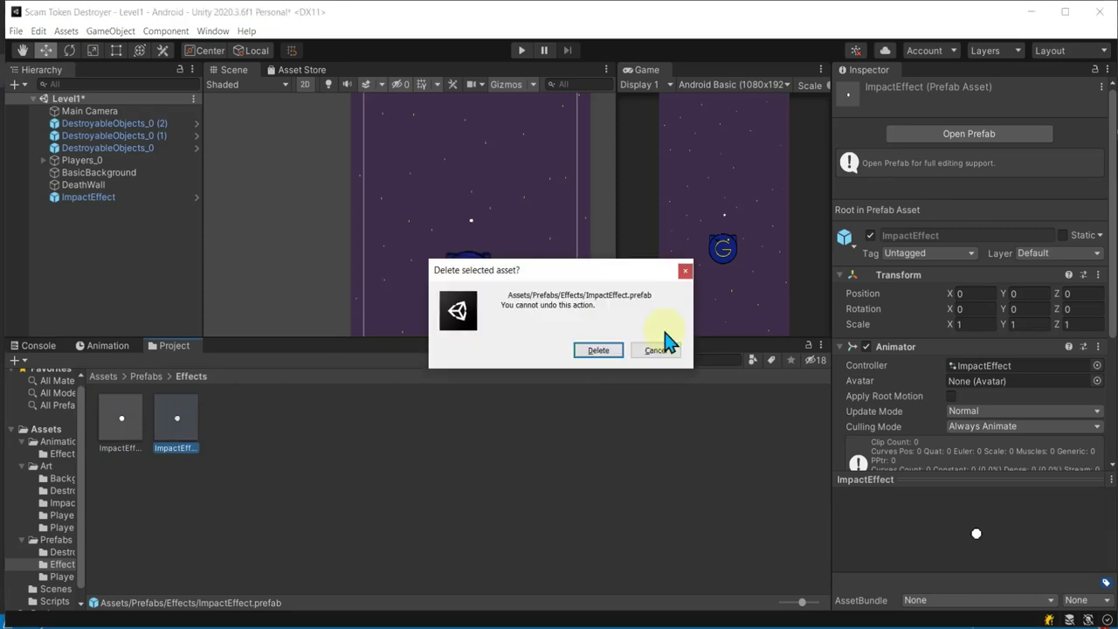
left_click(599, 351)
left_click(133, 429)
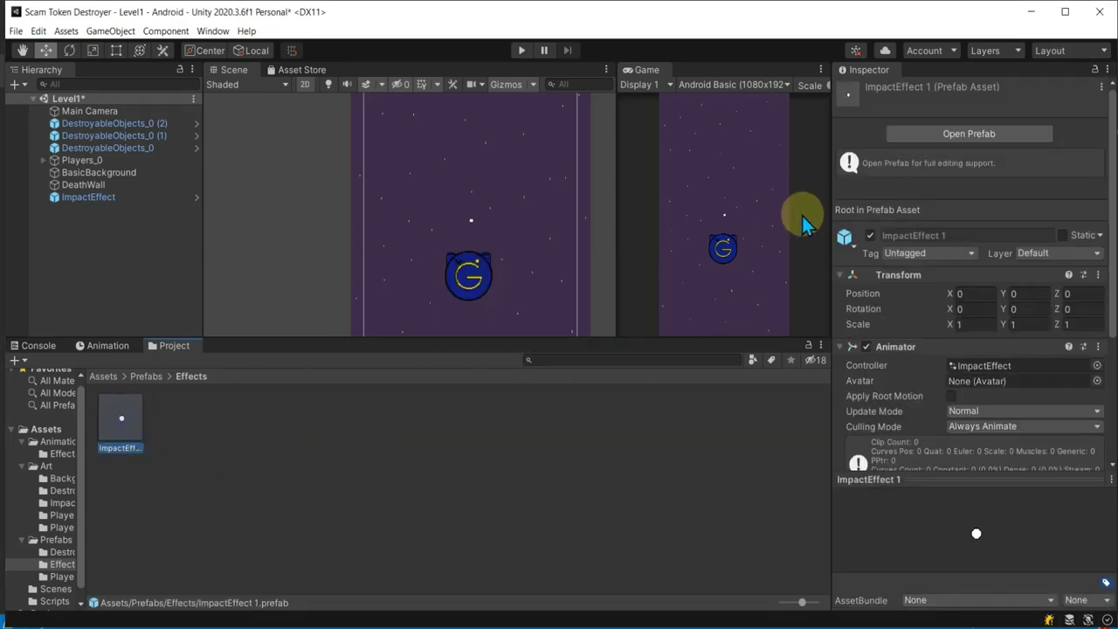
left_click(940, 135)
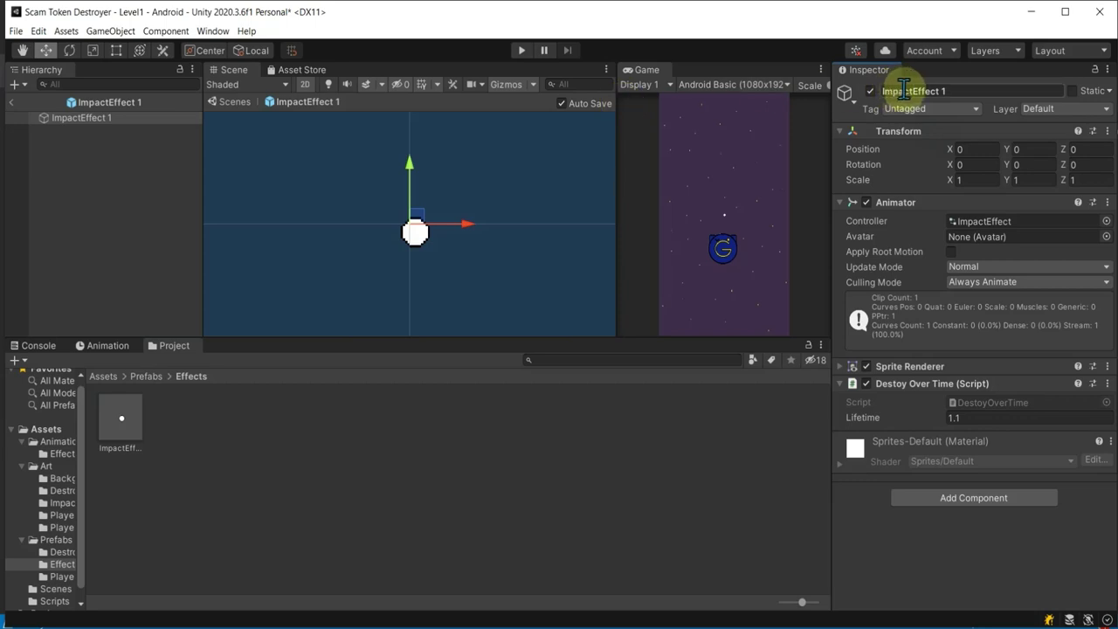
Review ImpactEffect 1 in Prefab Mode, then return to the Level1 scene.
left_click(959, 92)
left_click(595, 544)
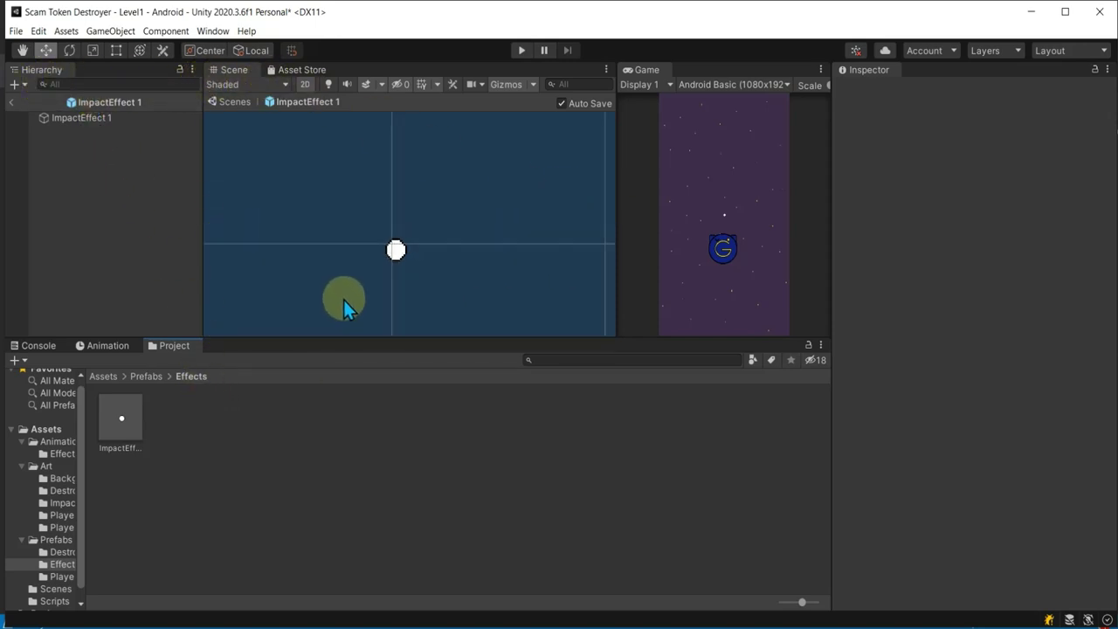
scroll(344, 300, "down", 5)
left_click(11, 101)
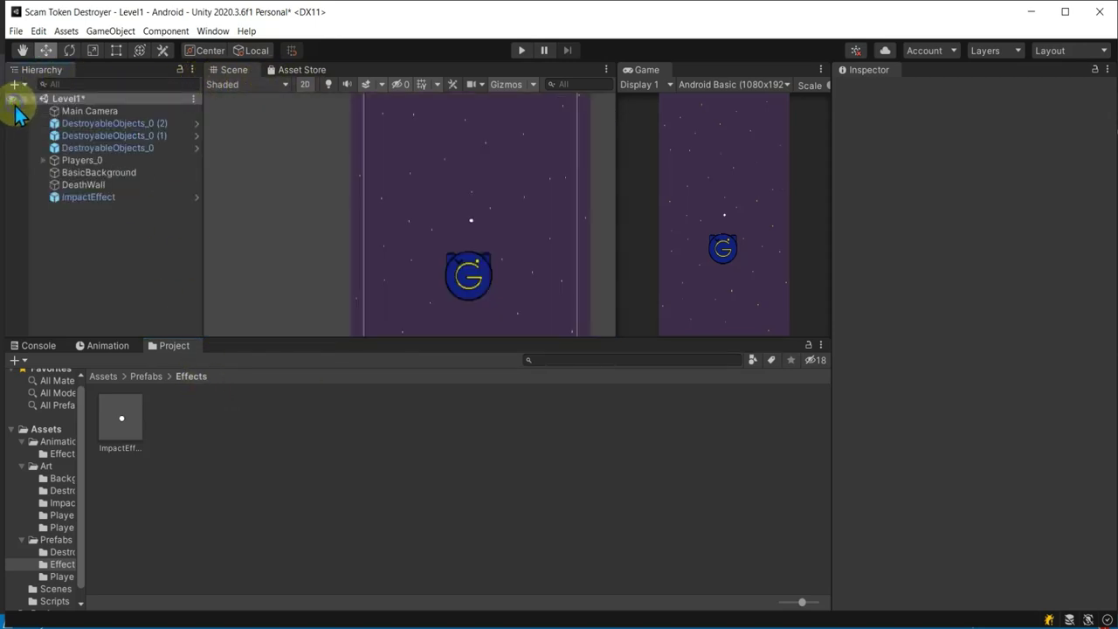
Delete the ImpactEffect instance from Level1, verify Lifetime 1.1, and start the game.
left_click(98, 196)
key("Delete")
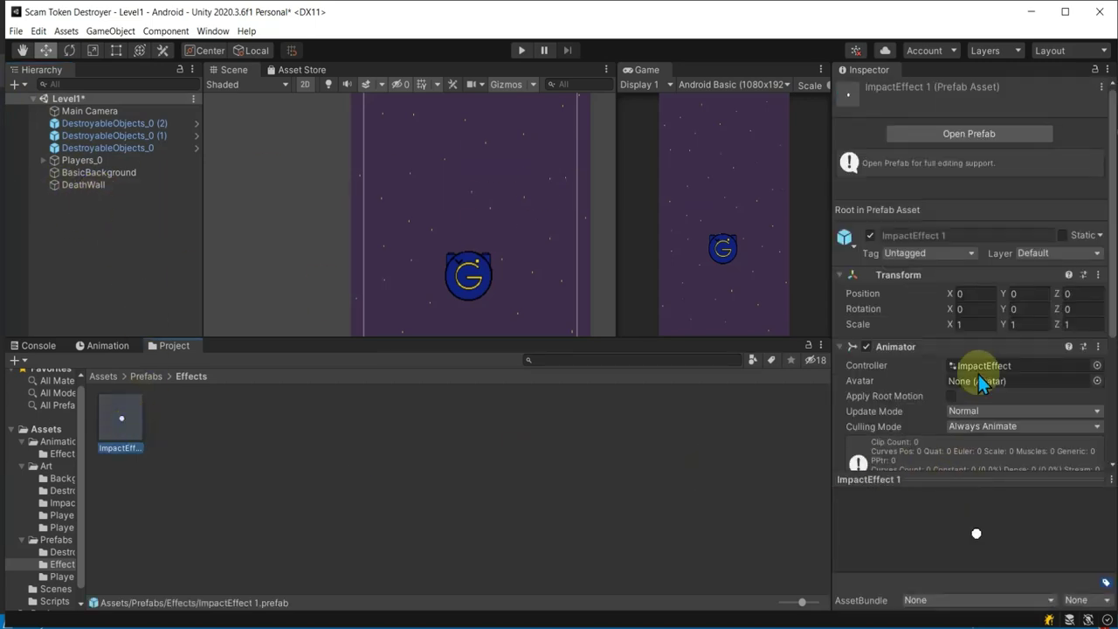
scroll(978, 380, "down", 5)
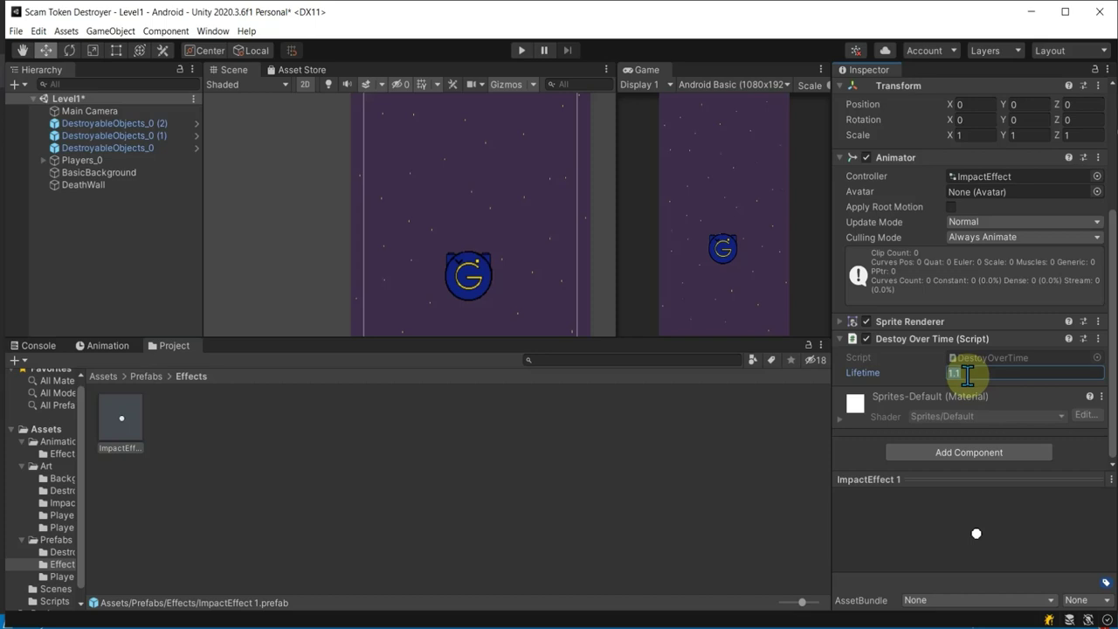
left_click(109, 345)
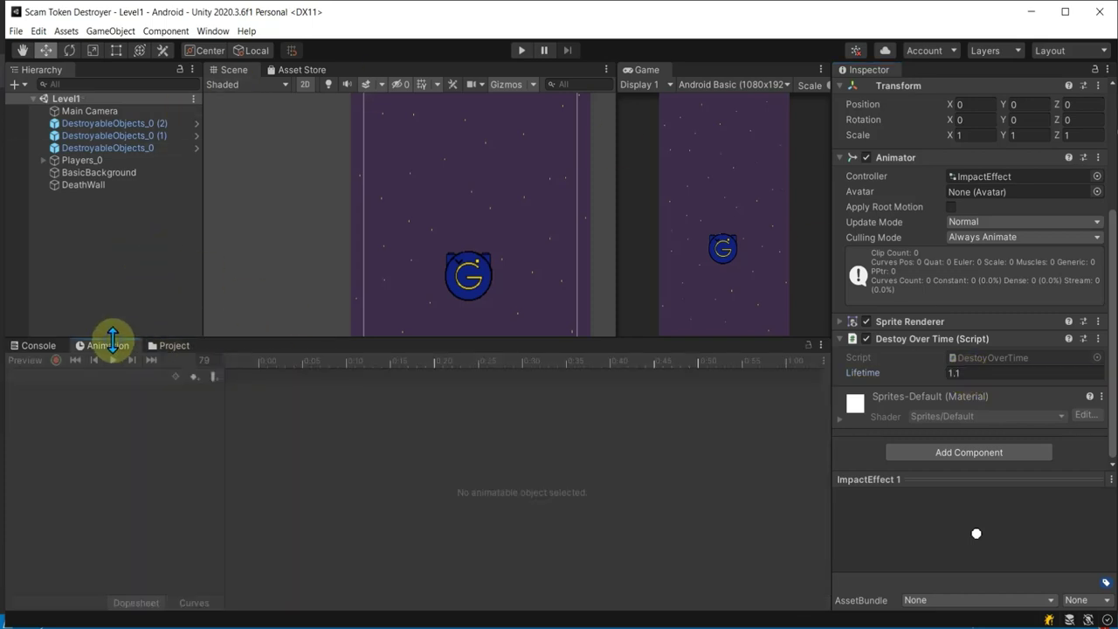
left_click(168, 345)
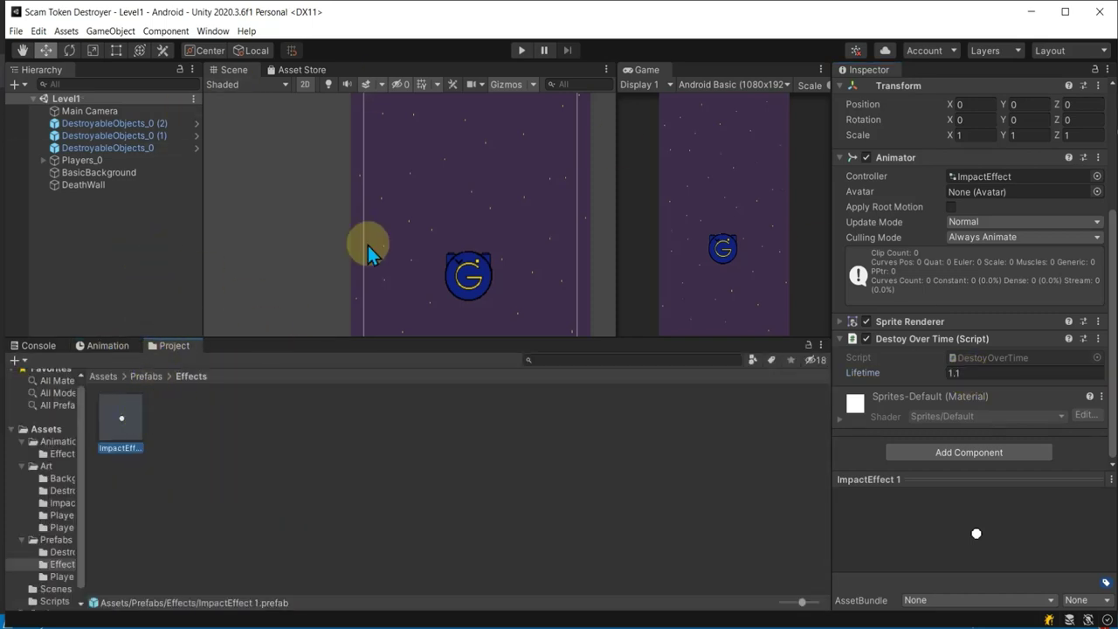
left_click(522, 51)
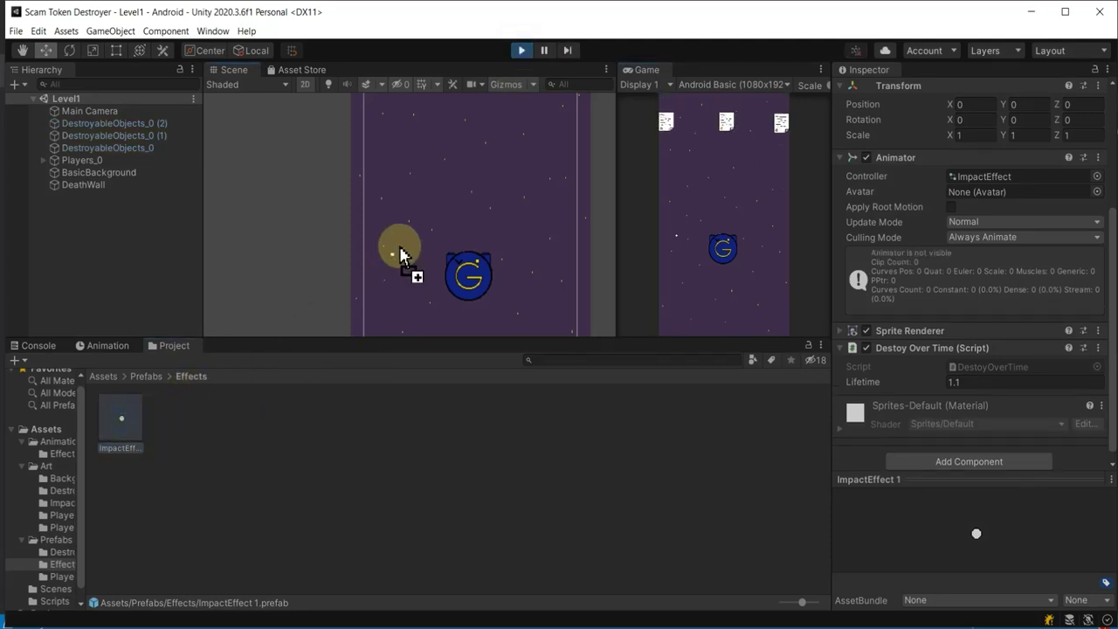
Drop two ImpactEffect clones into the running game to watch them expire, then stop play.
left_click_drag(122, 421, 450, 218)
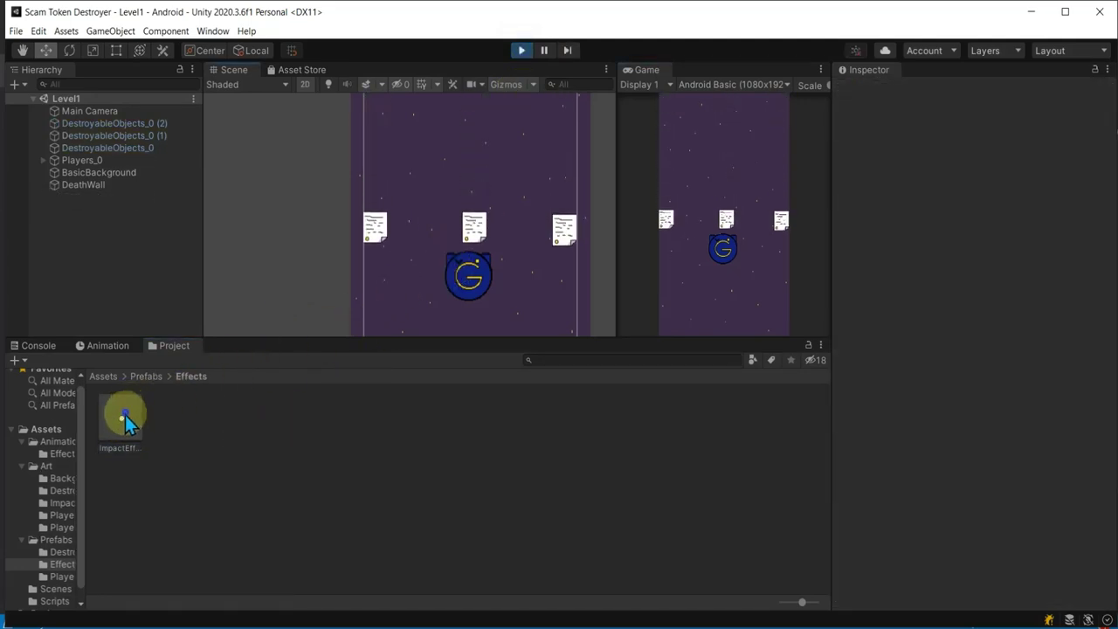
left_click_drag(122, 418, 414, 174)
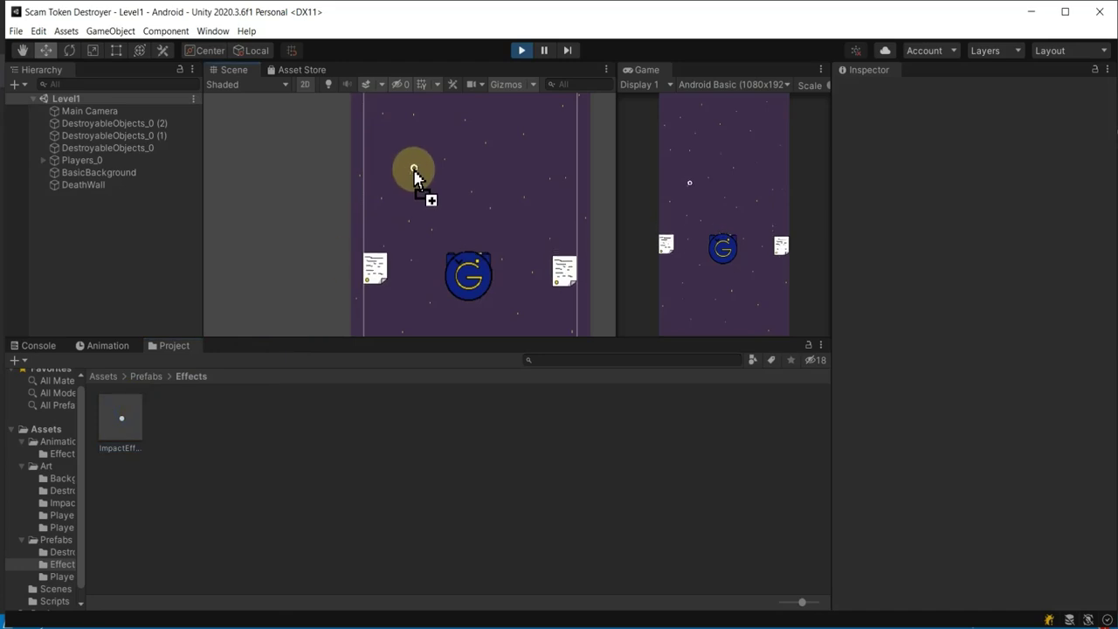
left_click(522, 51)
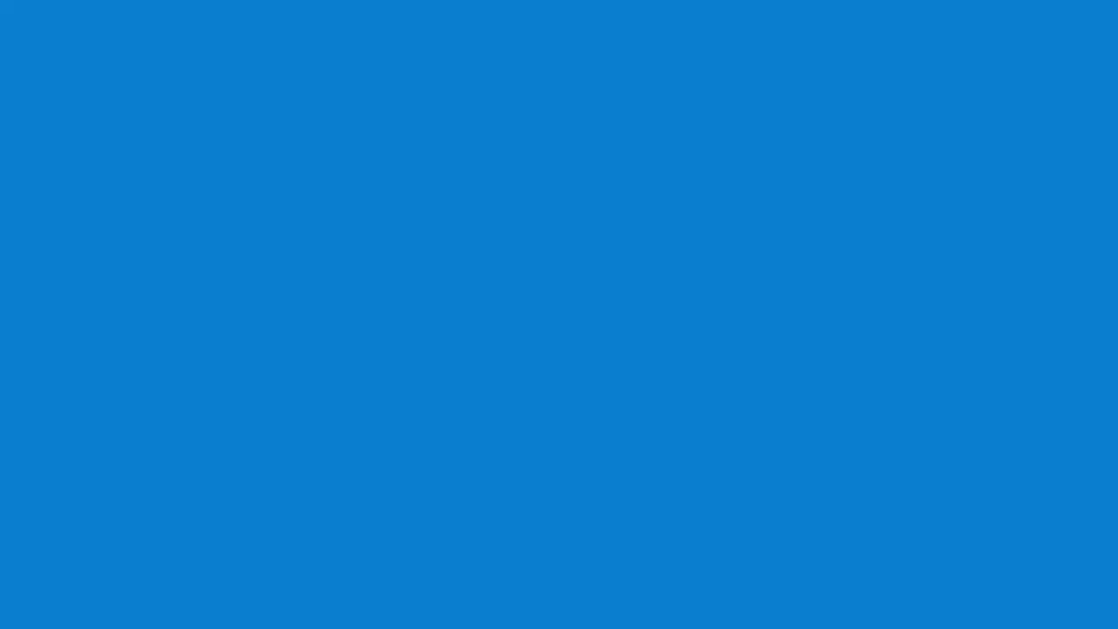